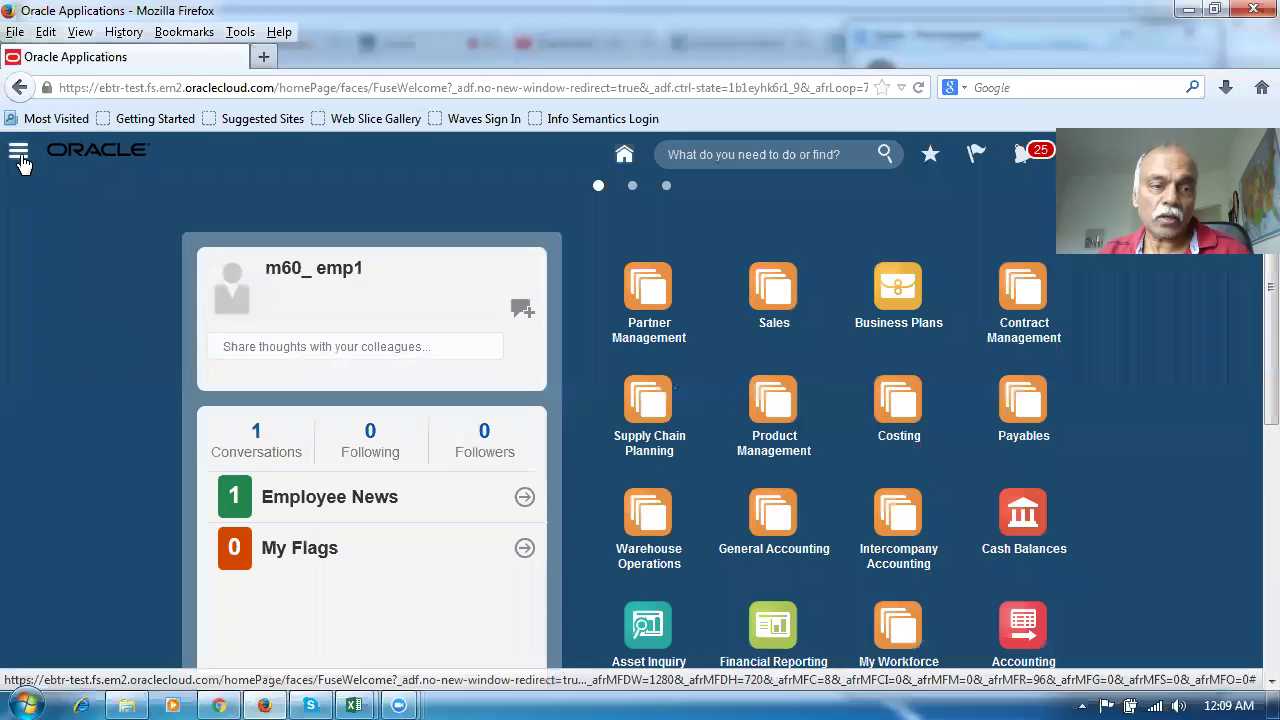
Open the Security Console from the Navigator's full Tools list
click(19, 153)
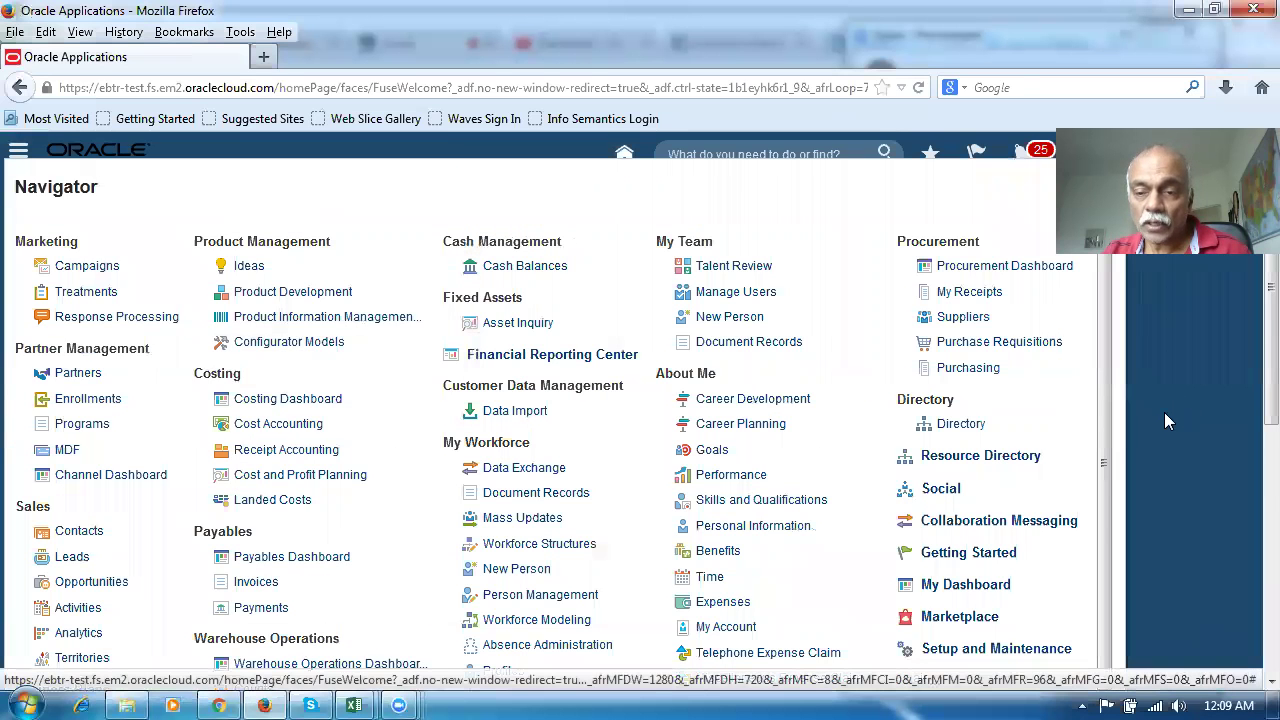
scroll(1106, 466, down, 3)
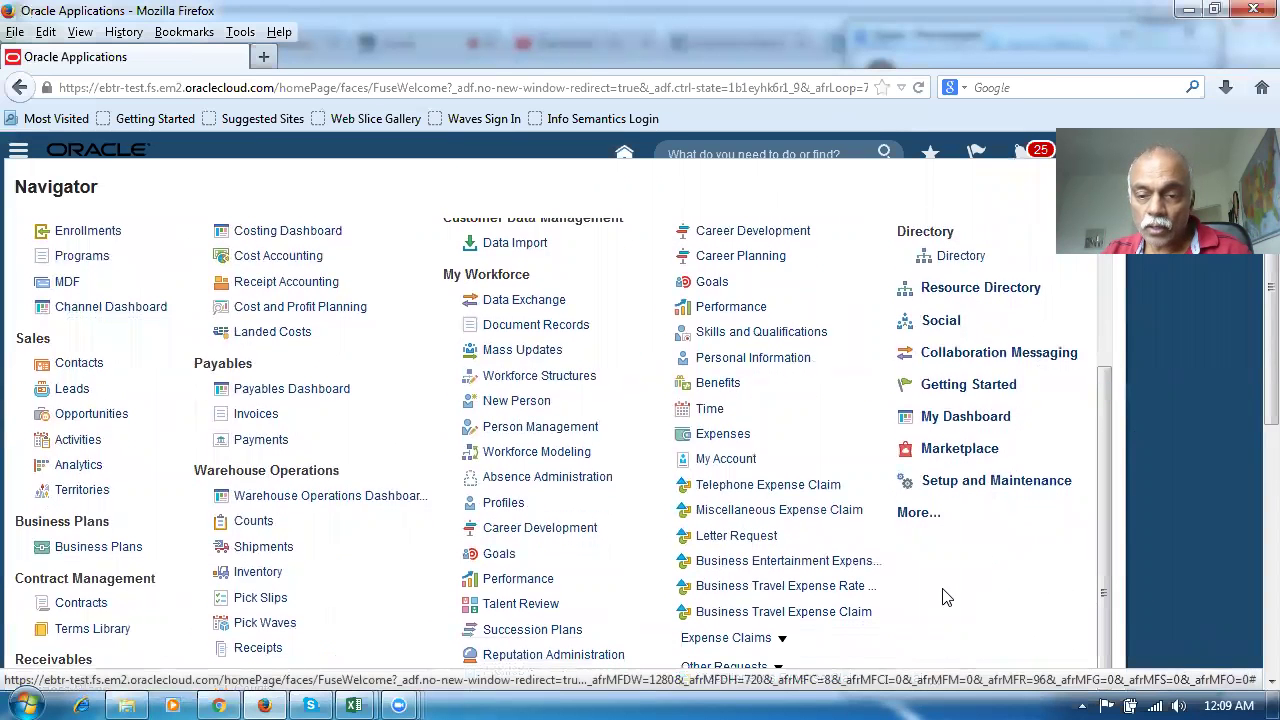
click(909, 517)
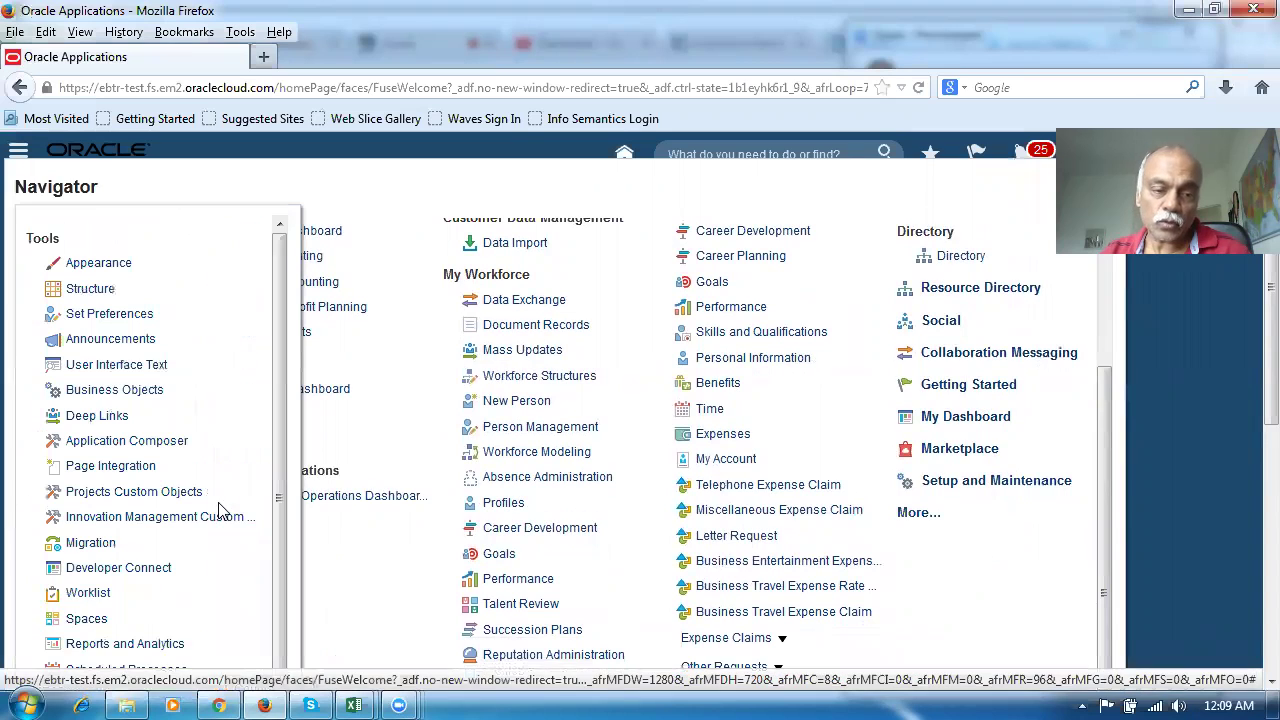
scroll(170, 593, down, 1)
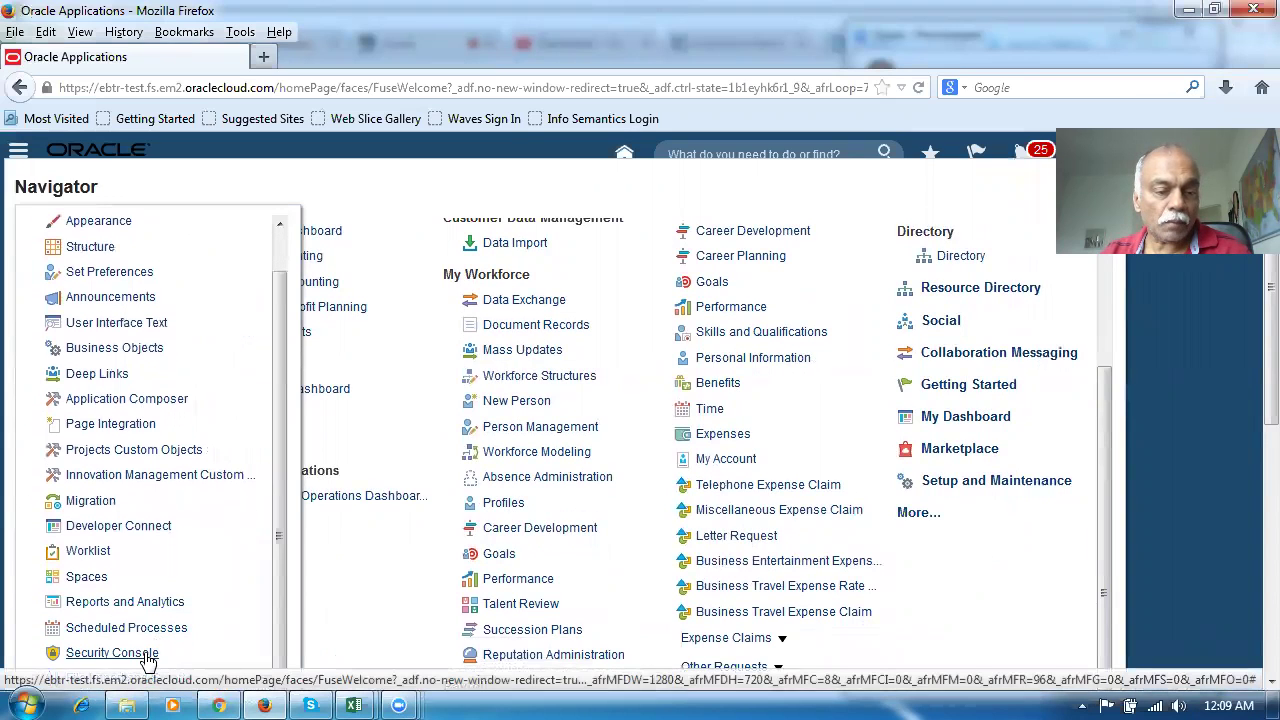
click(143, 652)
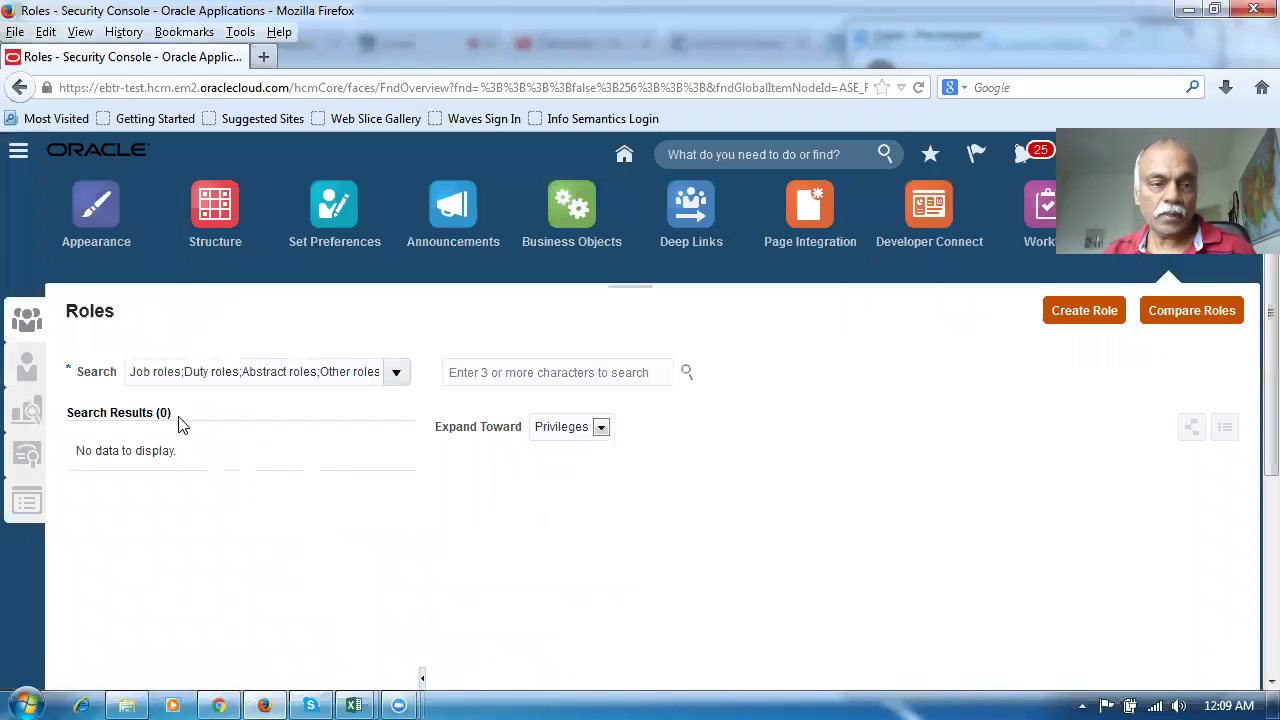
Start a new user account in Users and enter the user's first and last name
click(26, 368)
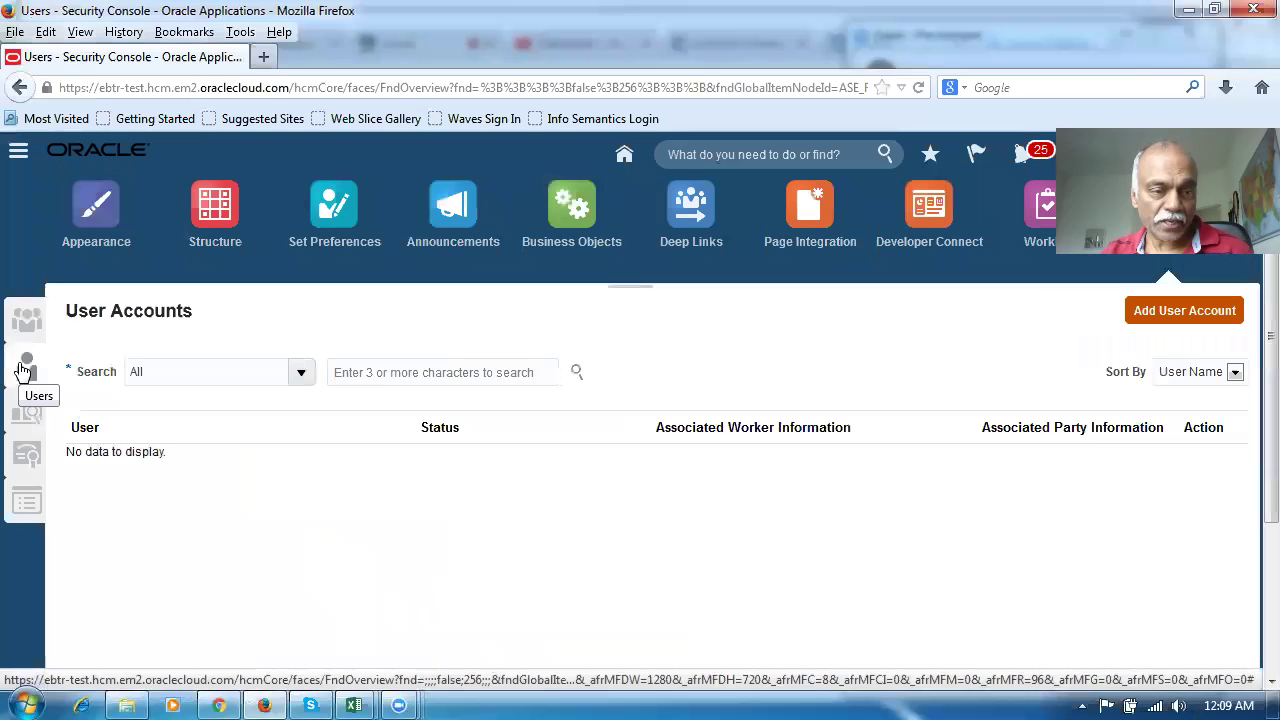
click(1236, 311)
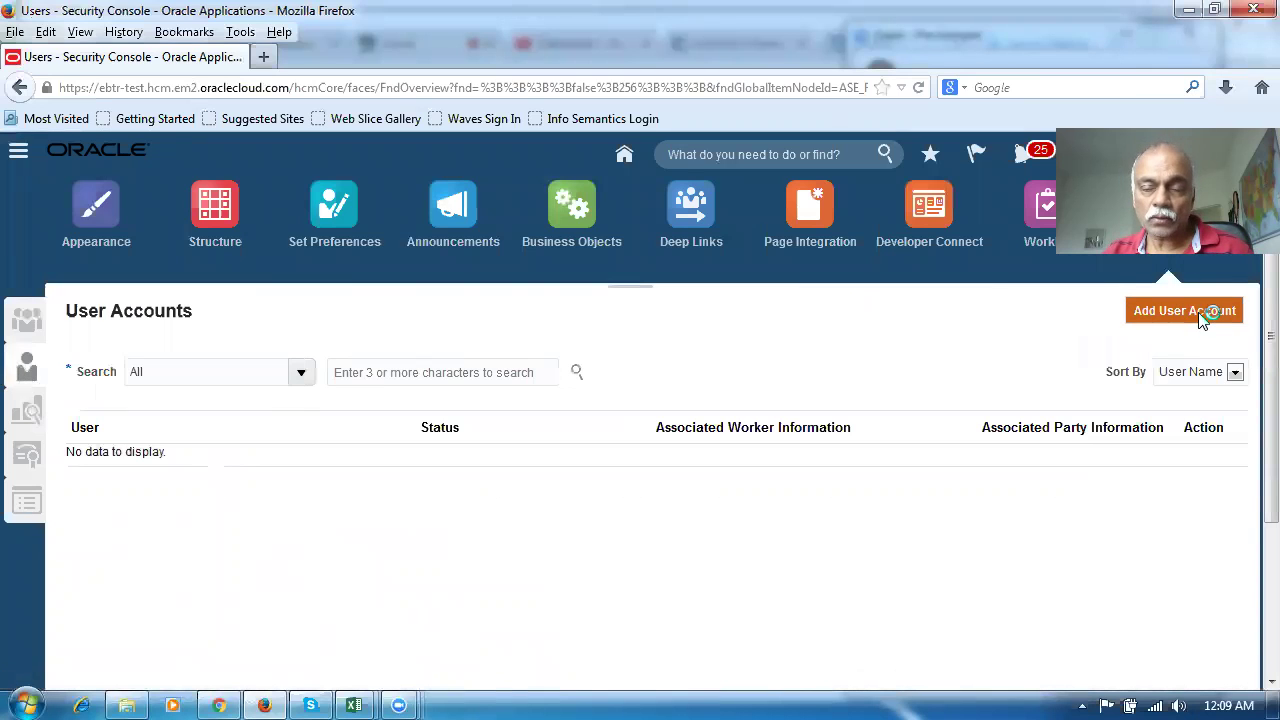
click(826, 423)
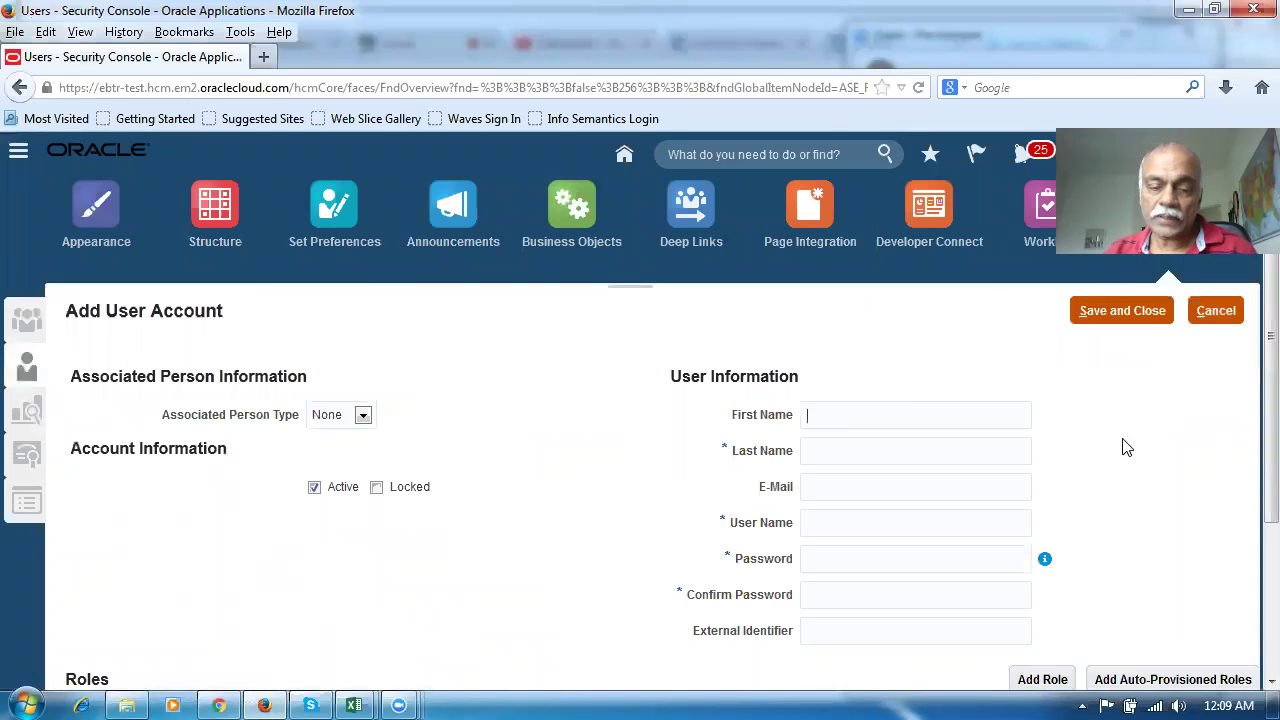
text(test_)
click(1178, 470)
click(921, 458)
text(siuji)
key(BackSpace)
key(BackSpace)
key(BackSpace)
key(BackSpace)
key(BackSpace)
text(sup1)
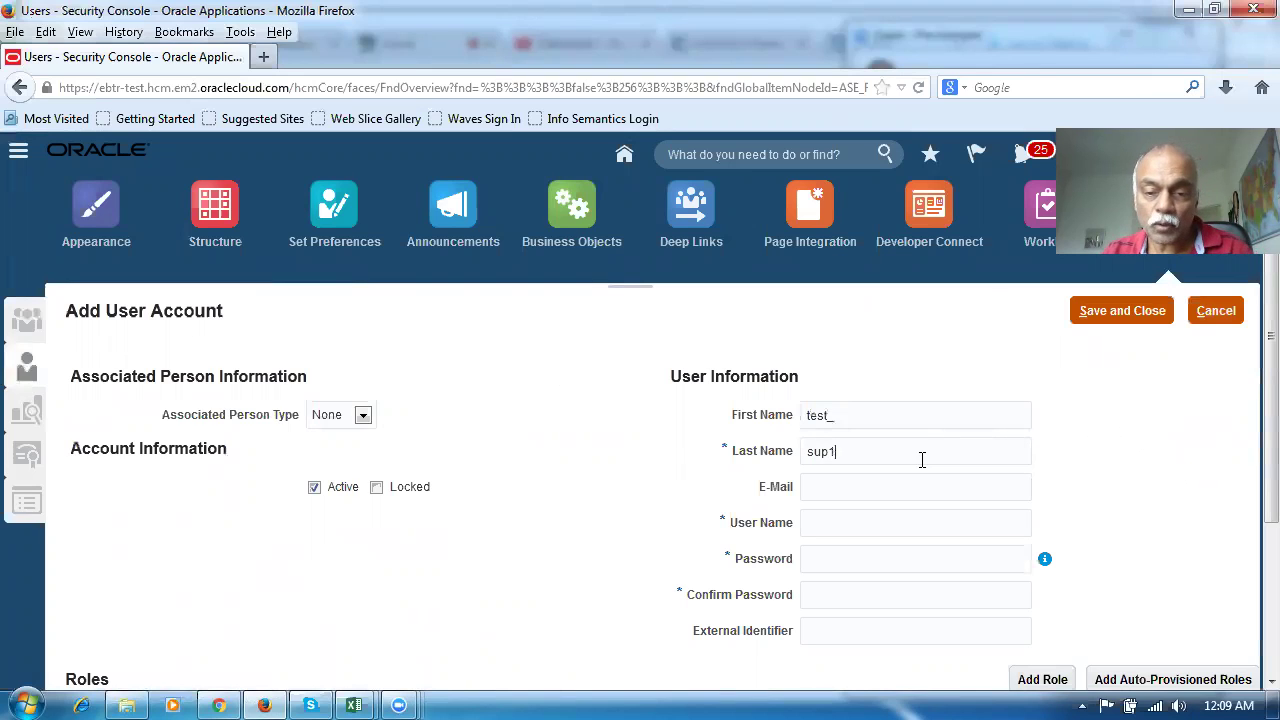
Fill in the user's e-mail from the suggestion and the account password, then begin adding roles
click(910, 486)
text(nana)
click(930, 511)
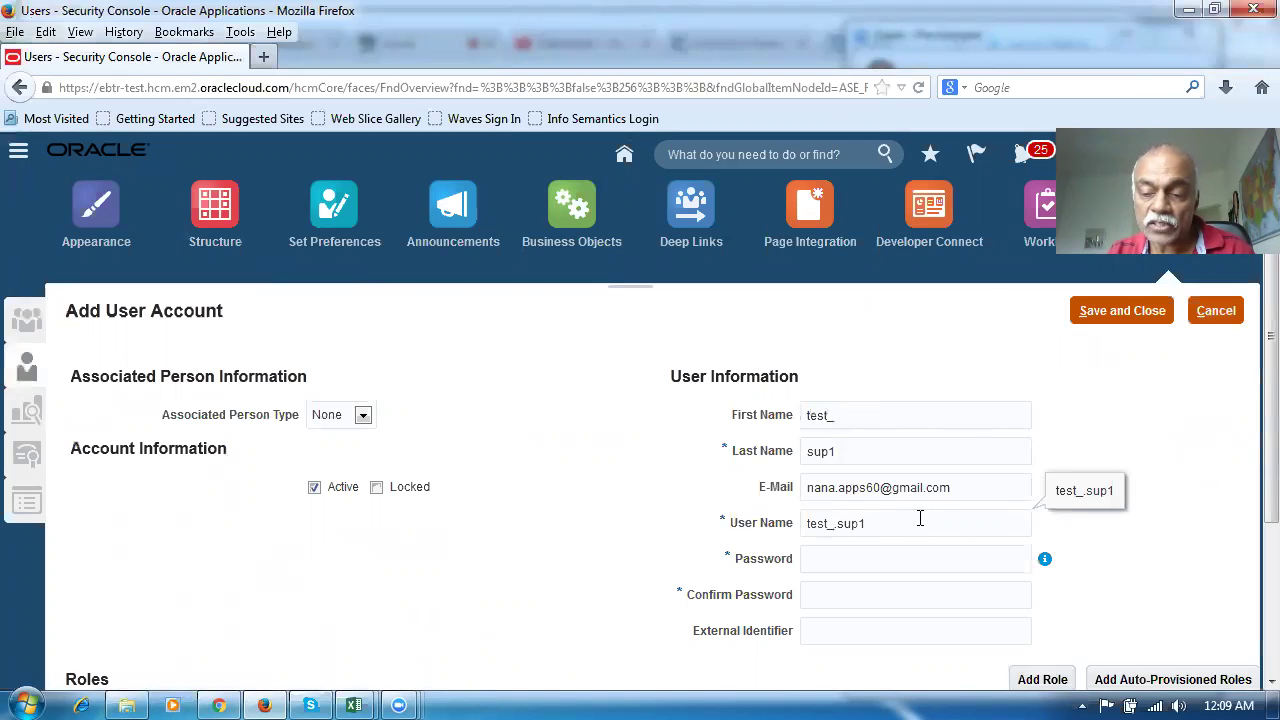
click(866, 563)
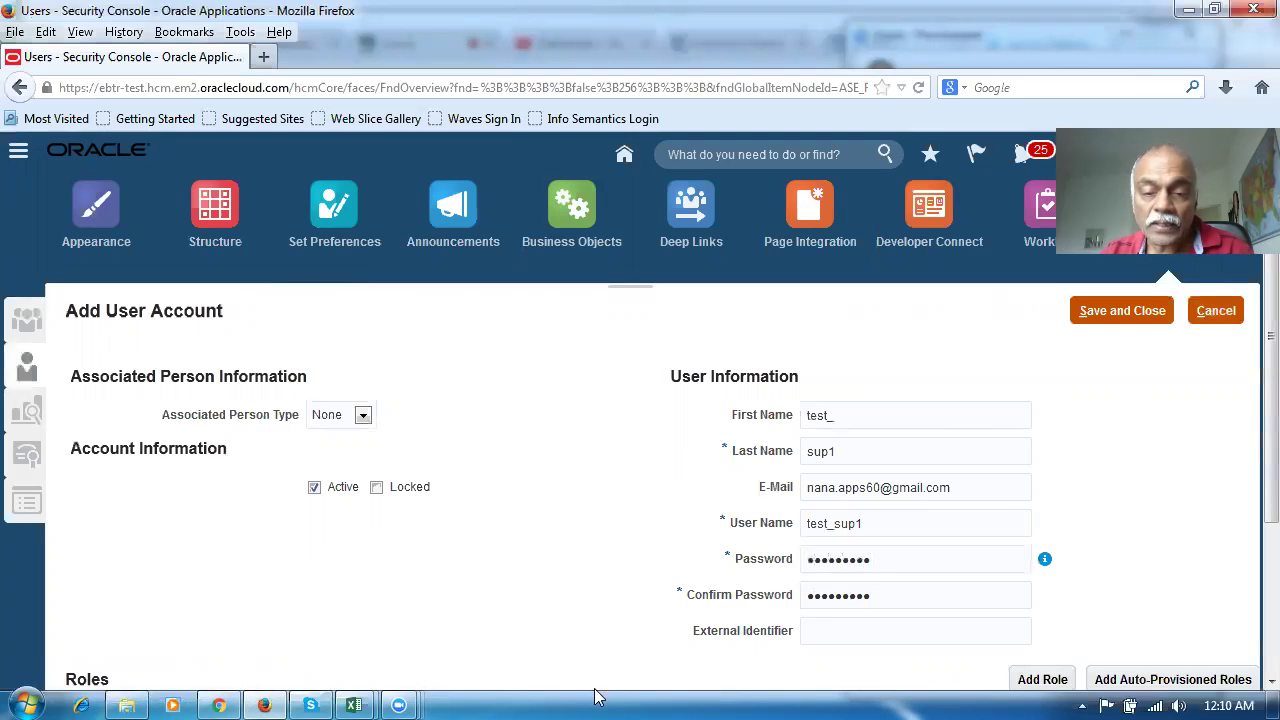
scroll(636, 626, down, 3)
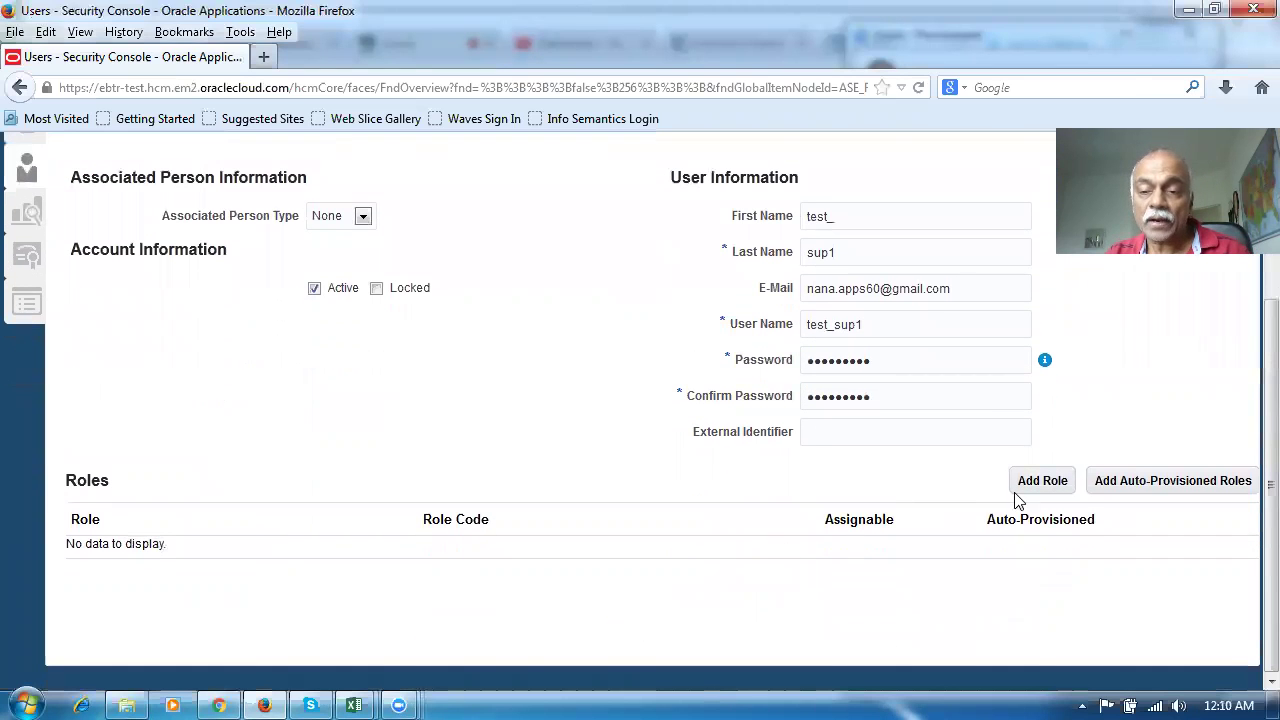
click(1062, 478)
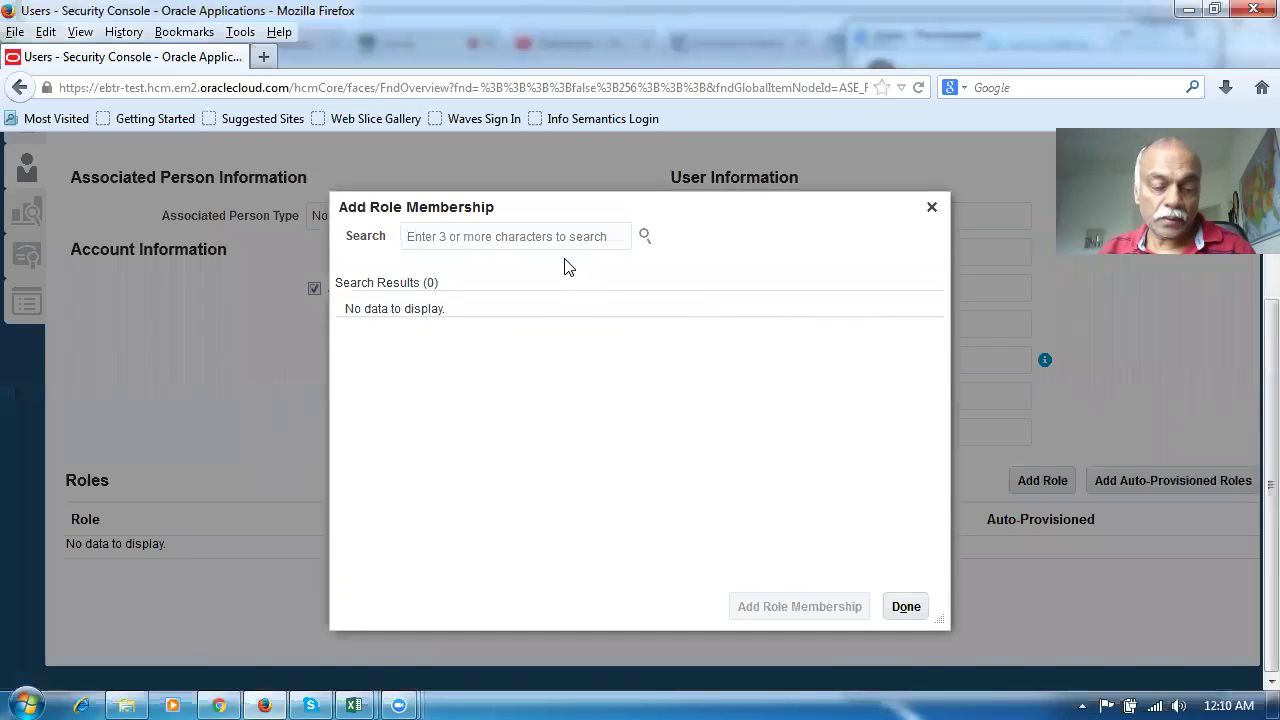
Add the Employee role to the new user account
text(Employ)
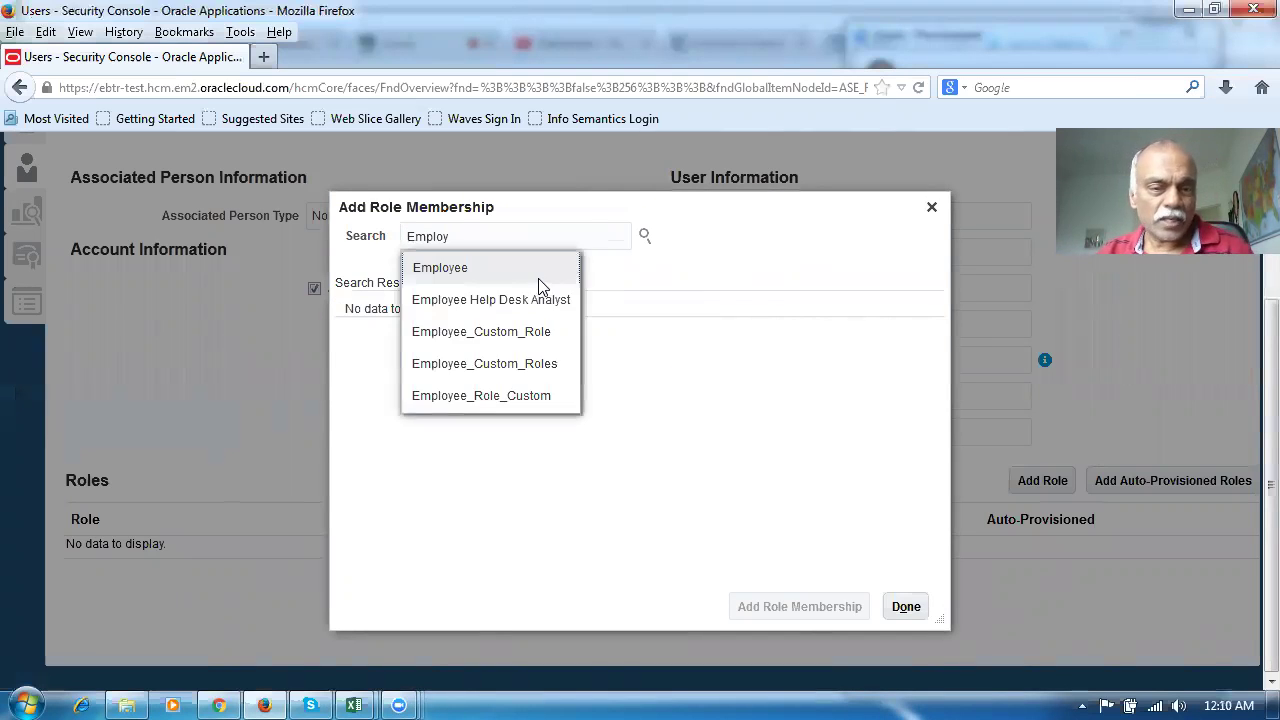
click(543, 283)
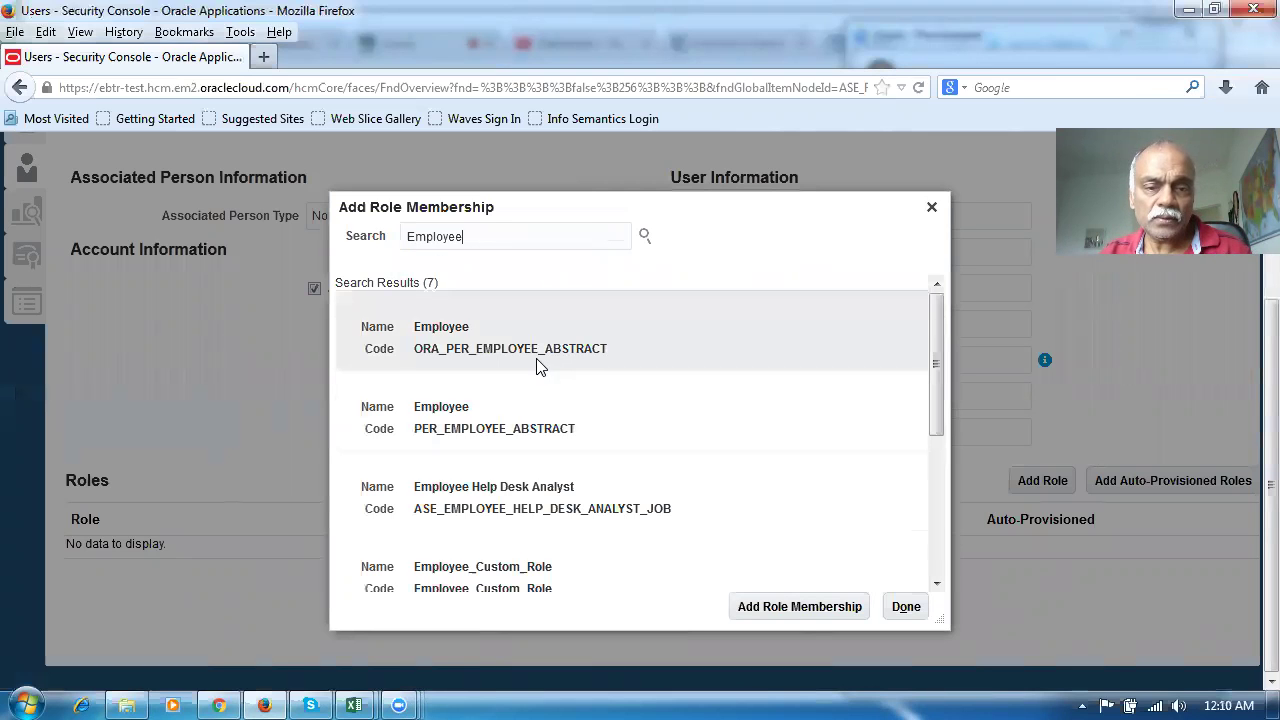
click(537, 360)
click(806, 615)
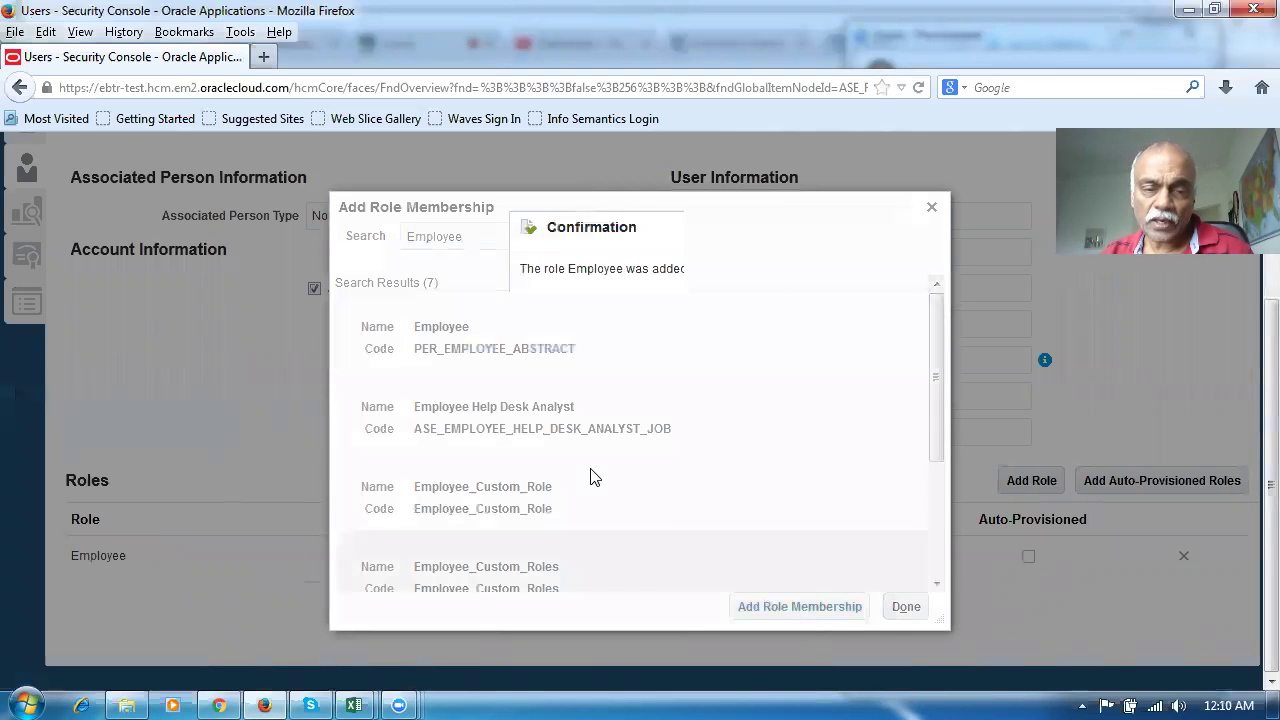
click(735, 314)
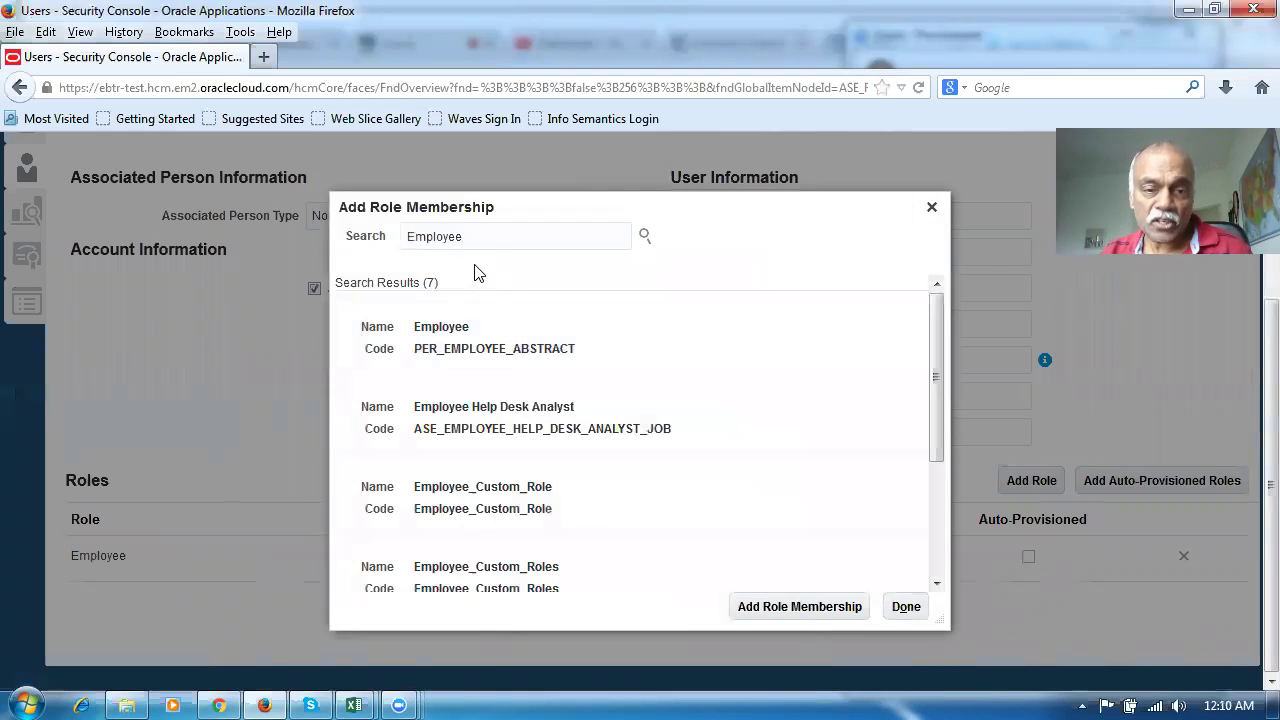
Add the Application Implementation Consultant role (ORA_ASM_APPLICATION_IMPLEMENTATION_CONSULTANT_JOB) to the user
key(ctrl+a)
text(appl)
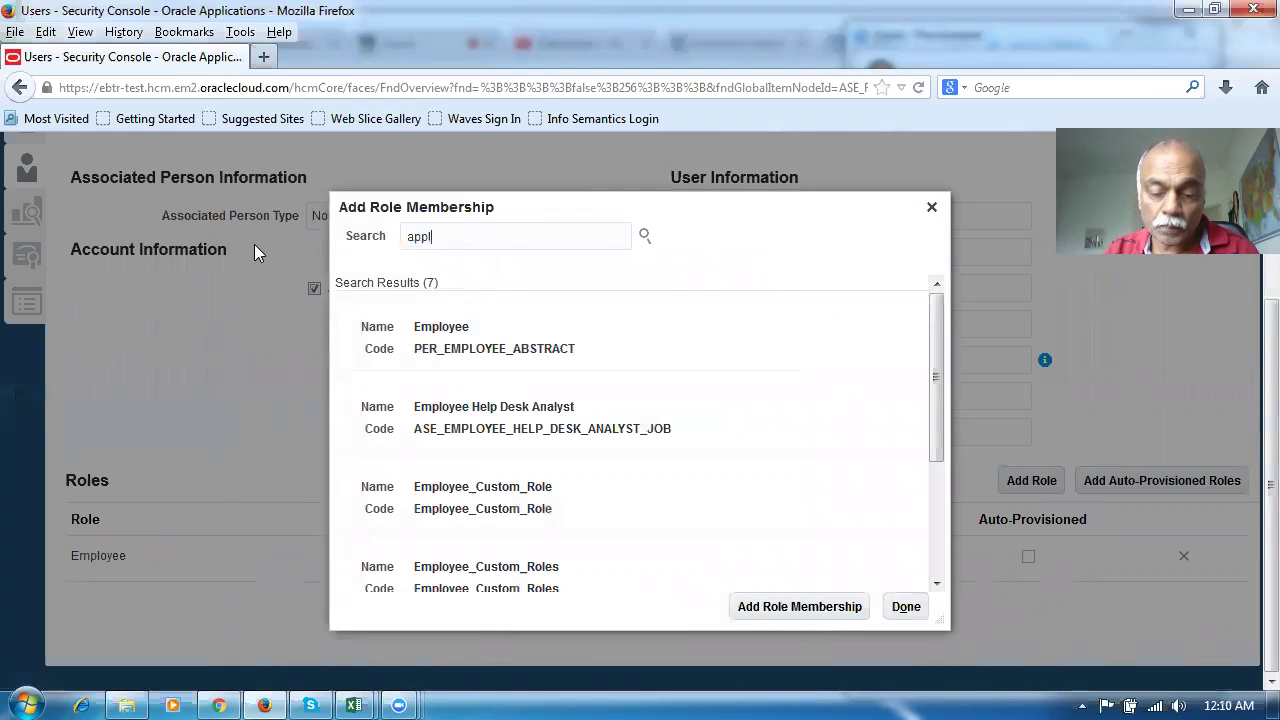
text(ication )
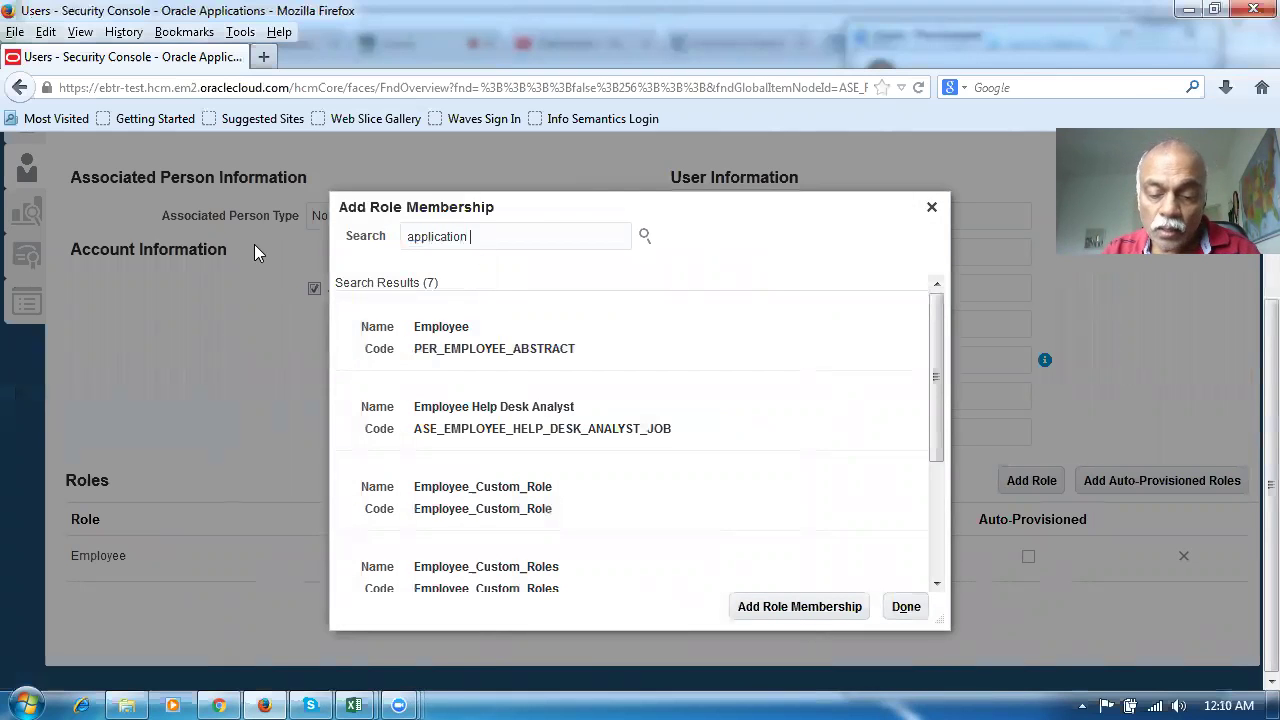
text(imp)
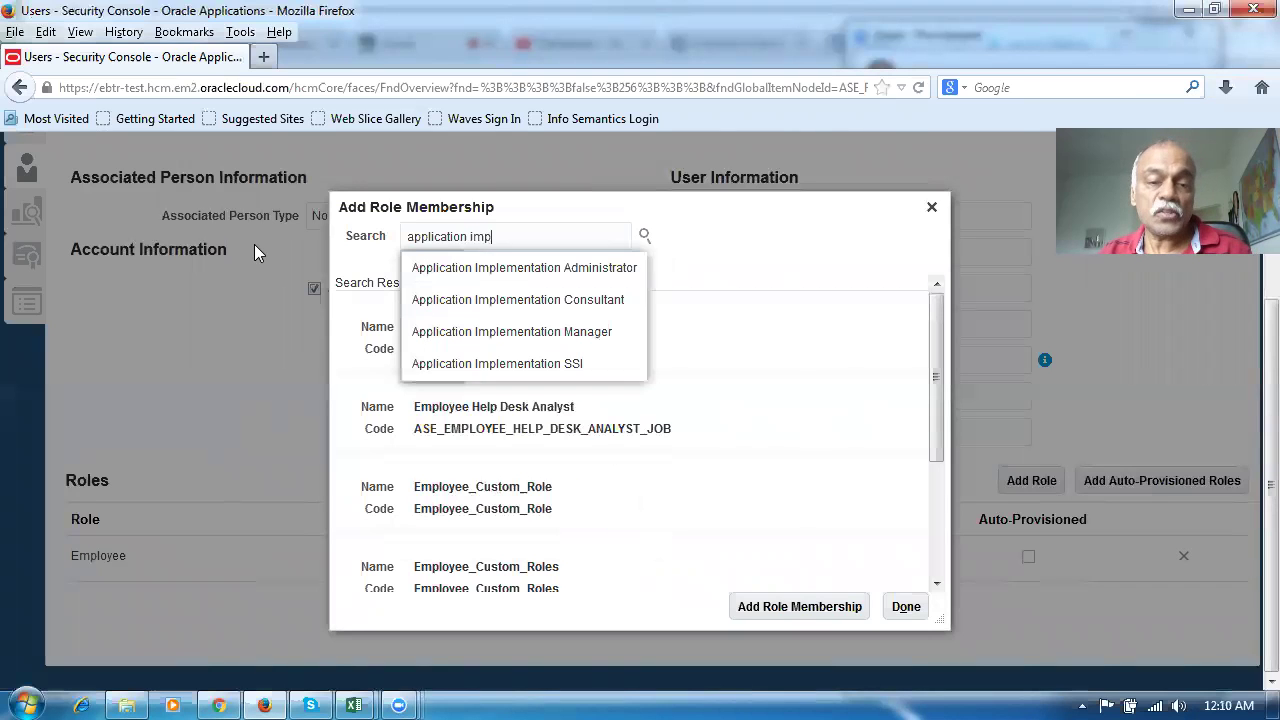
click(500, 310)
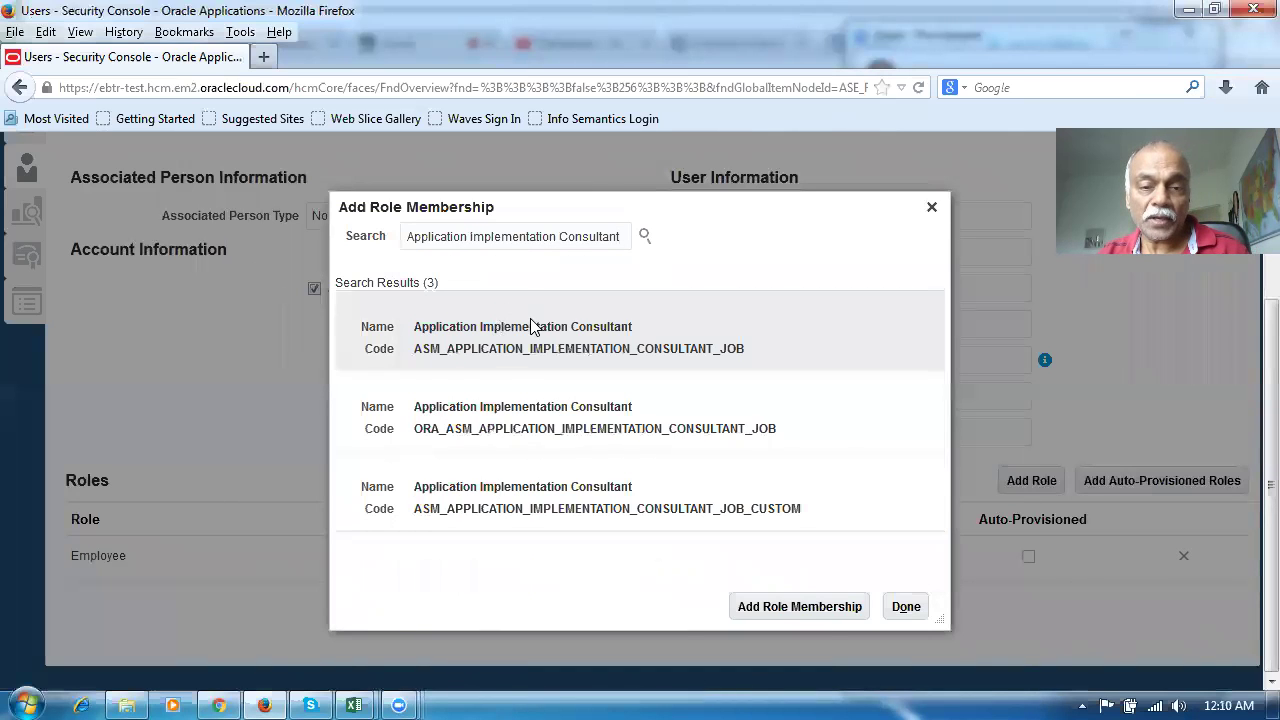
click(528, 442)
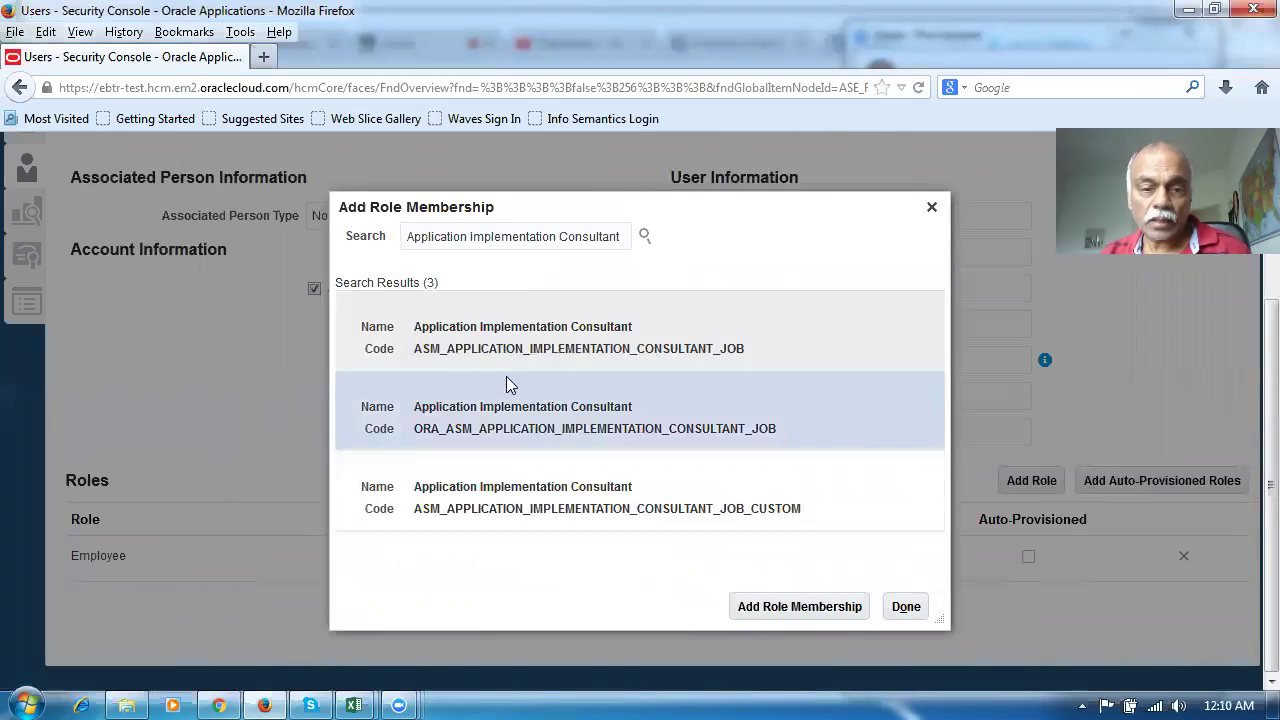
click(797, 607)
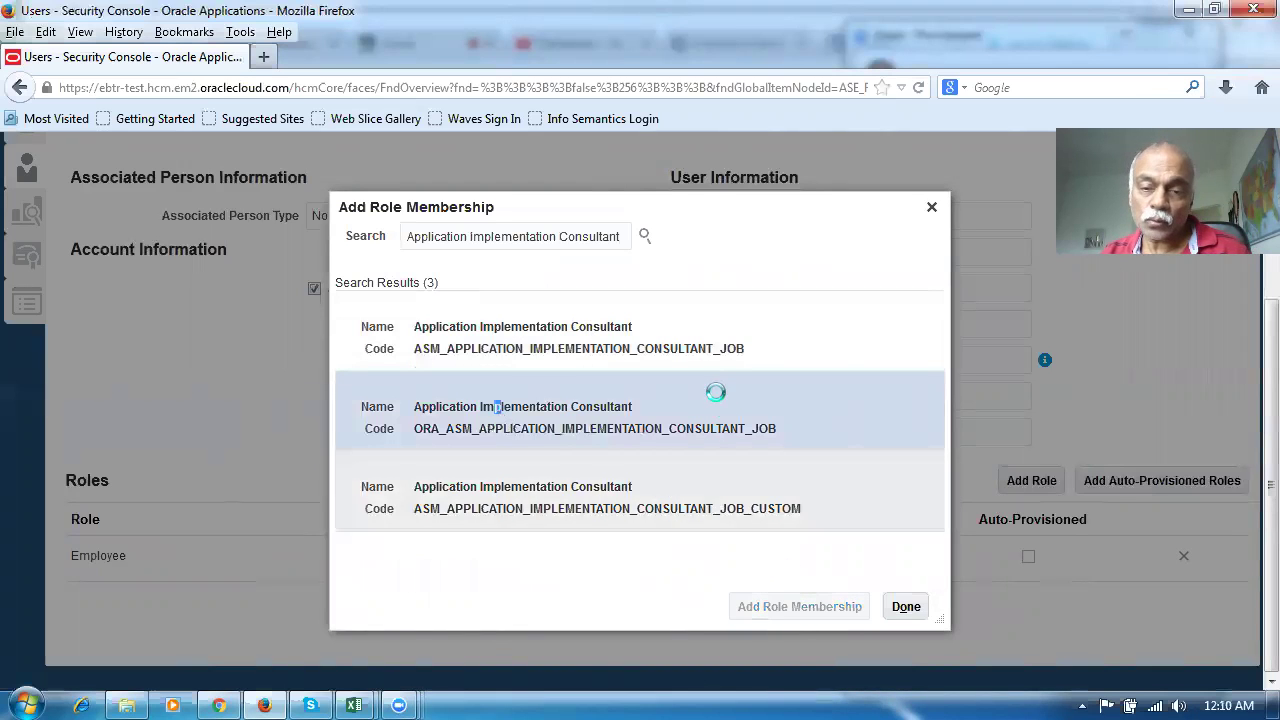
click(818, 318)
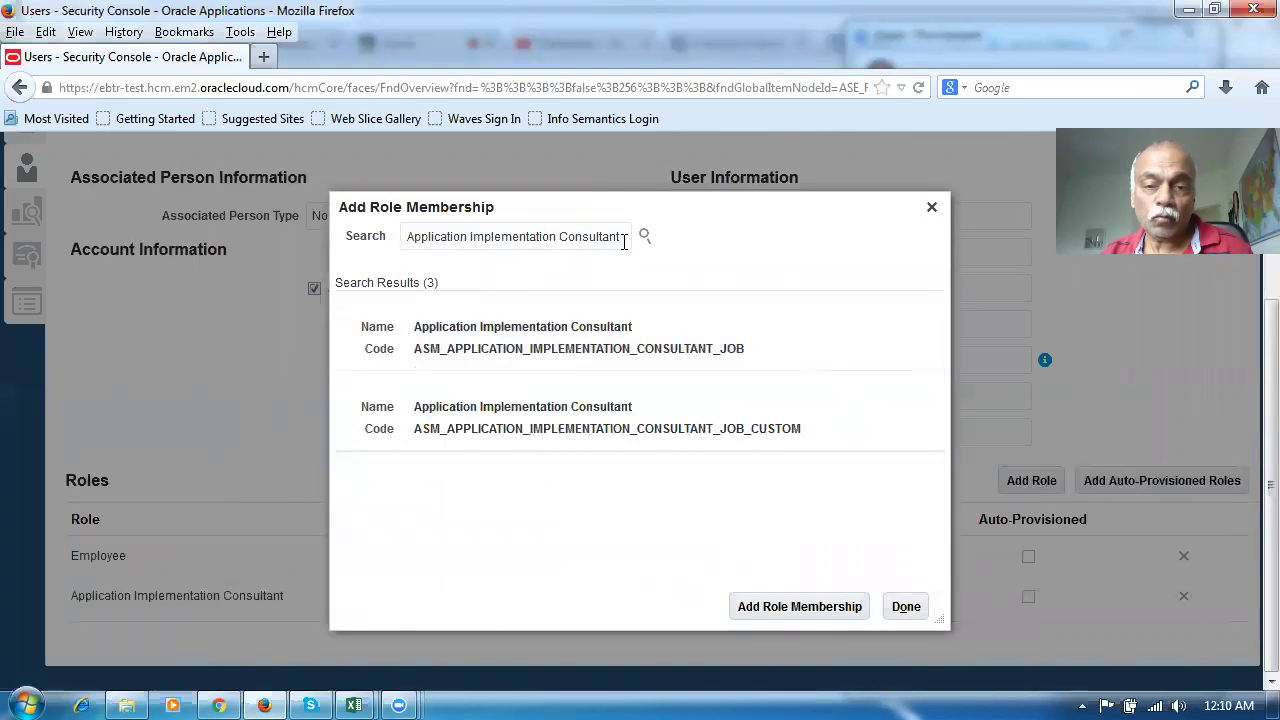
Add the Procurement Manager role (ORA_PO_PROCUREMENT_MANAGER_JOB) to the new user
drag(624, 242, 320, 260)
text(Pro)
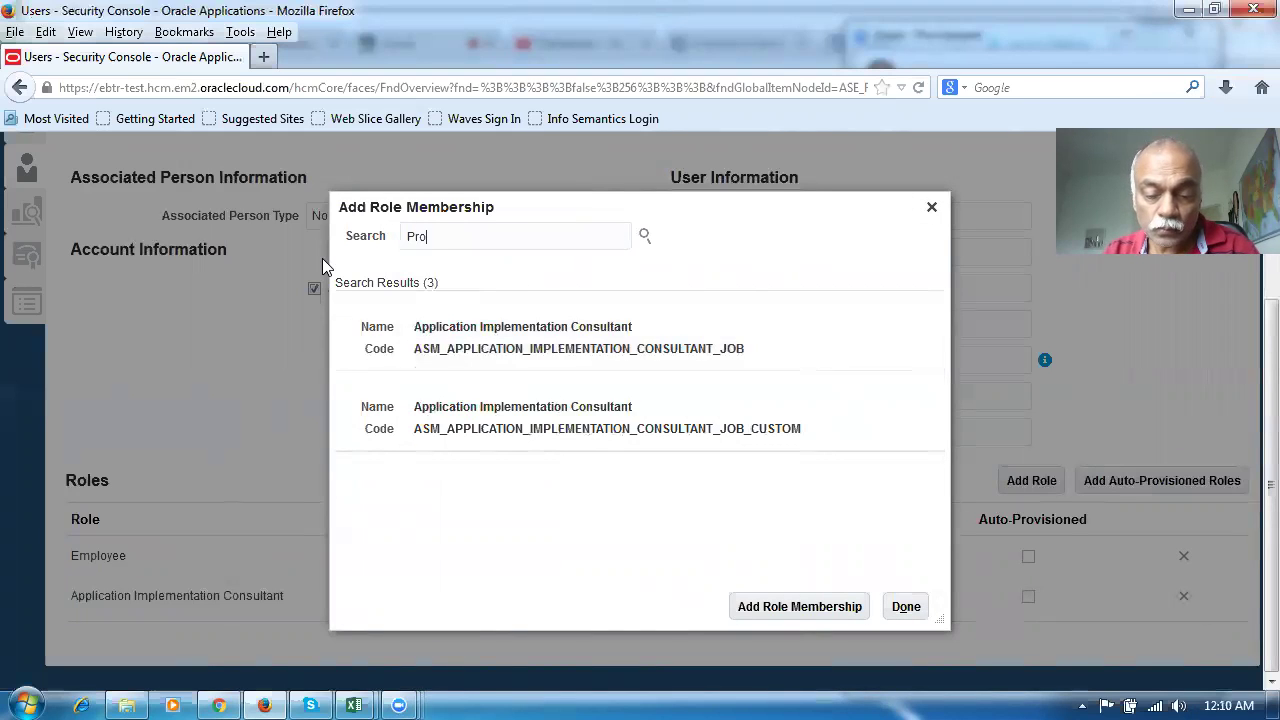
text(curement man)
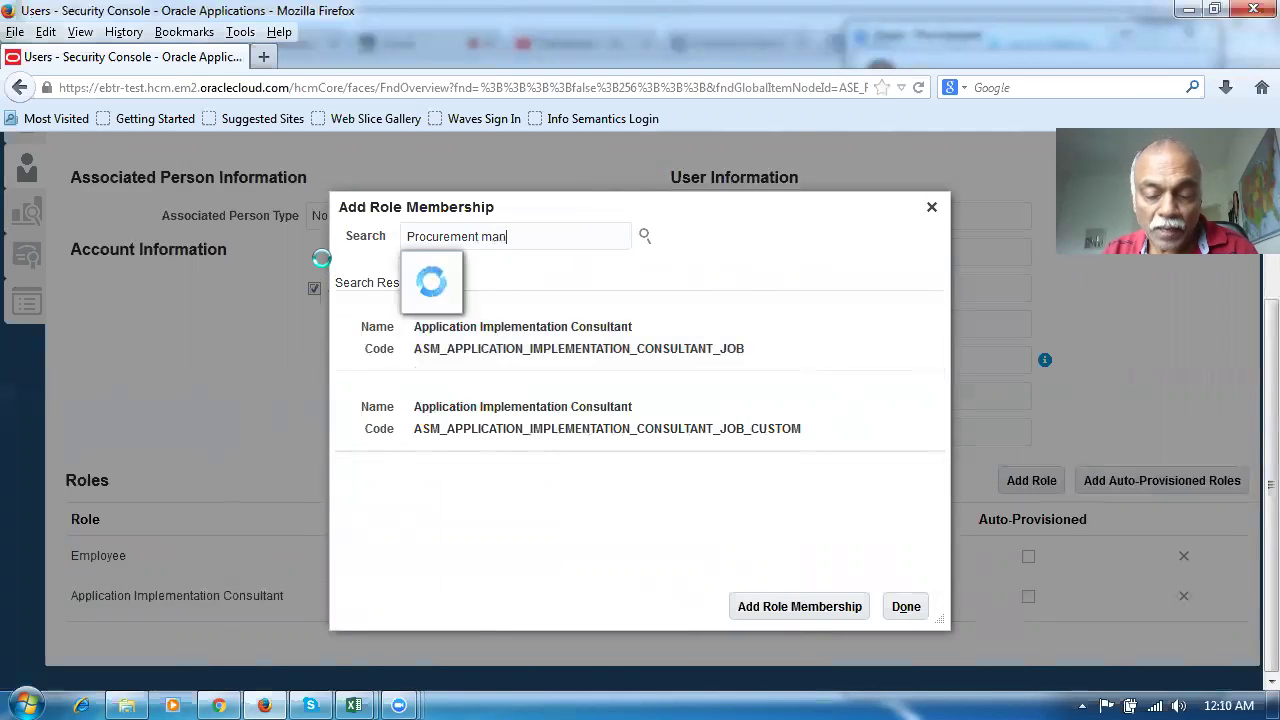
click(470, 266)
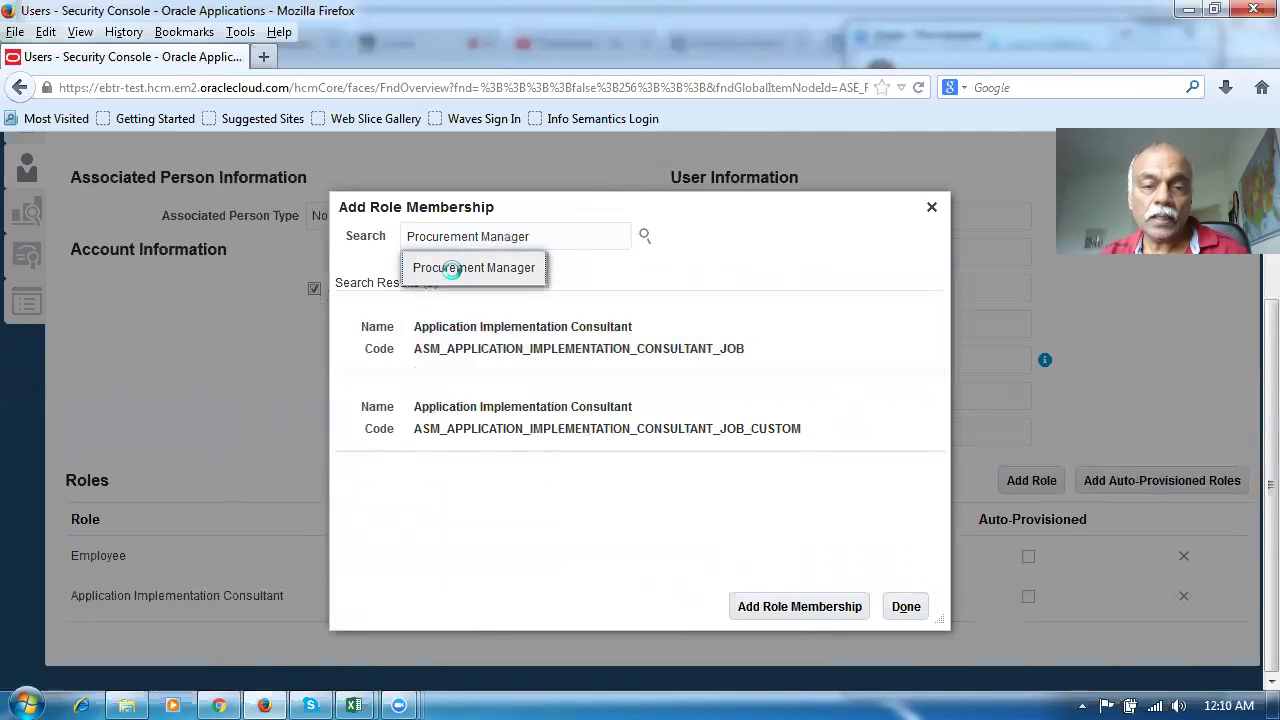
click(514, 420)
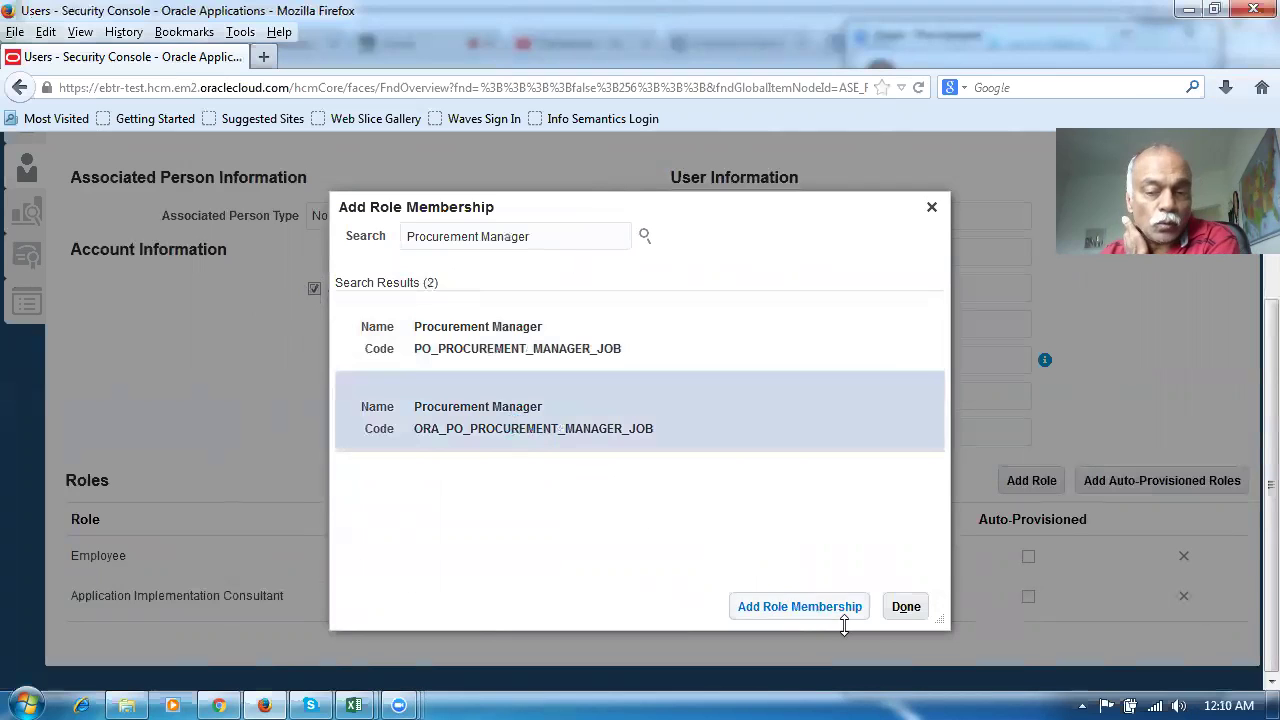
click(799, 607)
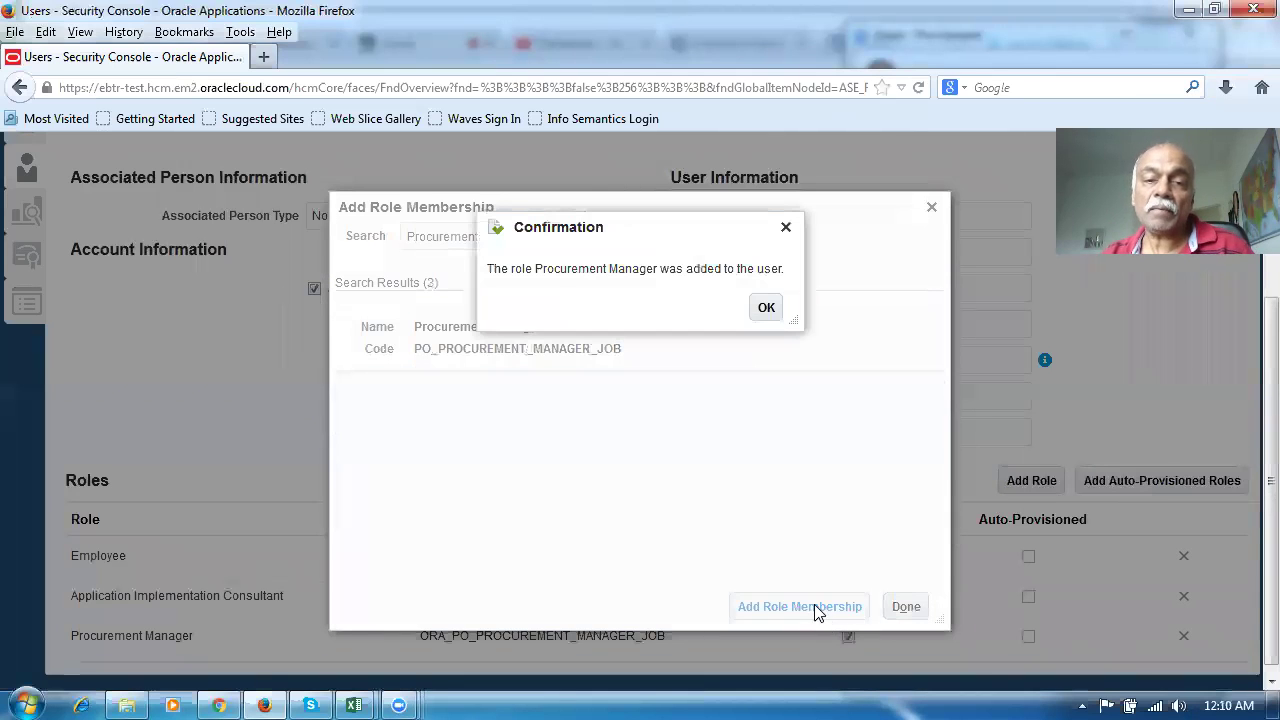
click(766, 307)
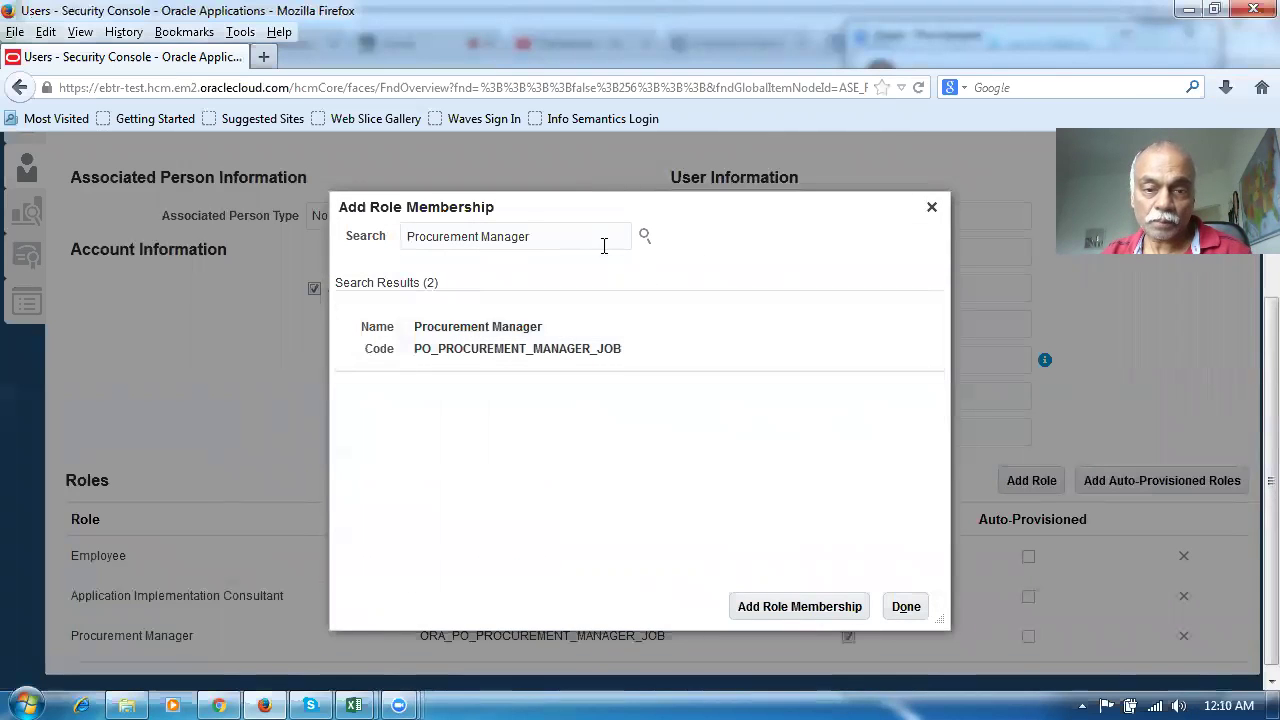
Add the Supplier Manager role to the user and close the role search
drag(603, 243, 271, 249)
text(supp)
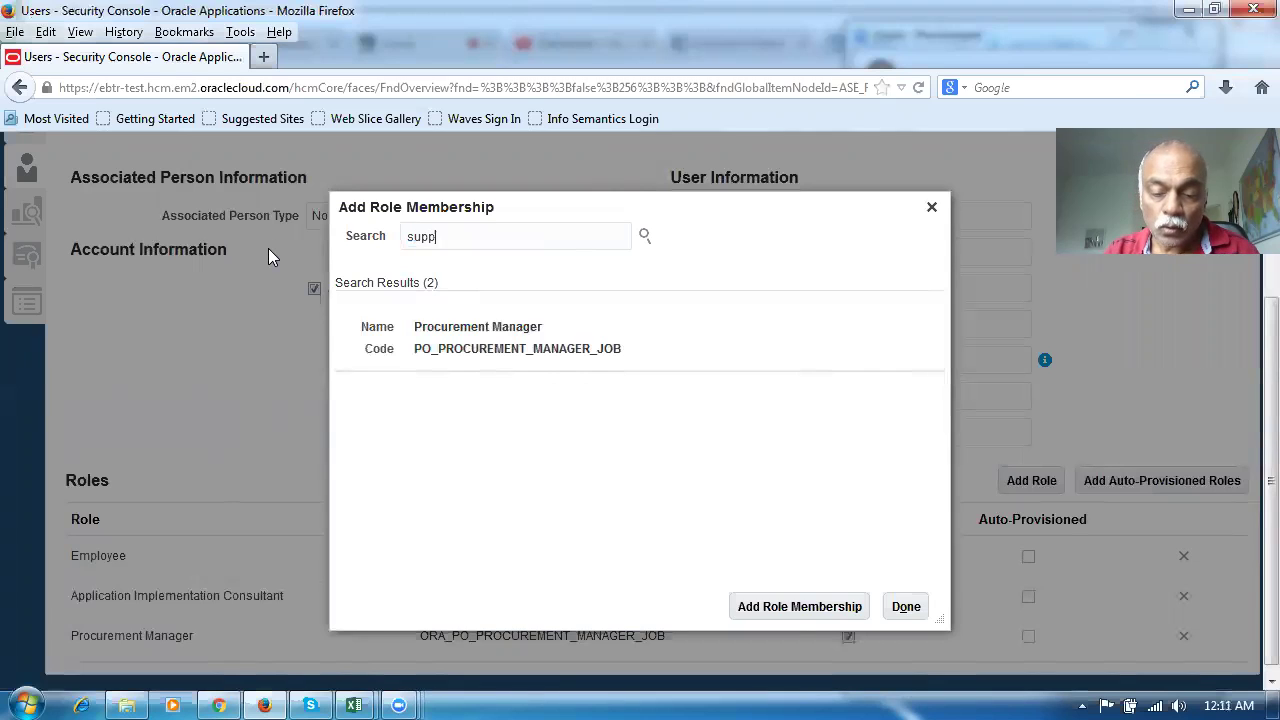
text(lier mana)
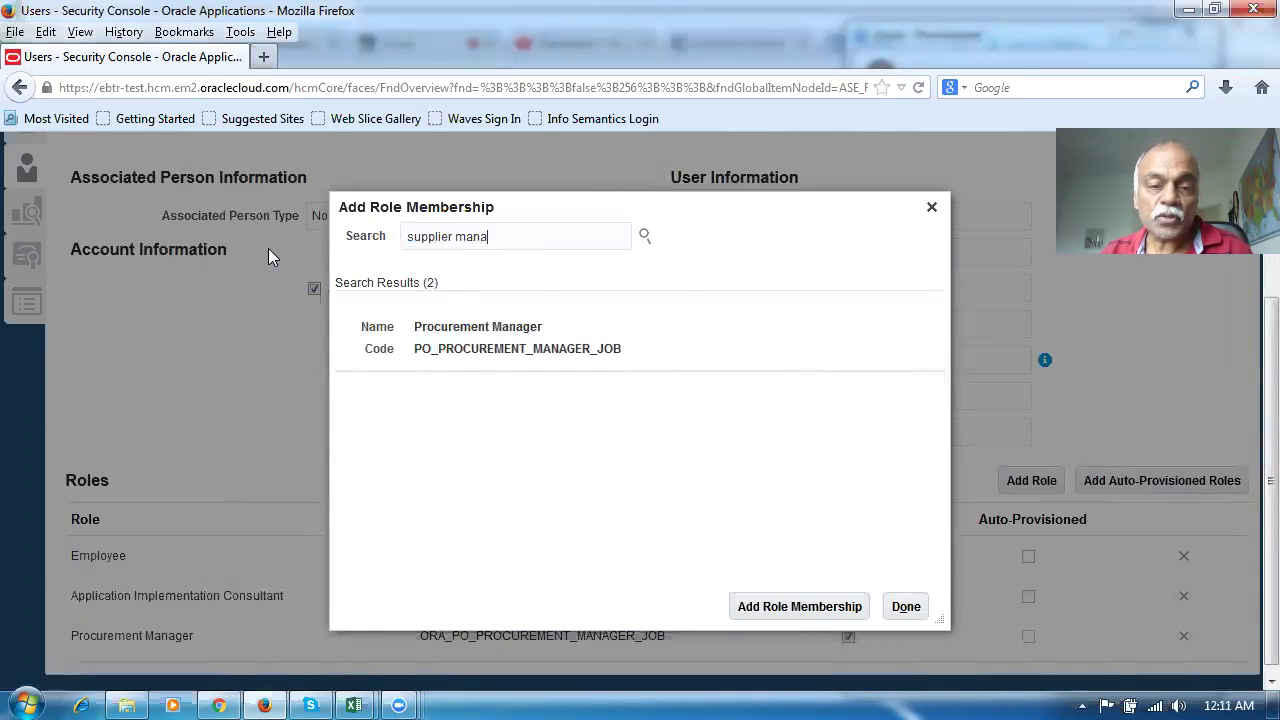
click(477, 268)
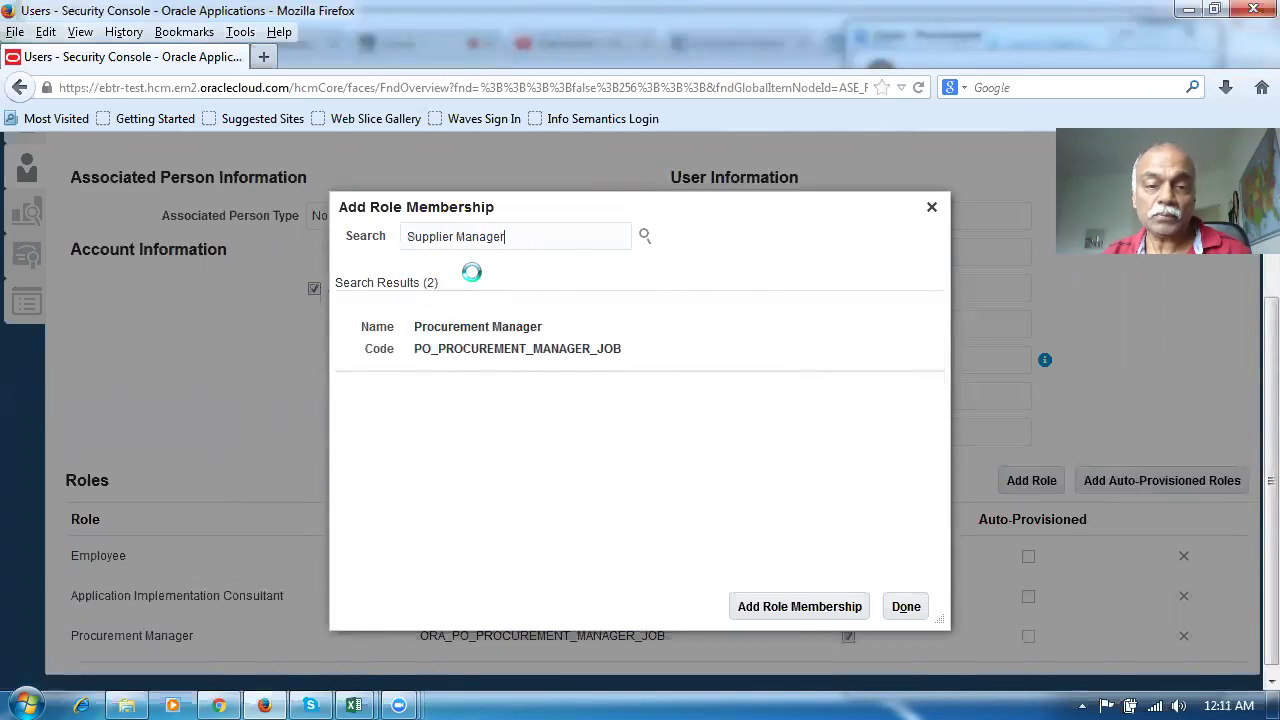
click(505, 362)
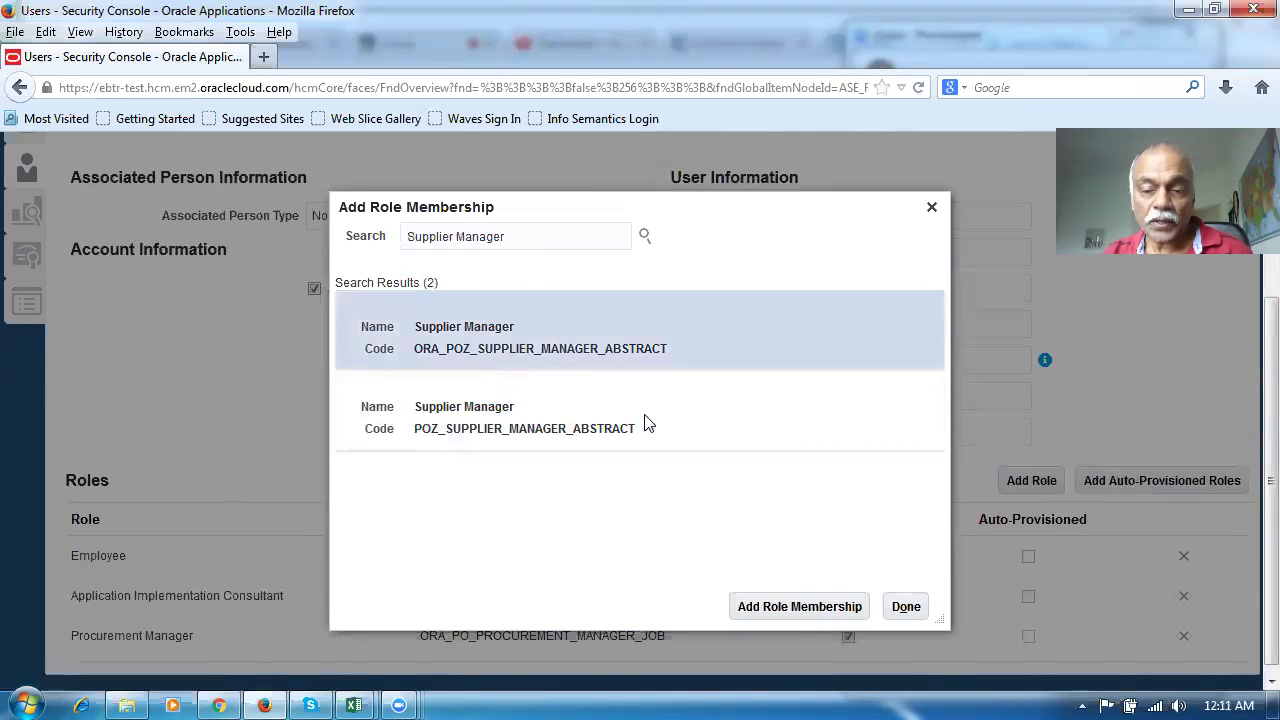
click(788, 612)
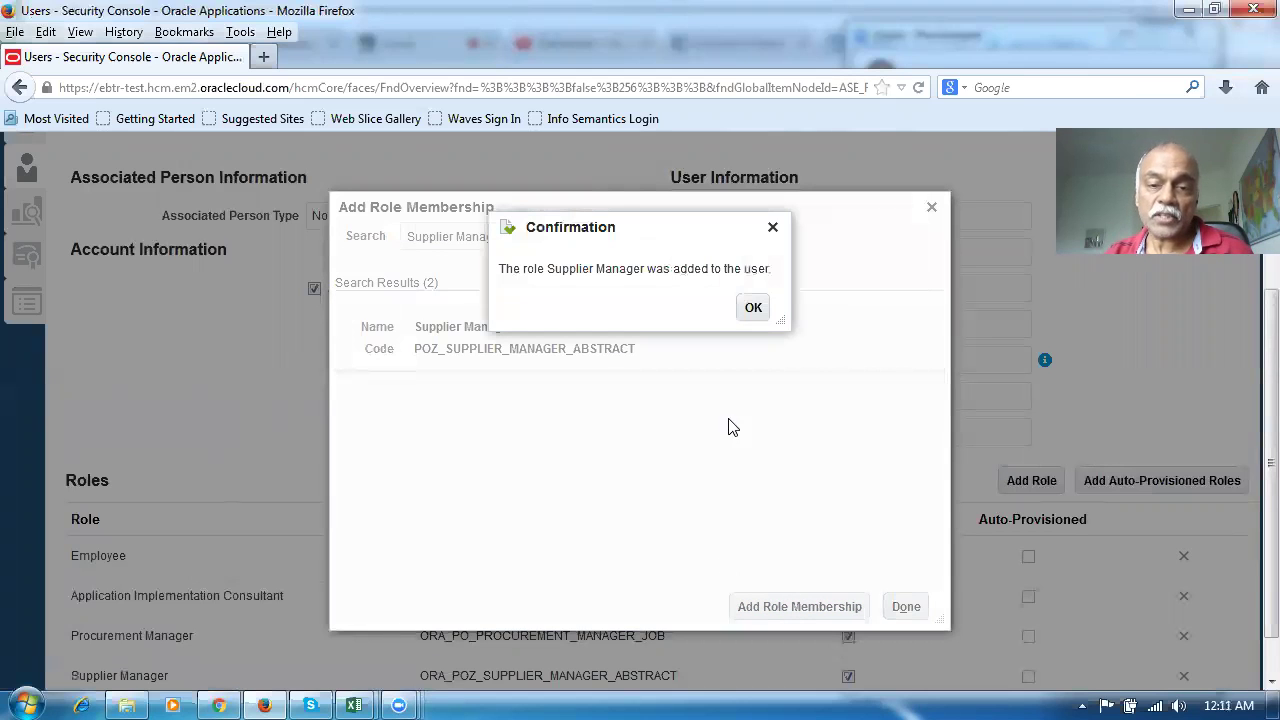
click(753, 309)
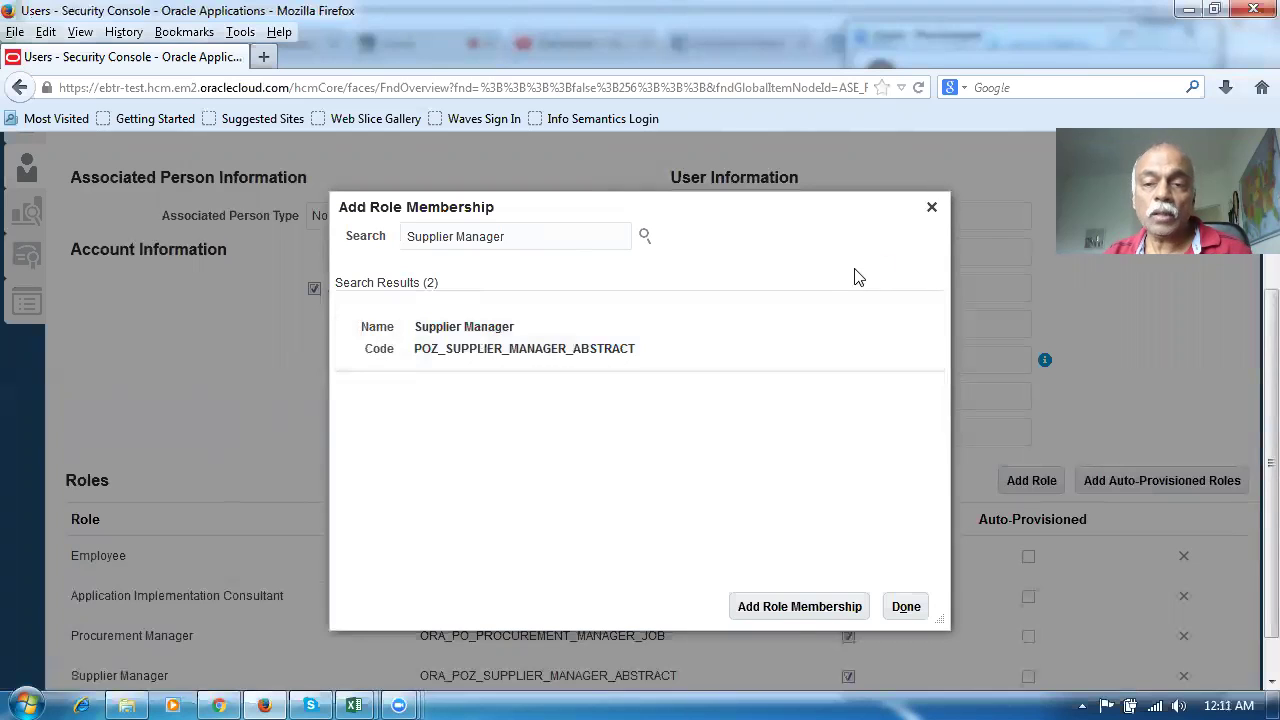
click(931, 208)
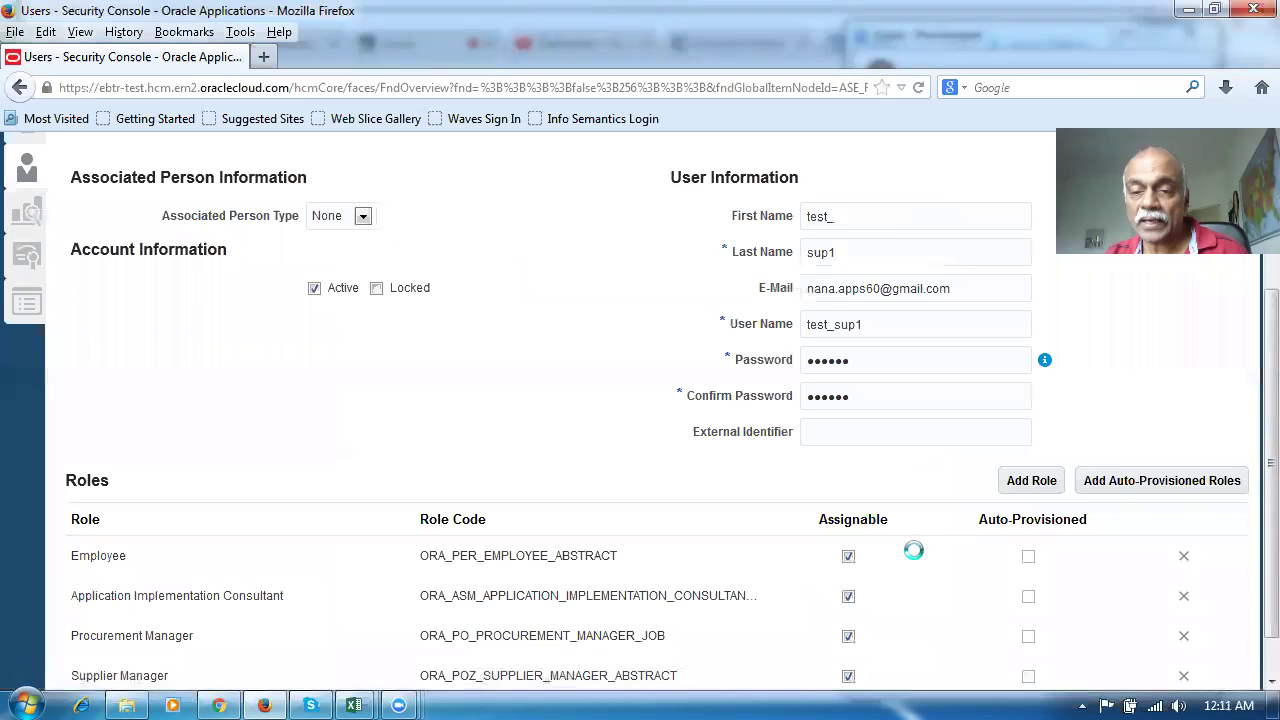
Save and close the new user account, returning to the User Accounts page
scroll(1252, 440, down, 2)
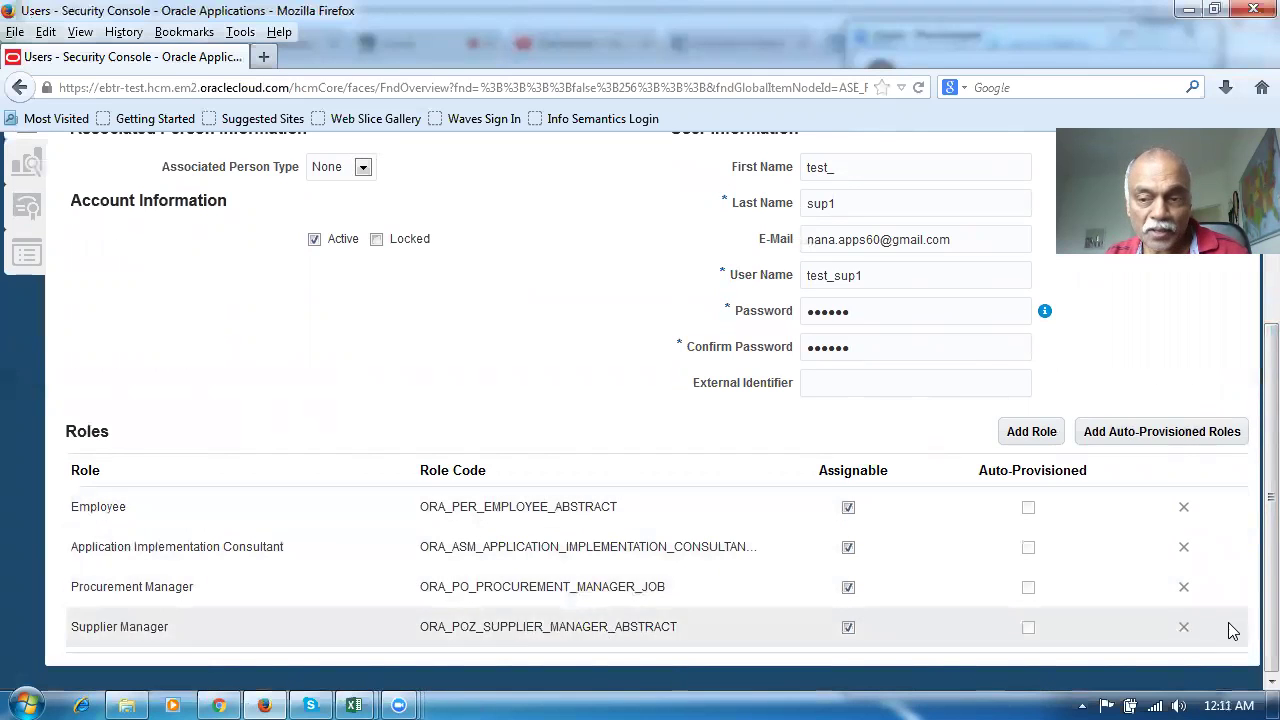
scroll(1250, 460, up, 5)
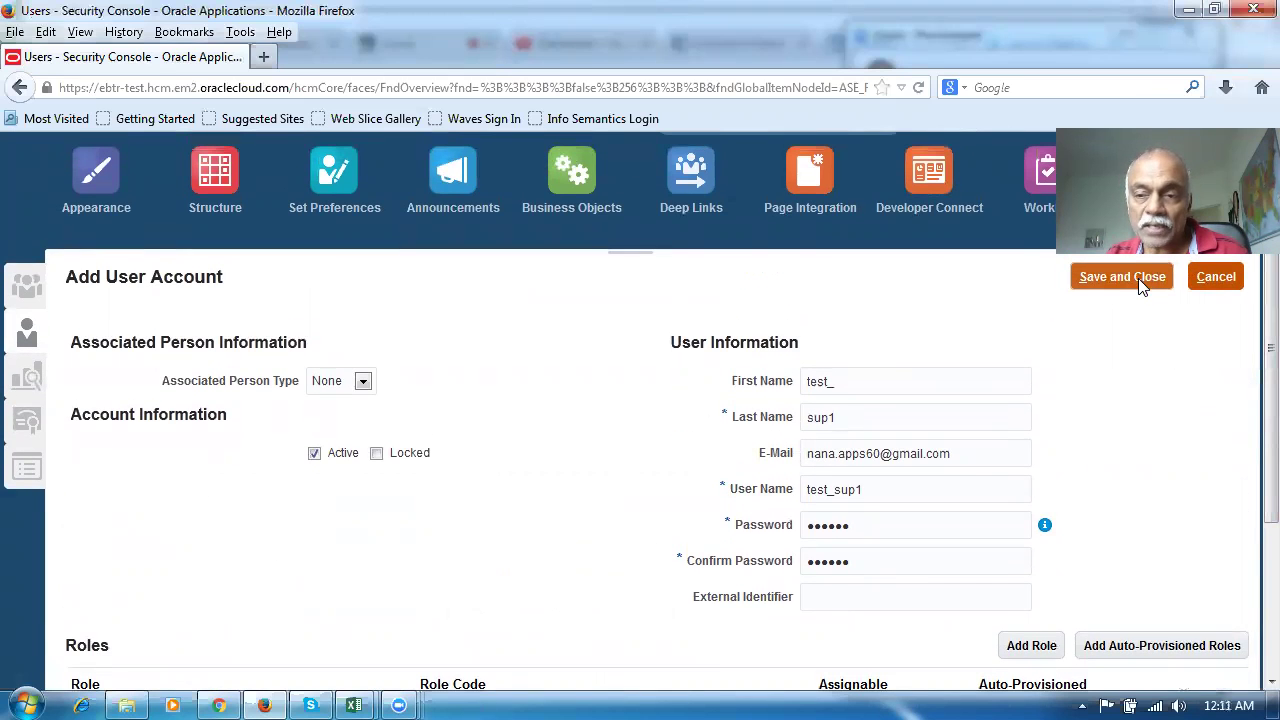
click(1138, 278)
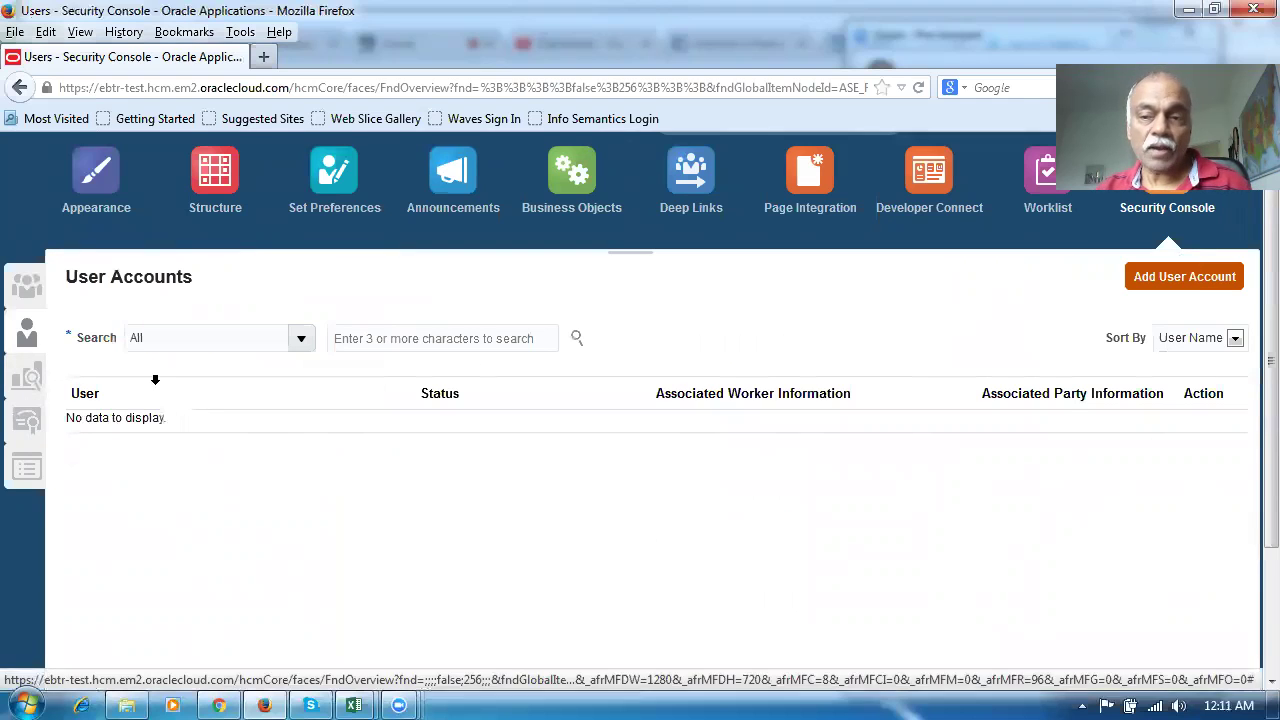
scroll(74, 370, up, 1)
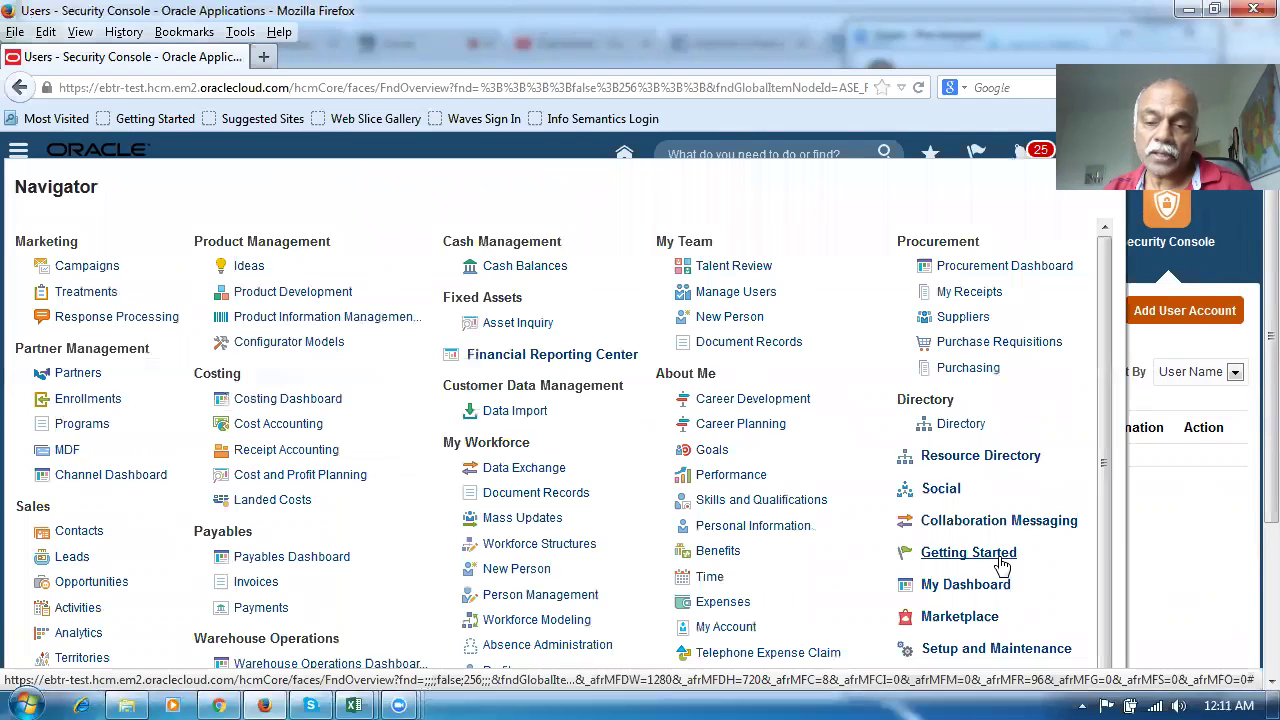
Go to the Scheduled Processes work area from the Navigator's expanded list
scroll(1102, 552, down, 2)
click(918, 564)
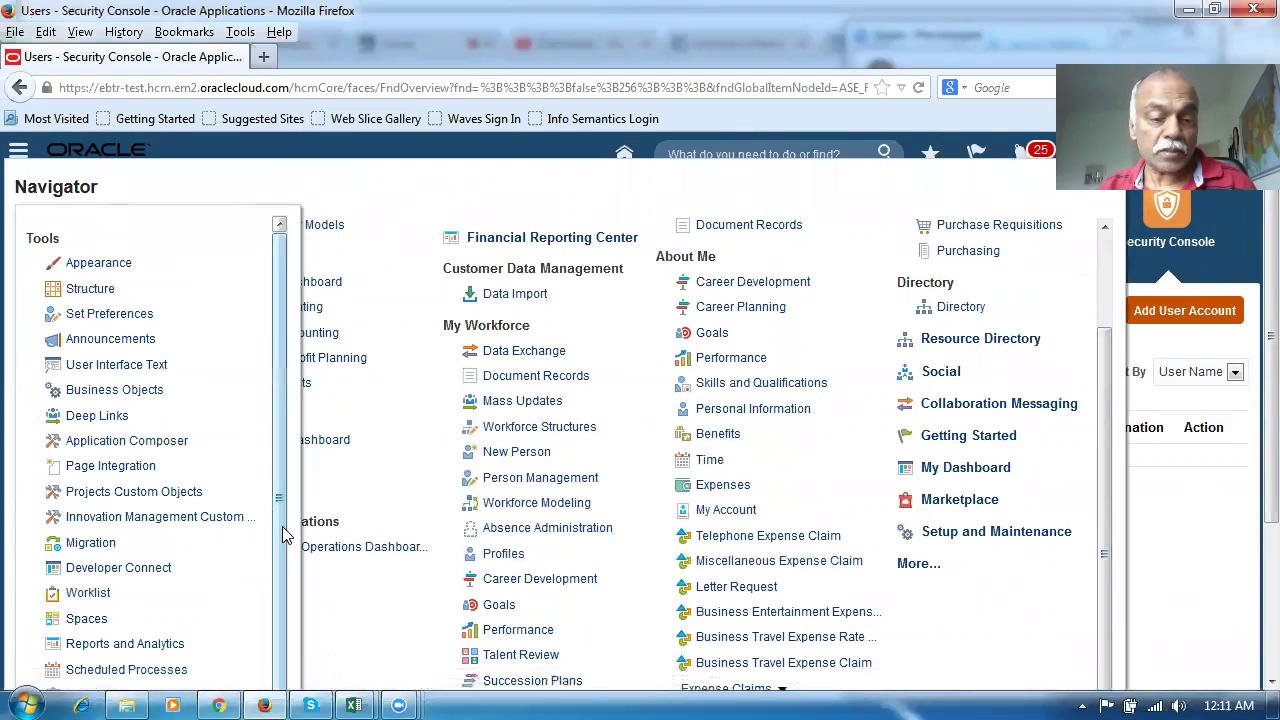
drag(282, 526, 274, 612)
click(140, 605)
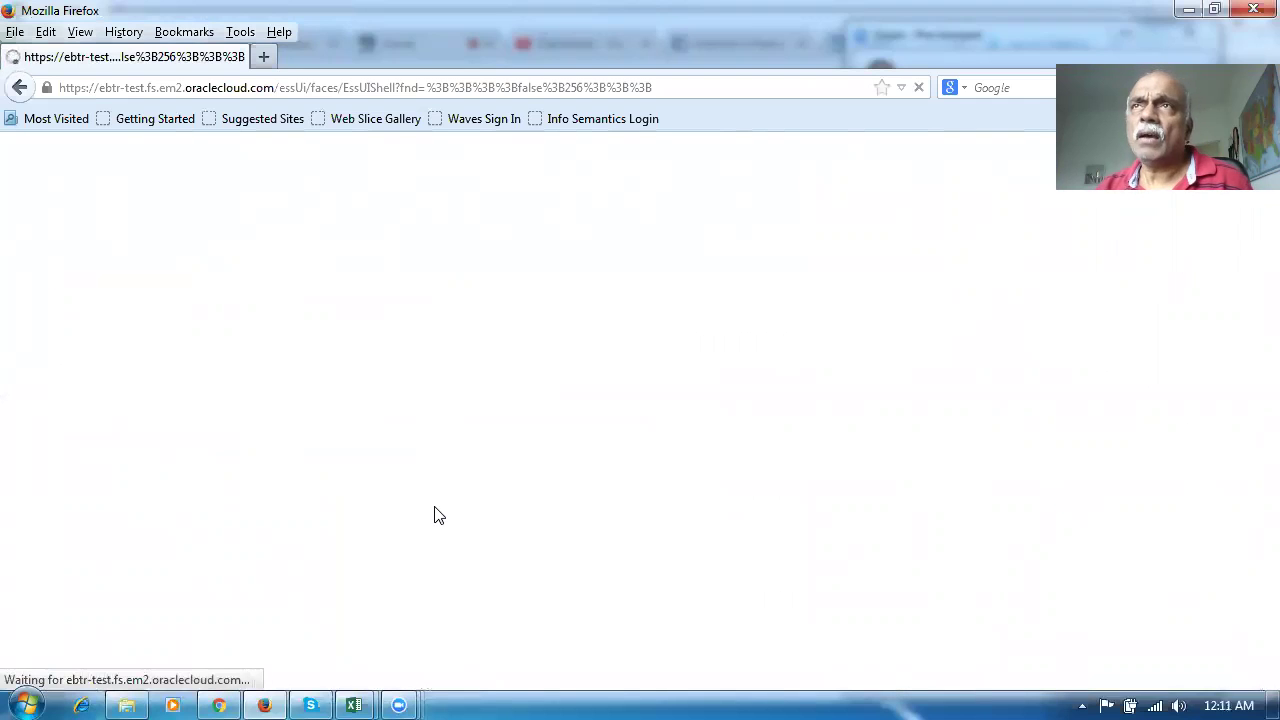
Submit the Import User and Role Application Security Data process and refresh to see job 89155
click(212, 388)
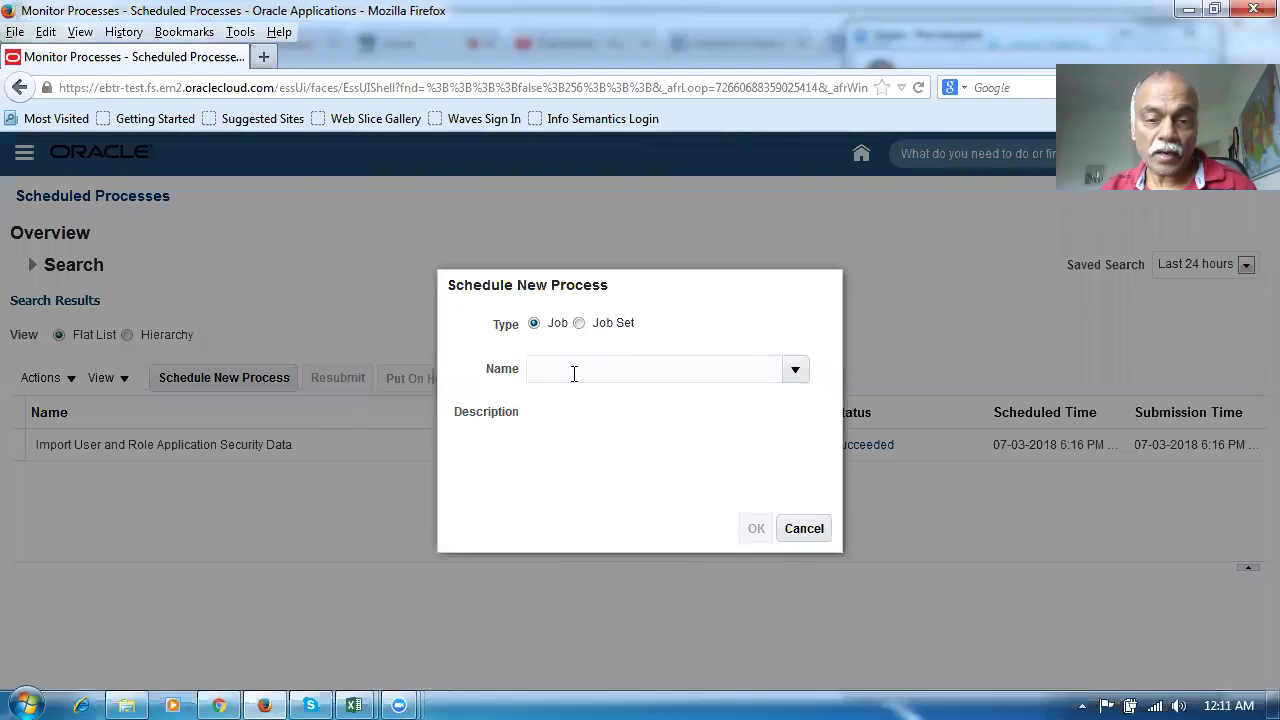
text(impor)
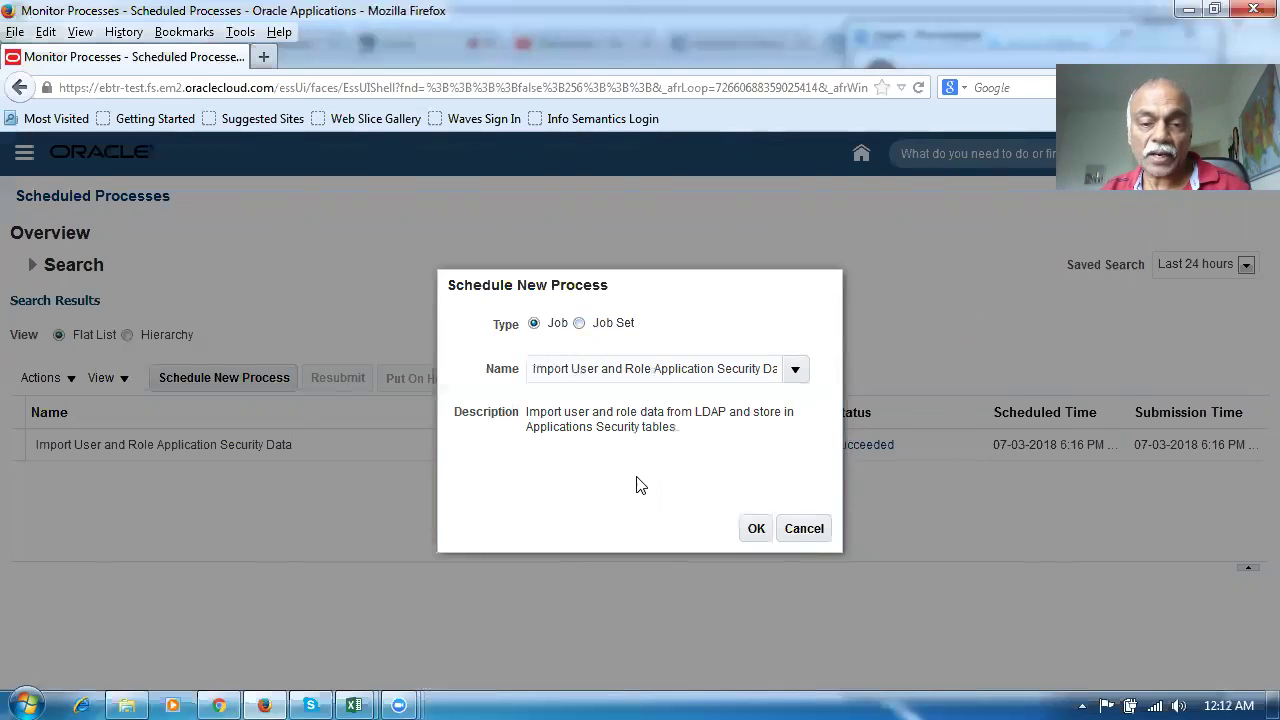
click(748, 526)
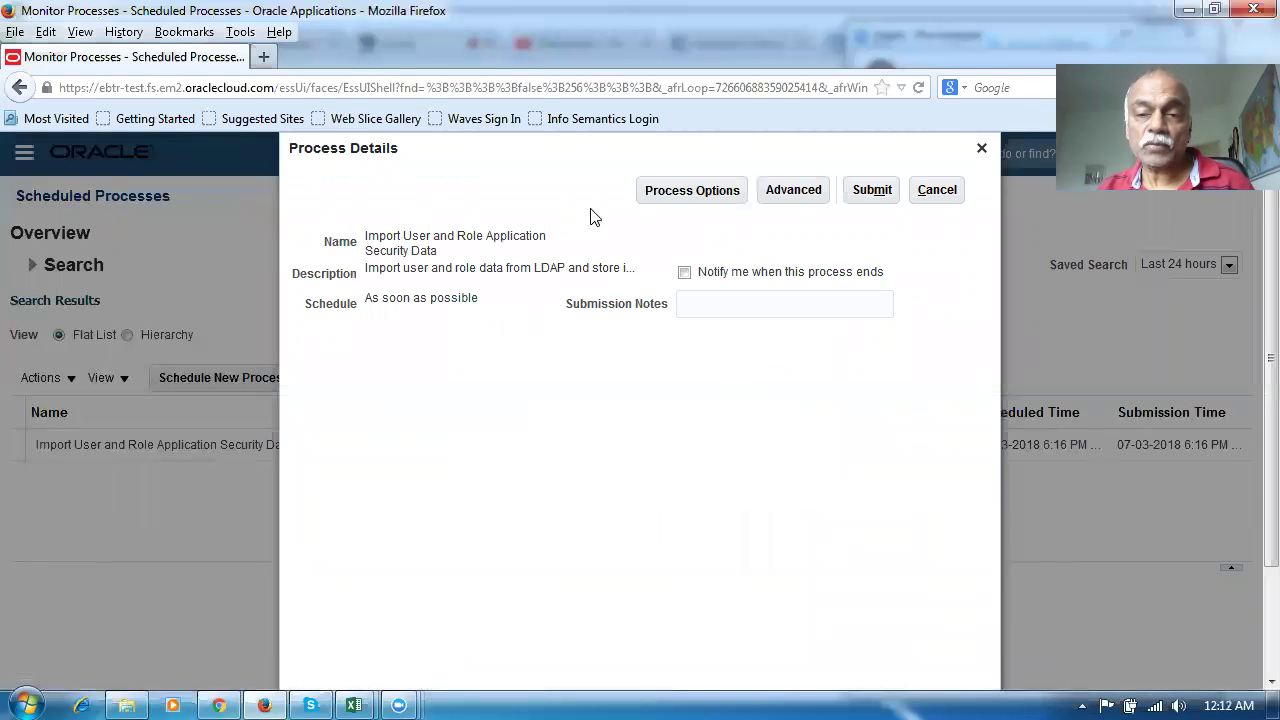
click(873, 195)
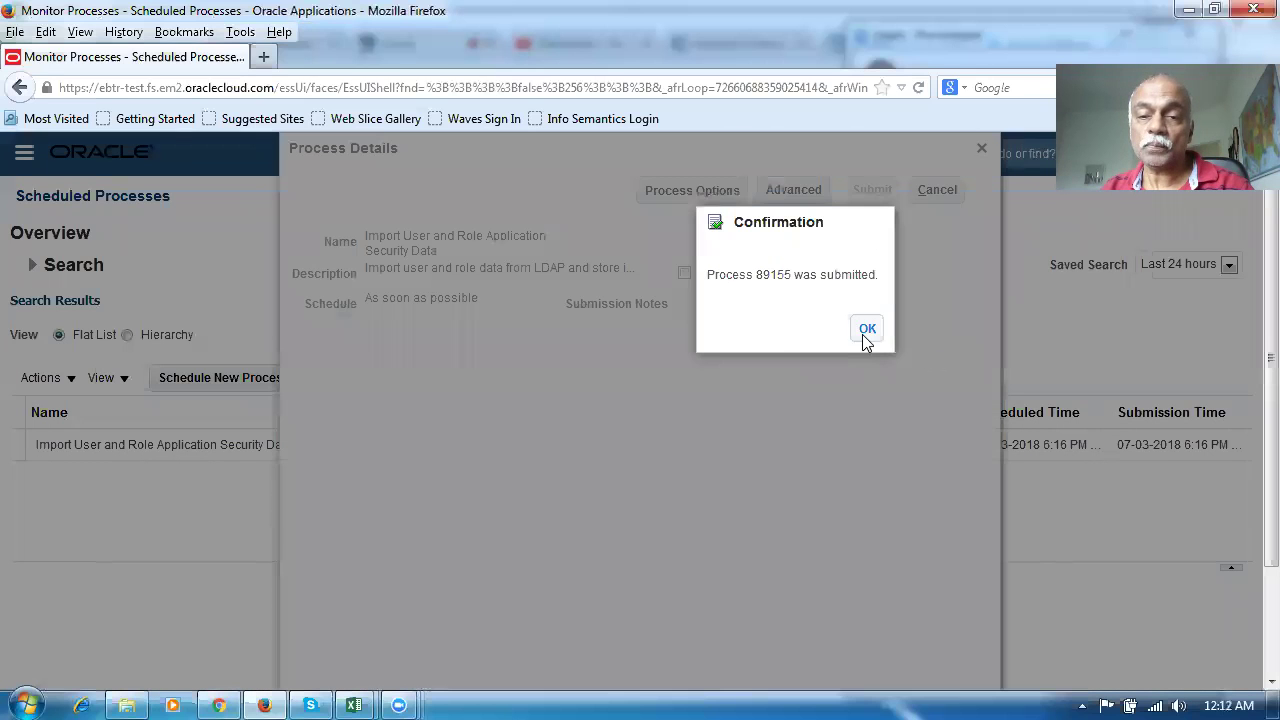
click(866, 331)
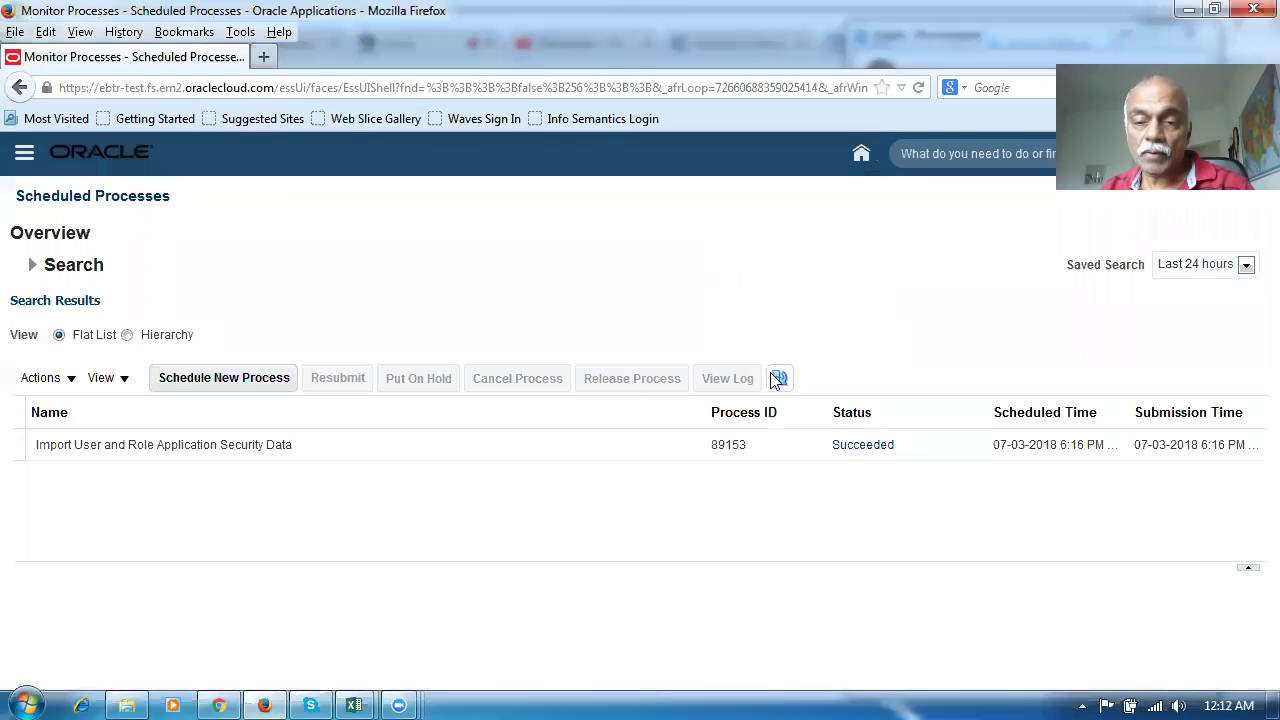
click(777, 379)
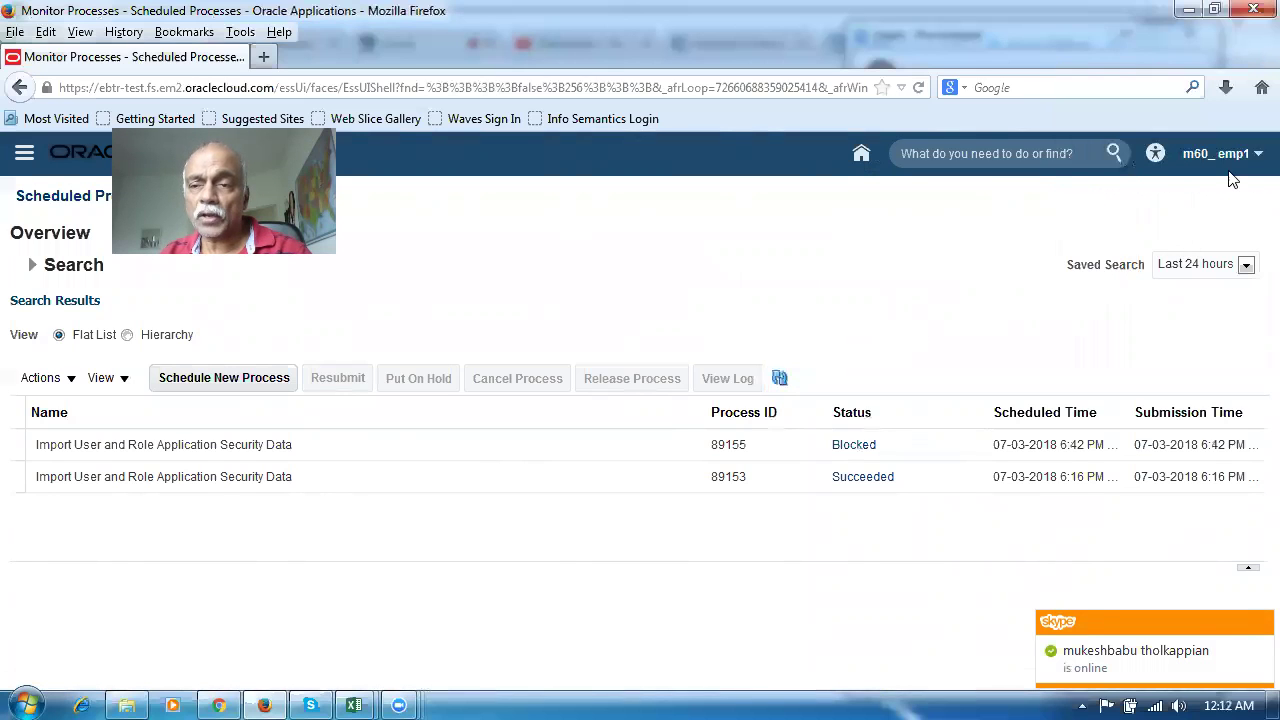
Sign out of the current session and confirm the logout
click(1222, 160)
click(1228, 190)
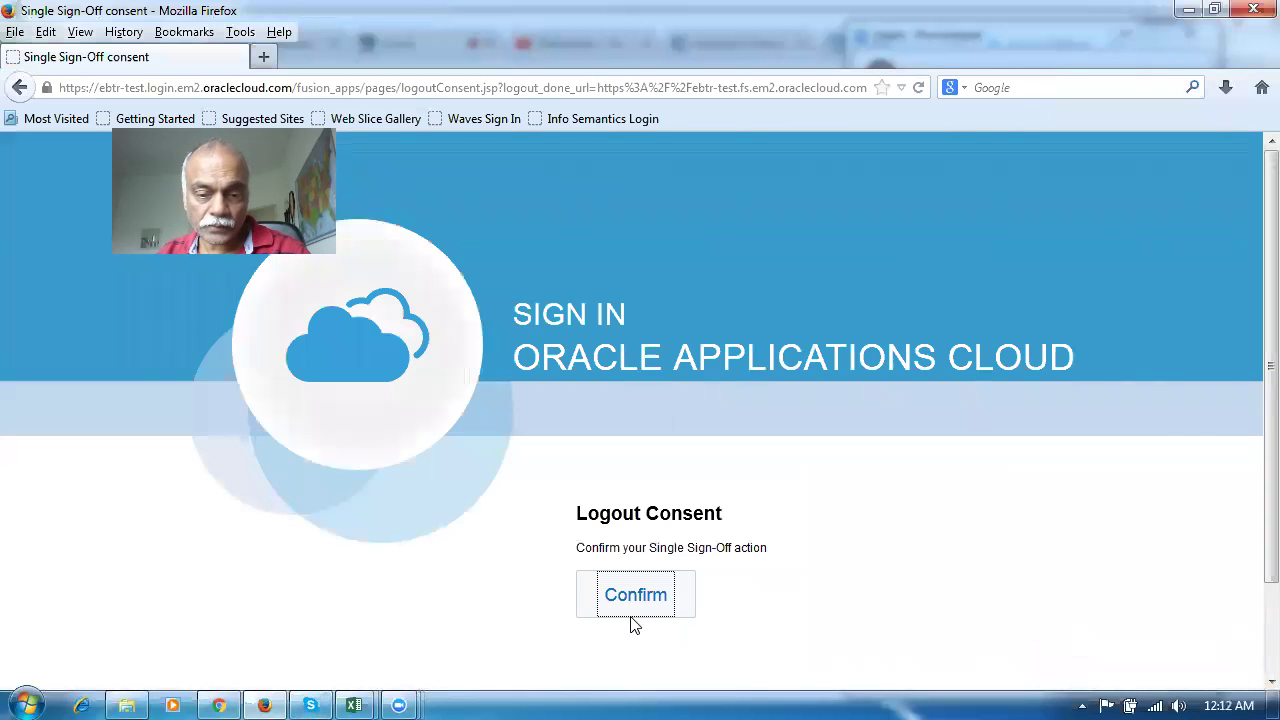
click(634, 598)
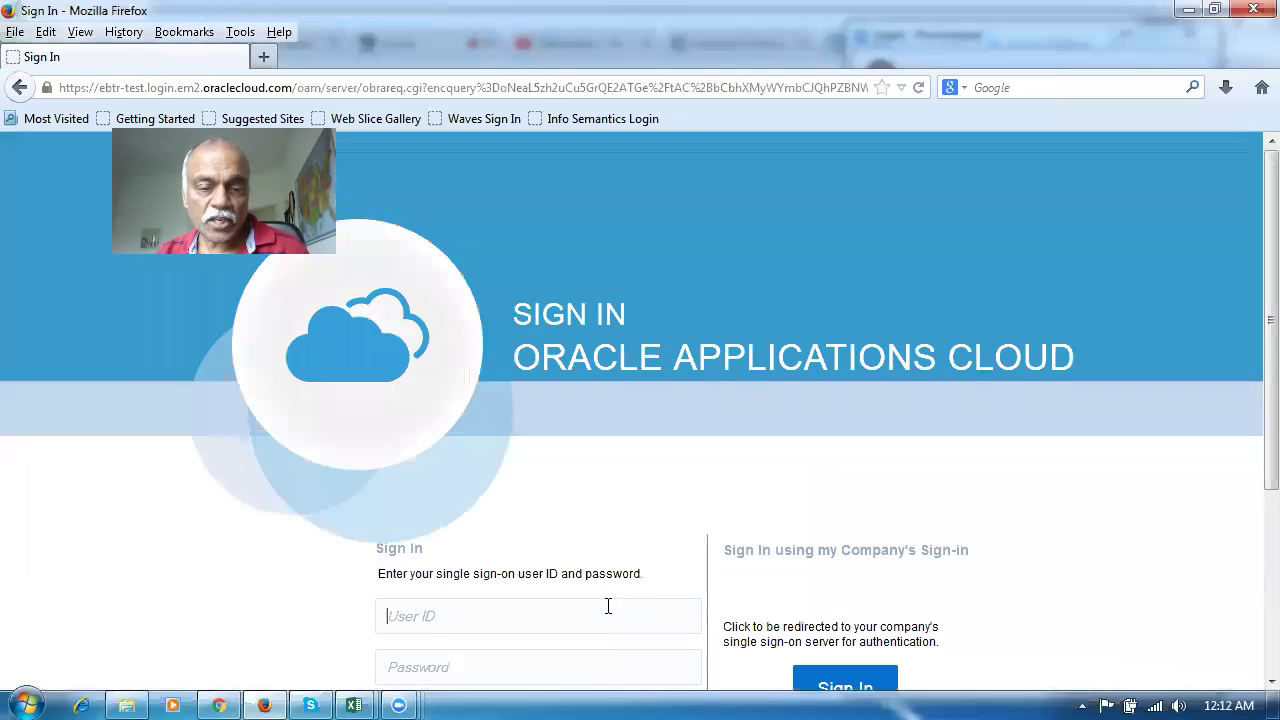
Sign in with the newly created user's ID and password
click(427, 617)
text(test)
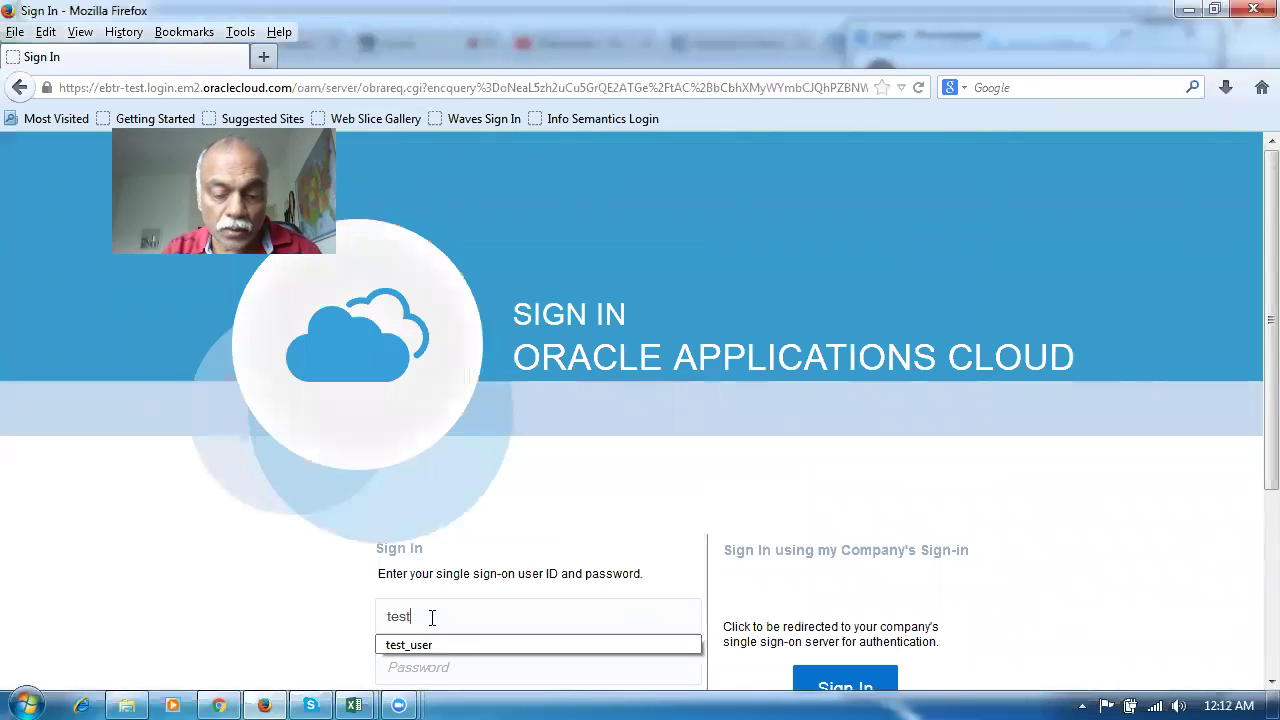
text(_sup1)
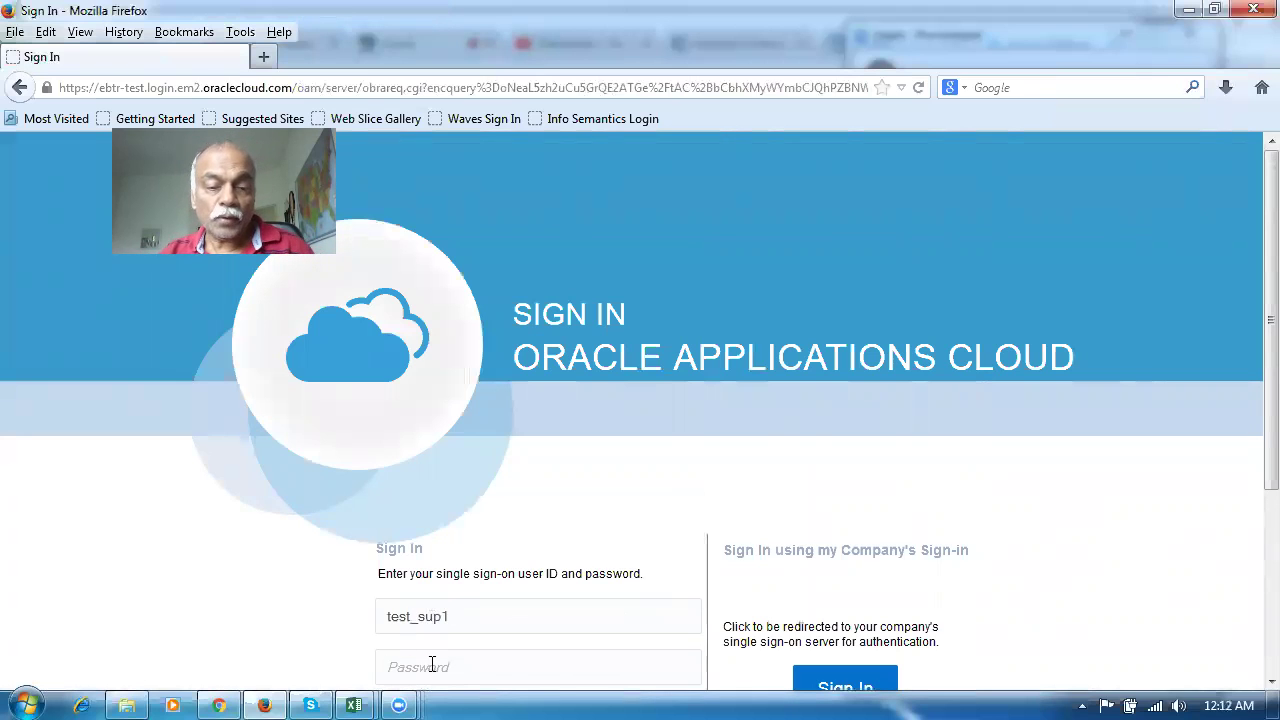
click(432, 666)
text(W)
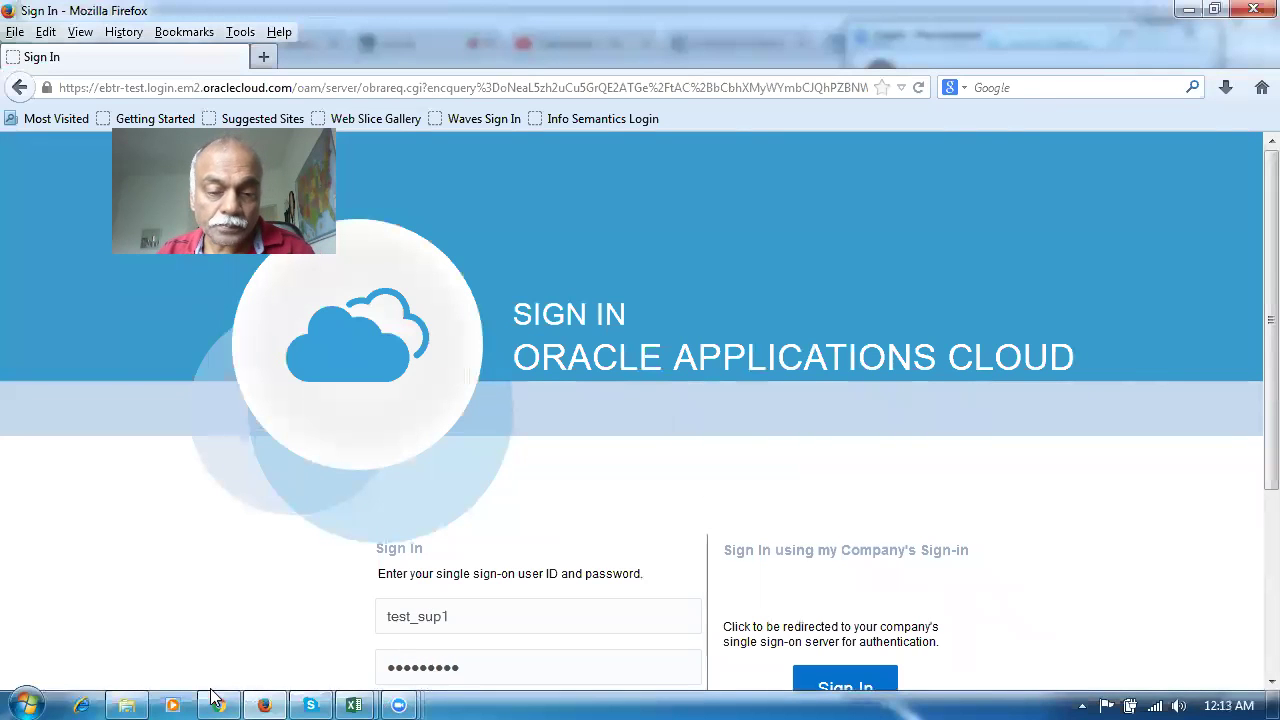
scroll(271, 514, down, 2)
click(410, 603)
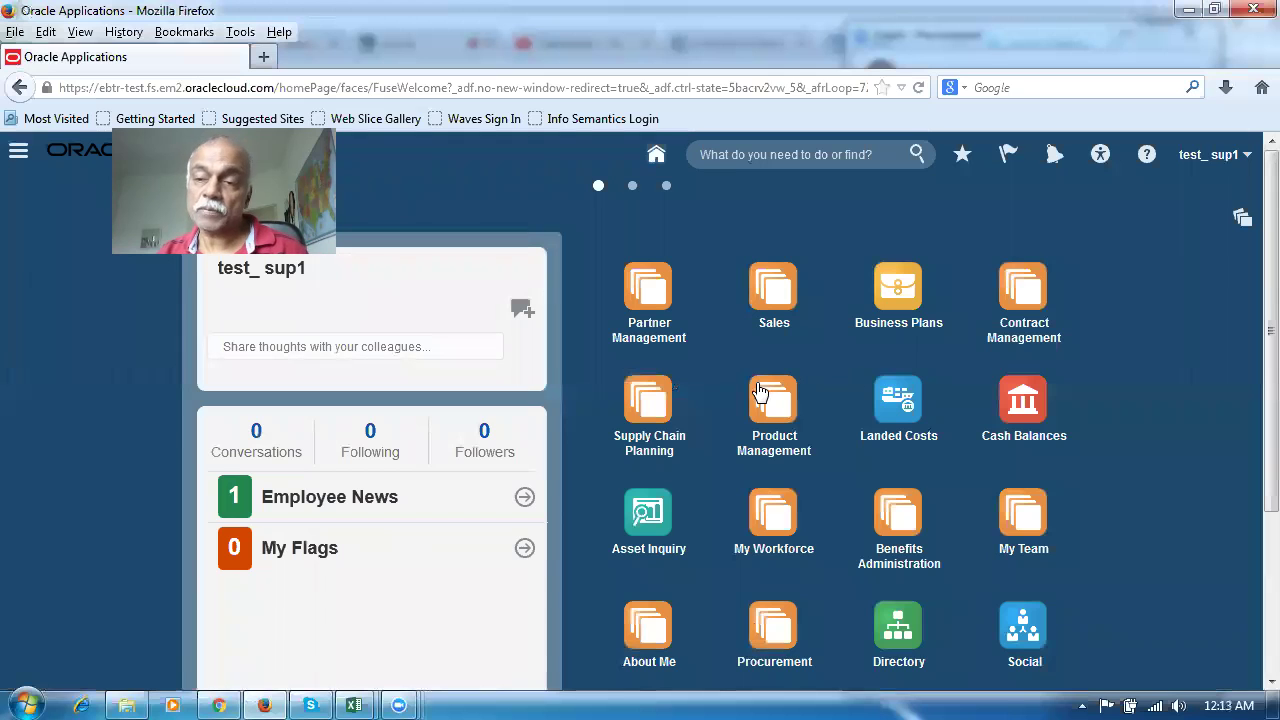
Go to Procurement > Suppliers on the home page and open the supplier tasks list
scroll(1248, 331, down, 2)
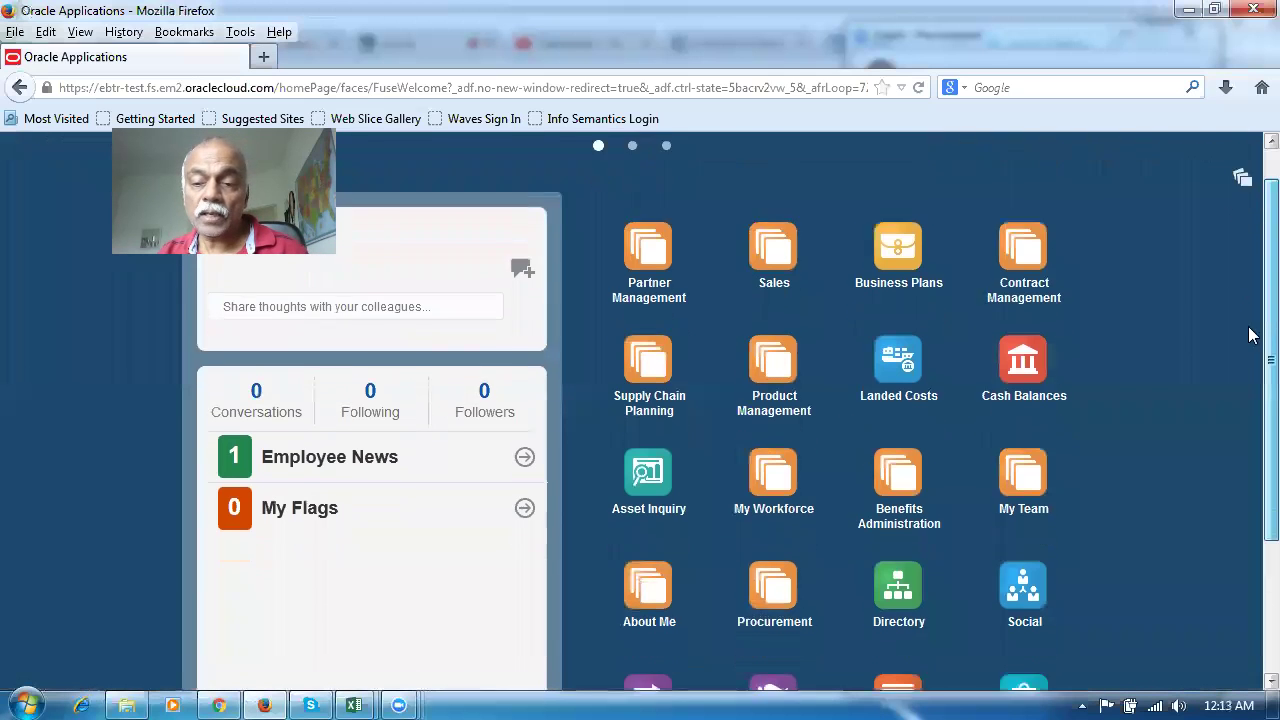
scroll(1248, 390, down, 2)
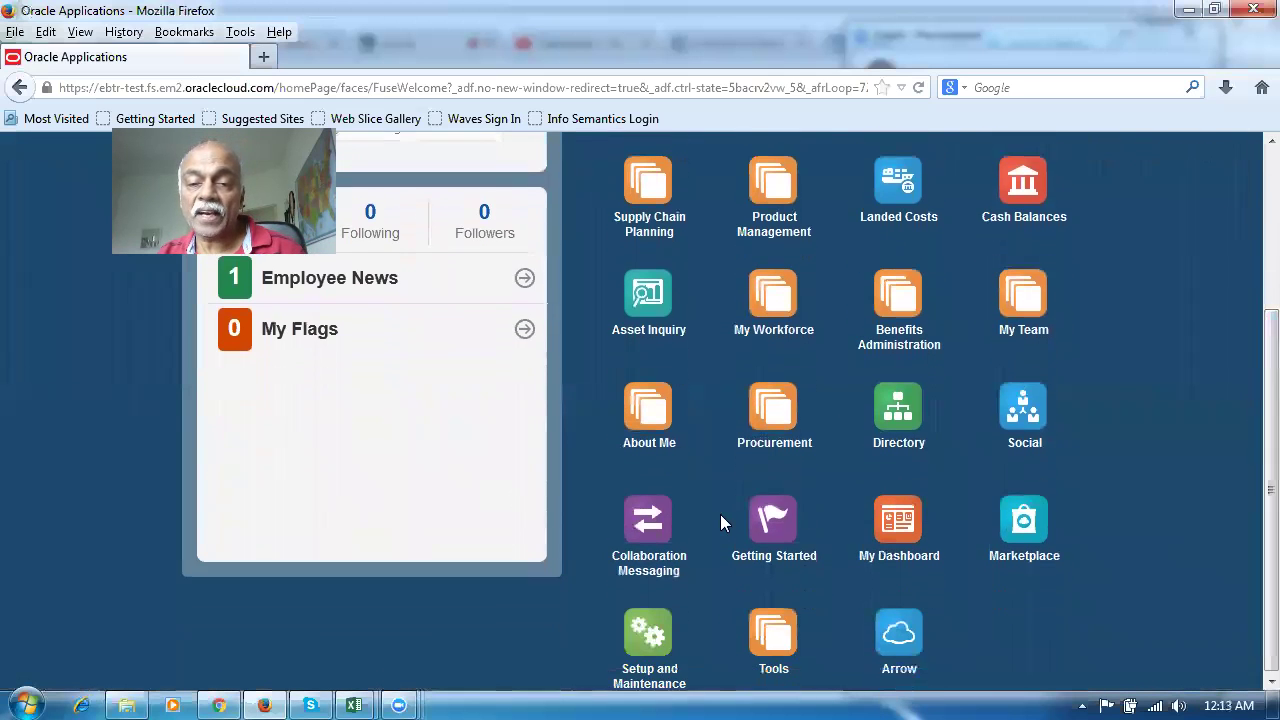
click(784, 412)
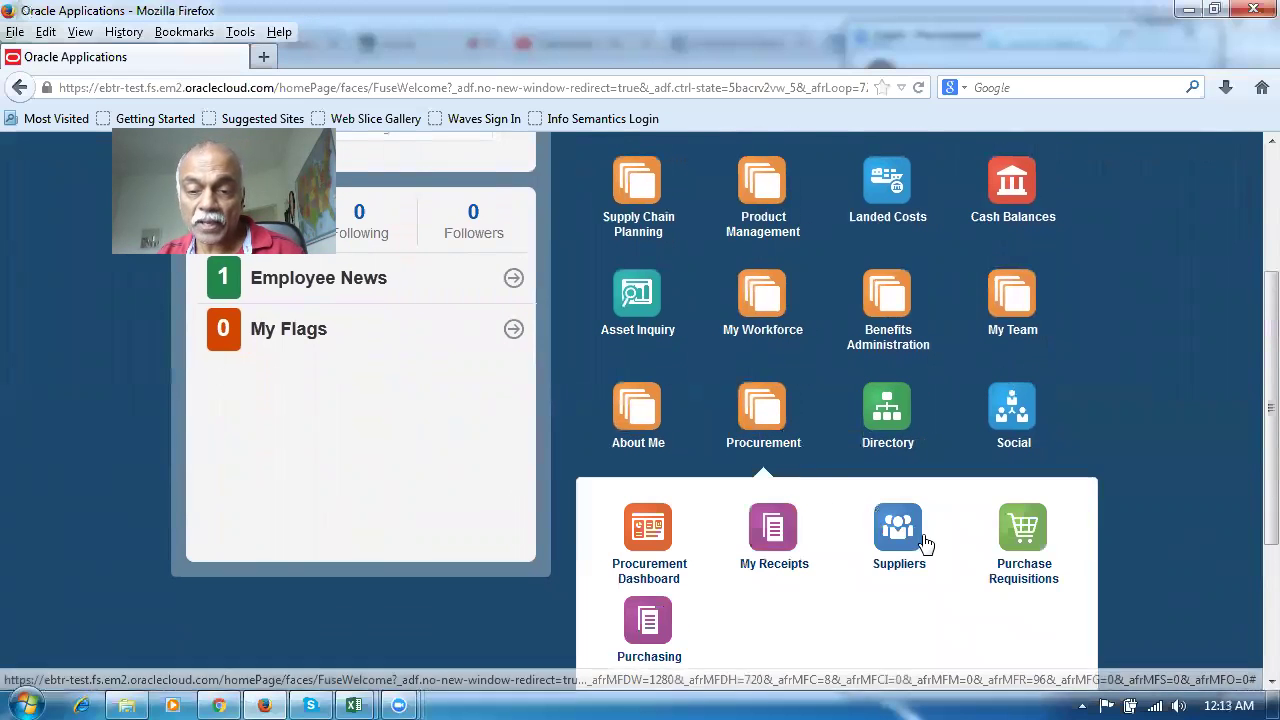
click(912, 533)
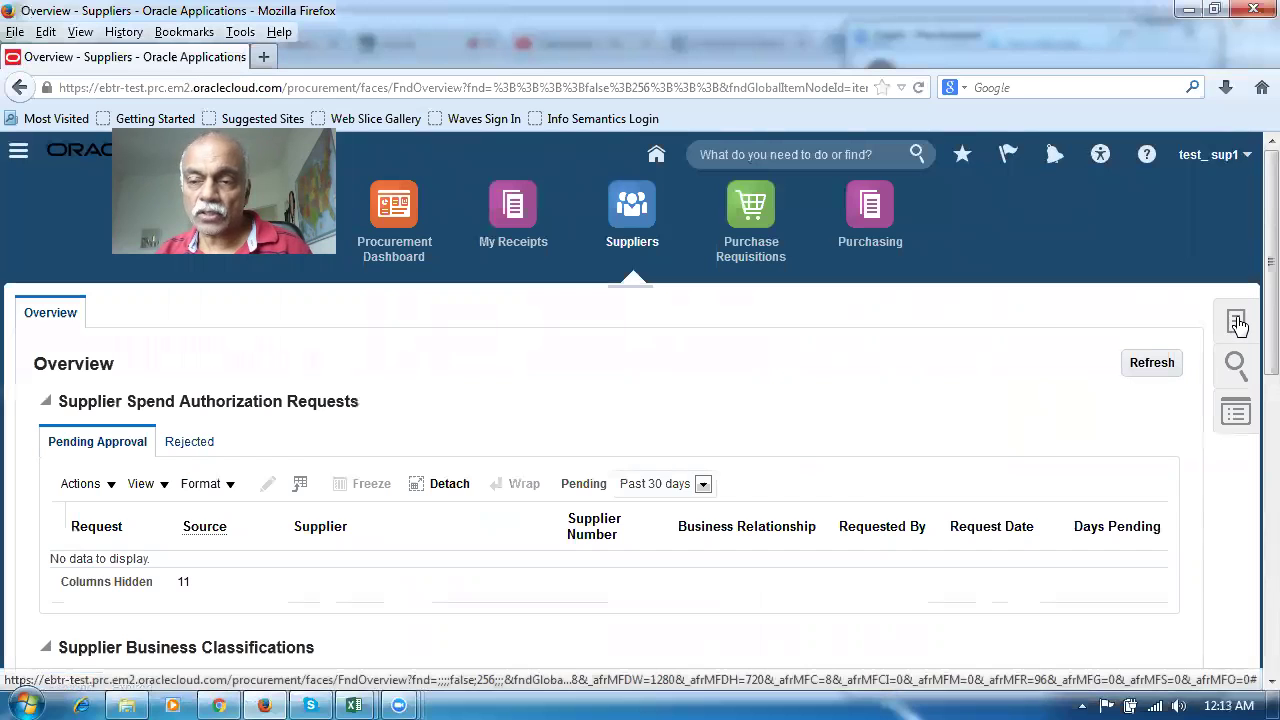
click(1236, 322)
Create supplier test_sup1 with business relationship Spend Authorized and tax organization type Corporation
click(1014, 337)
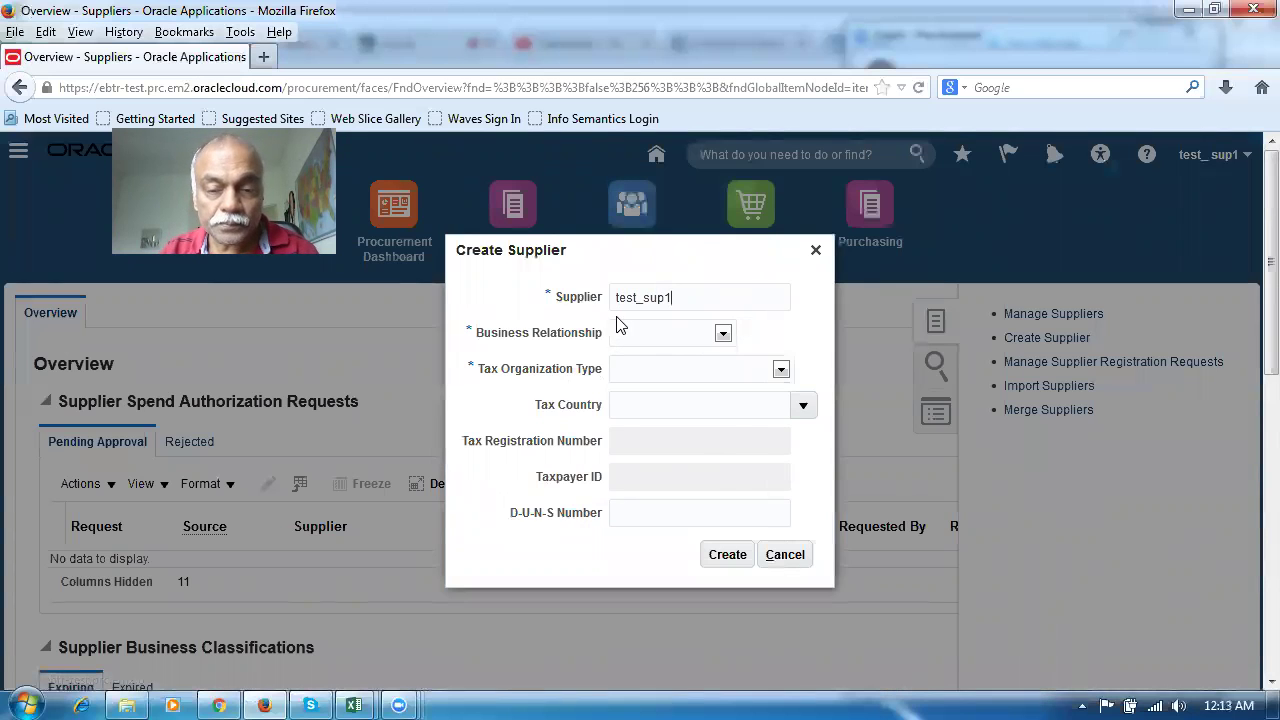
click(651, 333)
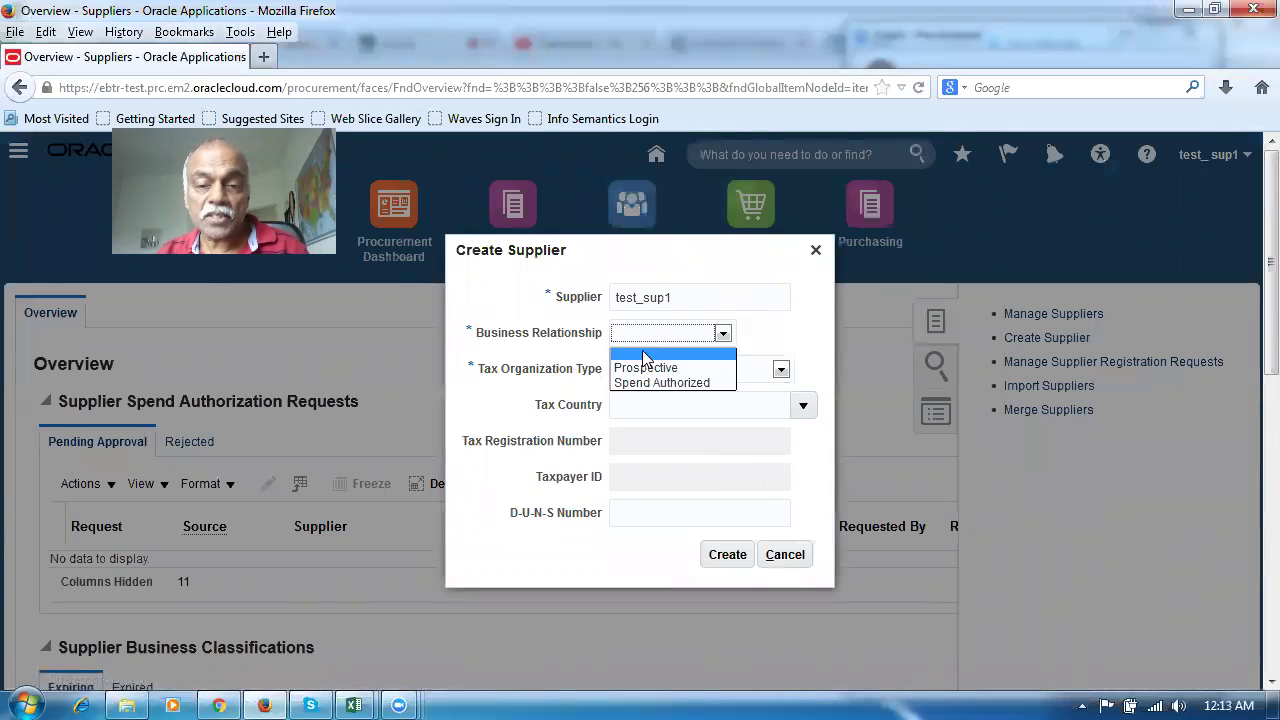
click(636, 382)
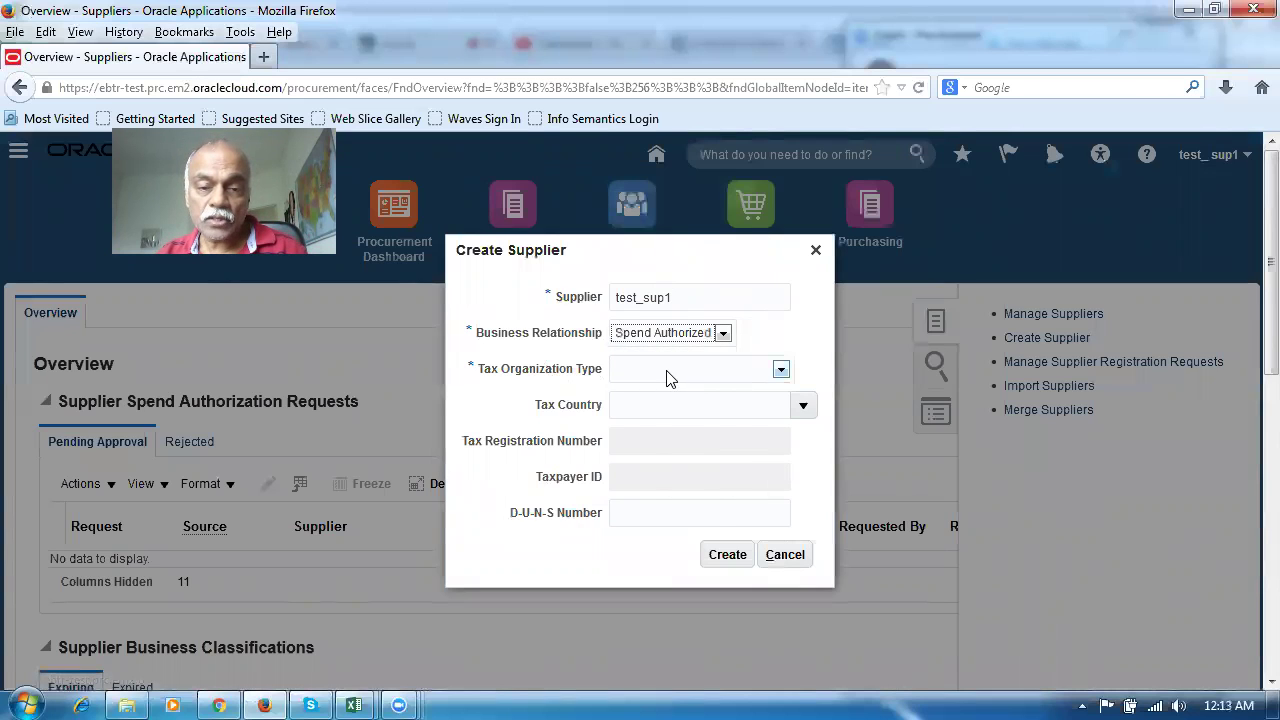
click(668, 372)
click(645, 404)
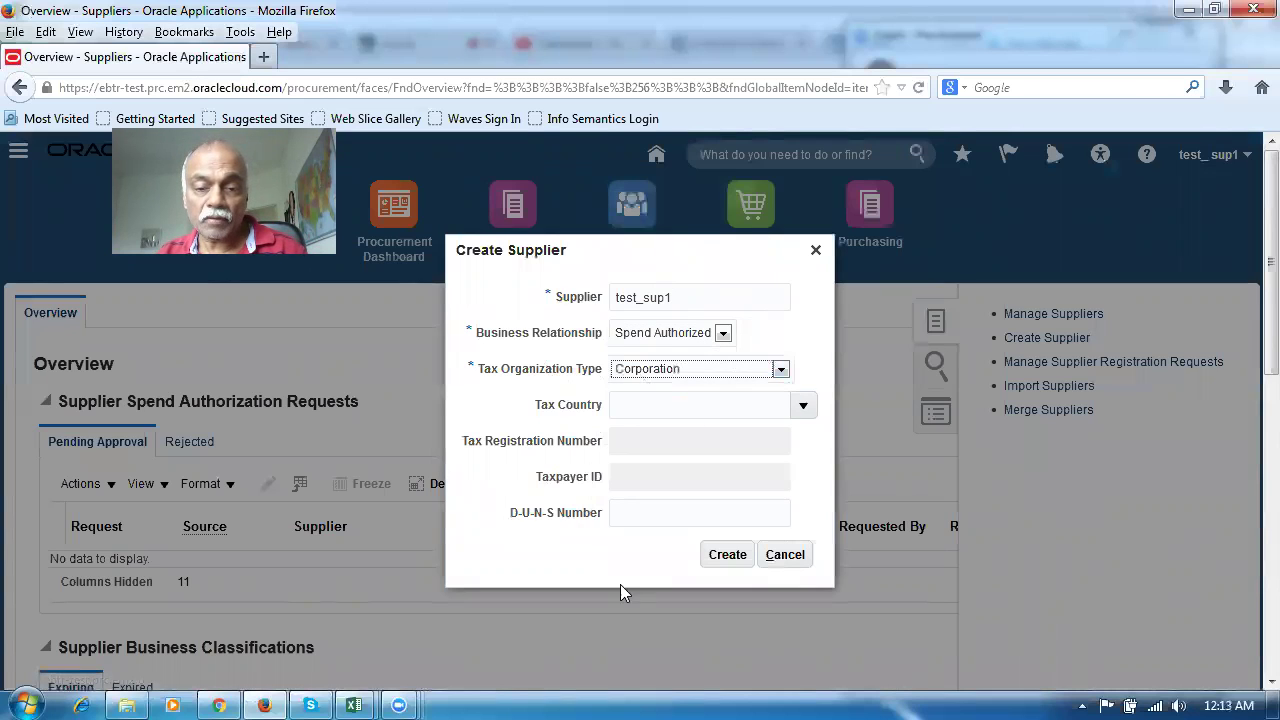
click(726, 560)
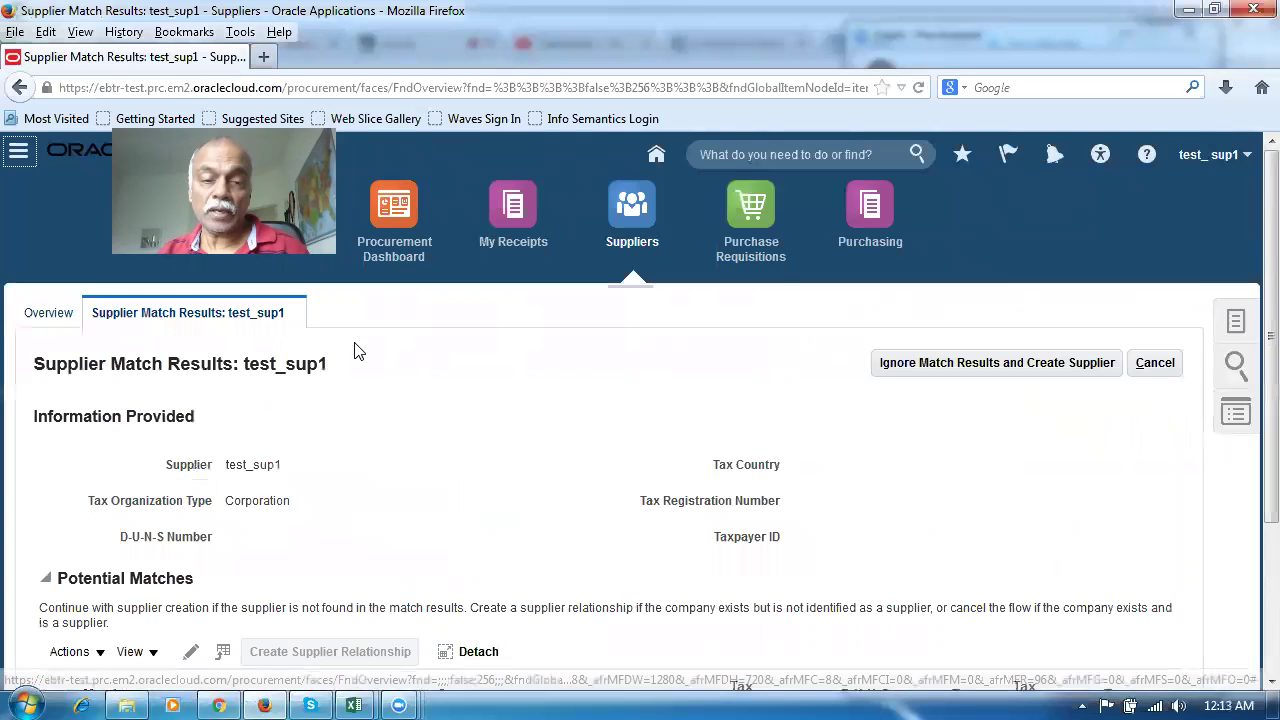
Scroll through the Supplier Match Results to review the 55% potential match TEST SUPP 1
scroll(352, 481, down, 1)
scroll(352, 481, down, 3)
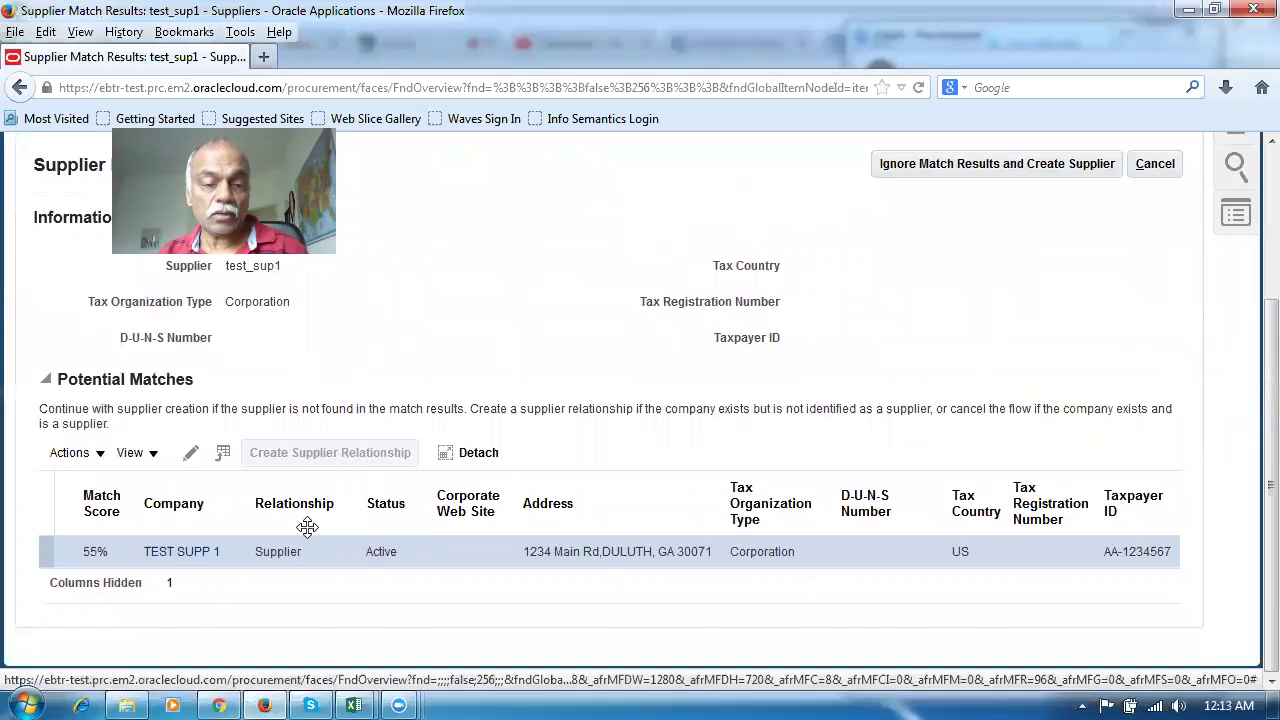
scroll(318, 462, up, 2)
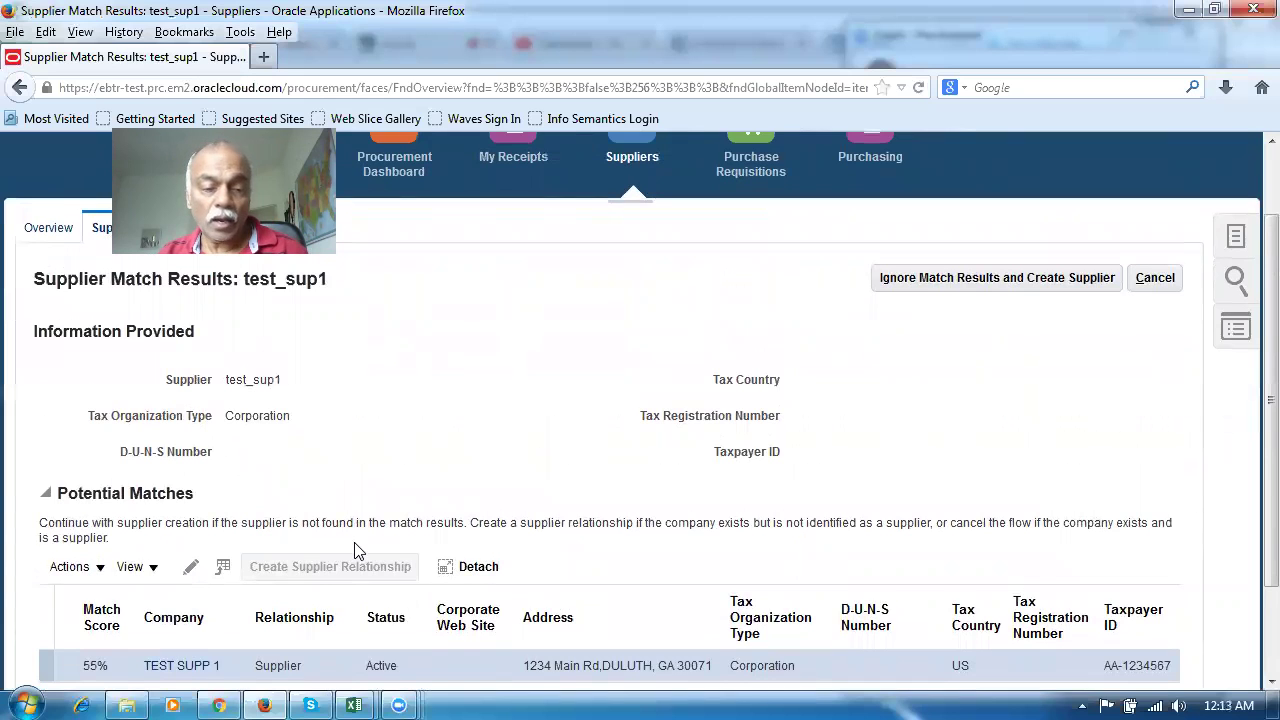
scroll(352, 542, down, 2)
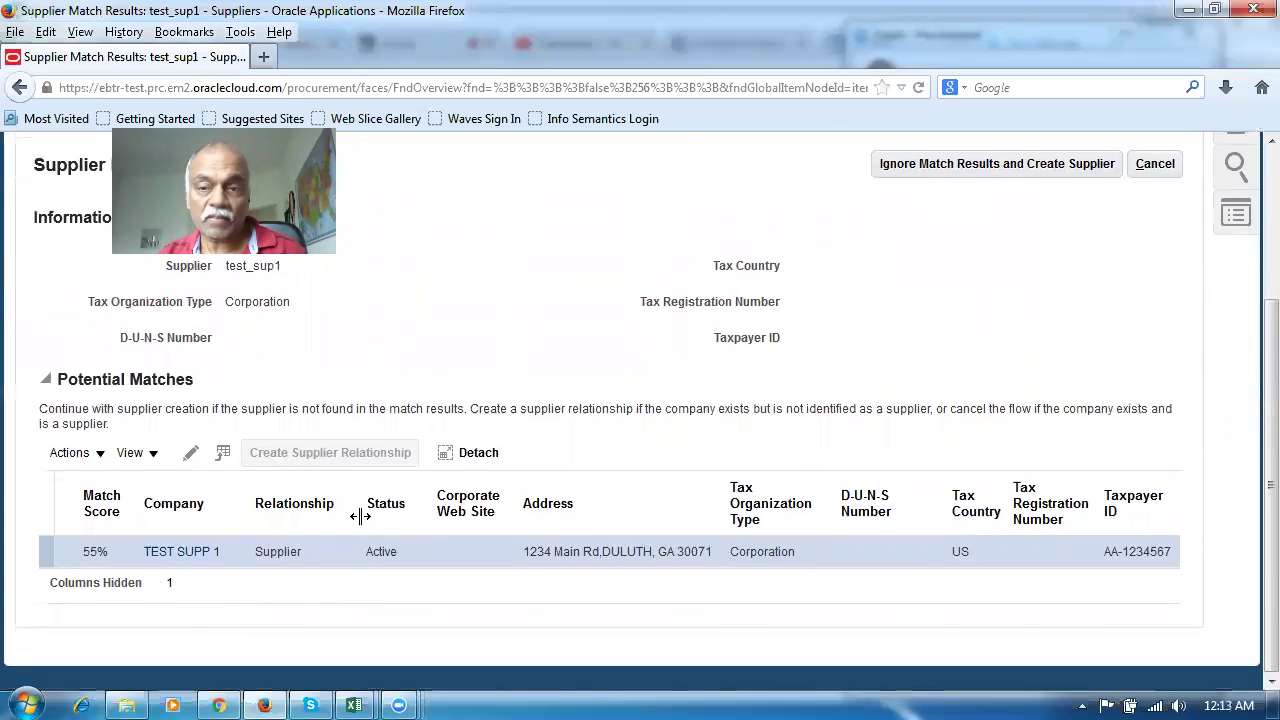
scroll(530, 392, up, 3)
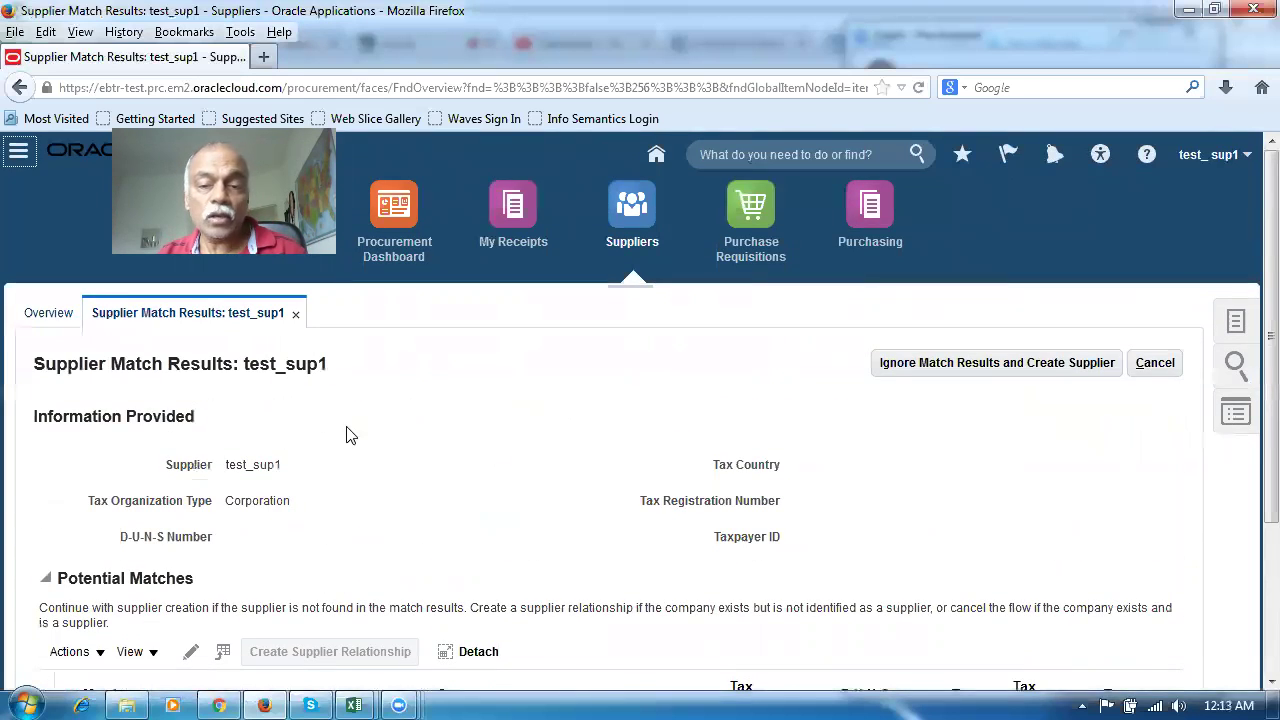
Create supplier test_sup1 despite the possible match and make Check its default payment method
click(1003, 365)
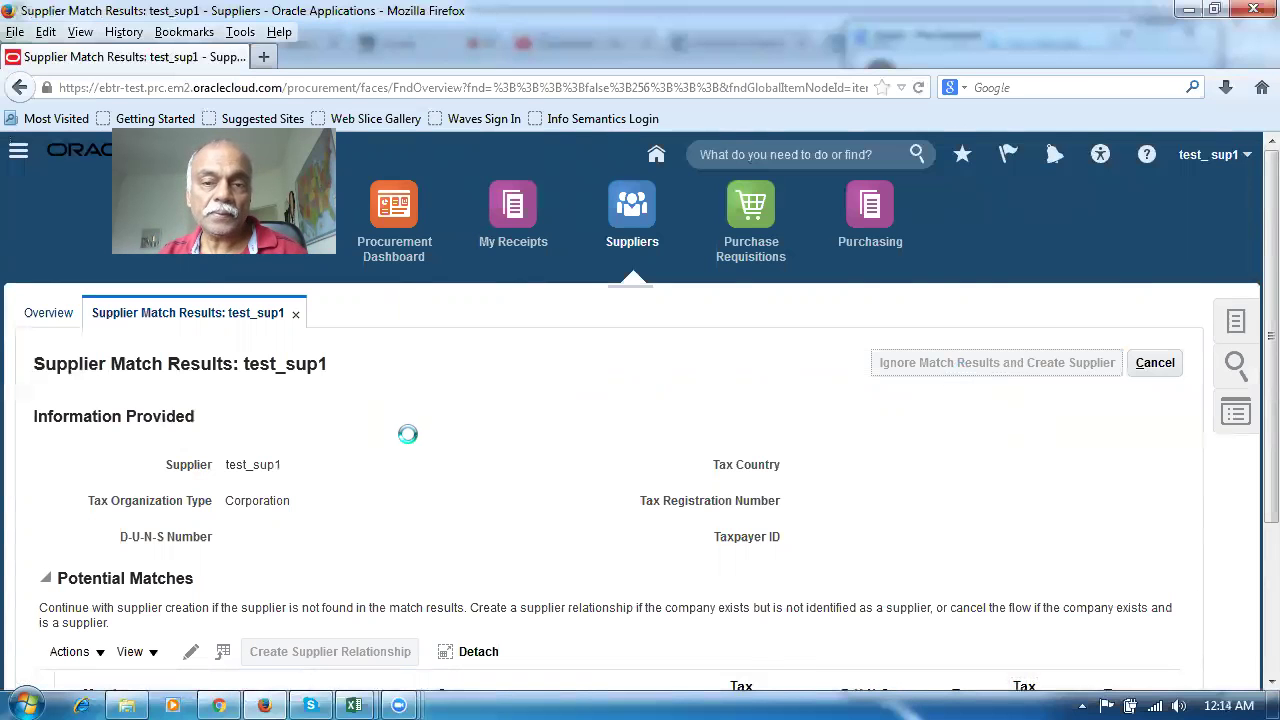
scroll(408, 443, down, 5)
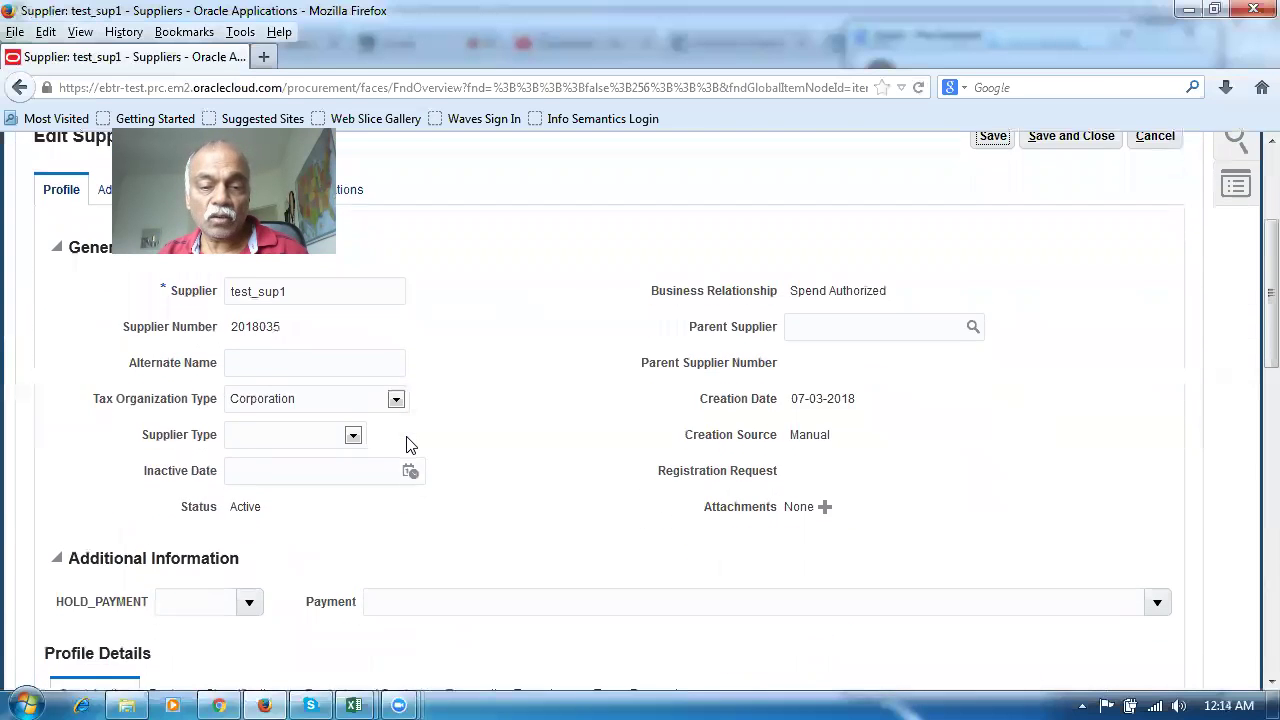
click(659, 467)
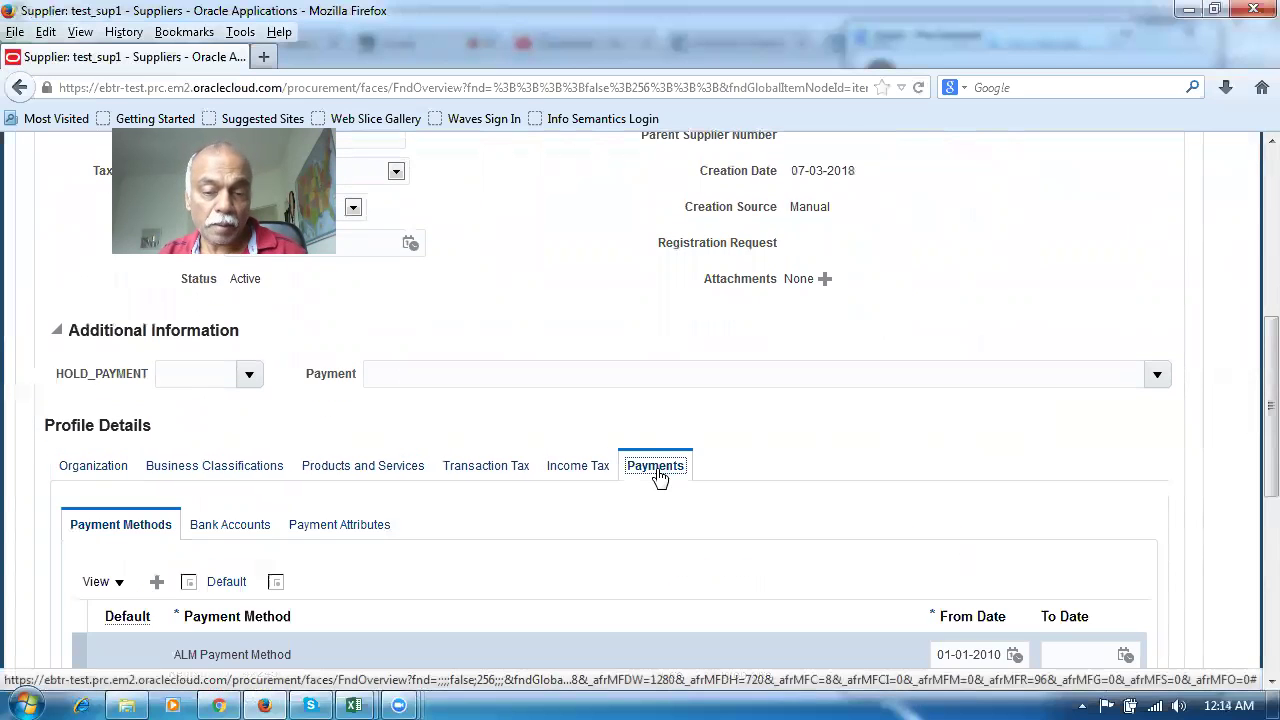
scroll(460, 506, down, 3)
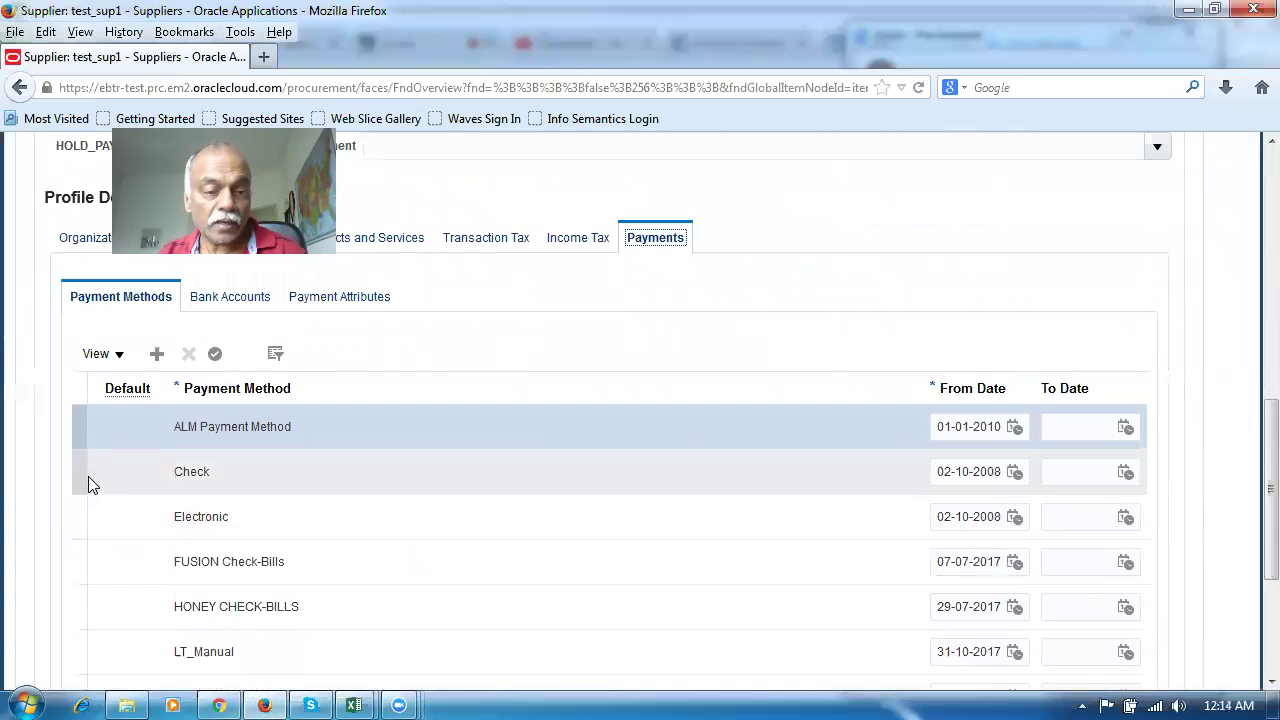
click(80, 474)
click(214, 355)
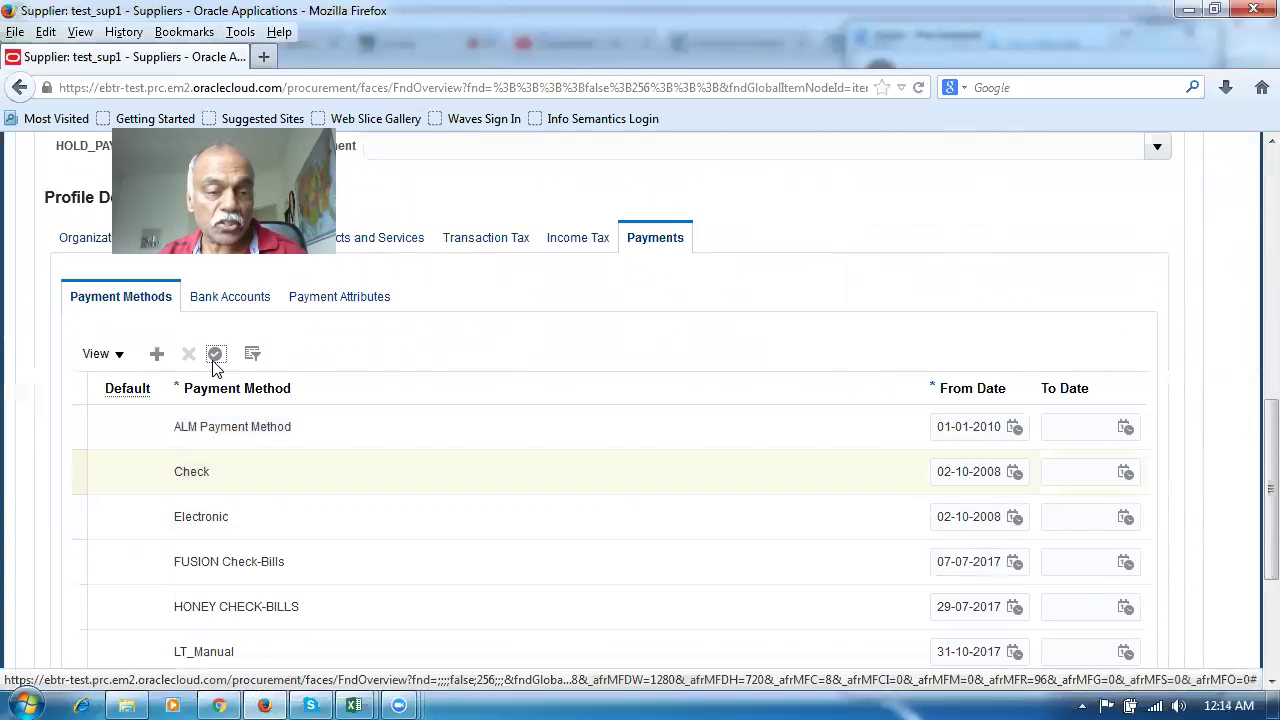
Save the supplier record and view its addresses
scroll(794, 360, up, 8)
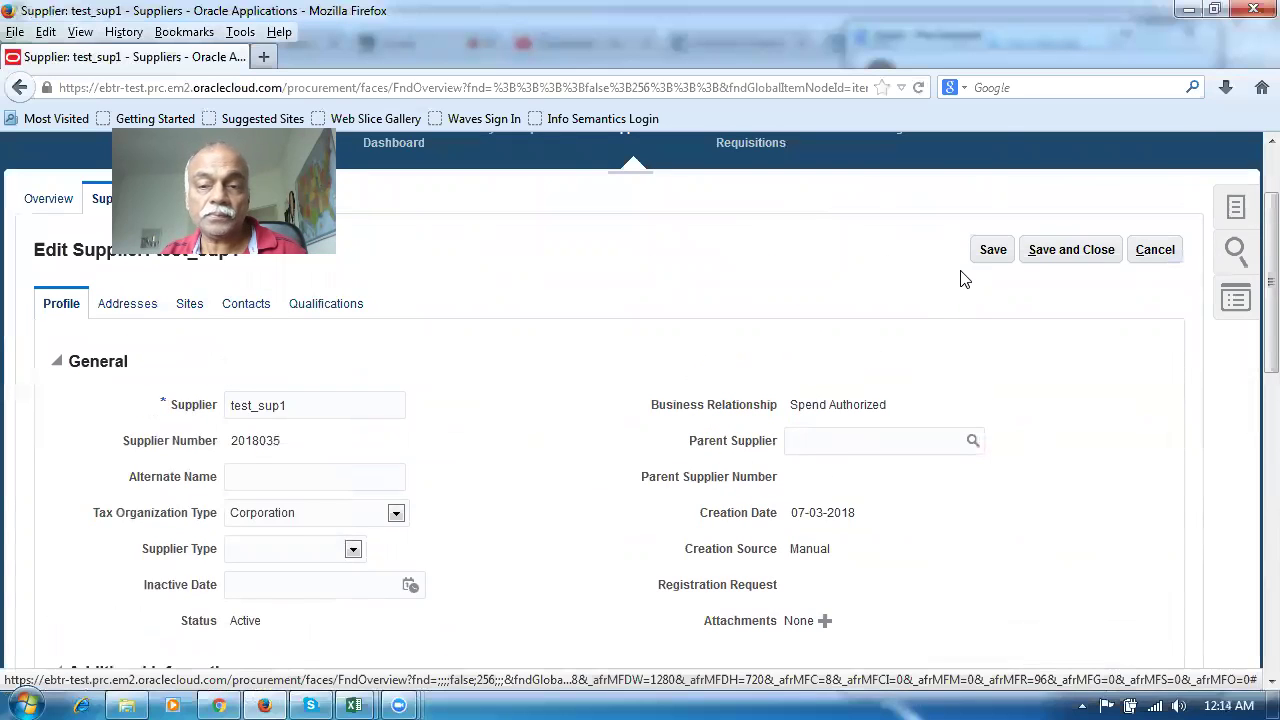
click(993, 251)
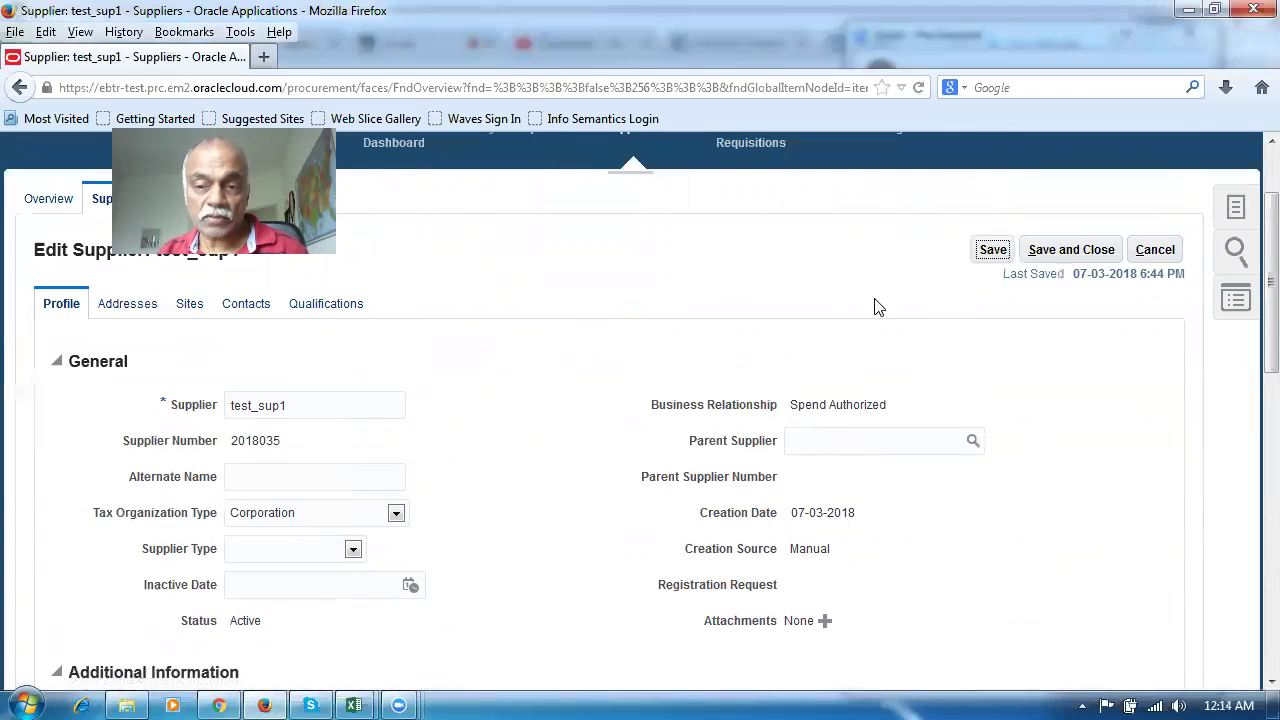
click(127, 305)
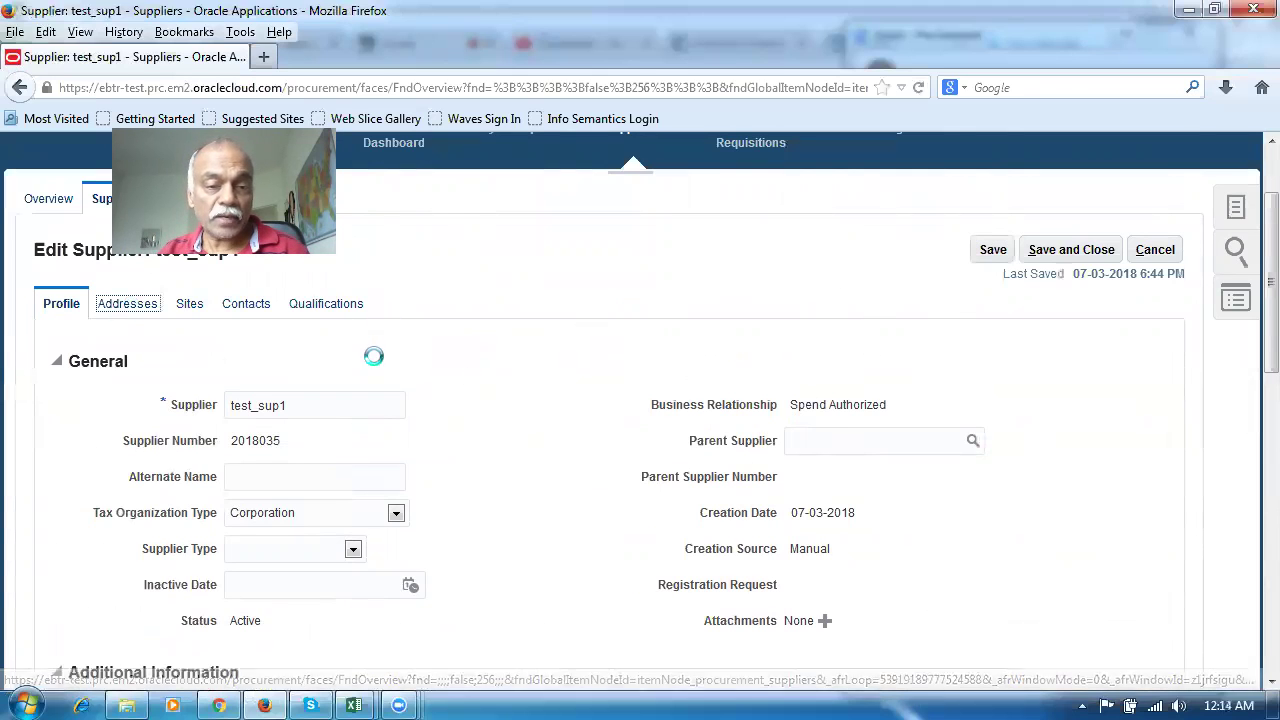
Start a new supplier address named test_addr1
click(263, 367)
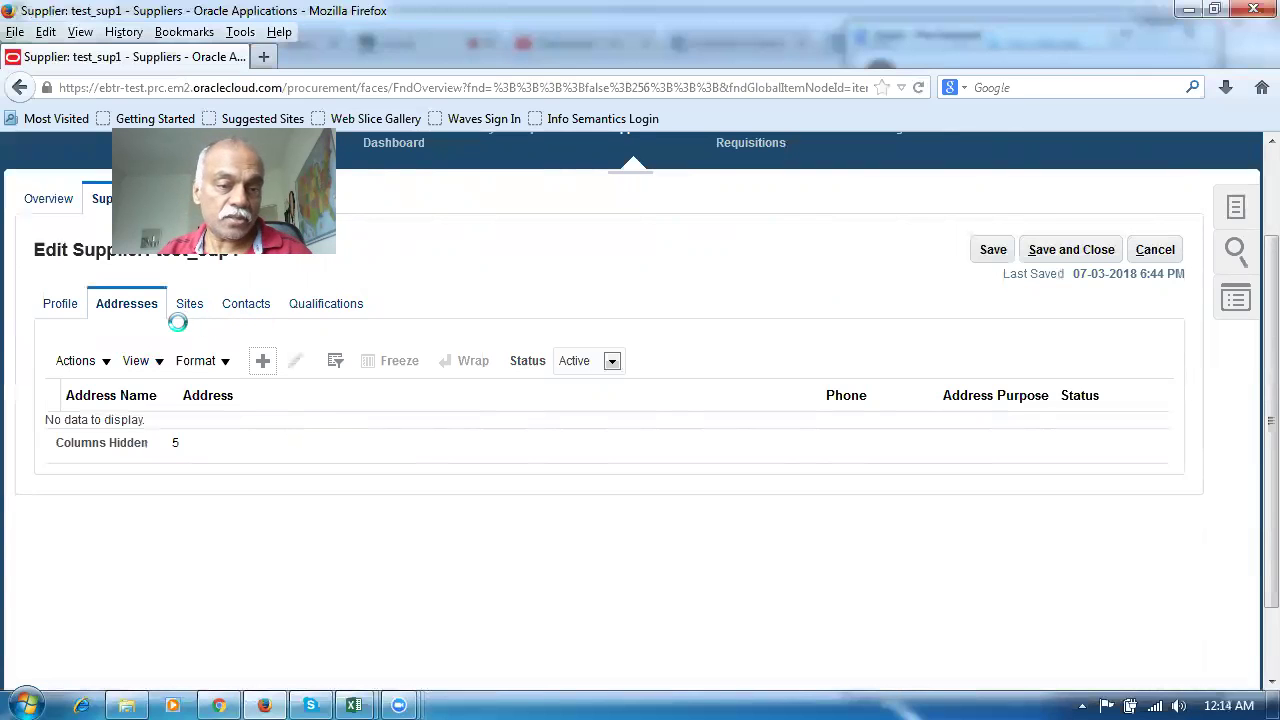
click(282, 314)
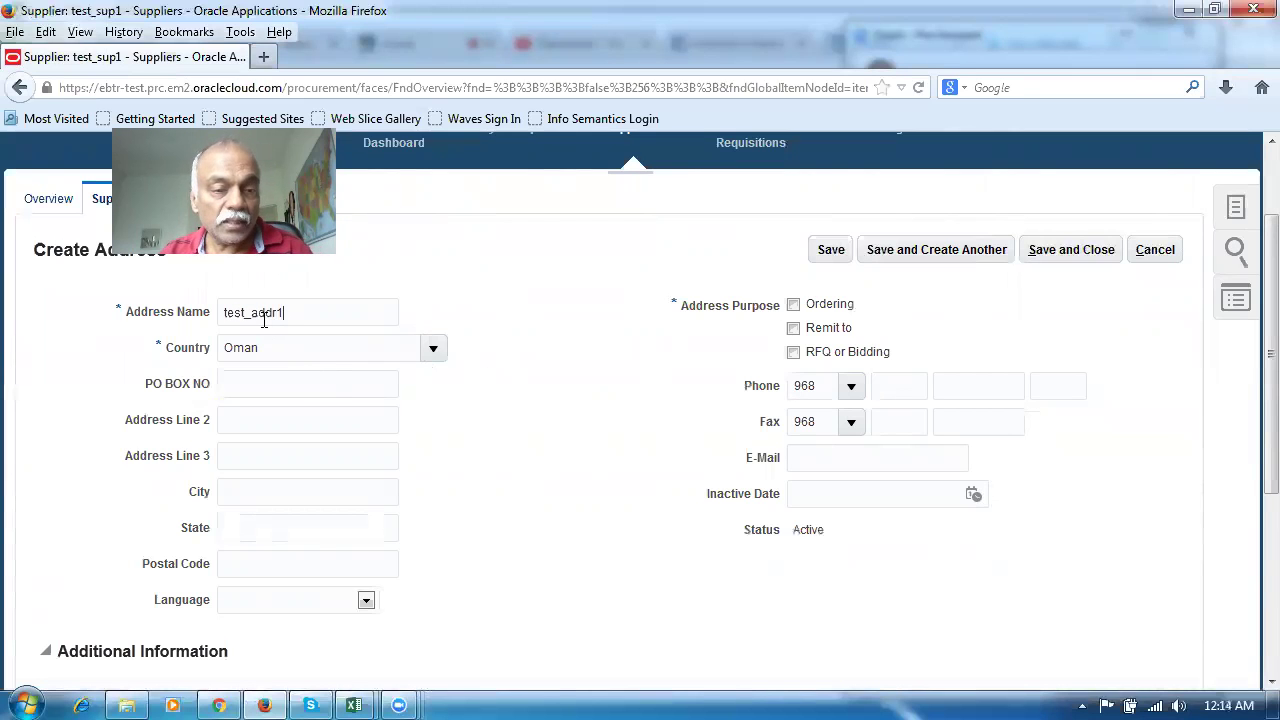
scroll(464, 503, down, 3)
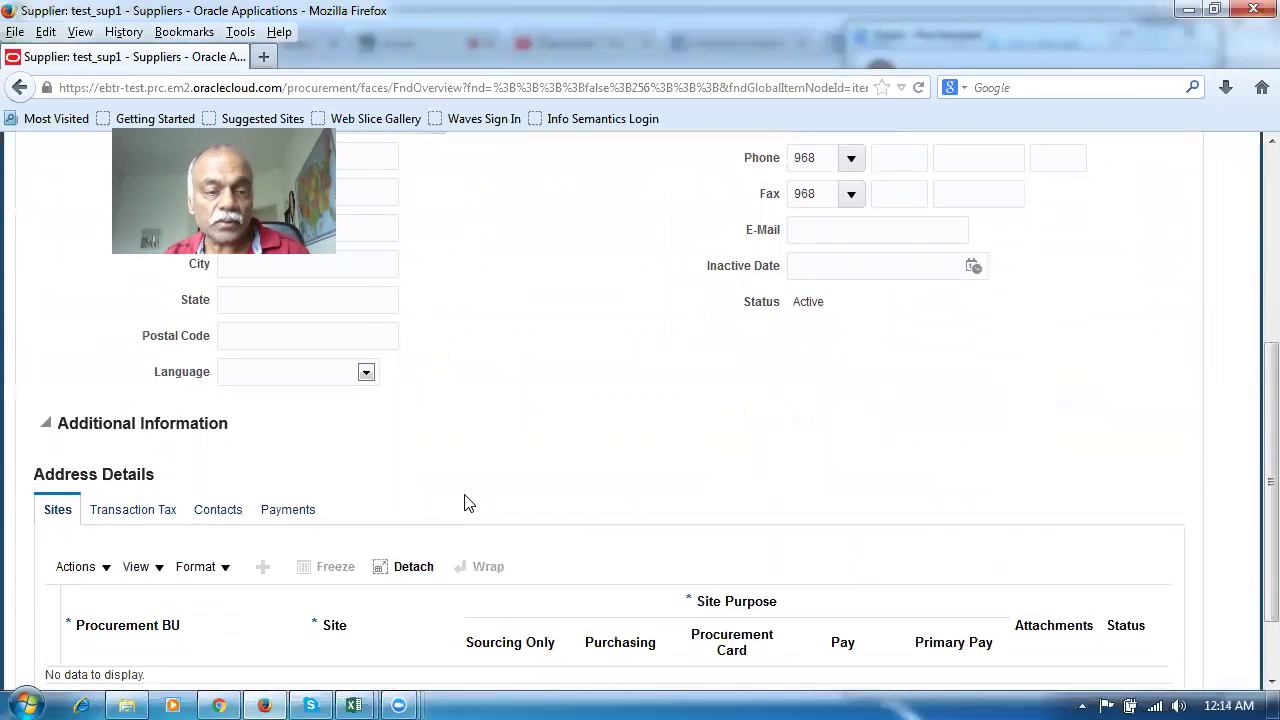
scroll(464, 503, up, 1)
scroll(464, 503, down, 2)
scroll(464, 503, up, 3)
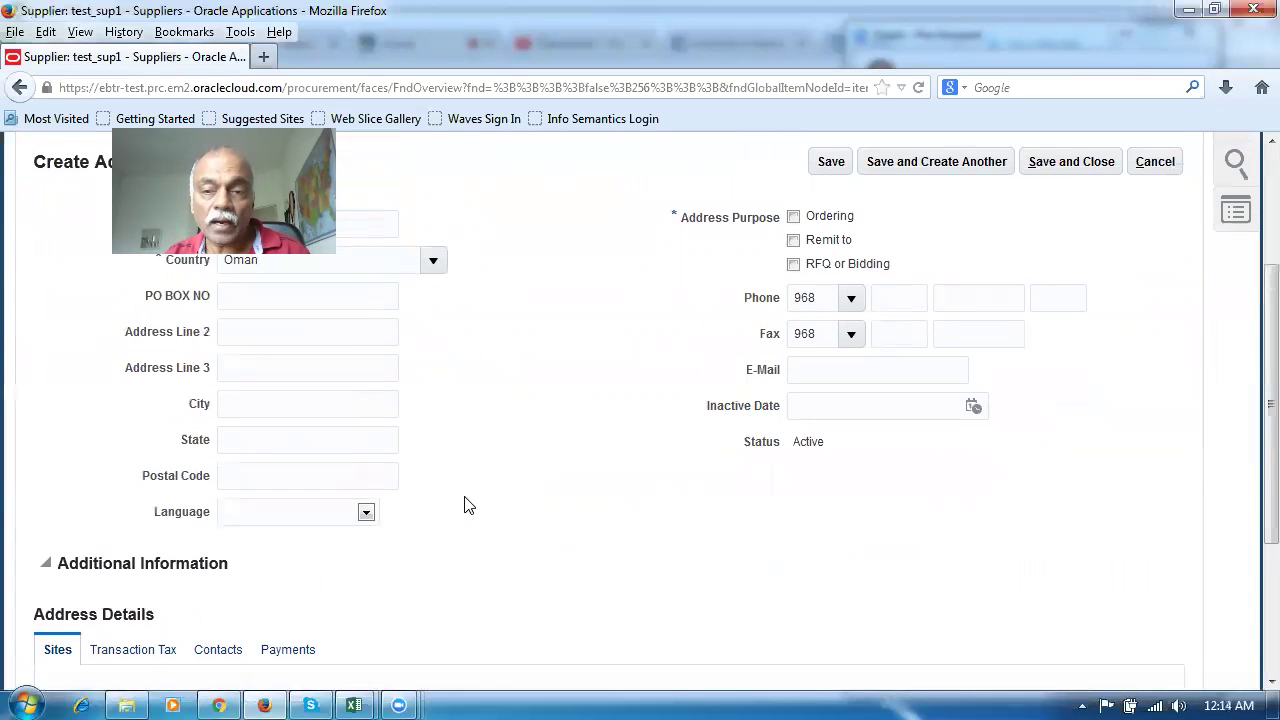
scroll(464, 503, up, 2)
scroll(466, 506, down, 5)
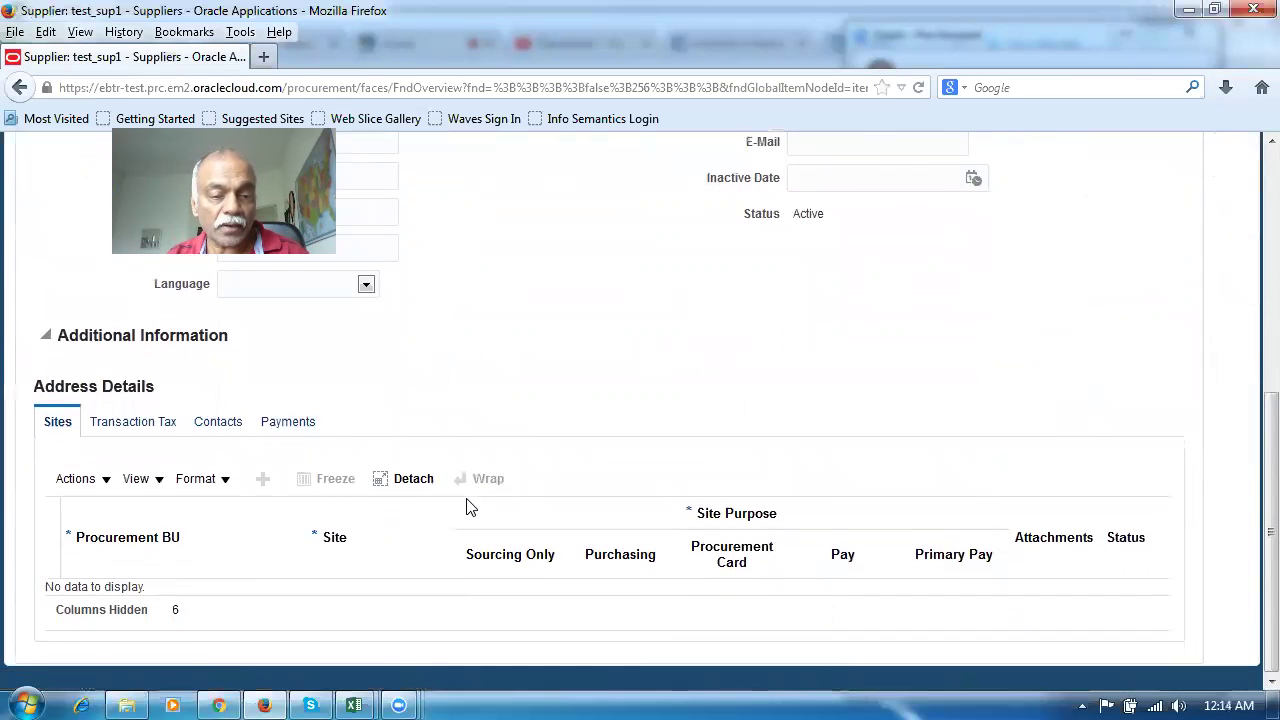
scroll(466, 506, up, 6)
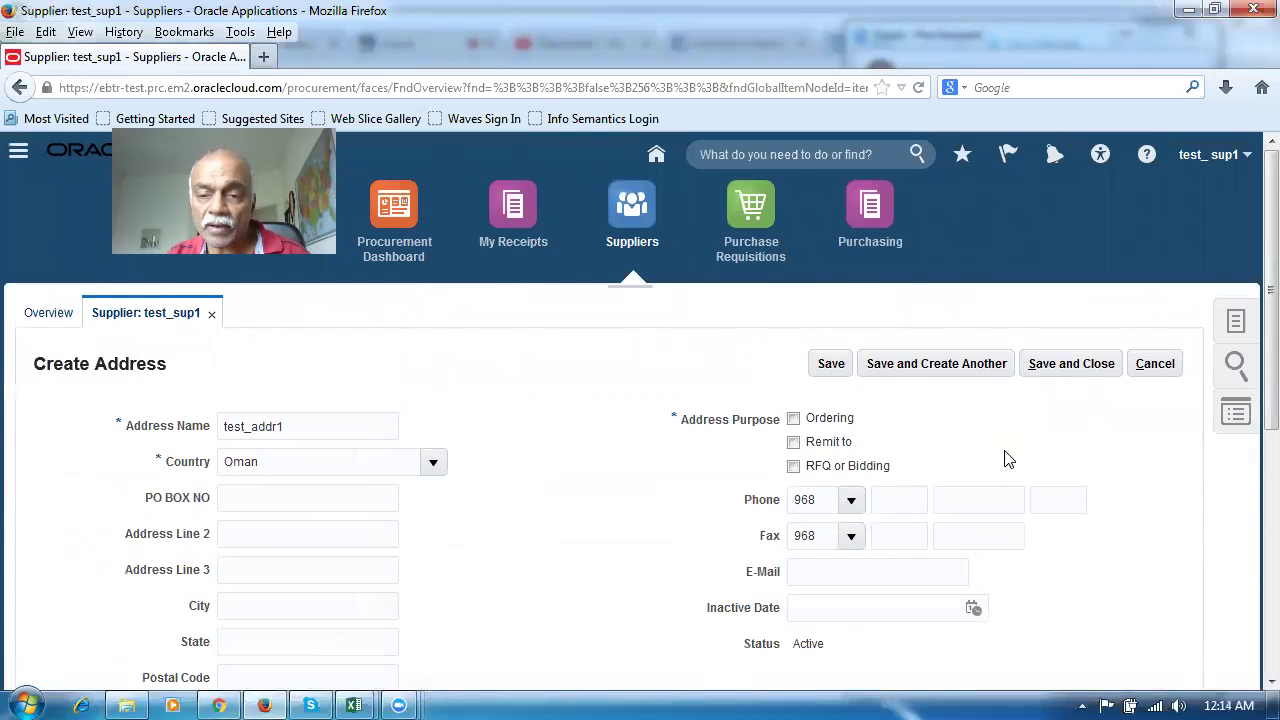
Give test_addr1 the Ordering and Remit to purposes, save it and acknowledge the confirmation
click(1064, 370)
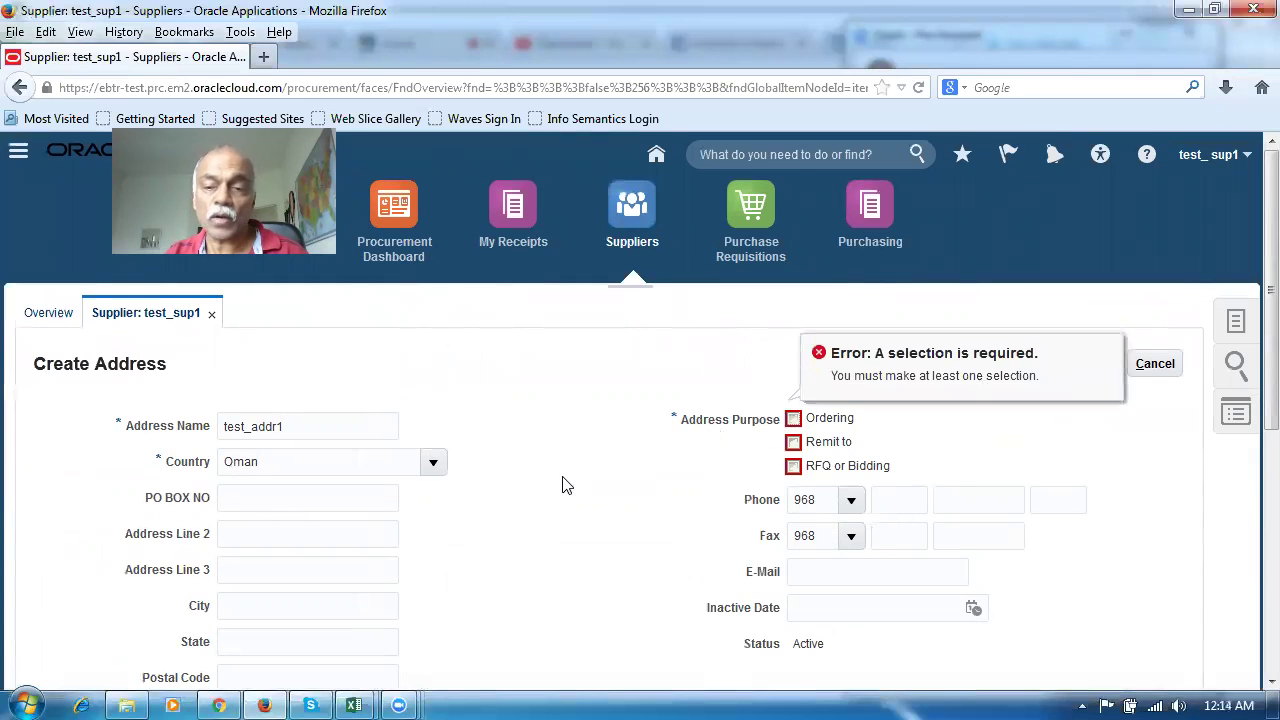
click(793, 419)
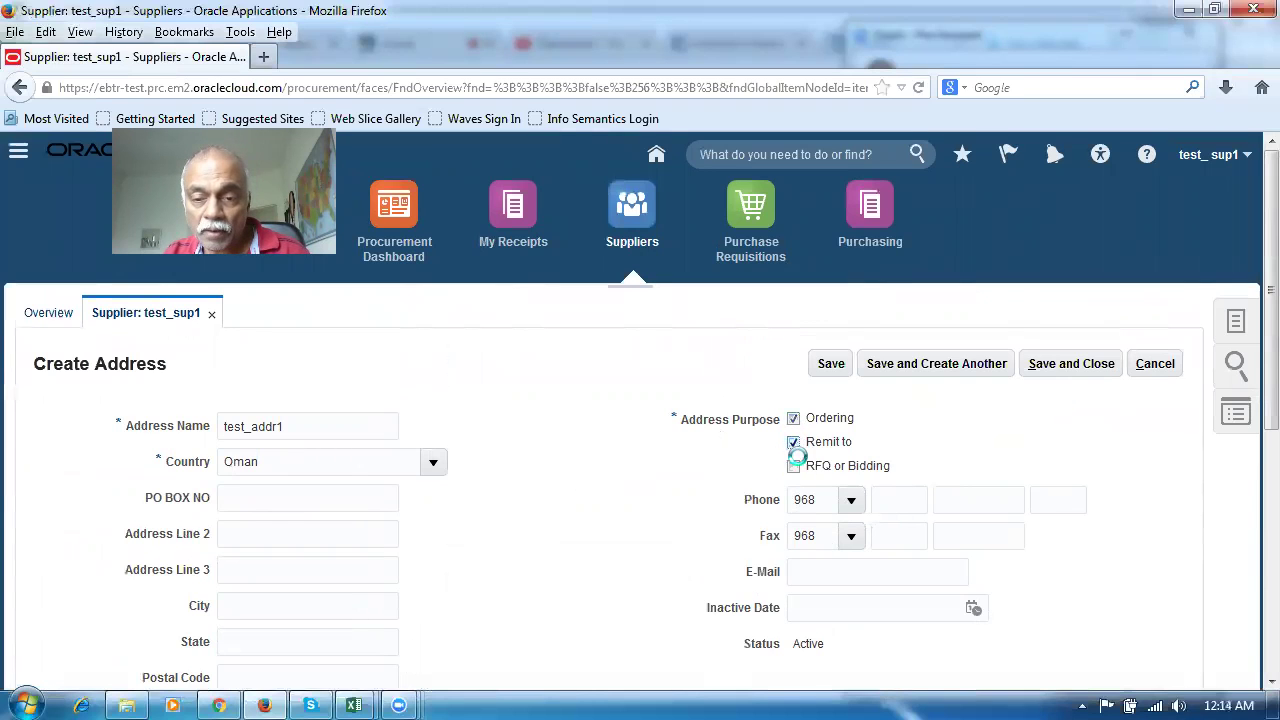
click(793, 466)
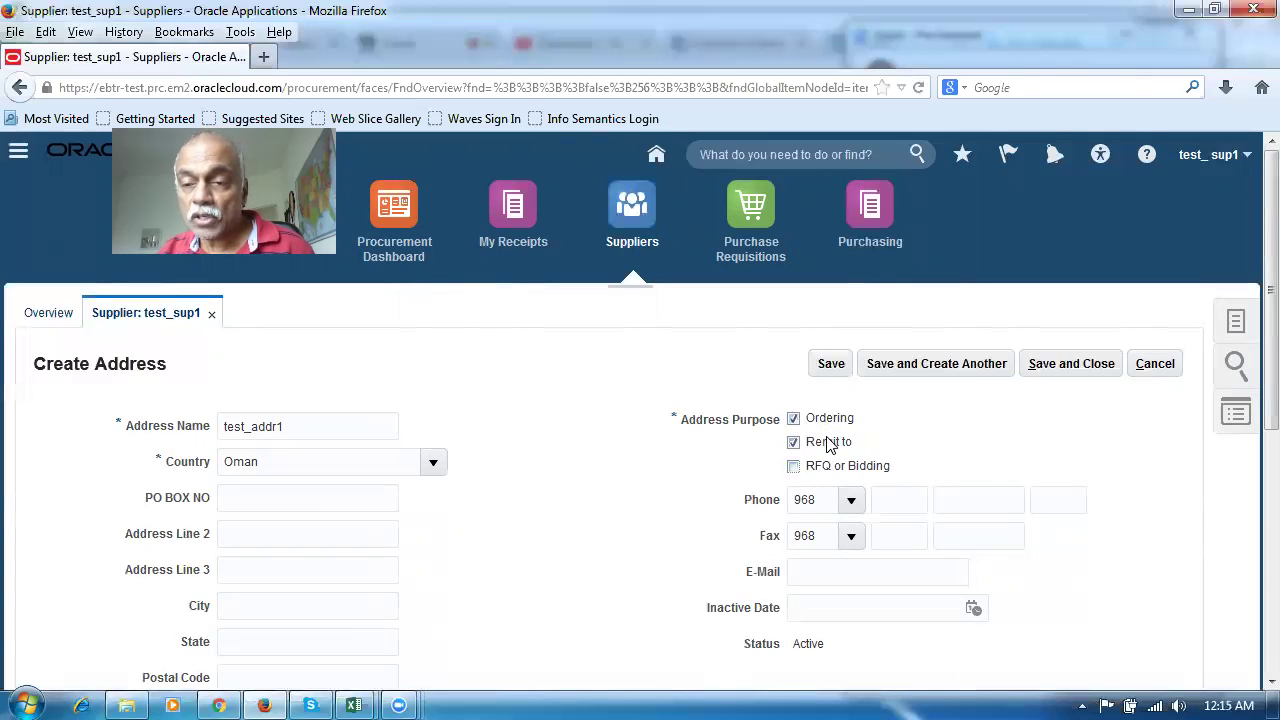
click(1084, 365)
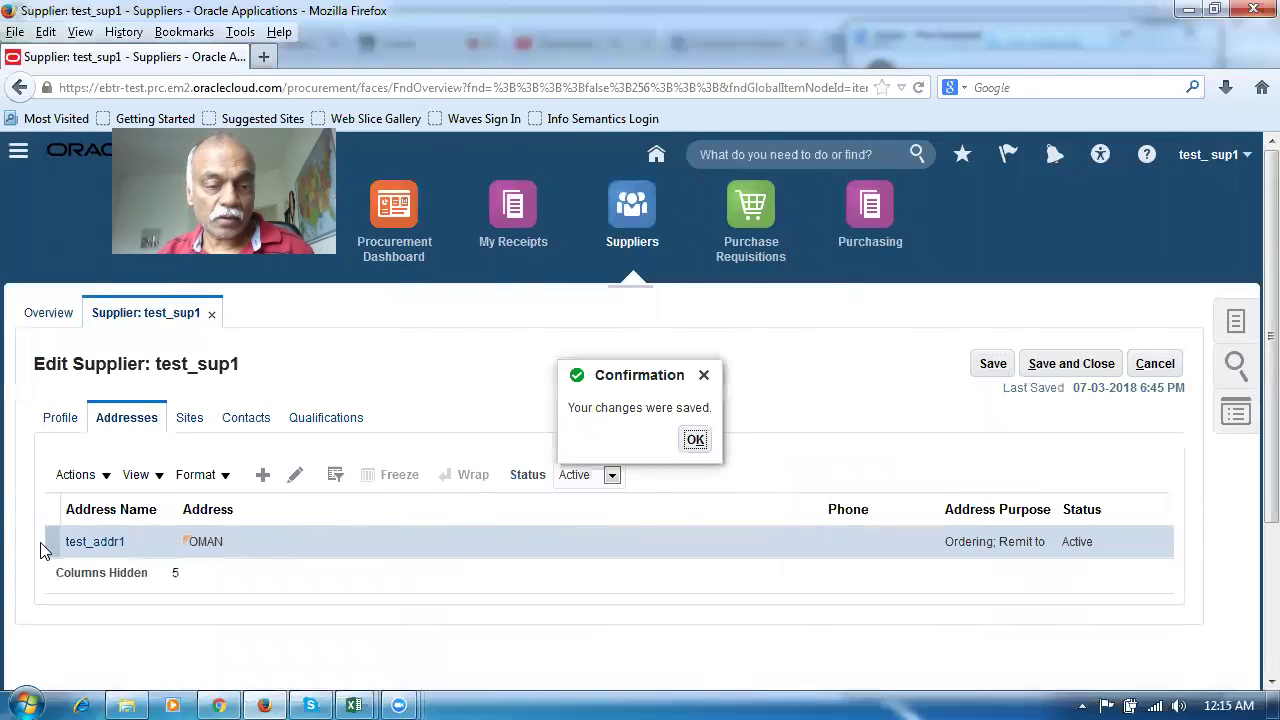
click(692, 440)
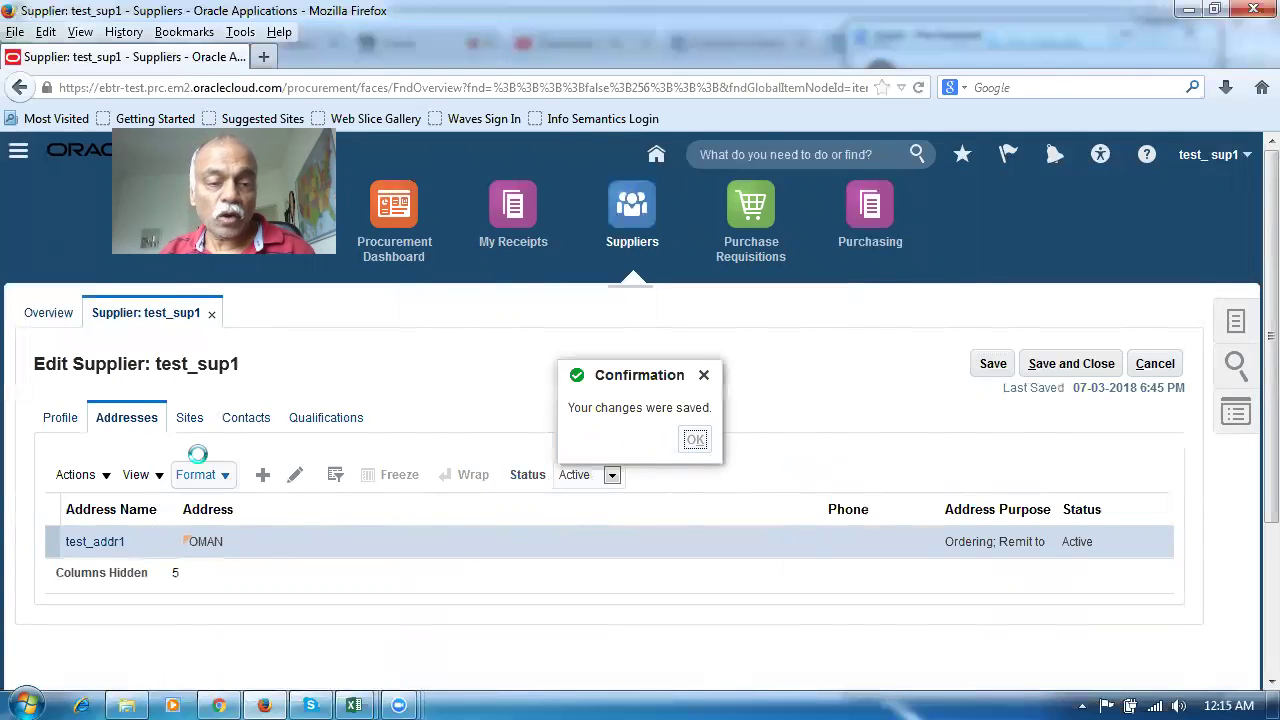
click(245, 419)
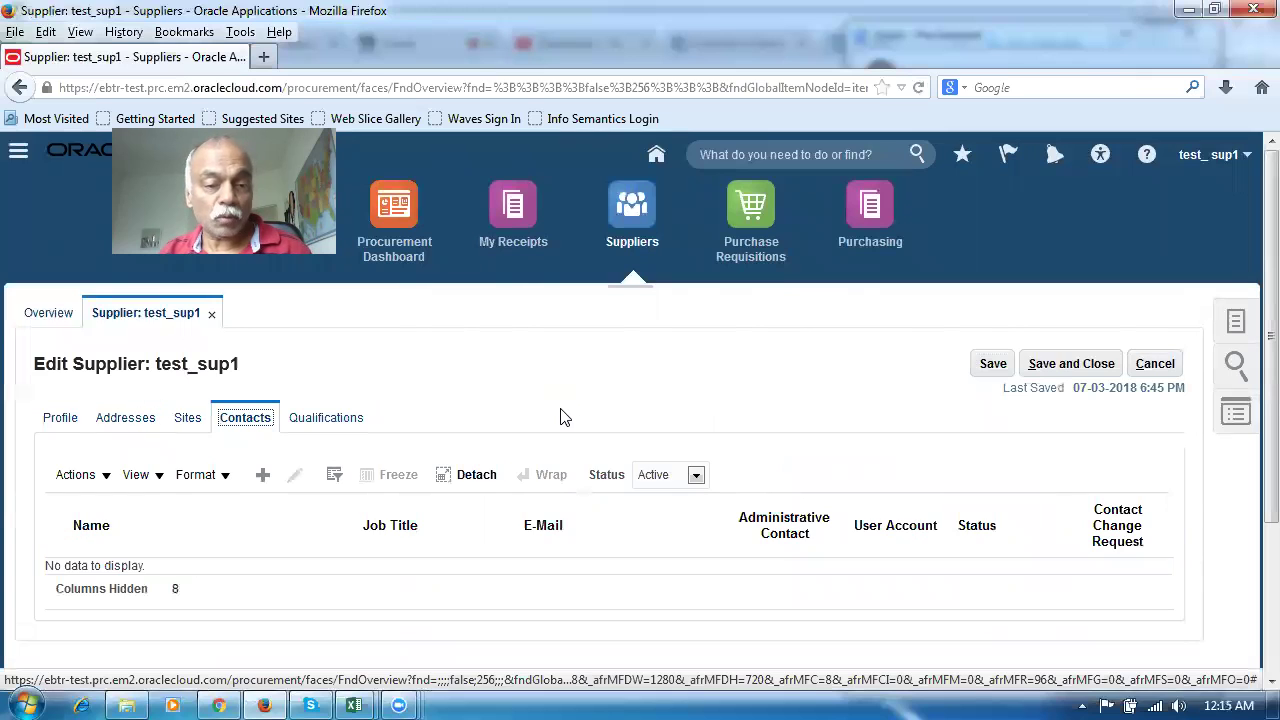
Add a supplier contact with the contact's first and last name, save it and confirm
click(263, 475)
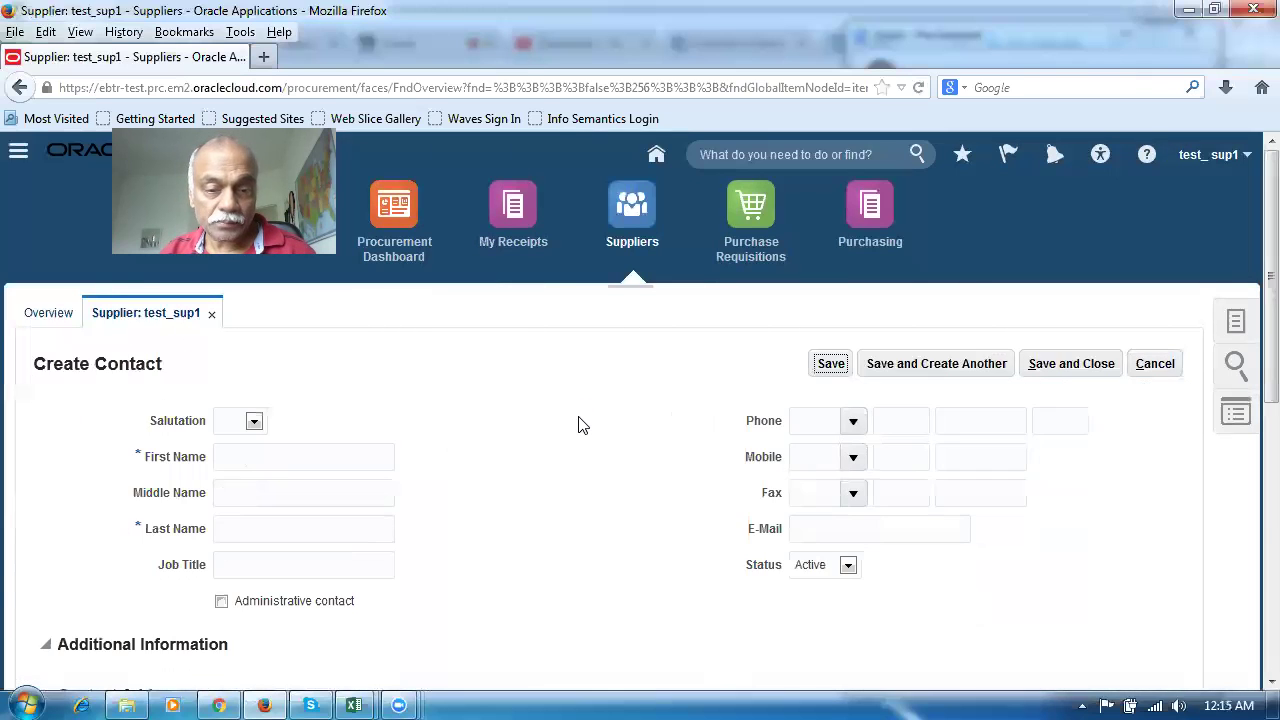
click(334, 459)
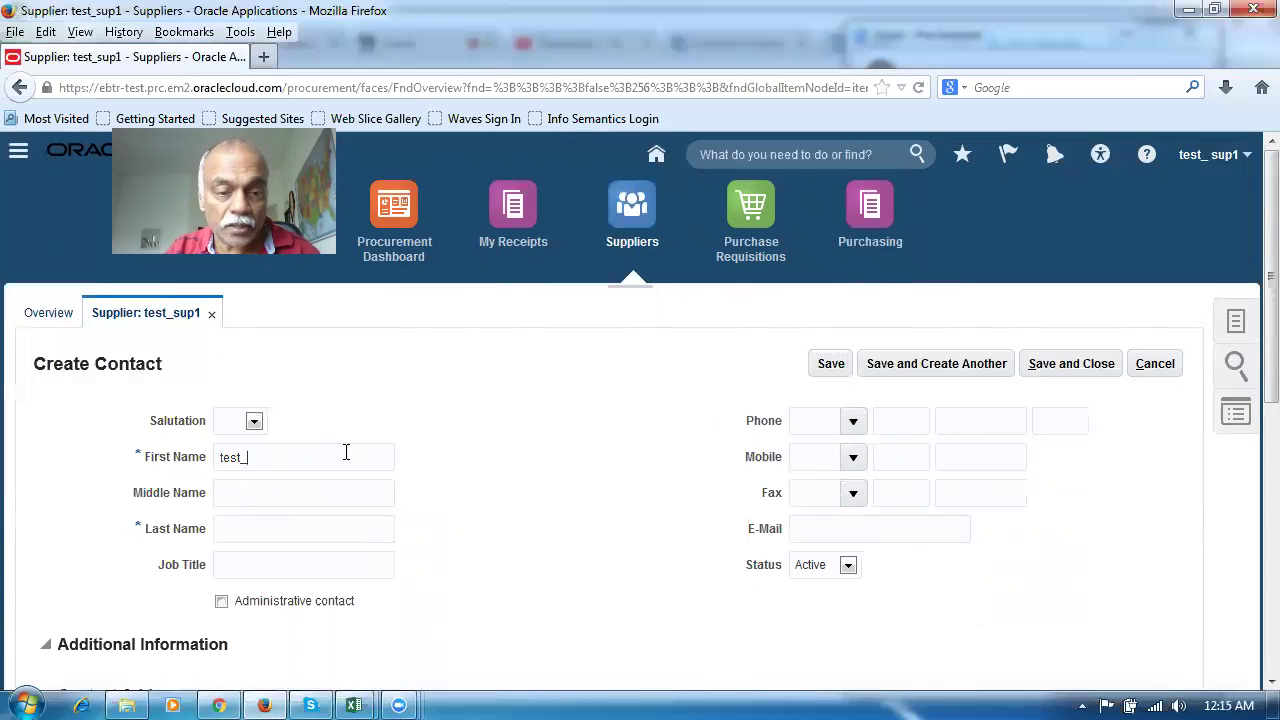
click(358, 528)
text(nana)
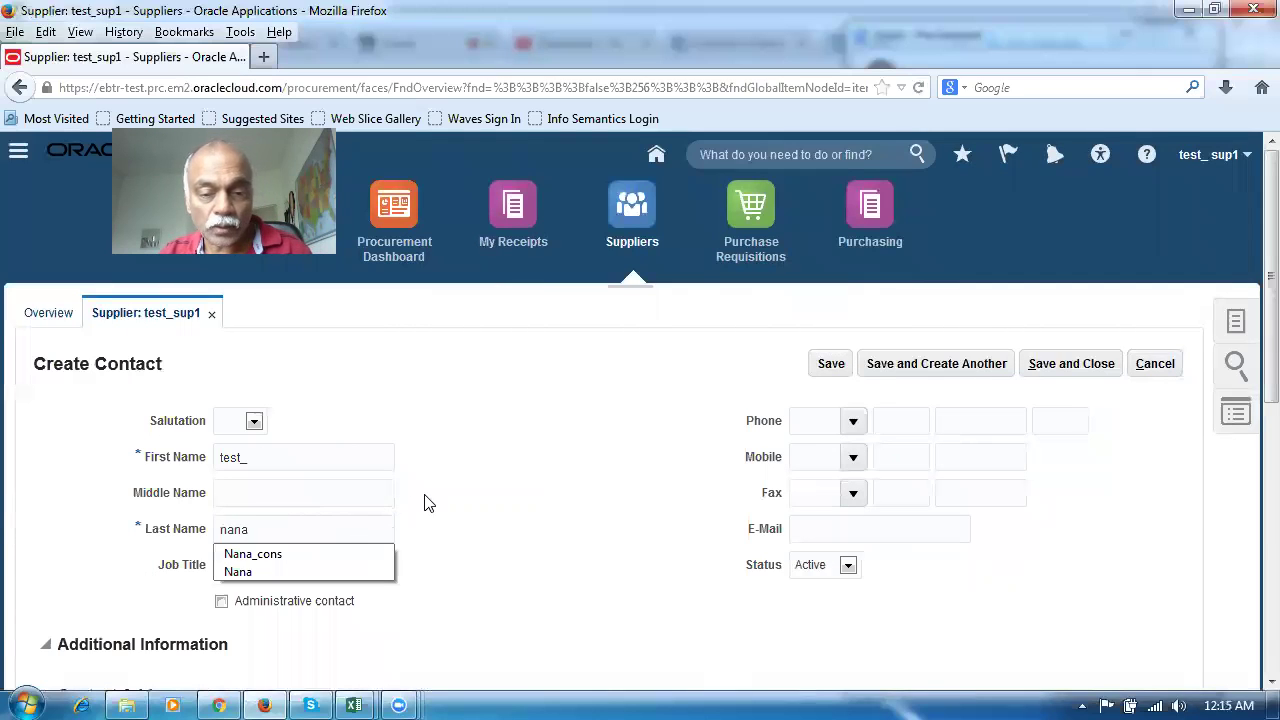
scroll(575, 543, down, 3)
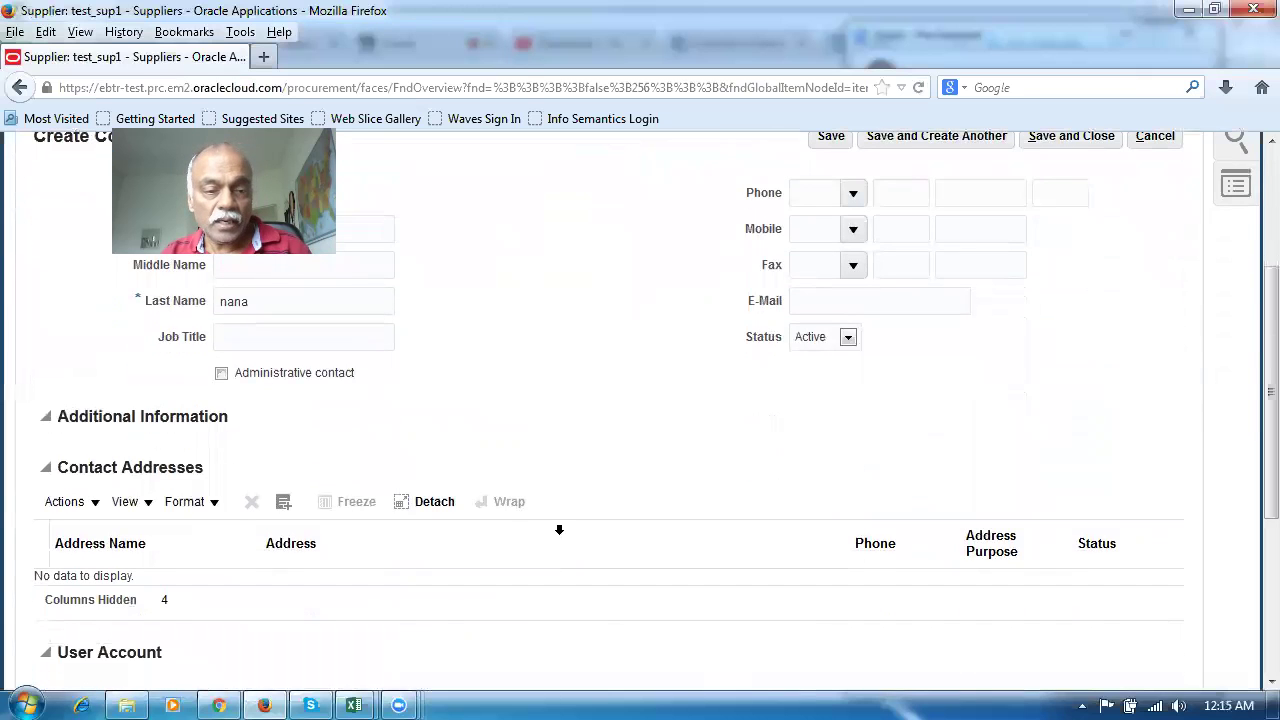
scroll(380, 490, up, 3)
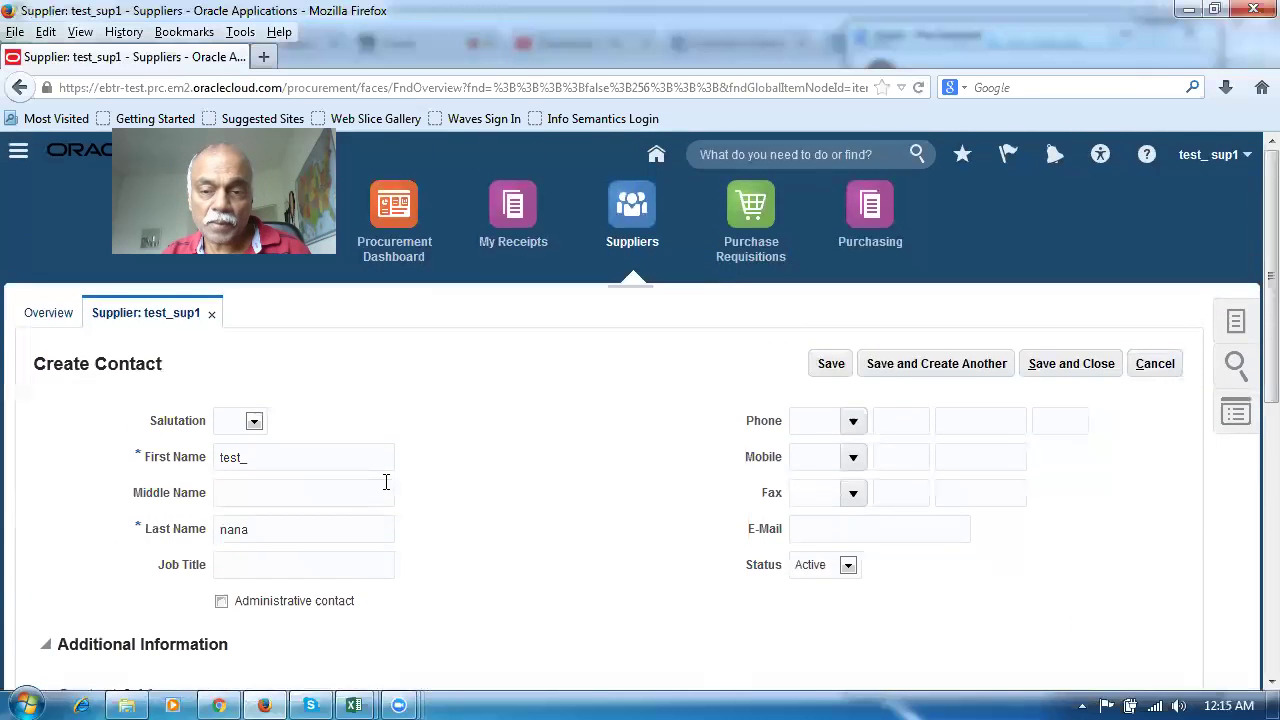
click(1083, 370)
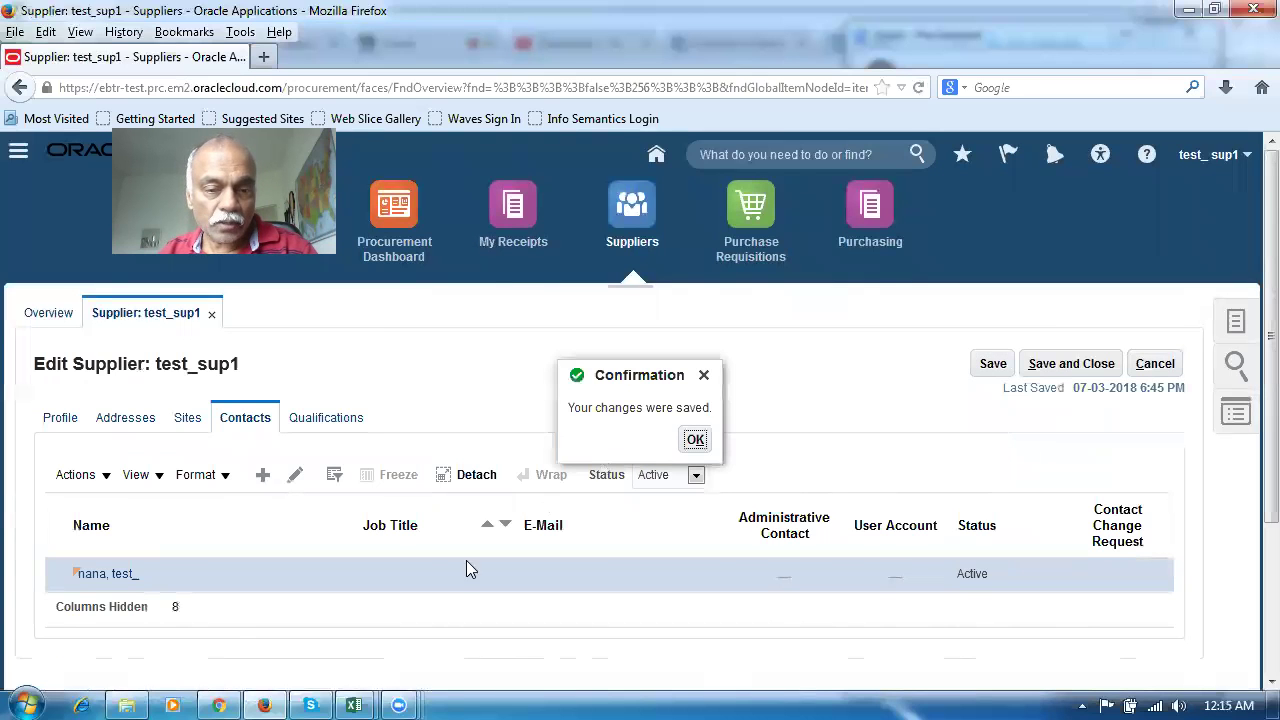
click(694, 441)
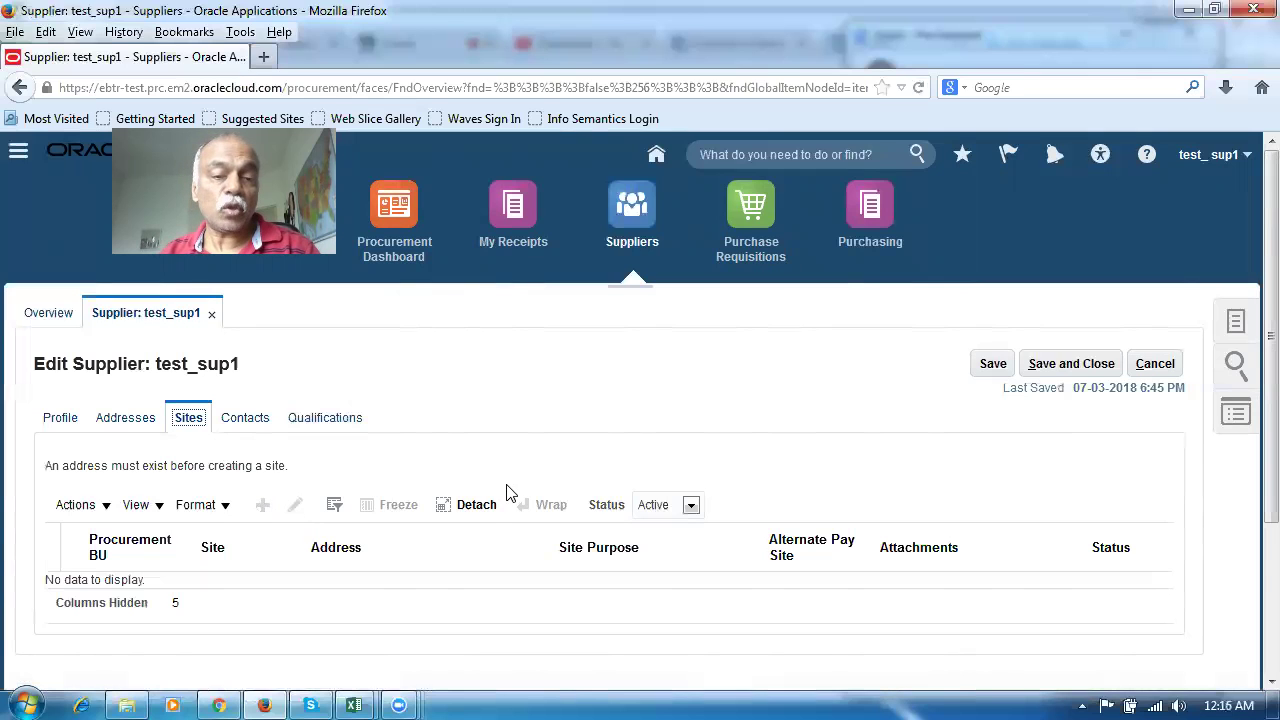
Close the supplier record without further changes and open the user settings menu
click(1140, 366)
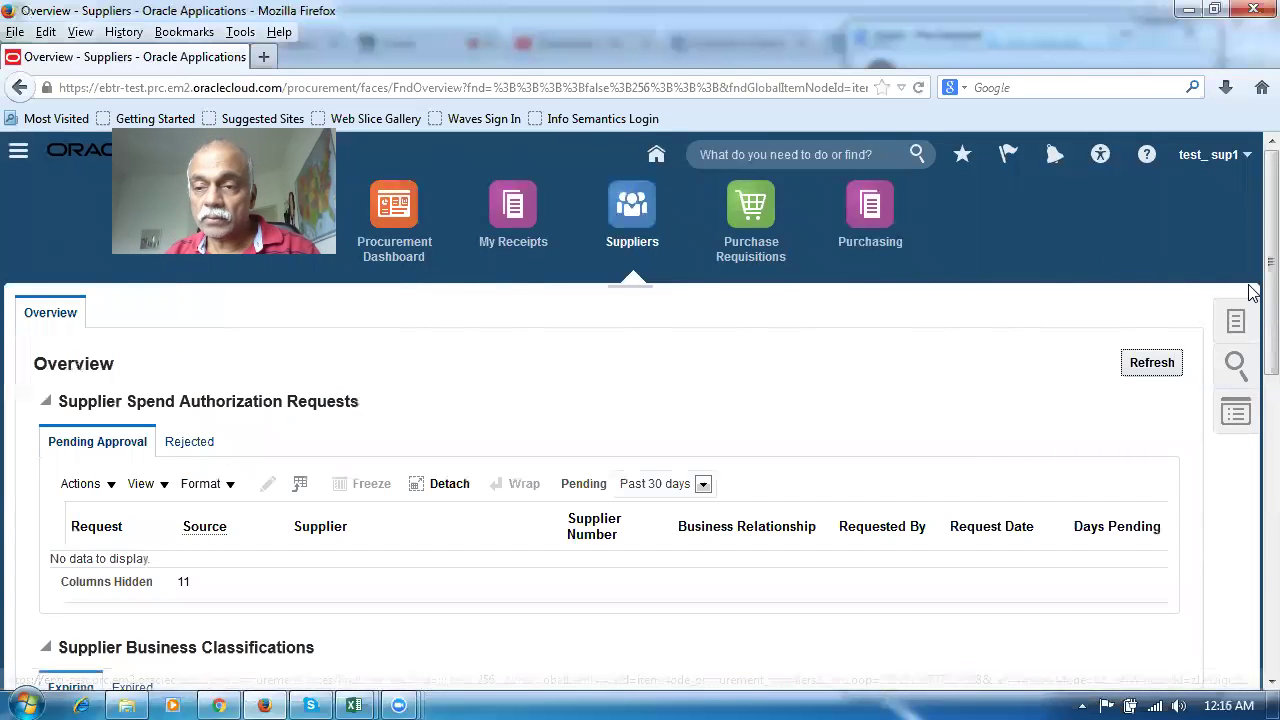
click(1190, 166)
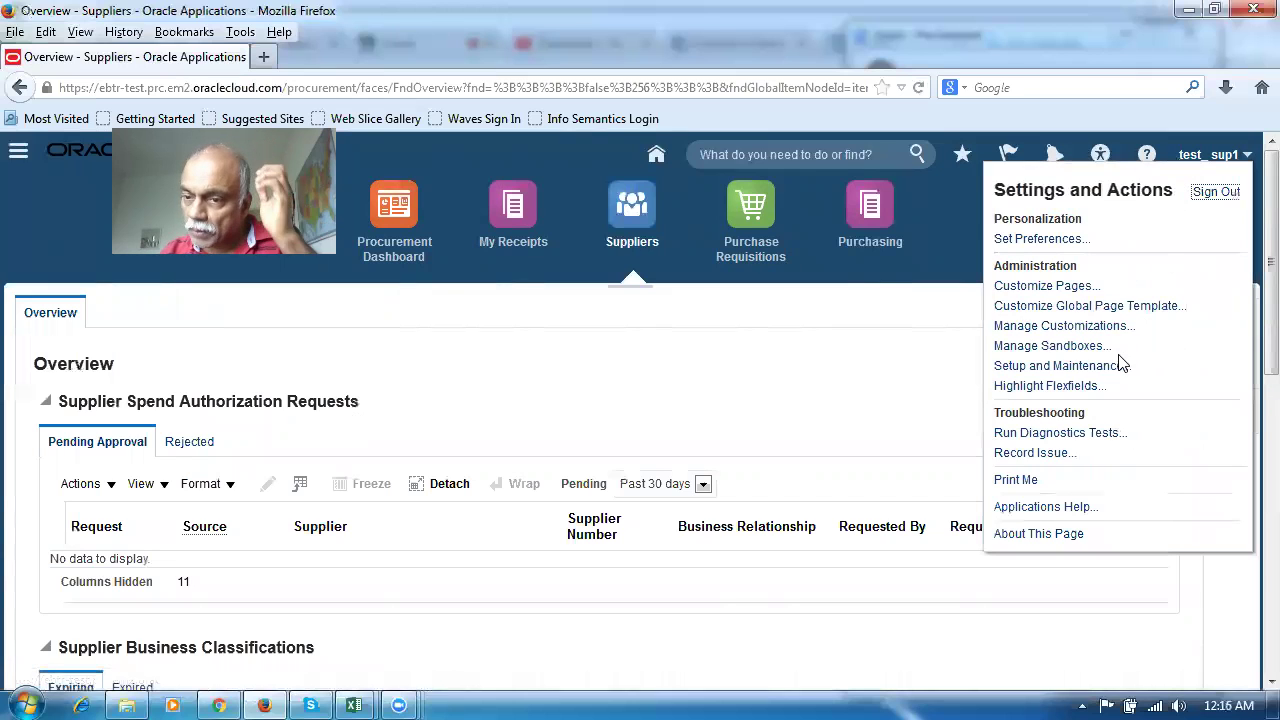
In Setup and Maintenance, search man%proc%agent% and open Manage Procurement Agents
click(1116, 367)
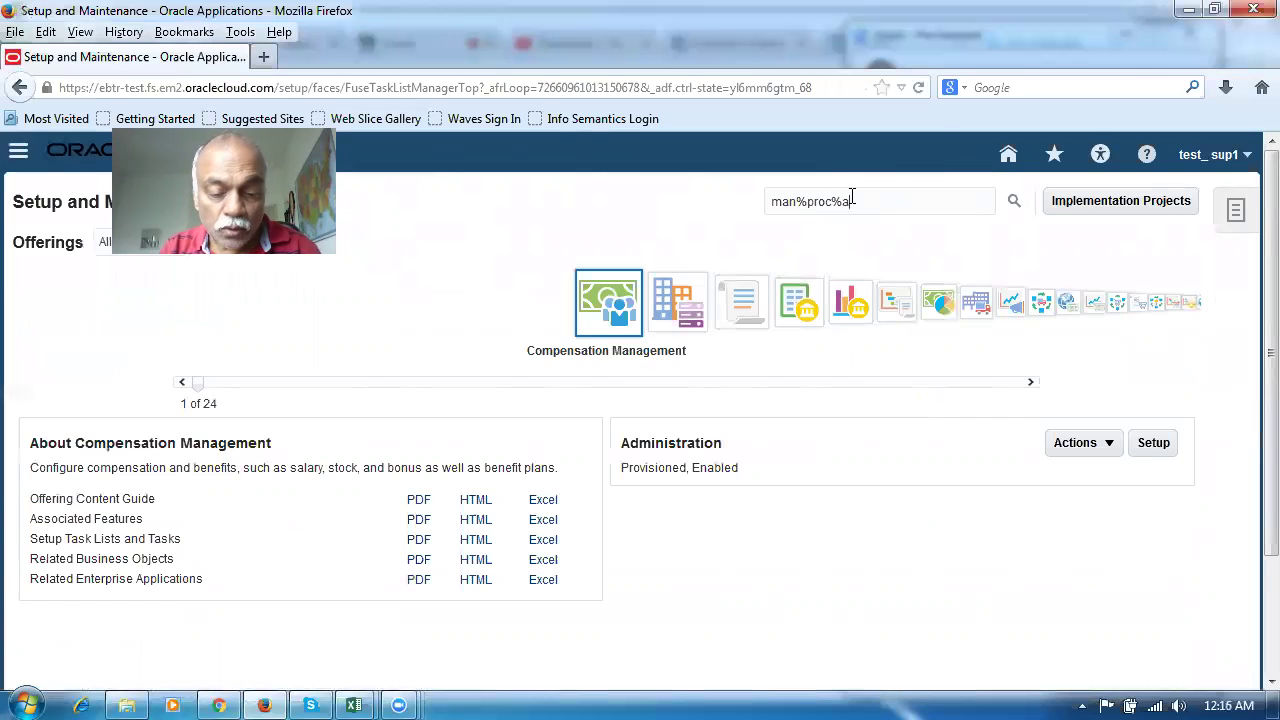
text(t)
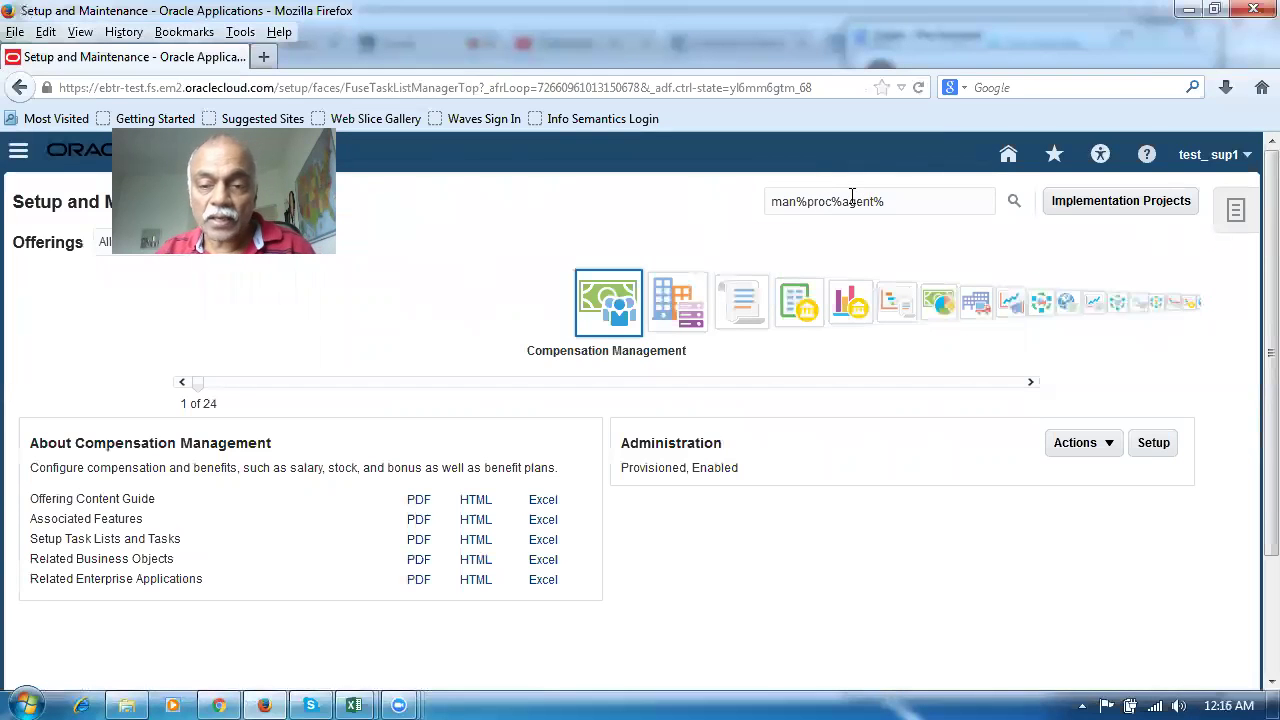
text(%)
key(Return)
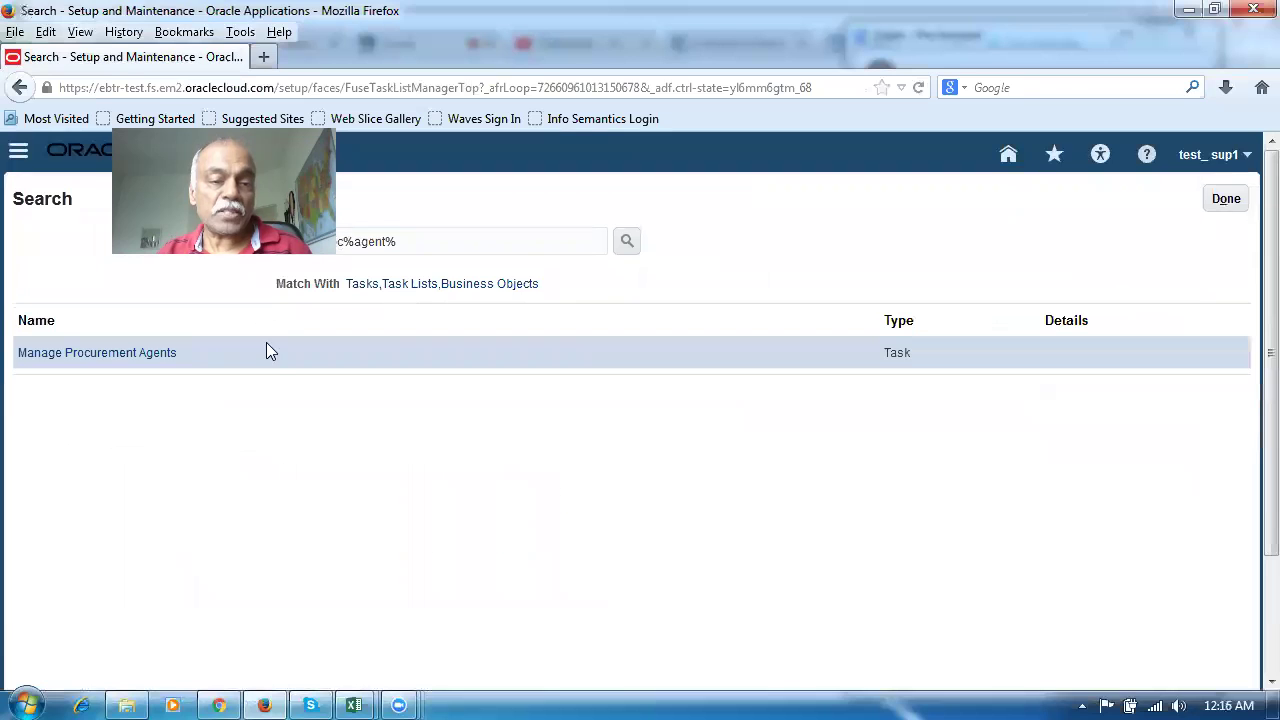
click(108, 358)
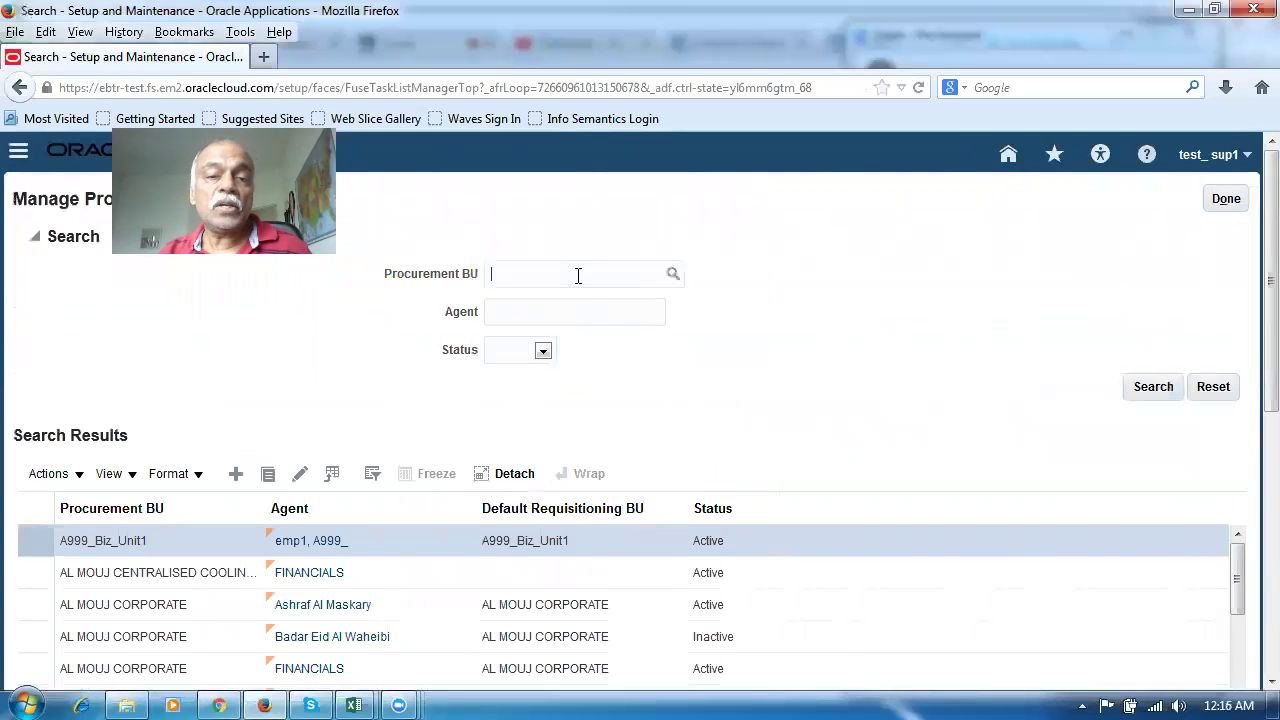
Select D20_IE_BU as the procurement BU and clear the agent name from the search
click(670, 281)
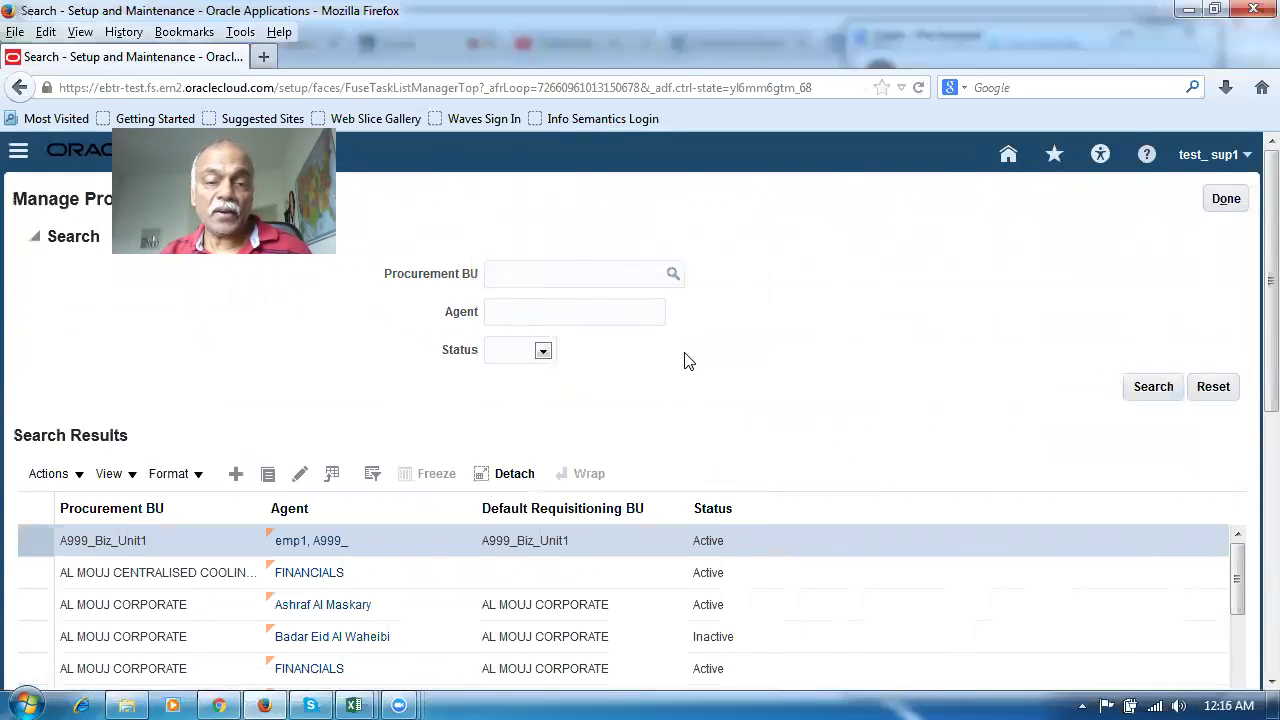
click(728, 414)
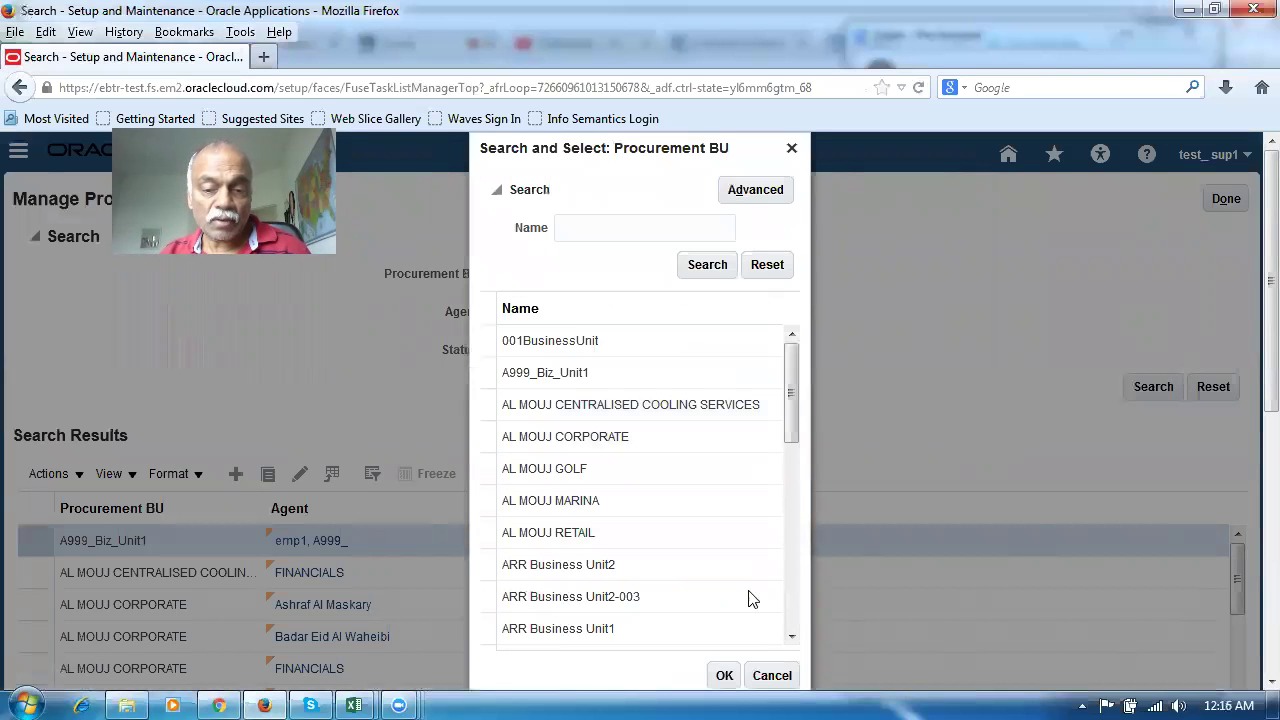
drag(788, 438, 818, 602)
click(488, 600)
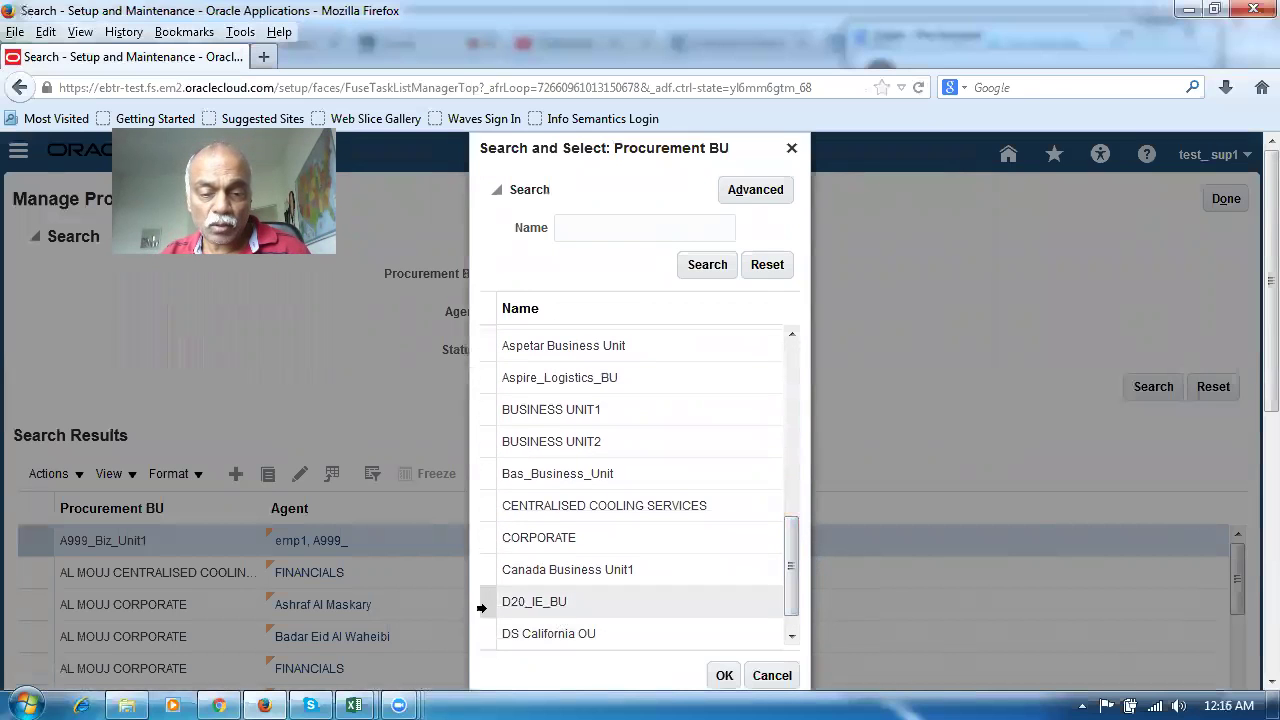
click(724, 676)
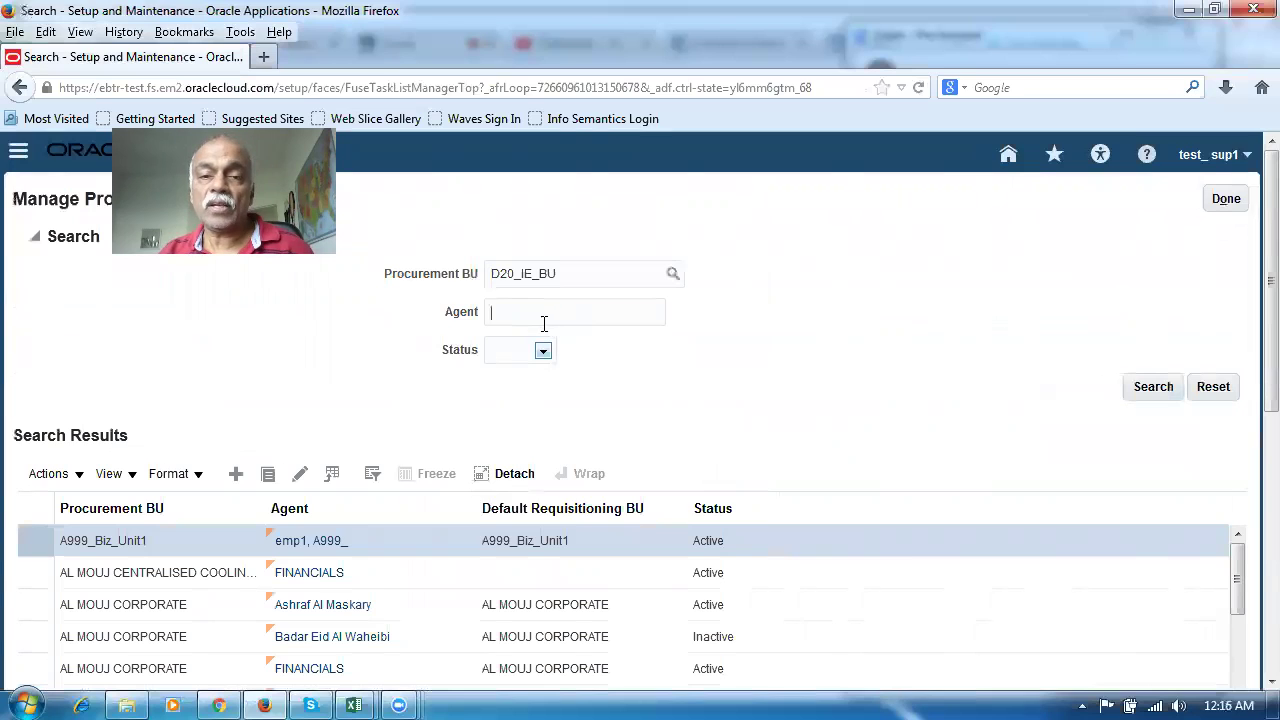
text(sup1, test_)
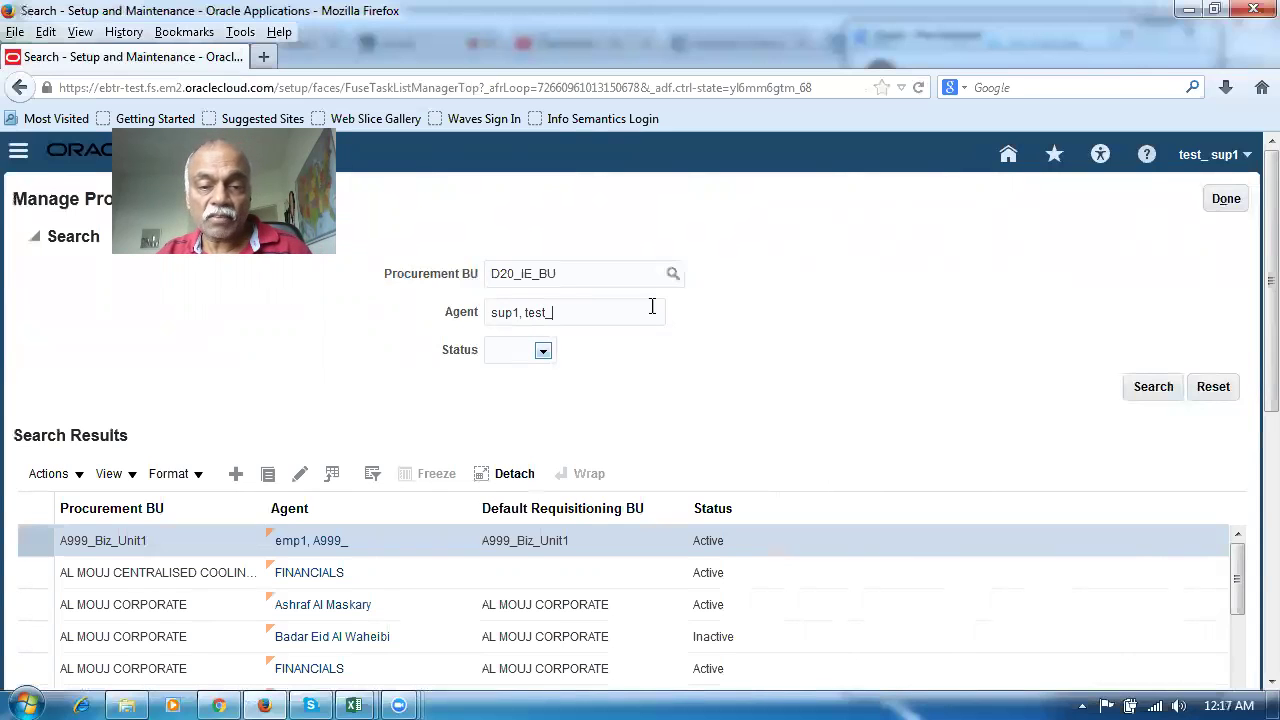
drag(597, 314, 392, 325)
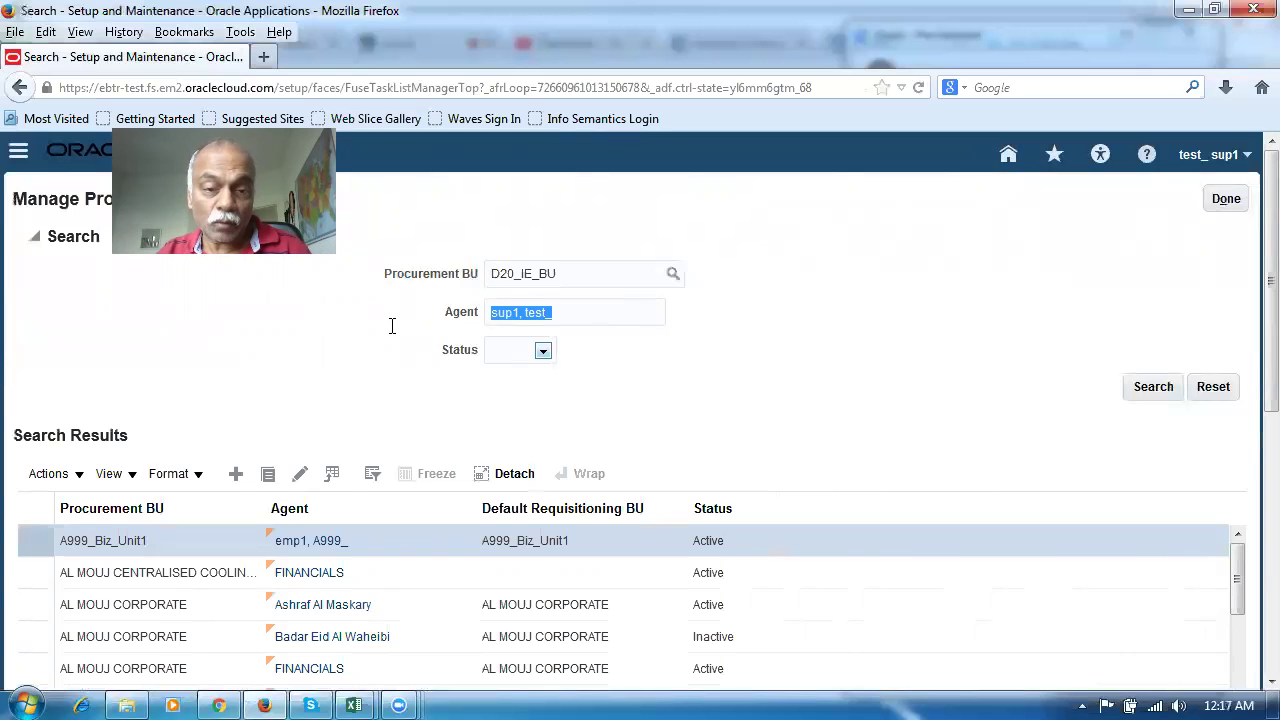
key(BackSpace)
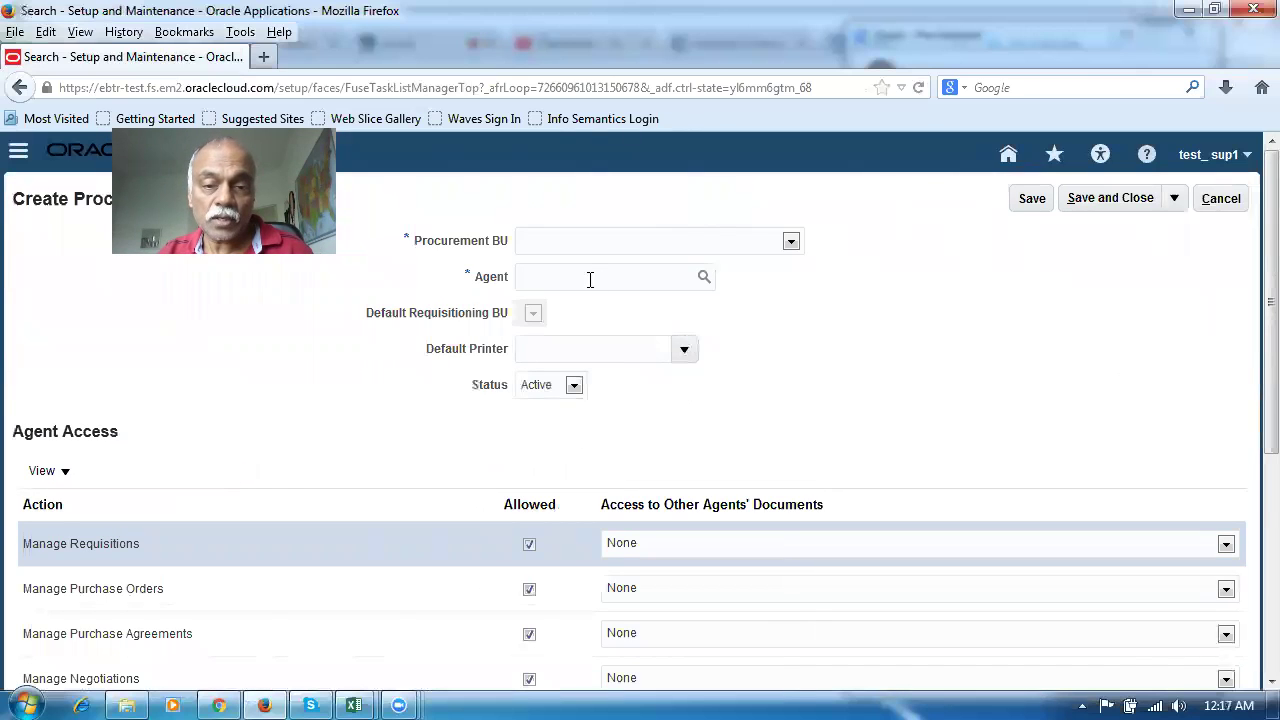
Choose 001BusinessUnit as Procurement BU, enter agent sup, then cancel creating the agent
click(790, 242)
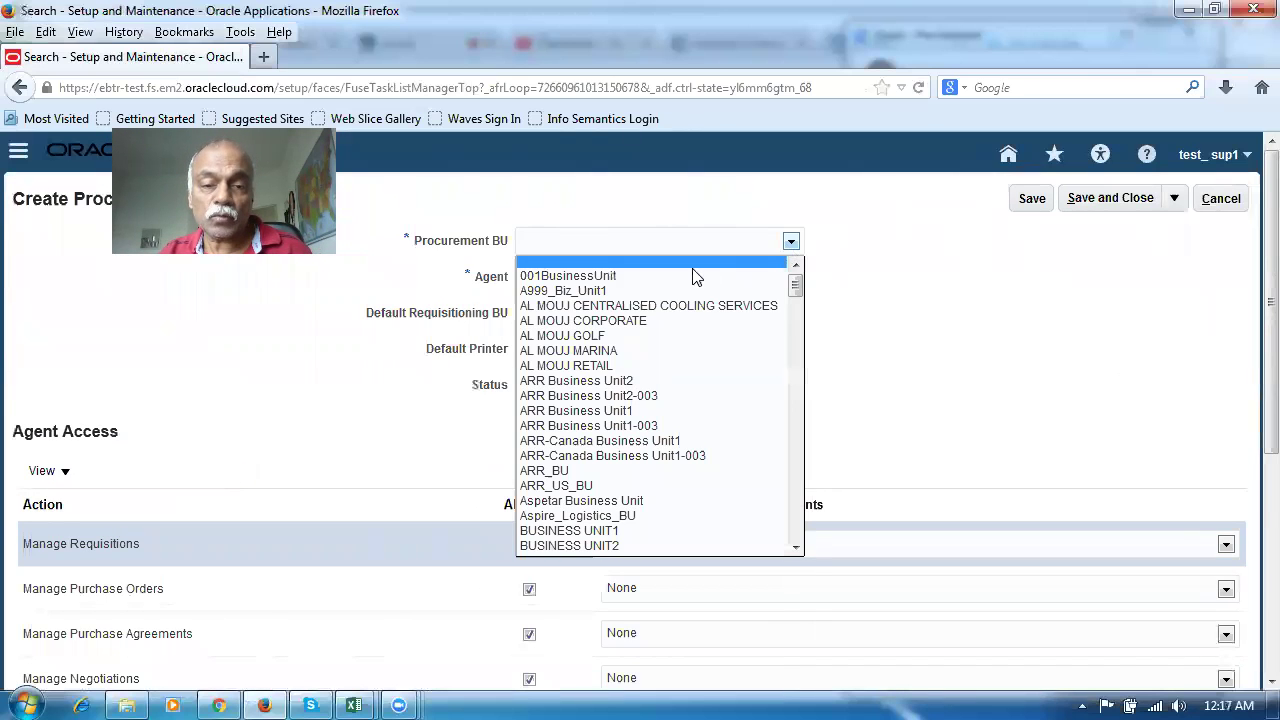
click(640, 276)
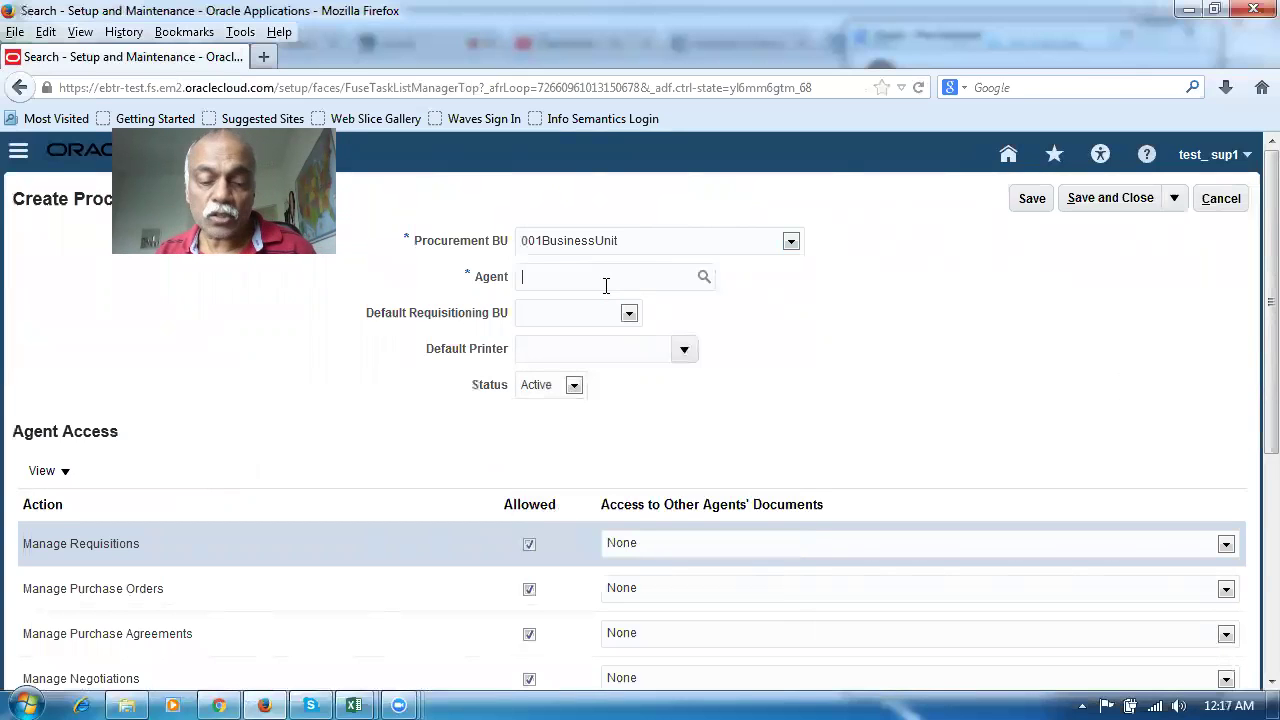
click(605, 286)
text(sup1)
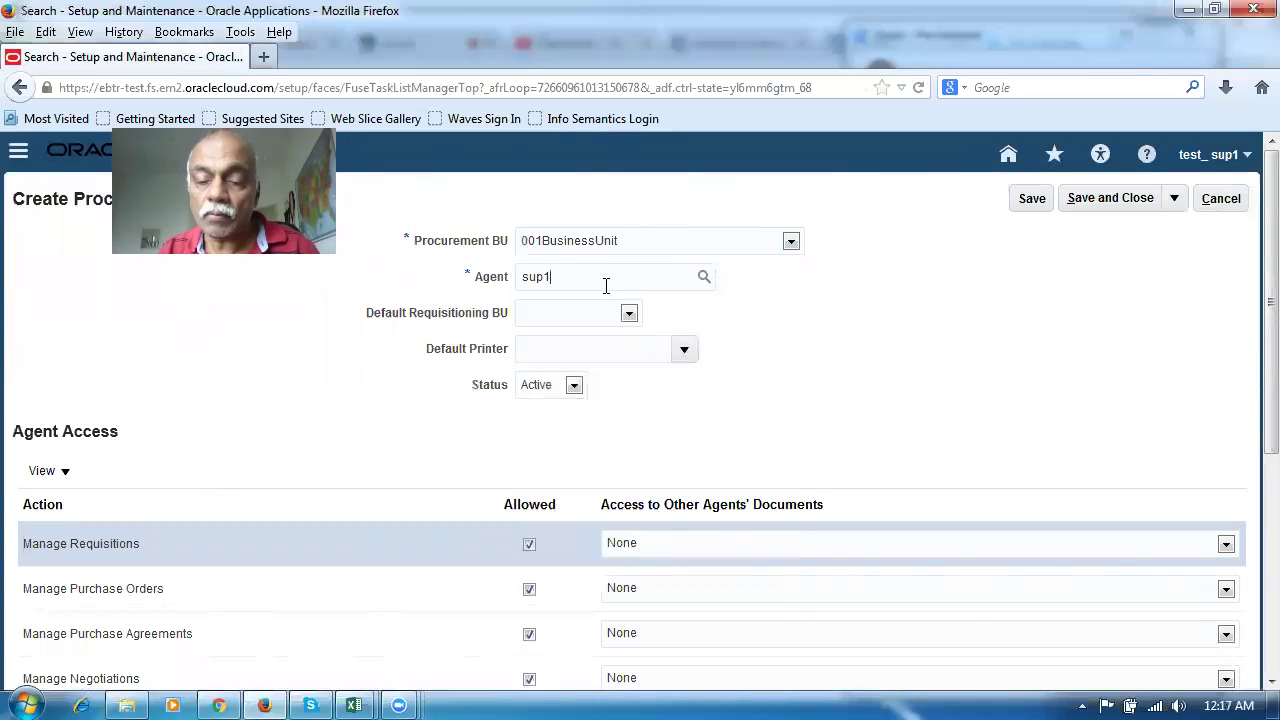
text(,)
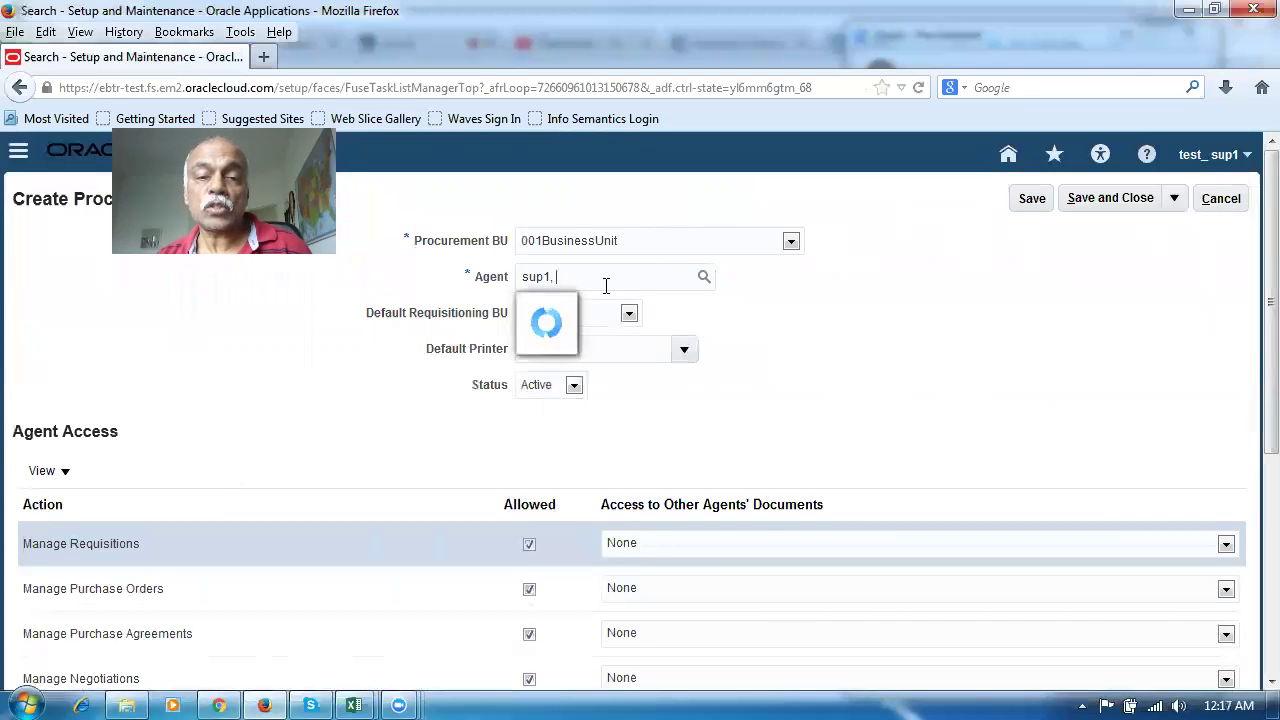
key(BackSpace)
key(BackSpace)
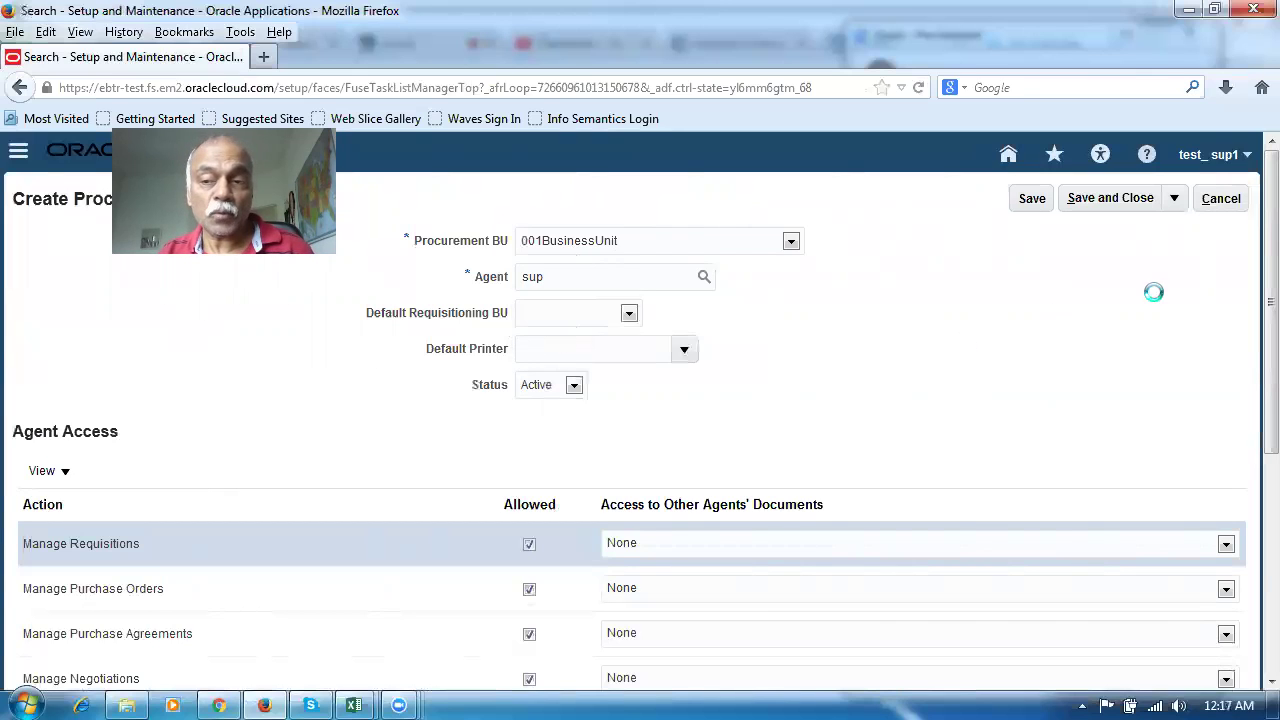
click(1222, 201)
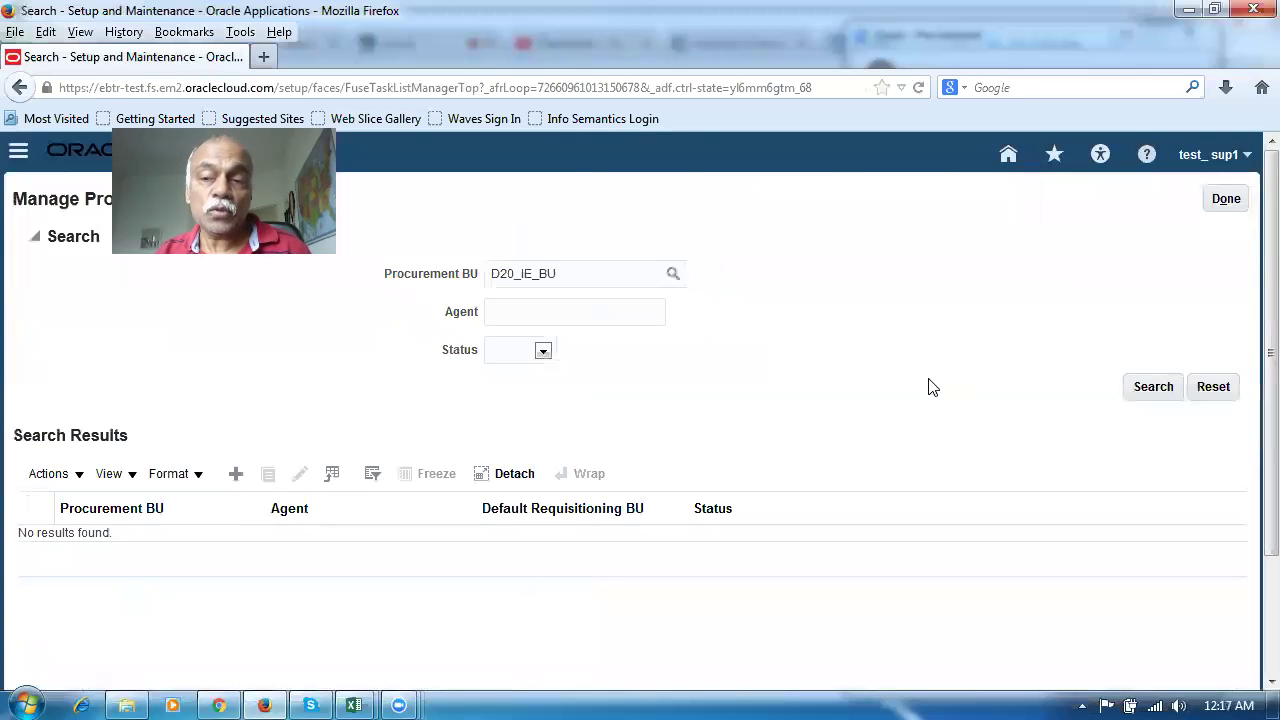
Leave procurement agents, search tasks for man%users% and open Manage Users
click(1238, 202)
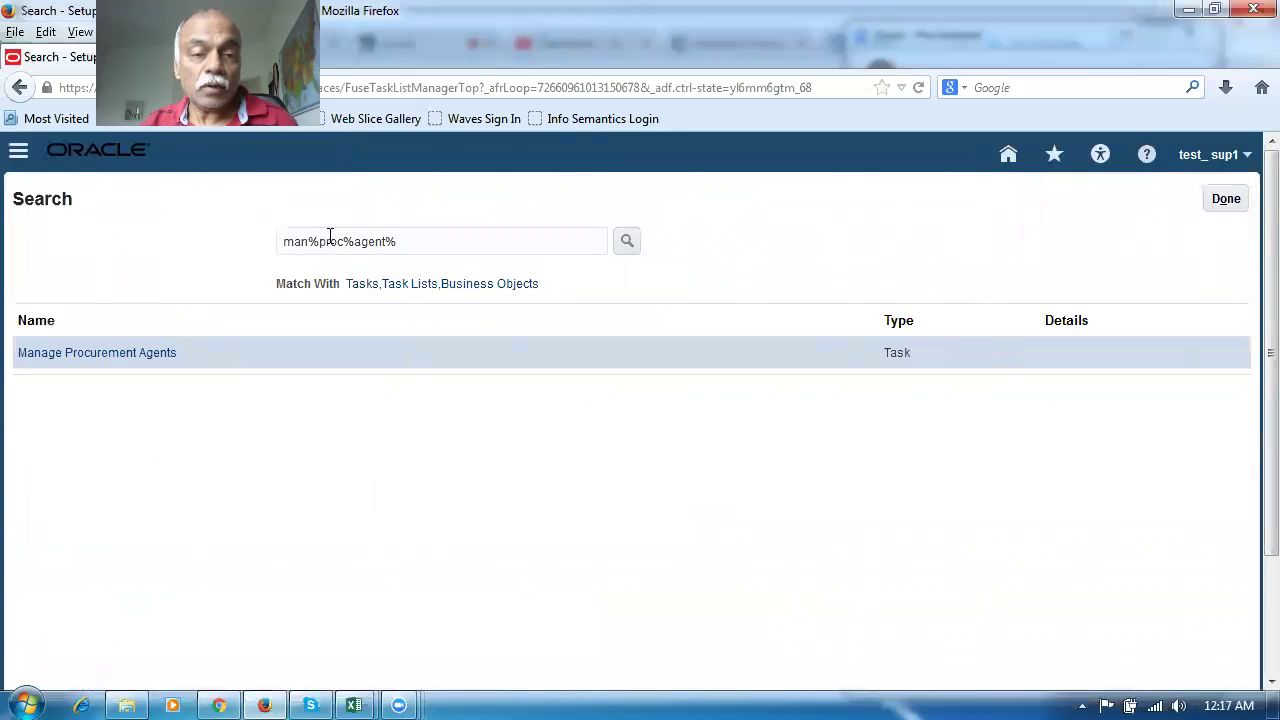
drag(398, 241, 128, 245)
text(man%users%)
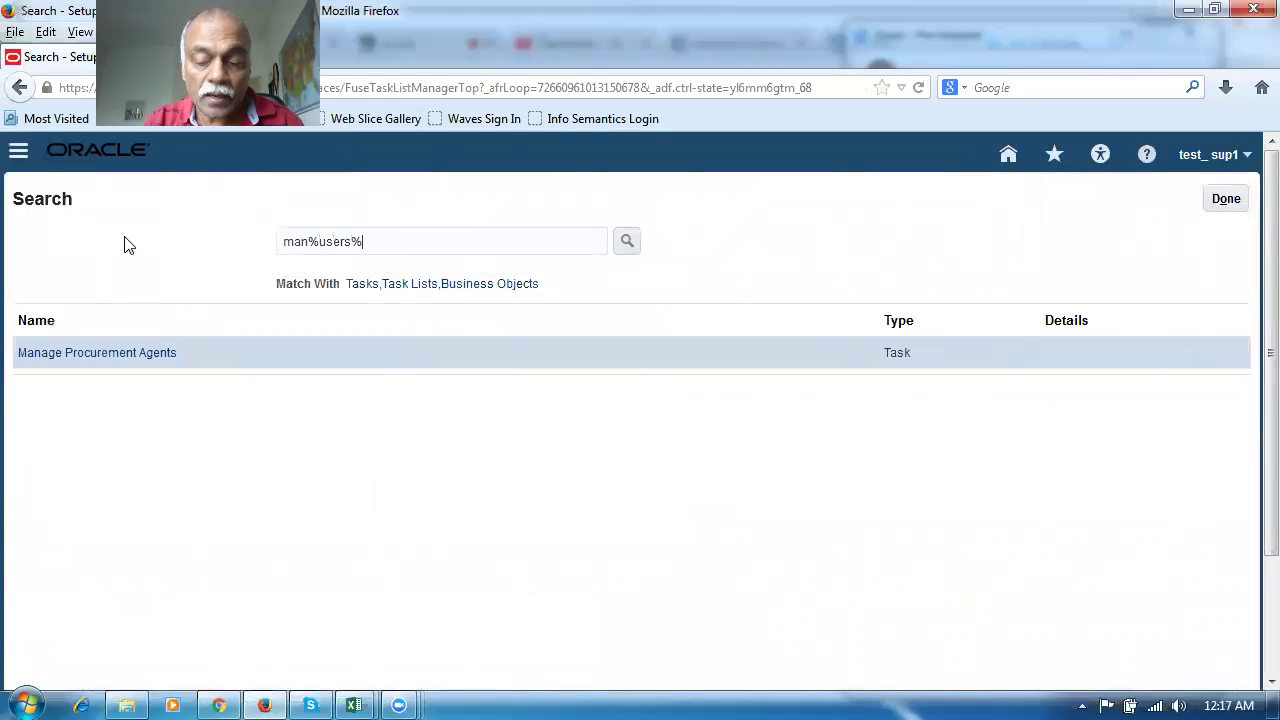
key(Return)
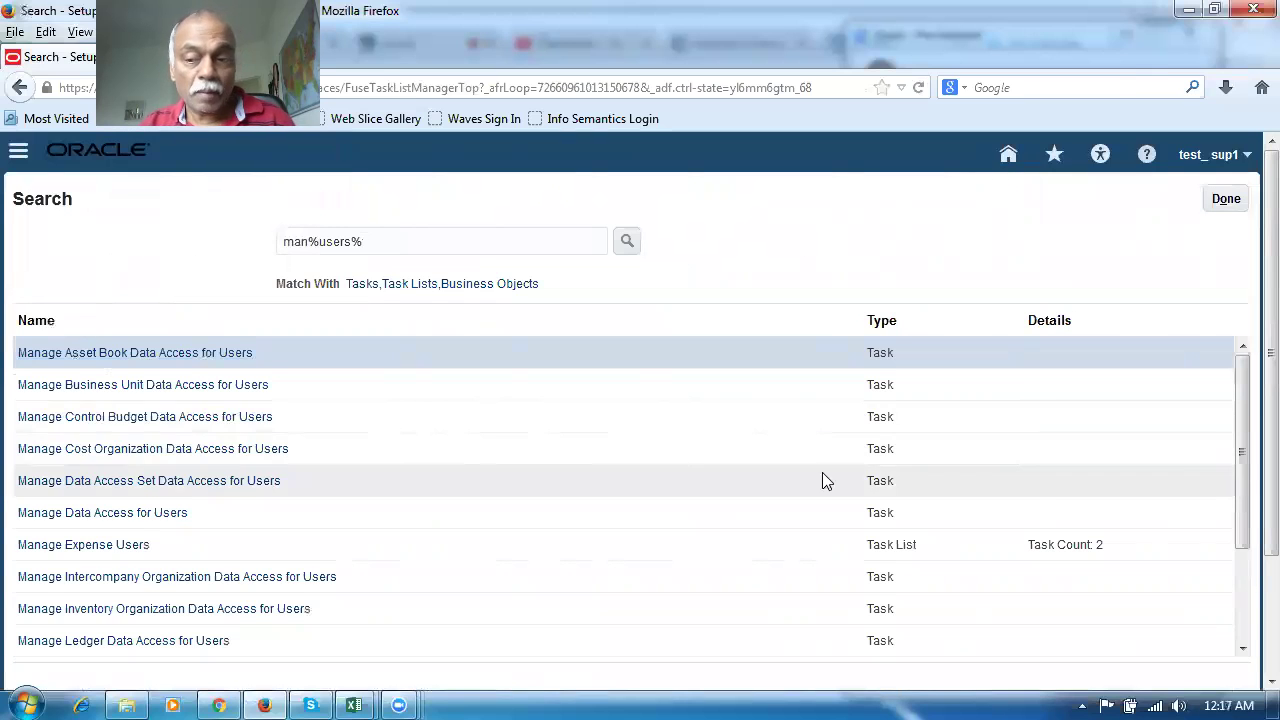
scroll(1248, 512, down, 3)
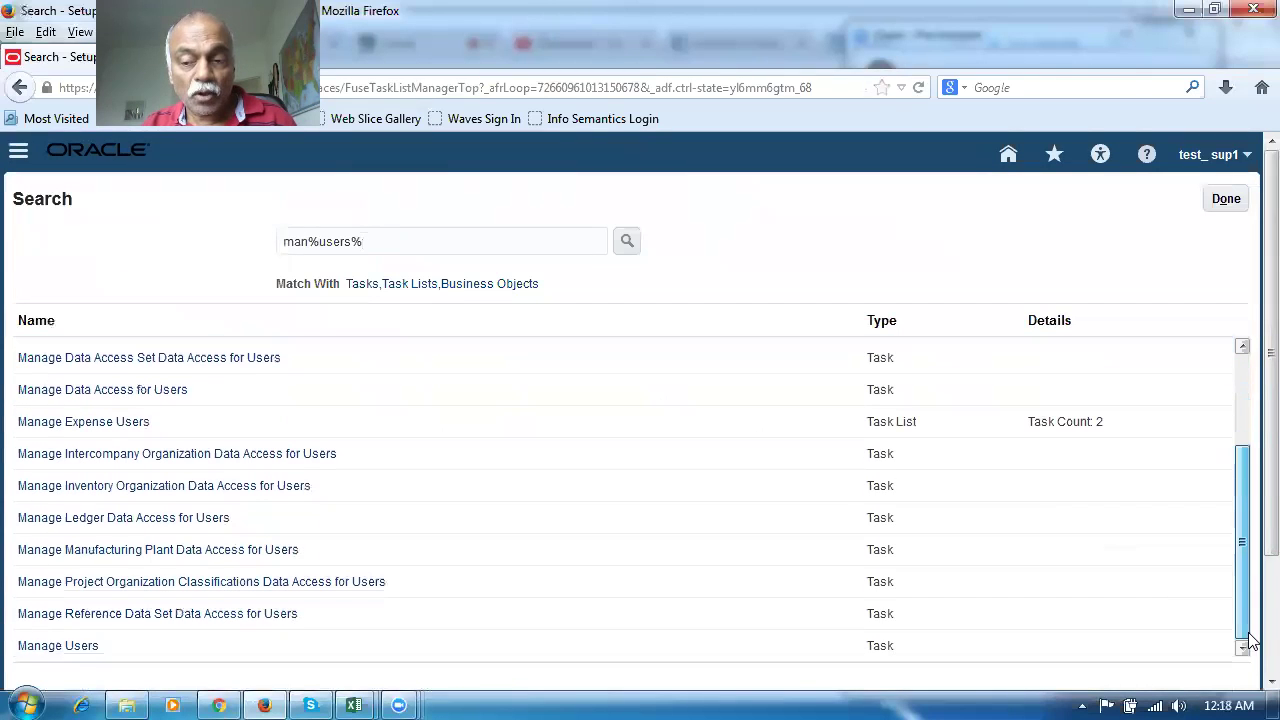
click(65, 648)
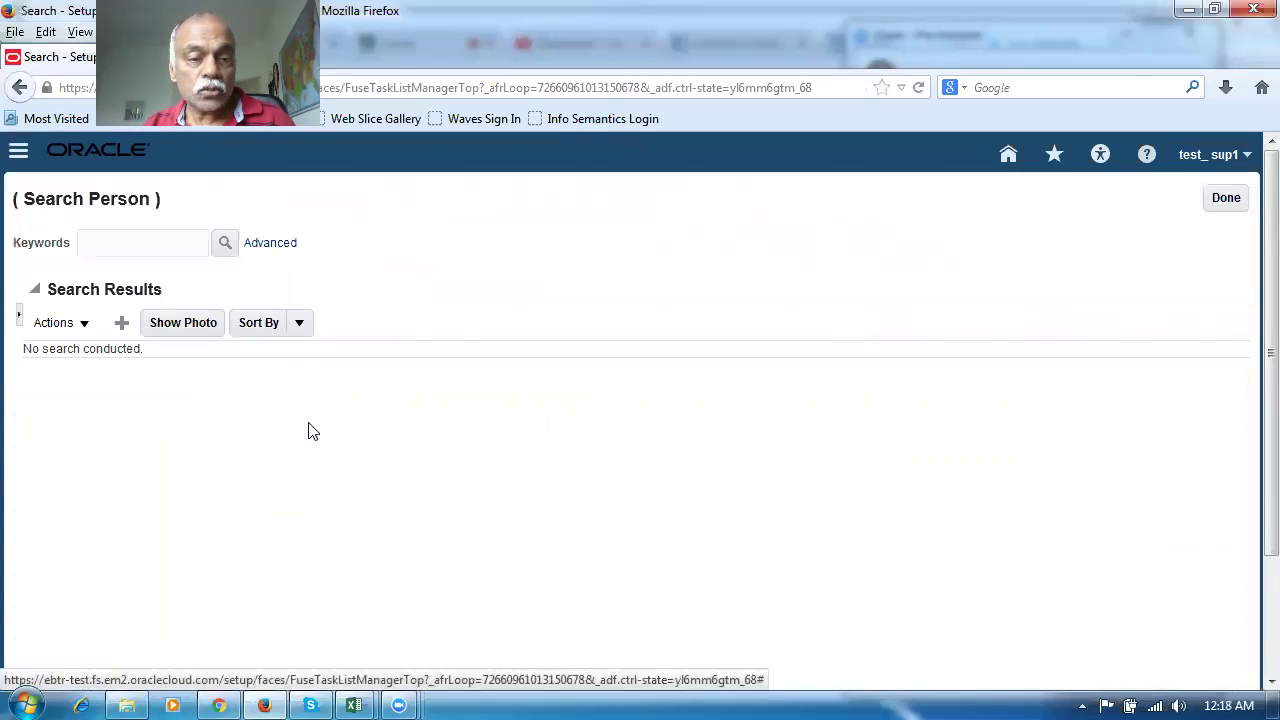
Start a new user with the person's last and first names and the suggested e-mail
click(121, 324)
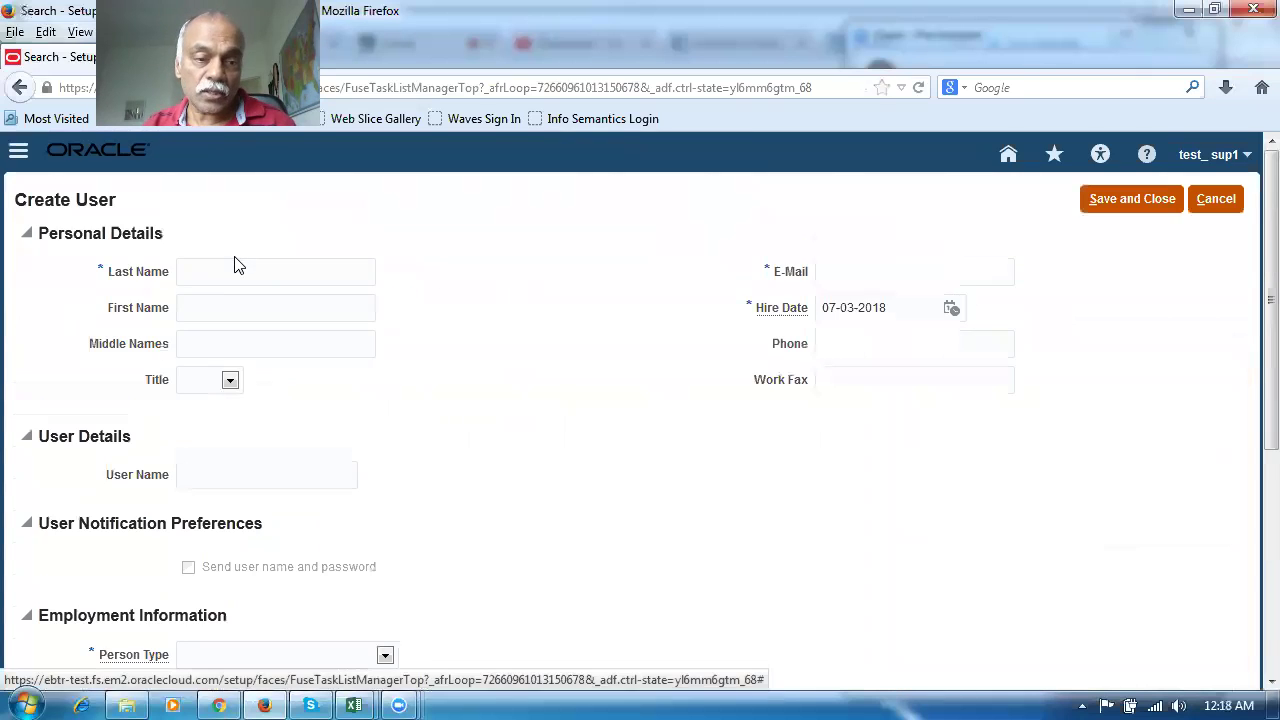
click(240, 275)
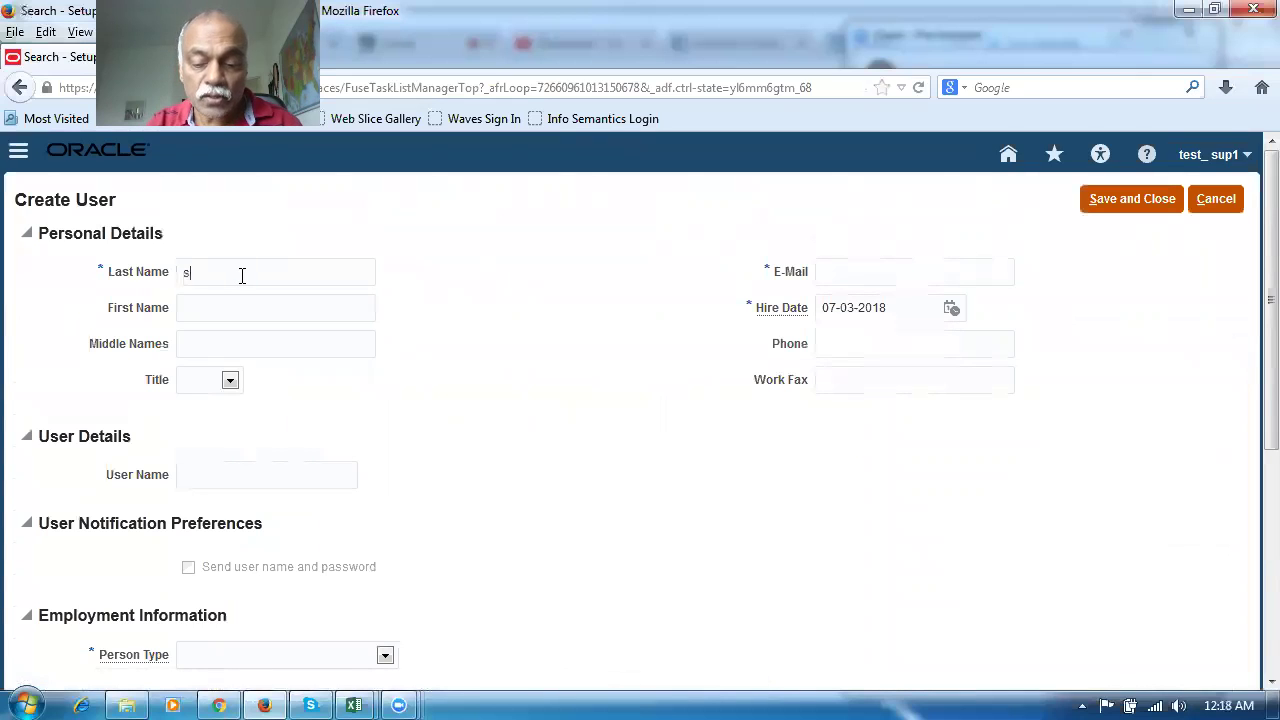
click(191, 312)
text(test)
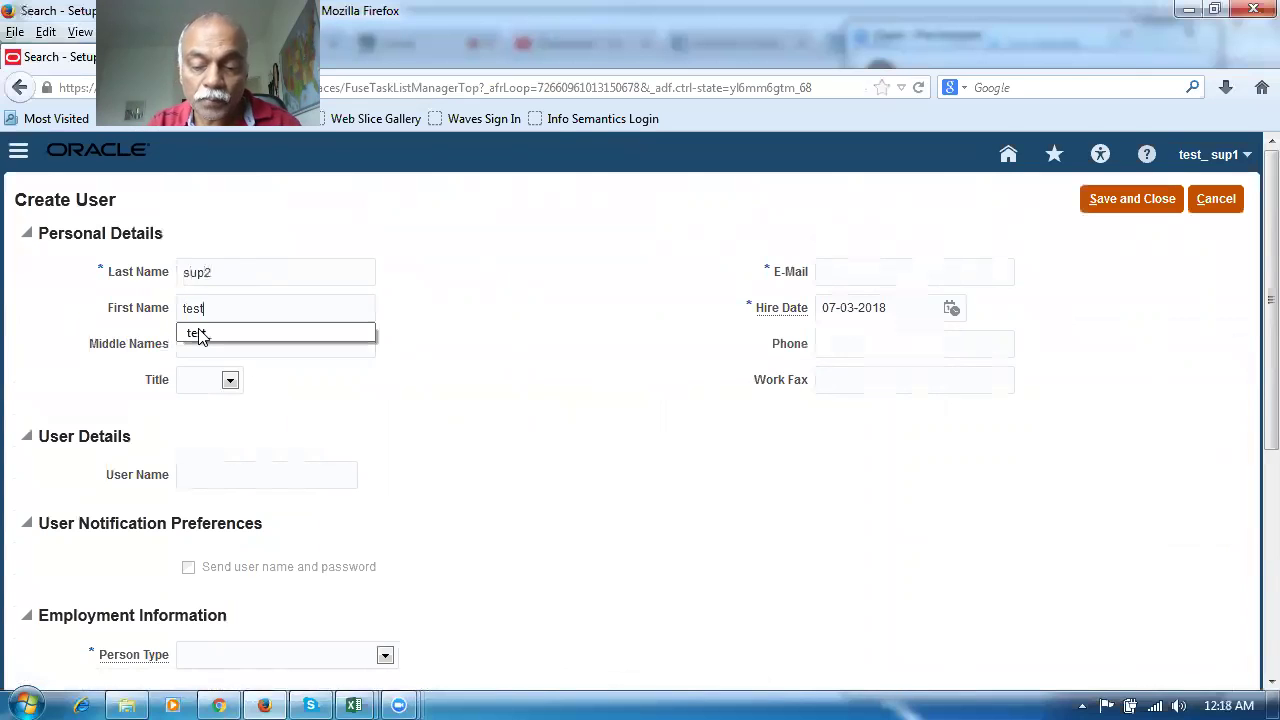
text(_)
click(654, 399)
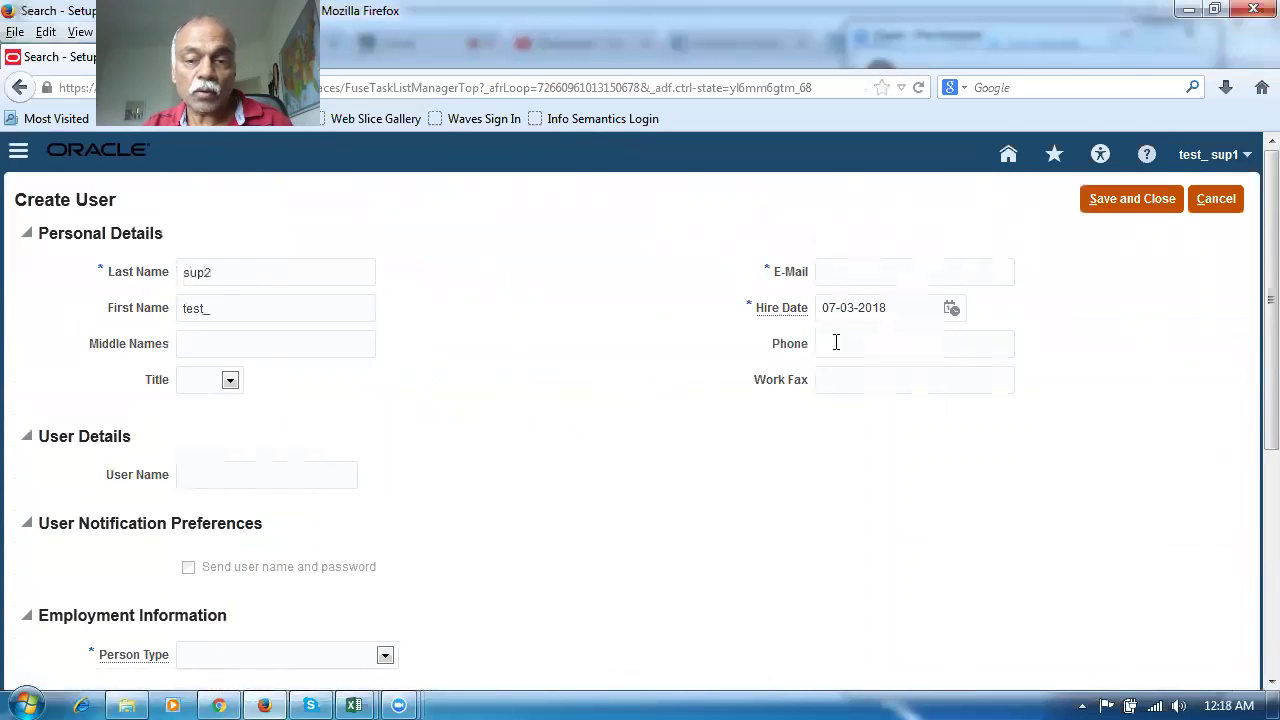
text(nana)
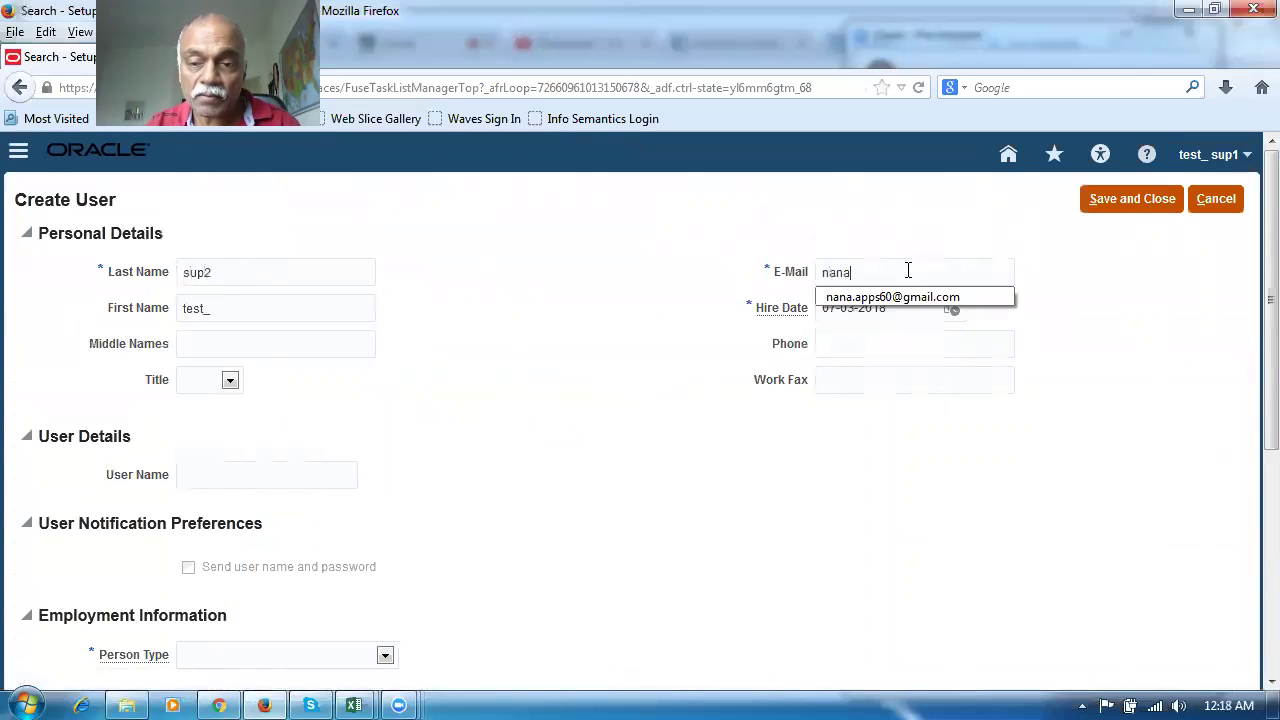
click(936, 297)
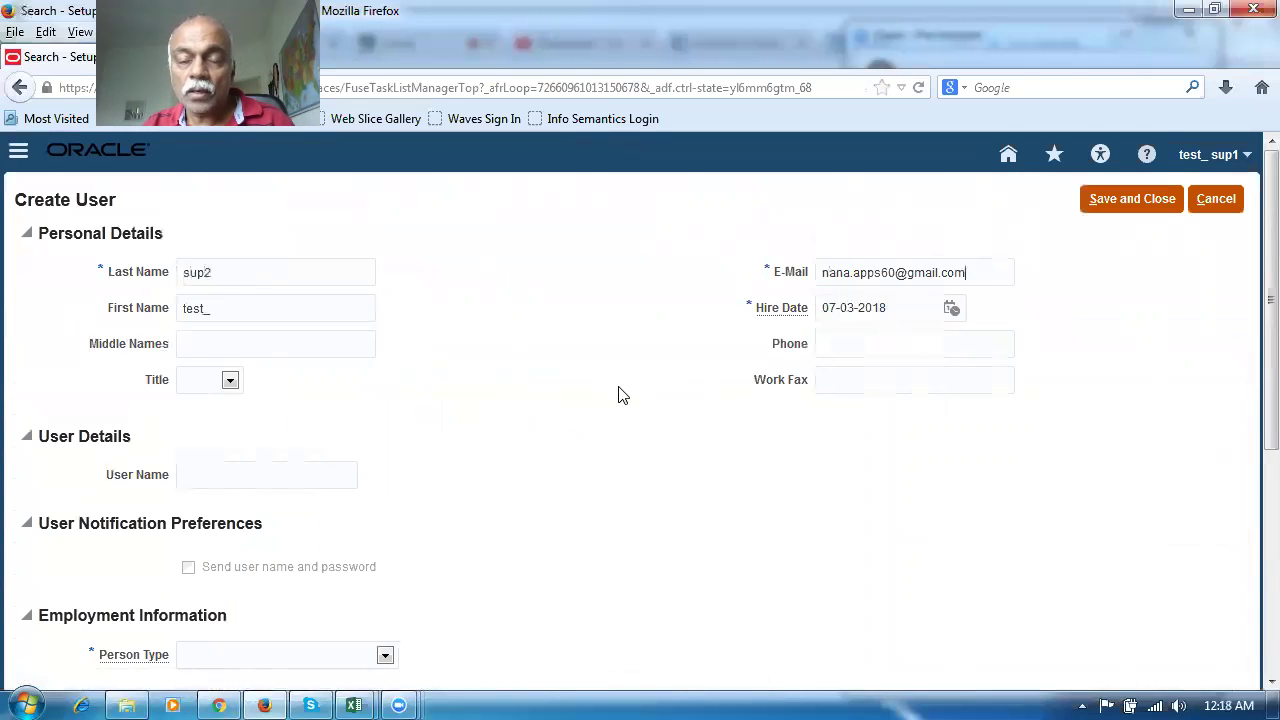
Fill in the new user's user name and set Person Type to Employee
scroll(617, 393, down, 2)
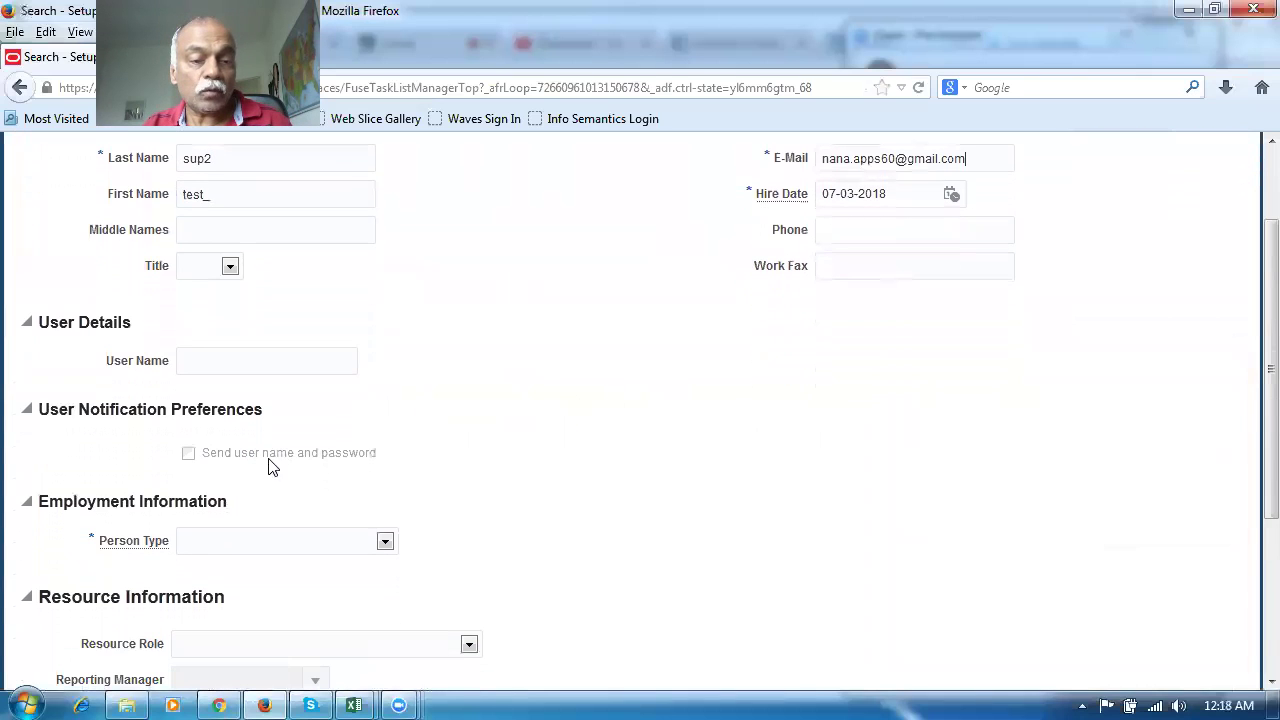
click(240, 364)
text(te)
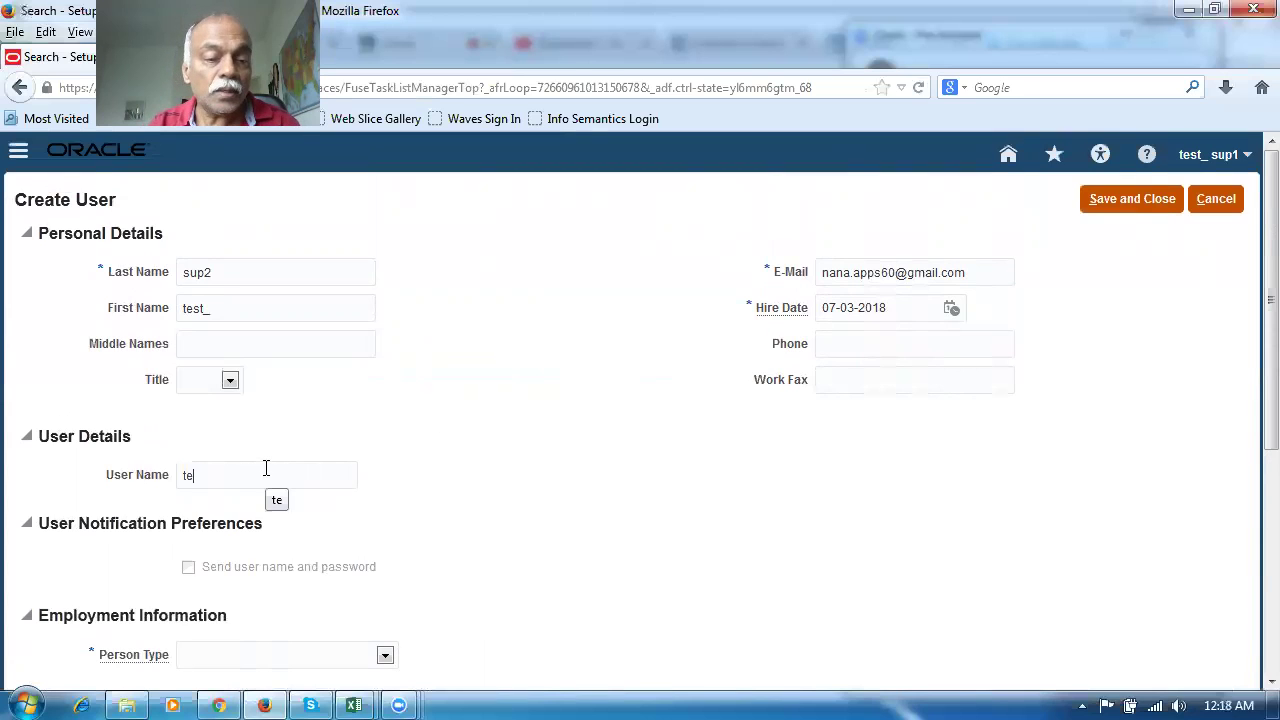
text(st_)
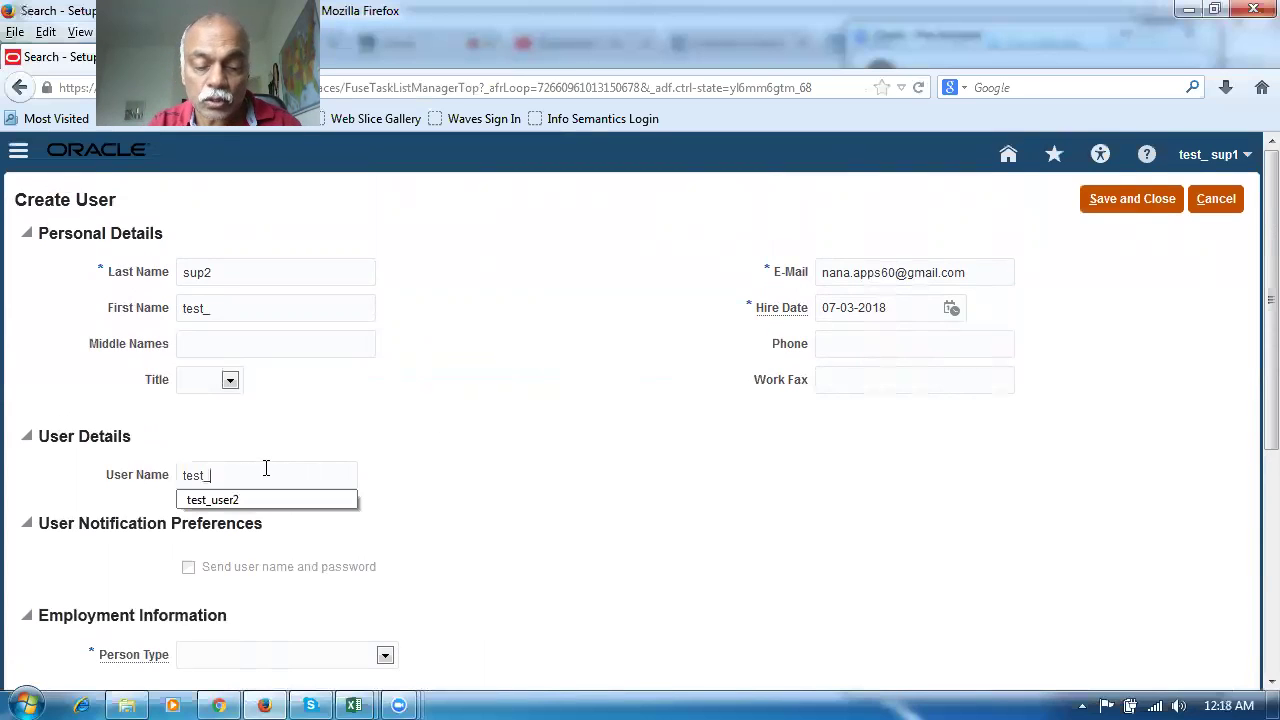
text(sup2)
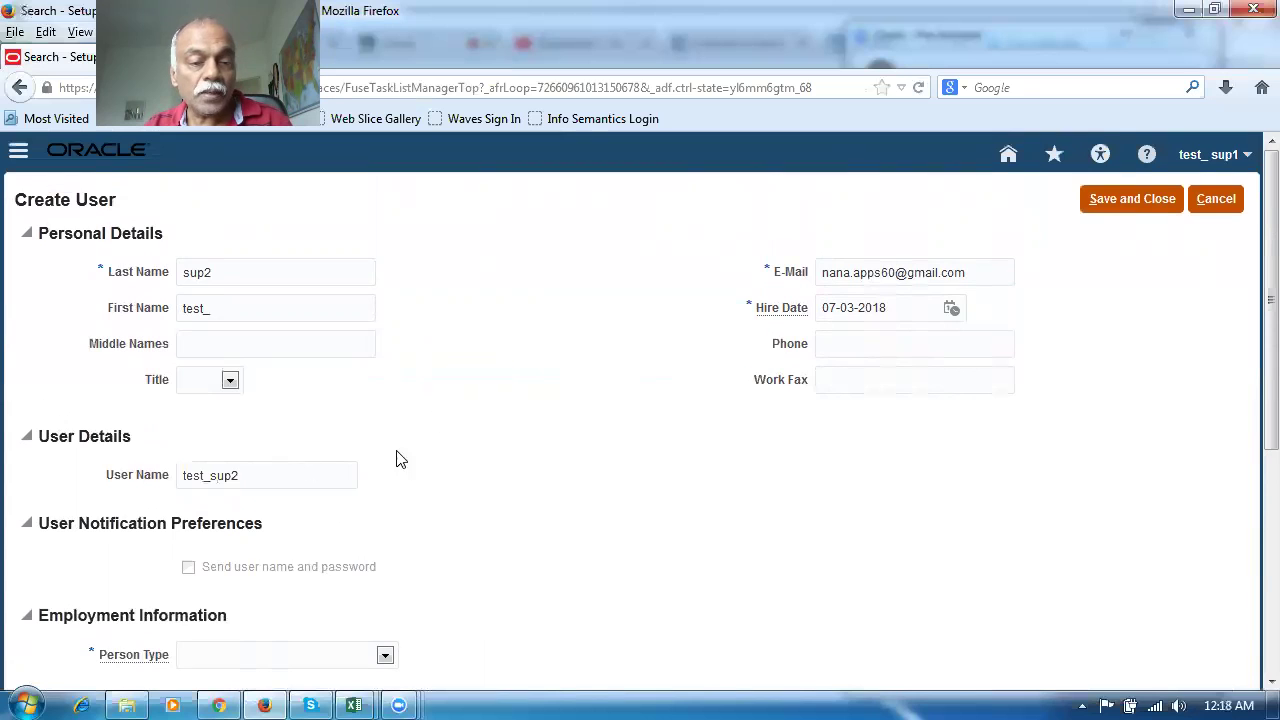
scroll(460, 460, down, 3)
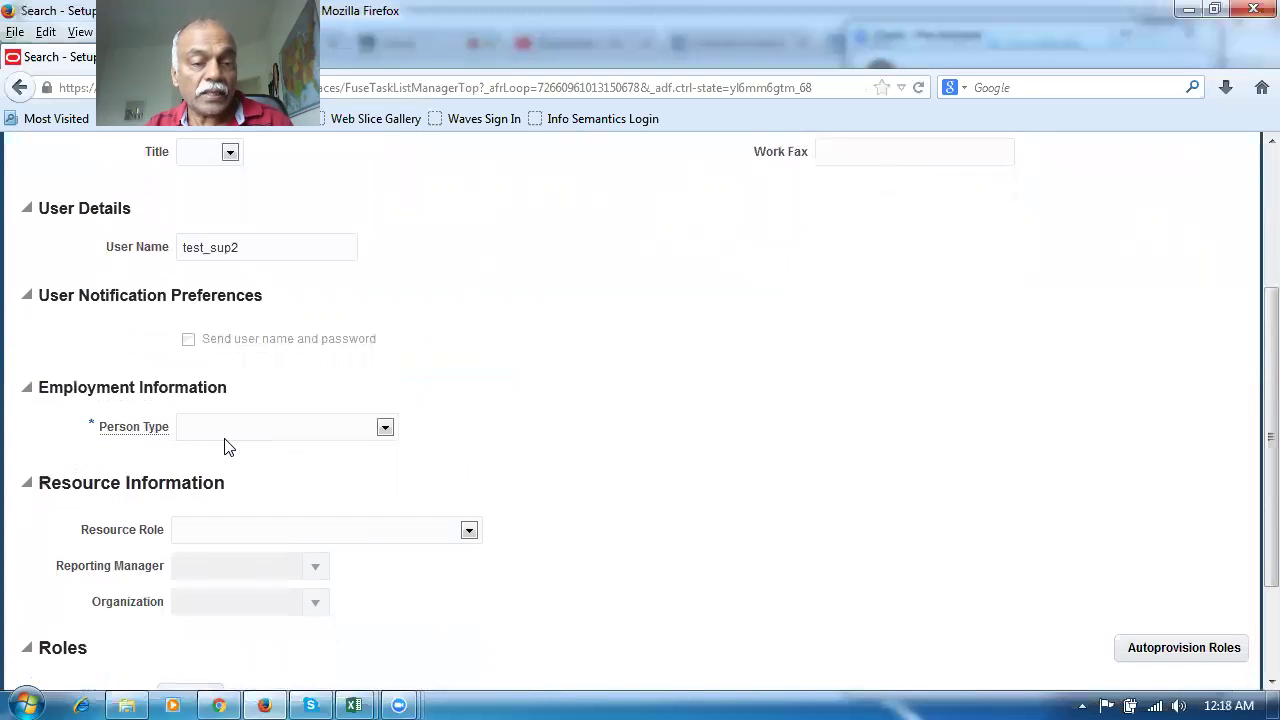
click(228, 430)
click(228, 478)
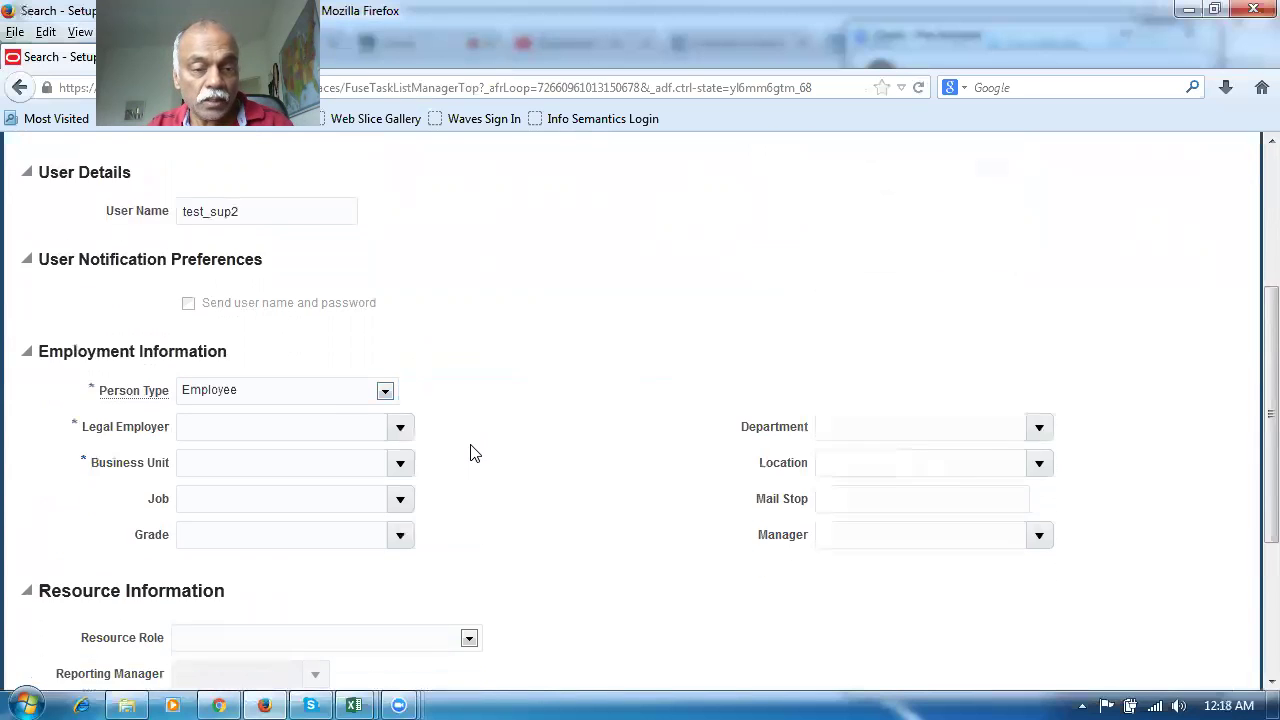
Set legal employer m60_legal_entity, business unit m60_business_unit, job m60_jm, department m60_dept, location m60_loc_1
scroll(471, 440, down, 3)
scroll(472, 437, up, 3)
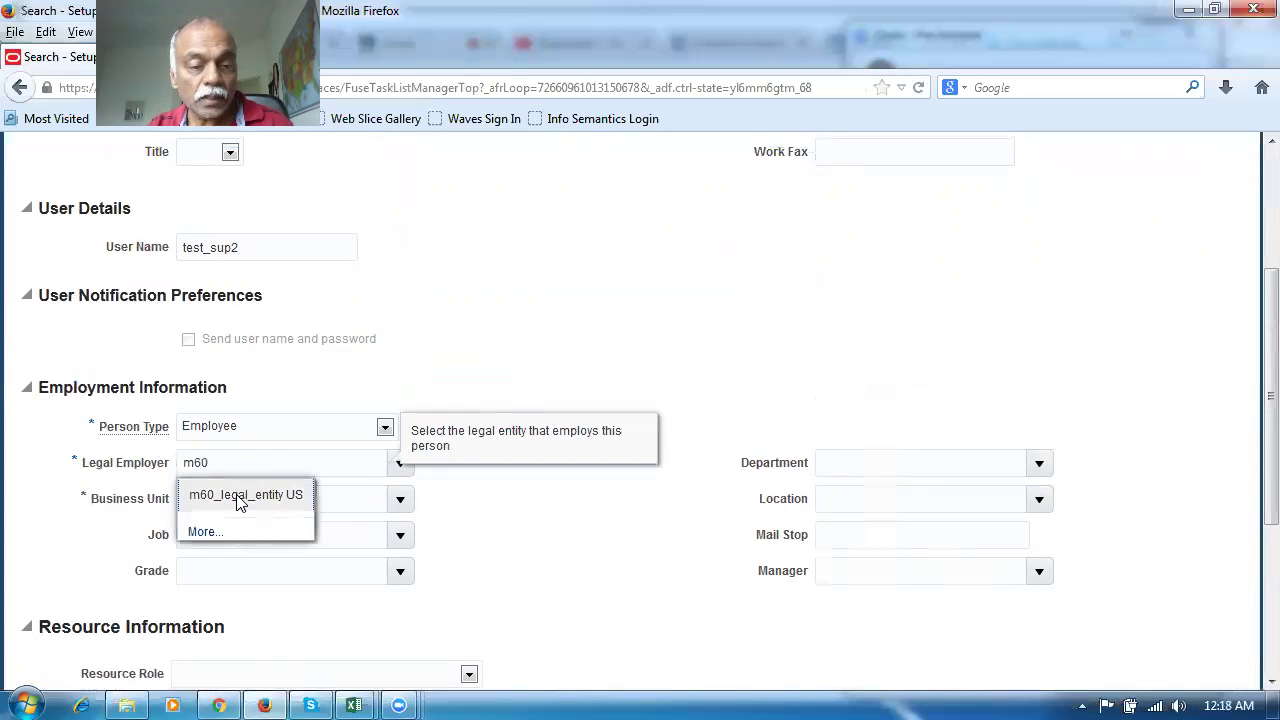
click(240, 495)
click(228, 501)
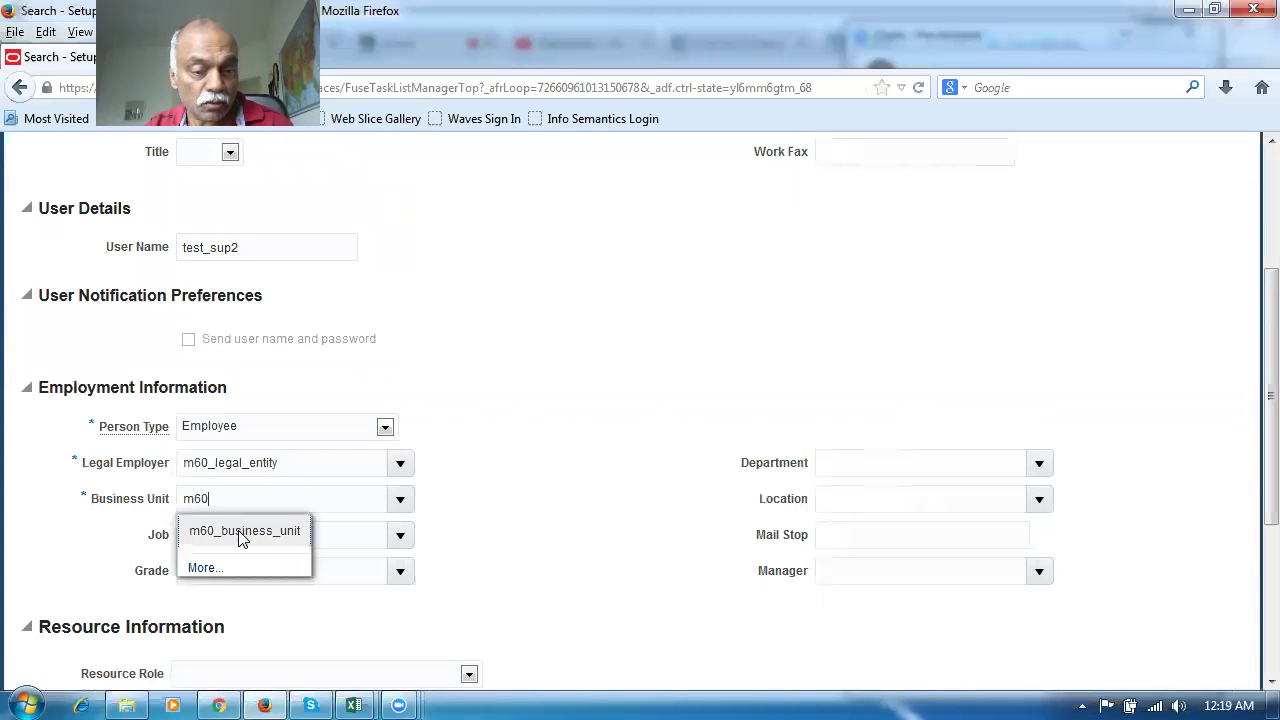
click(242, 533)
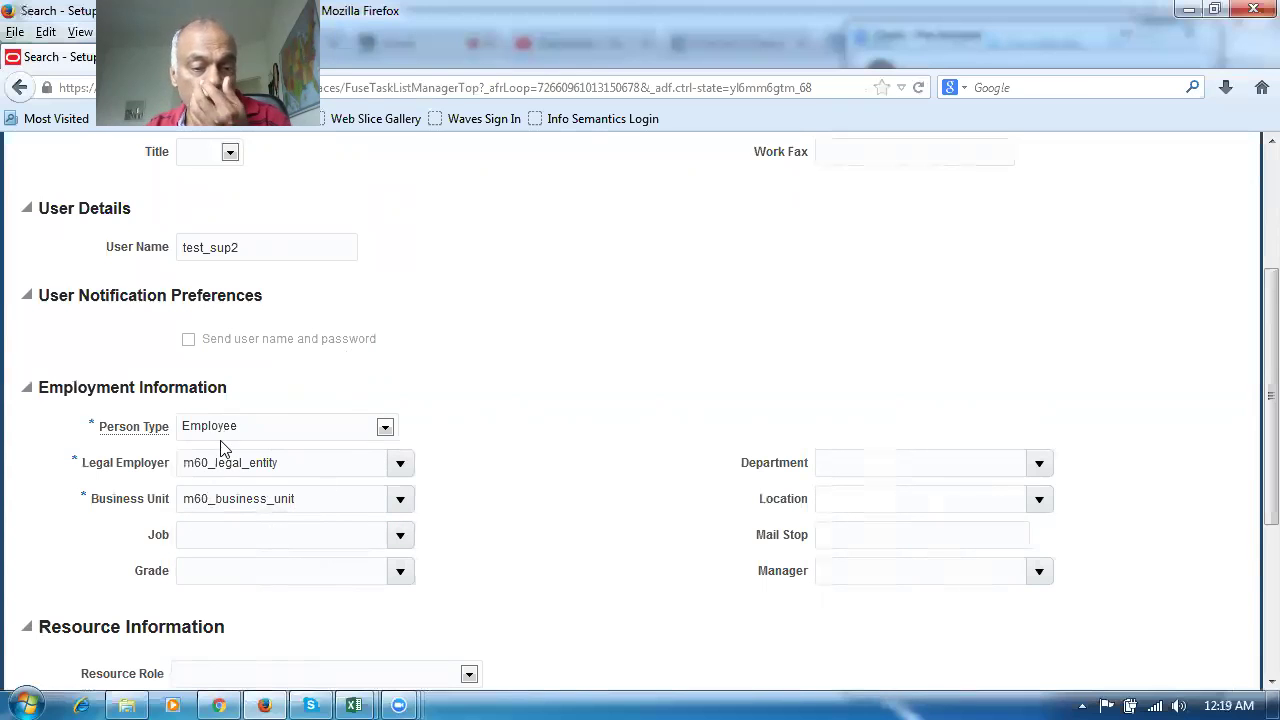
click(248, 545)
text(m60)
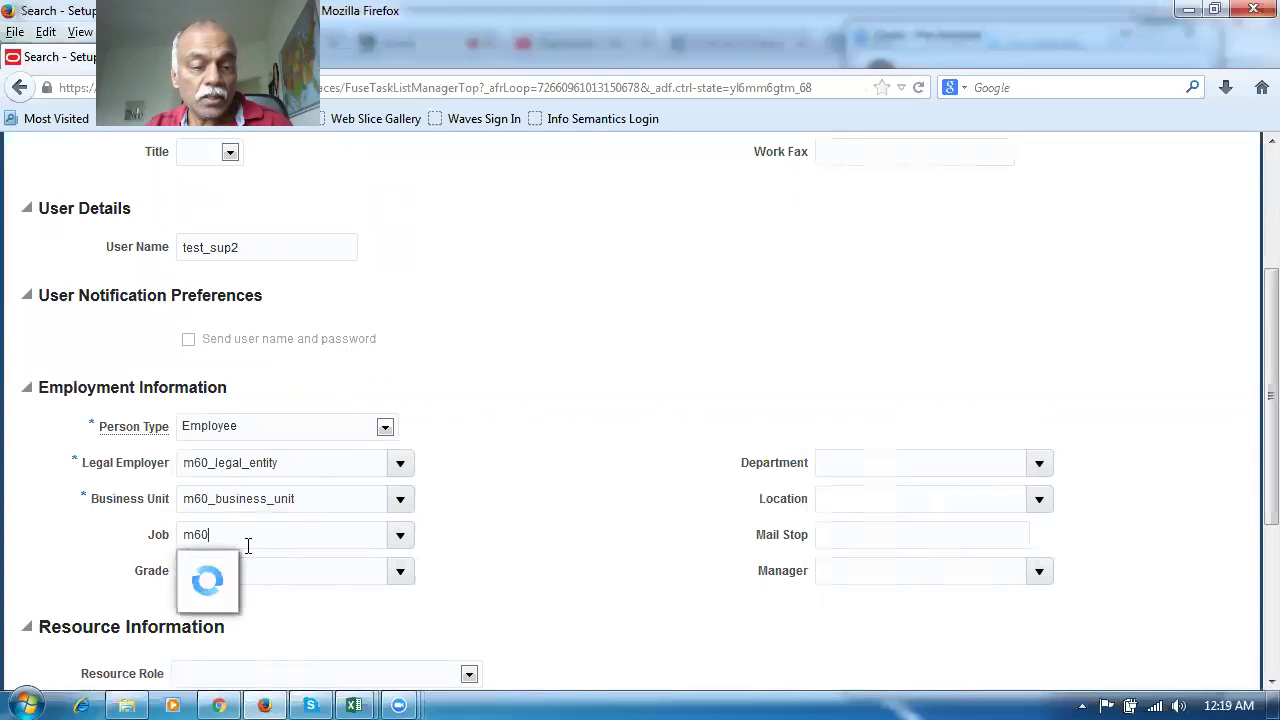
click(256, 604)
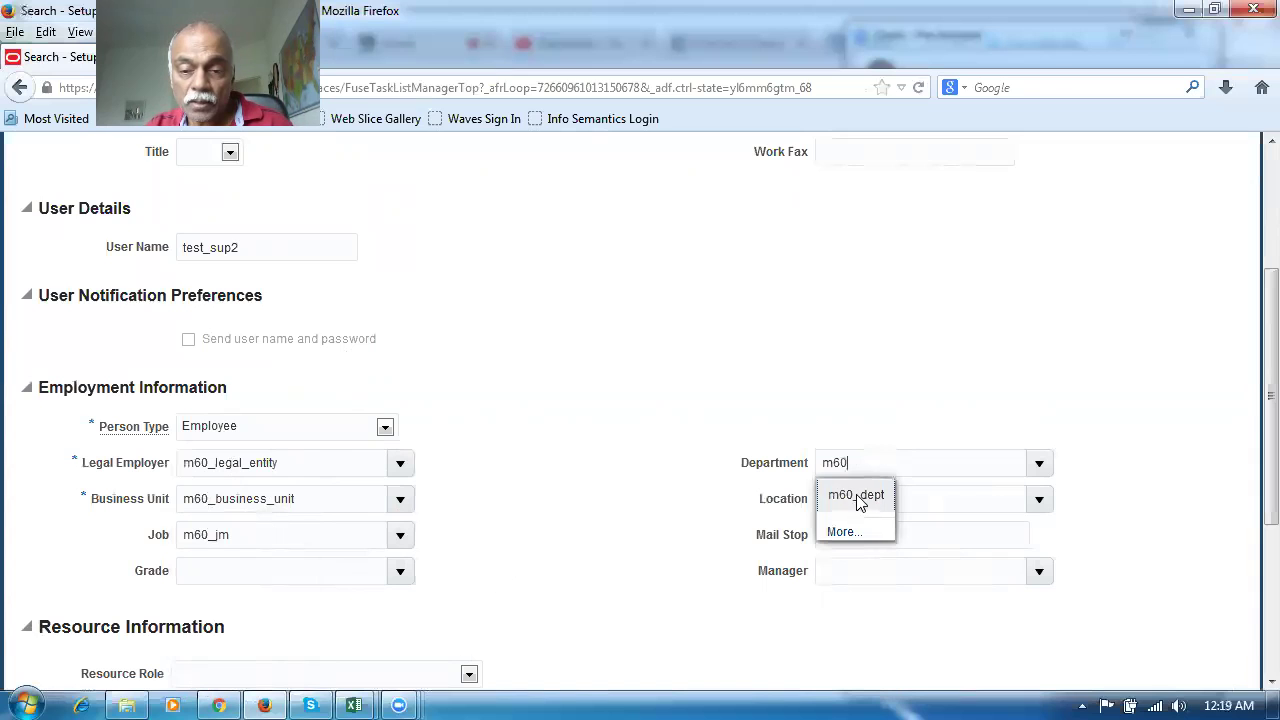
click(856, 496)
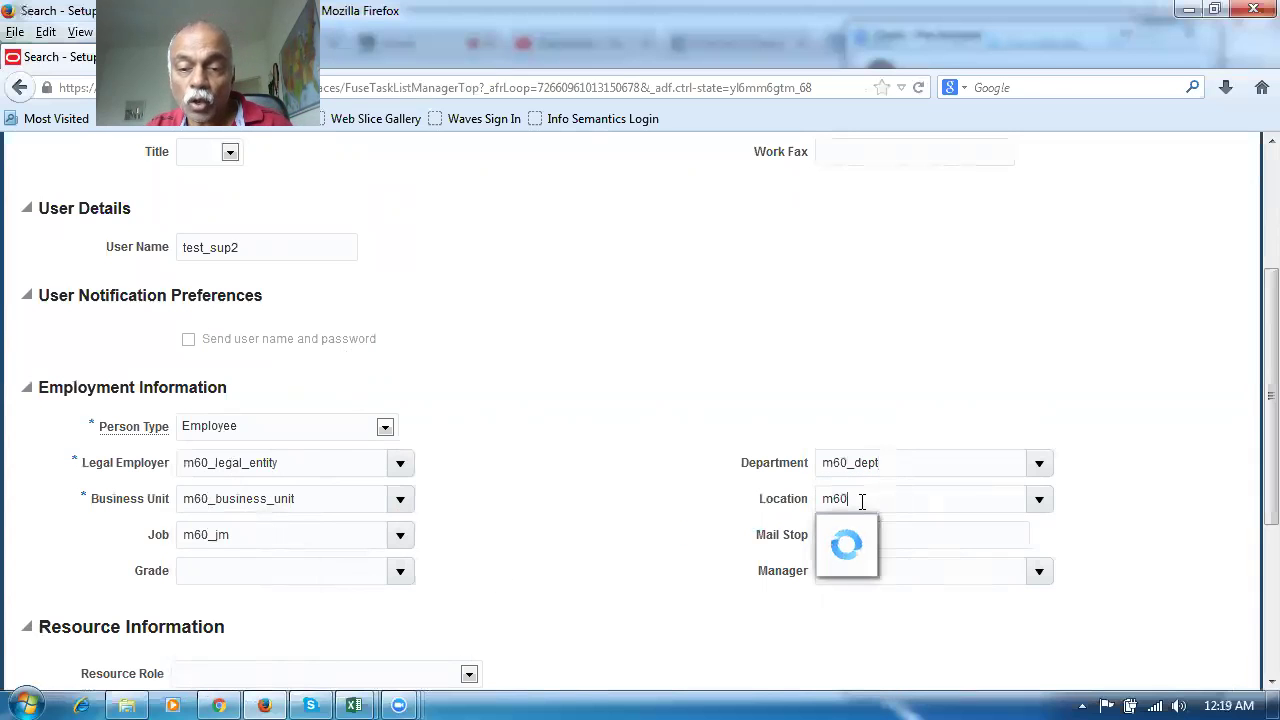
click(882, 563)
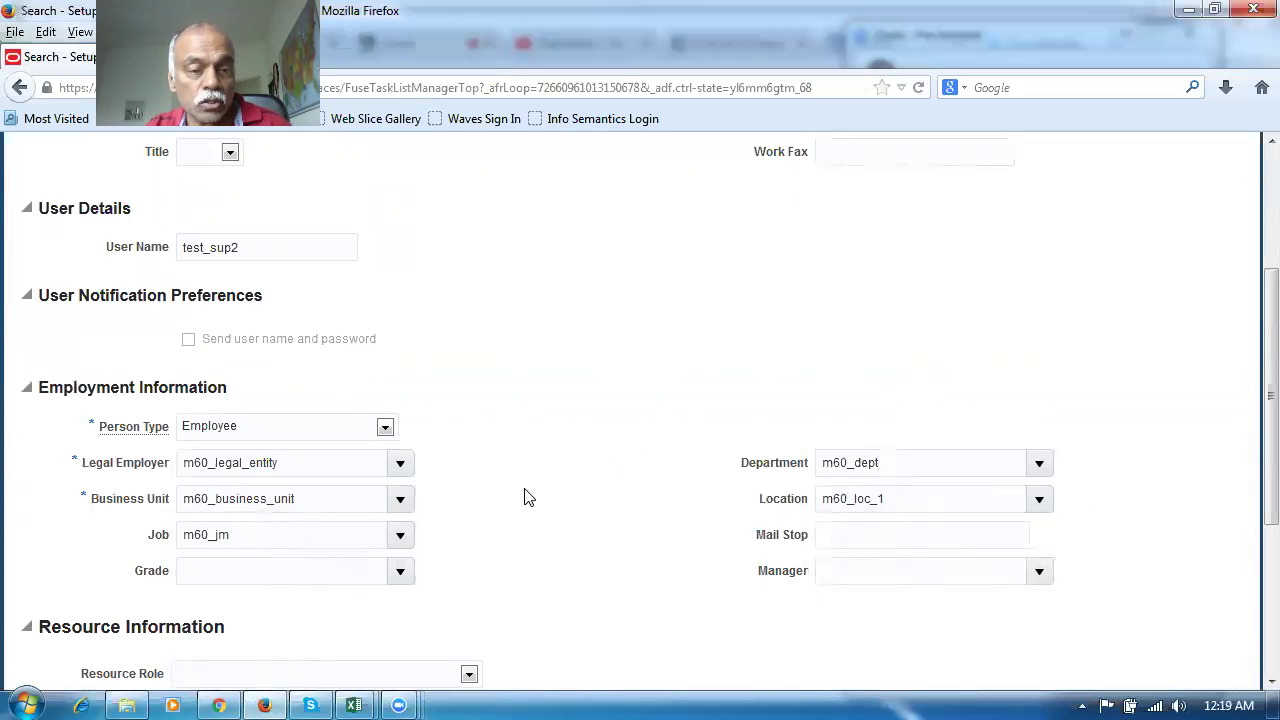
scroll(530, 448, up, 3)
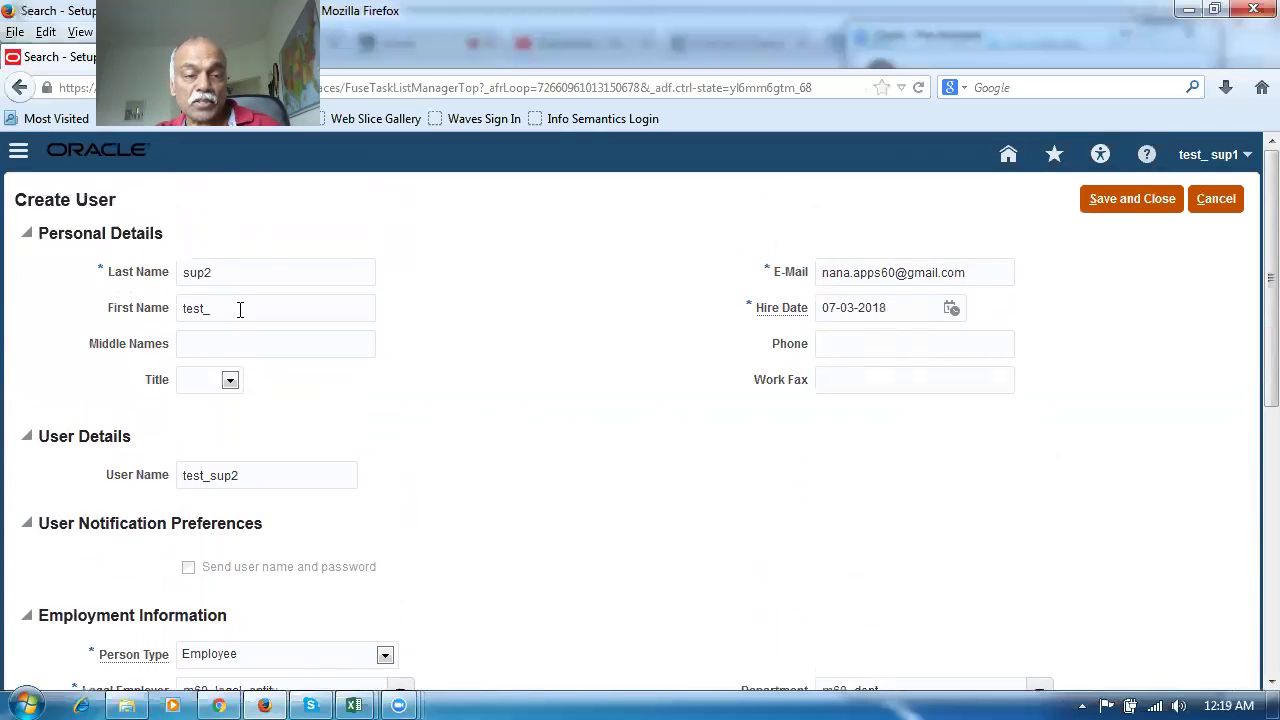
Review the completed Create User form and save the new employee user
scroll(550, 360, down, 3)
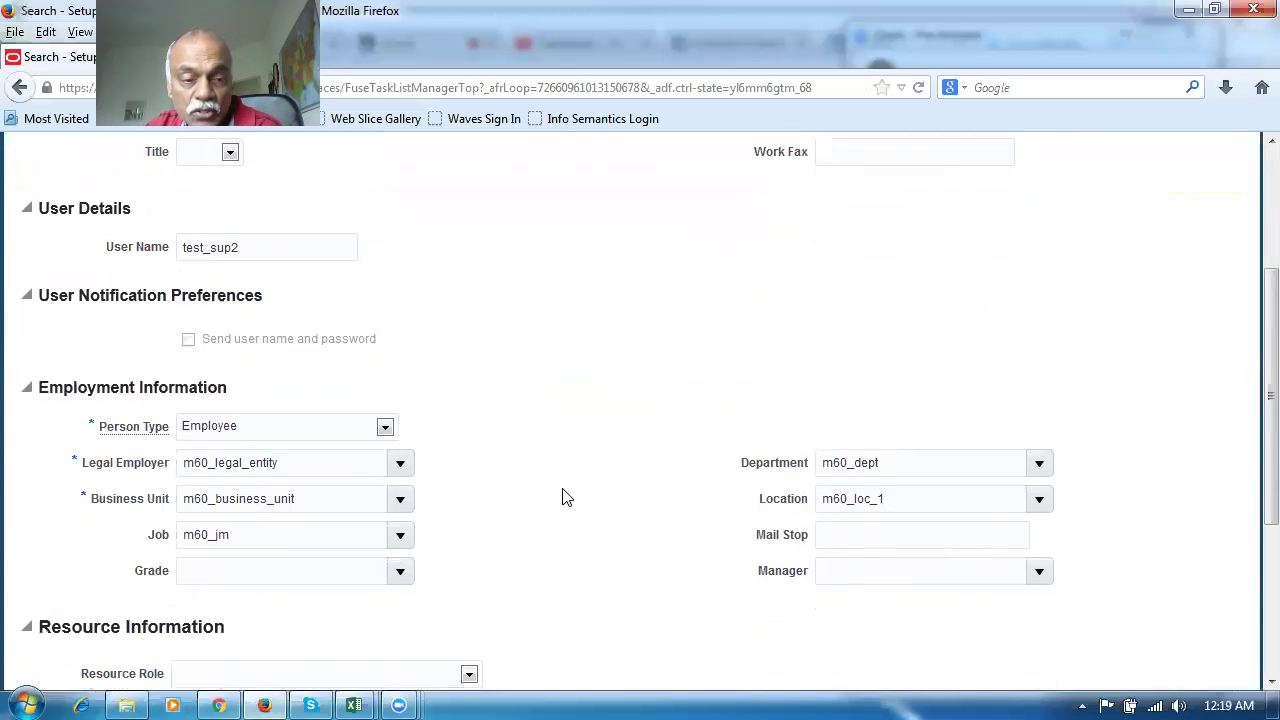
scroll(565, 498, up, 1)
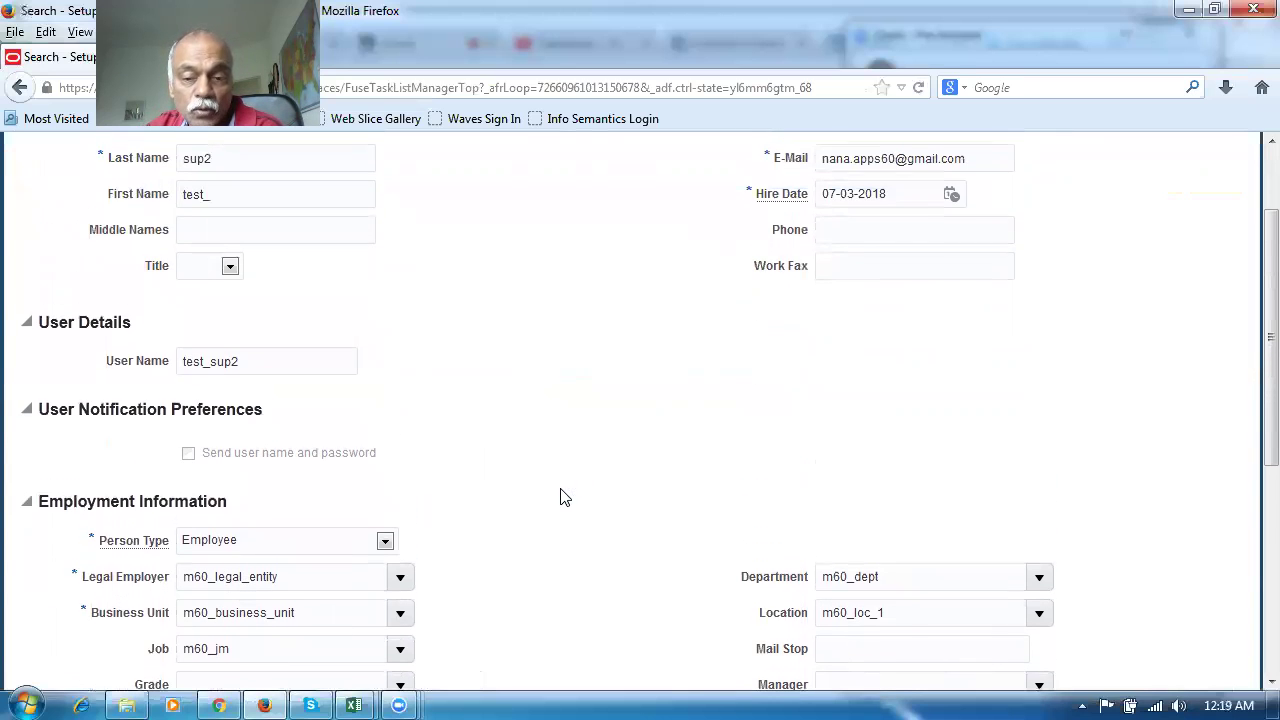
scroll(565, 498, down, 2)
scroll(562, 499, down, 1)
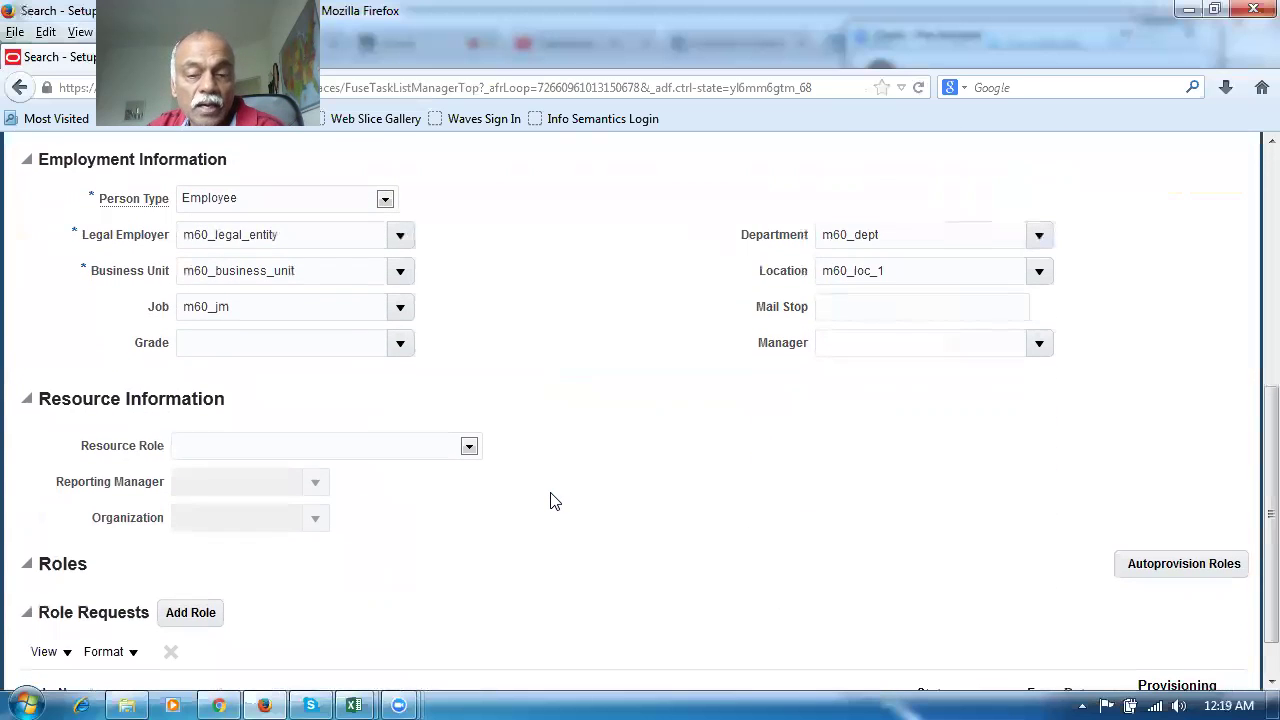
scroll(555, 499, down, 1)
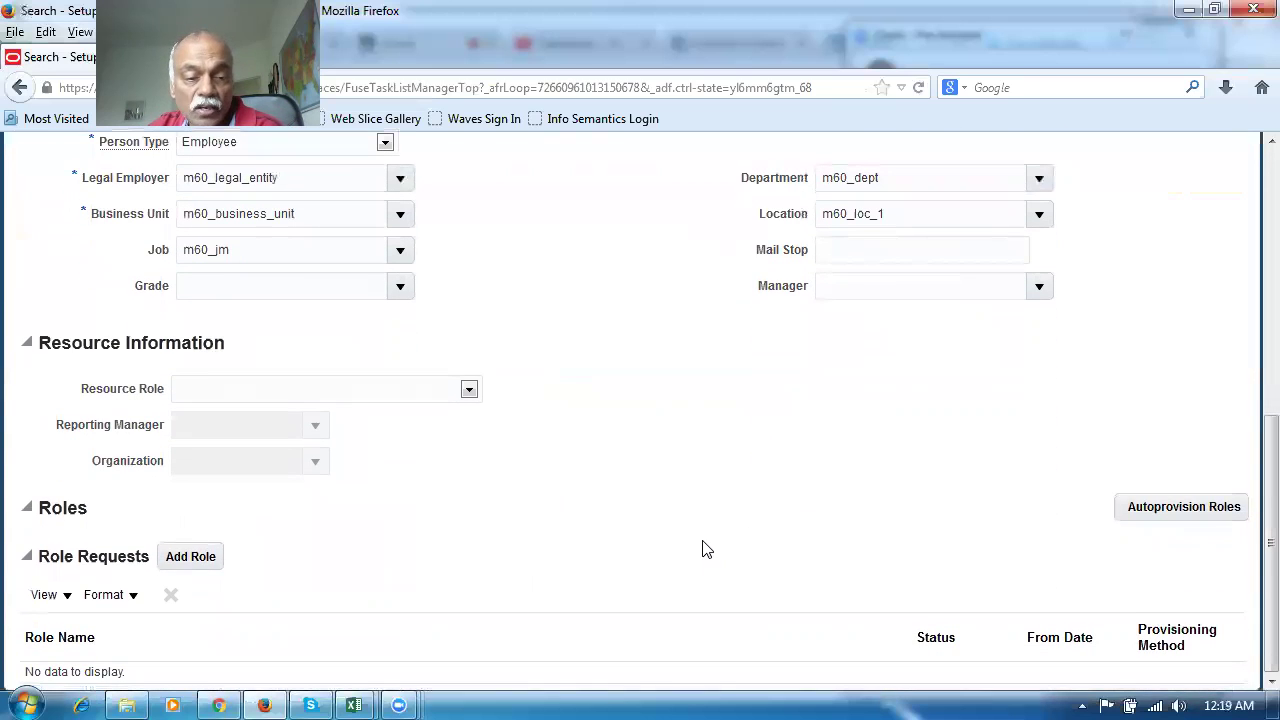
scroll(562, 562, up, 5)
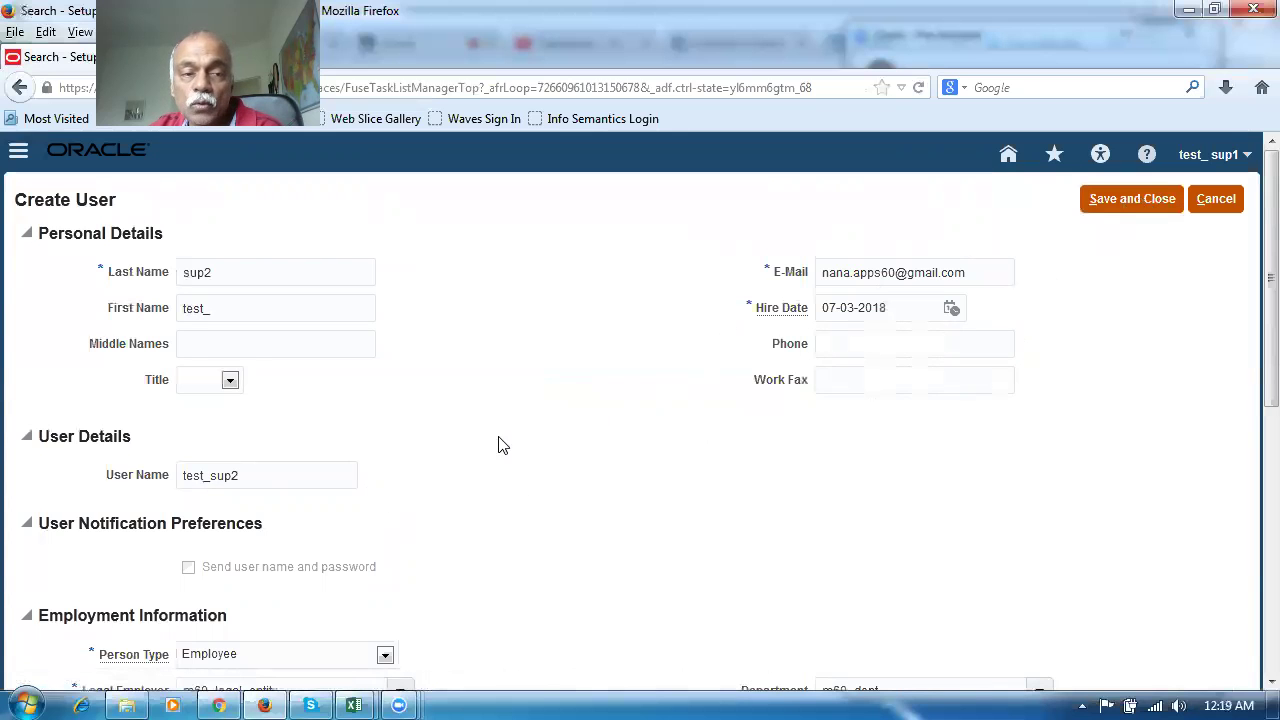
scroll(478, 417, down, 8)
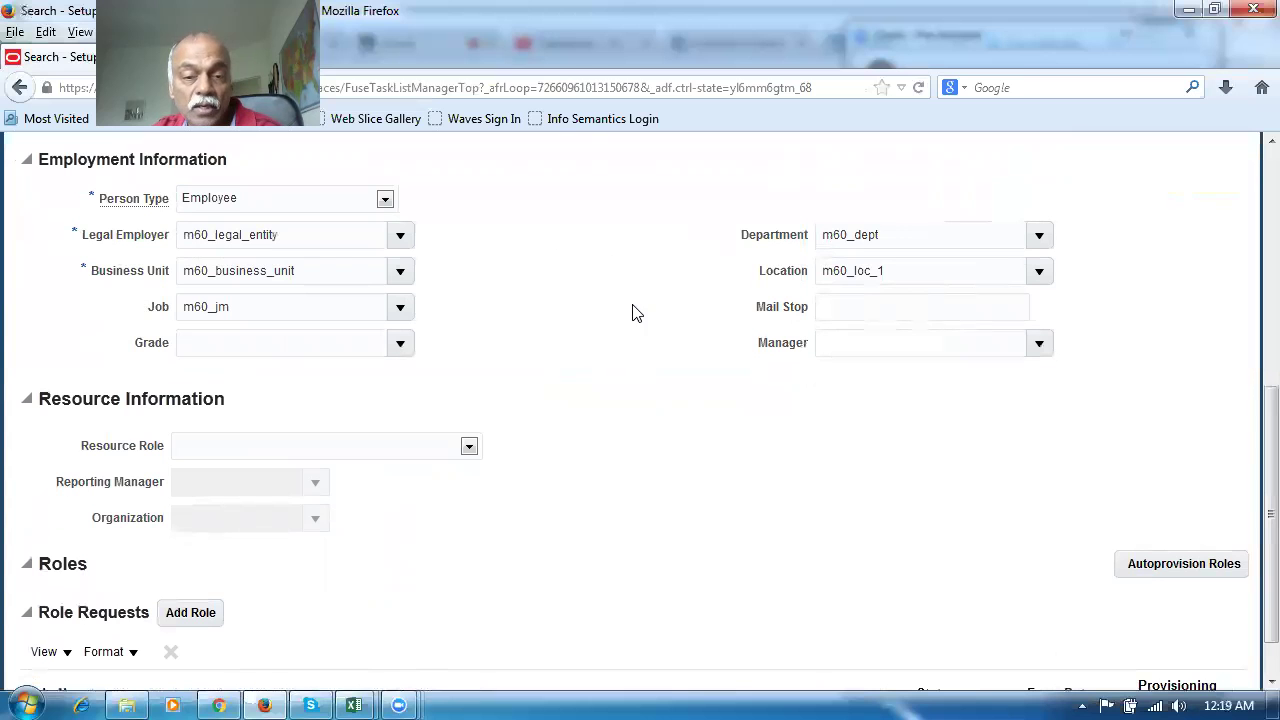
scroll(682, 347, up, 8)
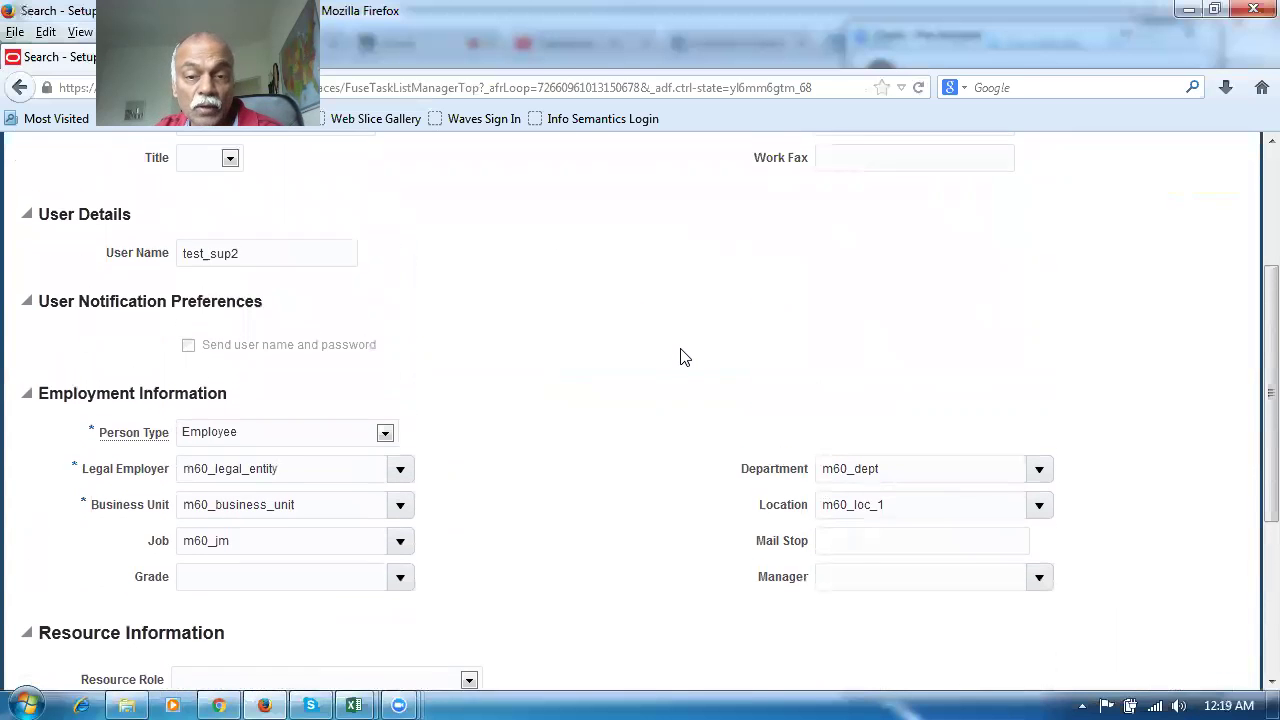
click(1126, 204)
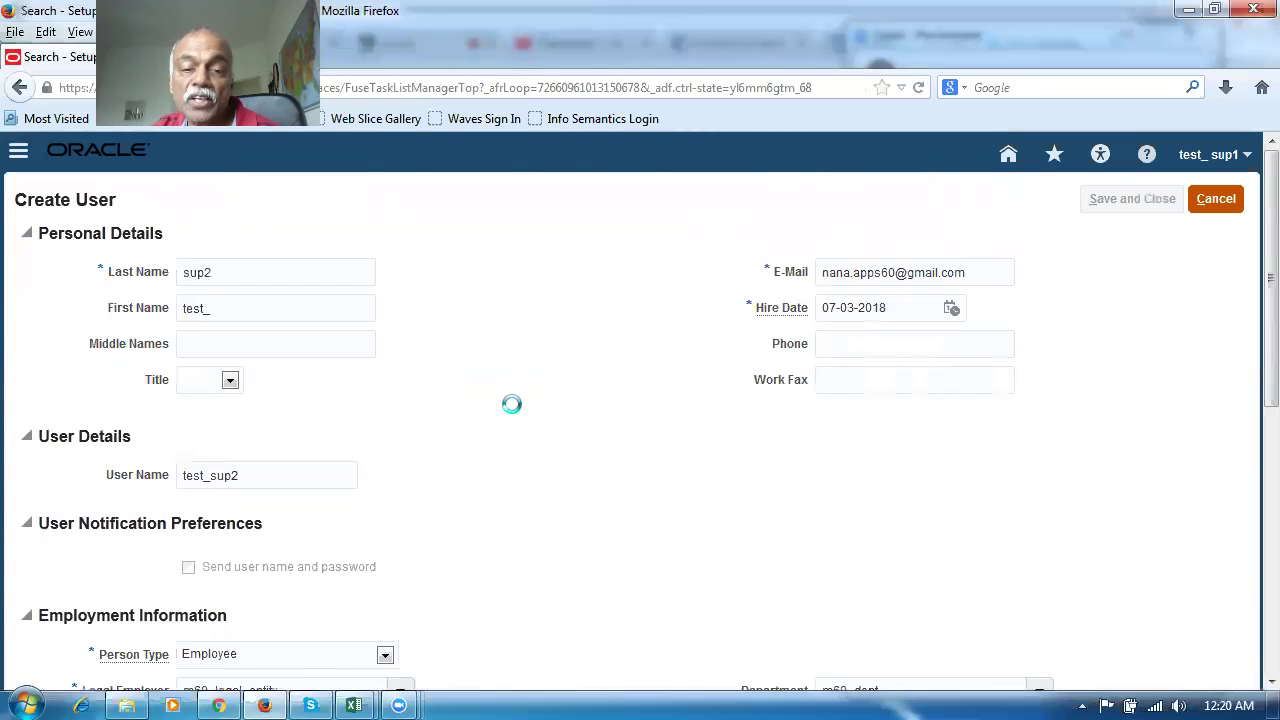
Leave the Search Person page with Done and sign out of the current session
click(20, 153)
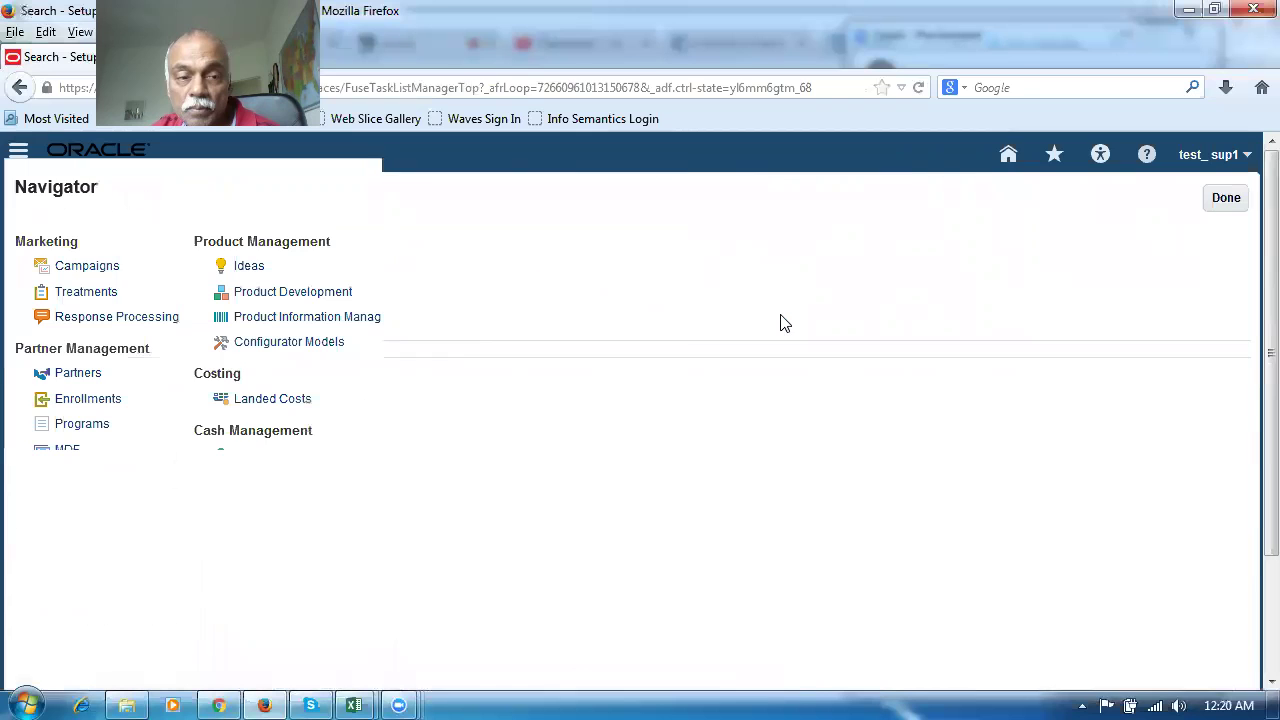
scroll(815, 375, down, 5)
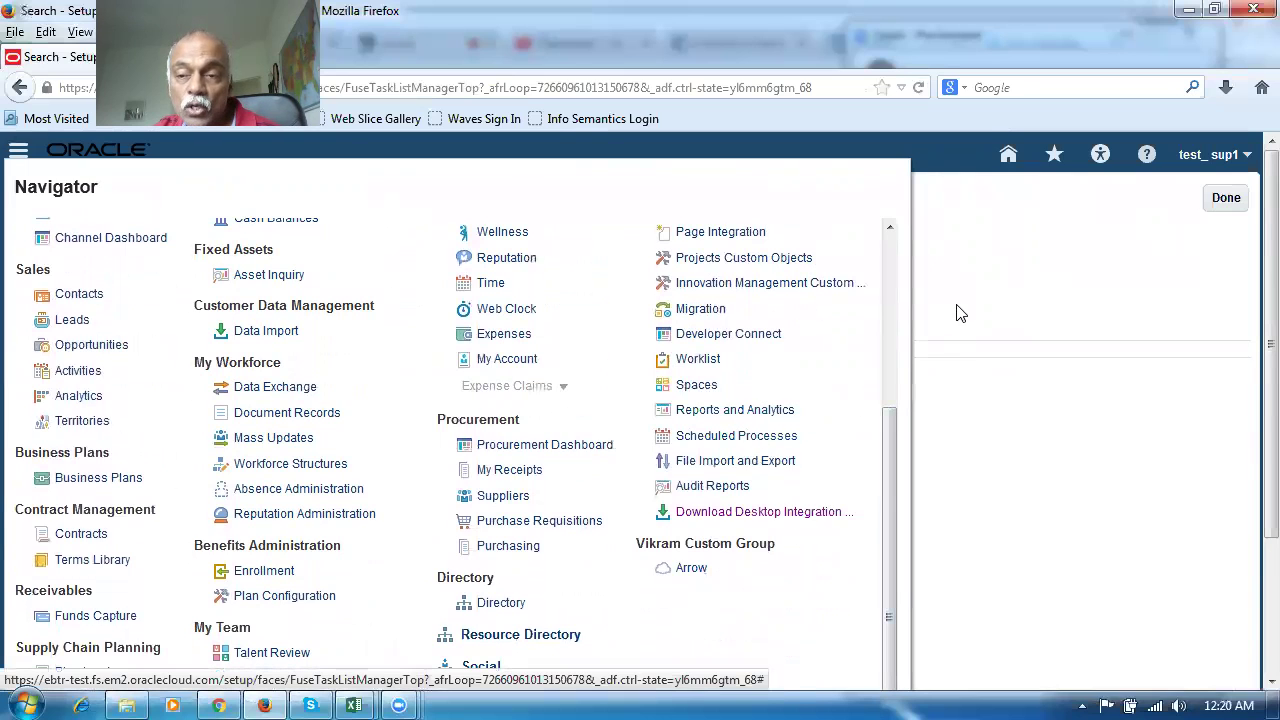
click(1041, 273)
click(1232, 197)
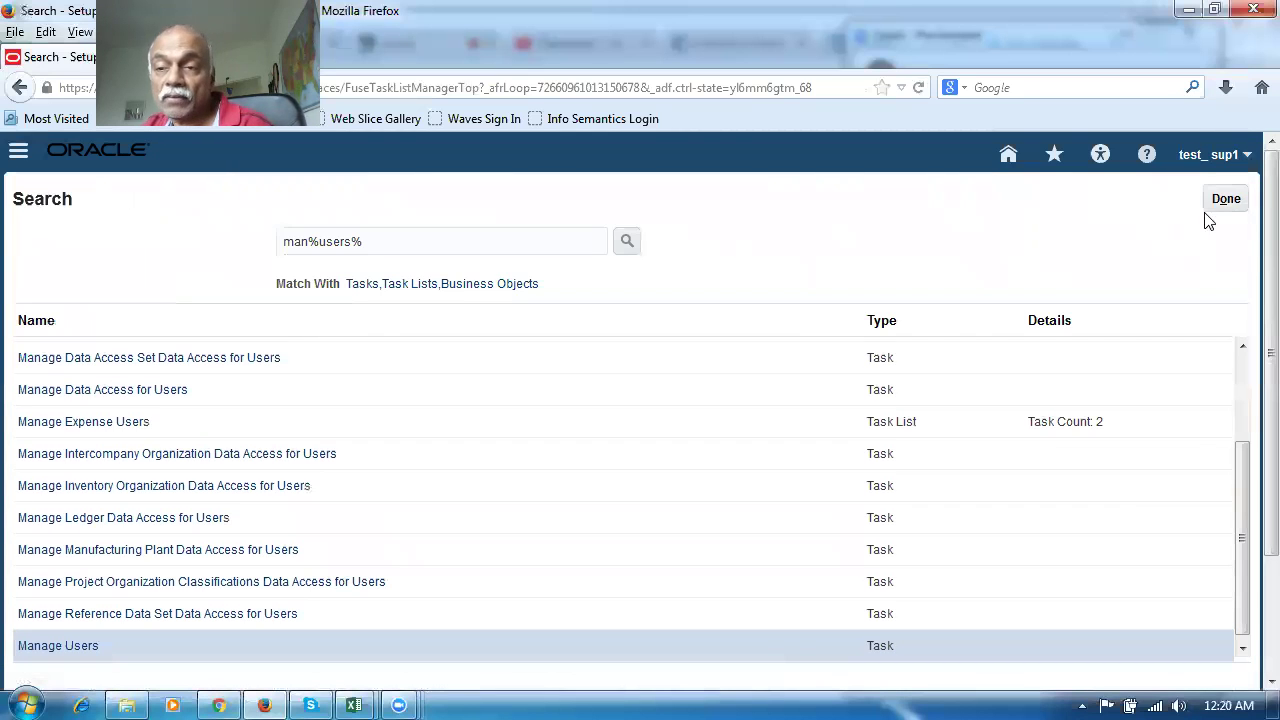
click(1205, 158)
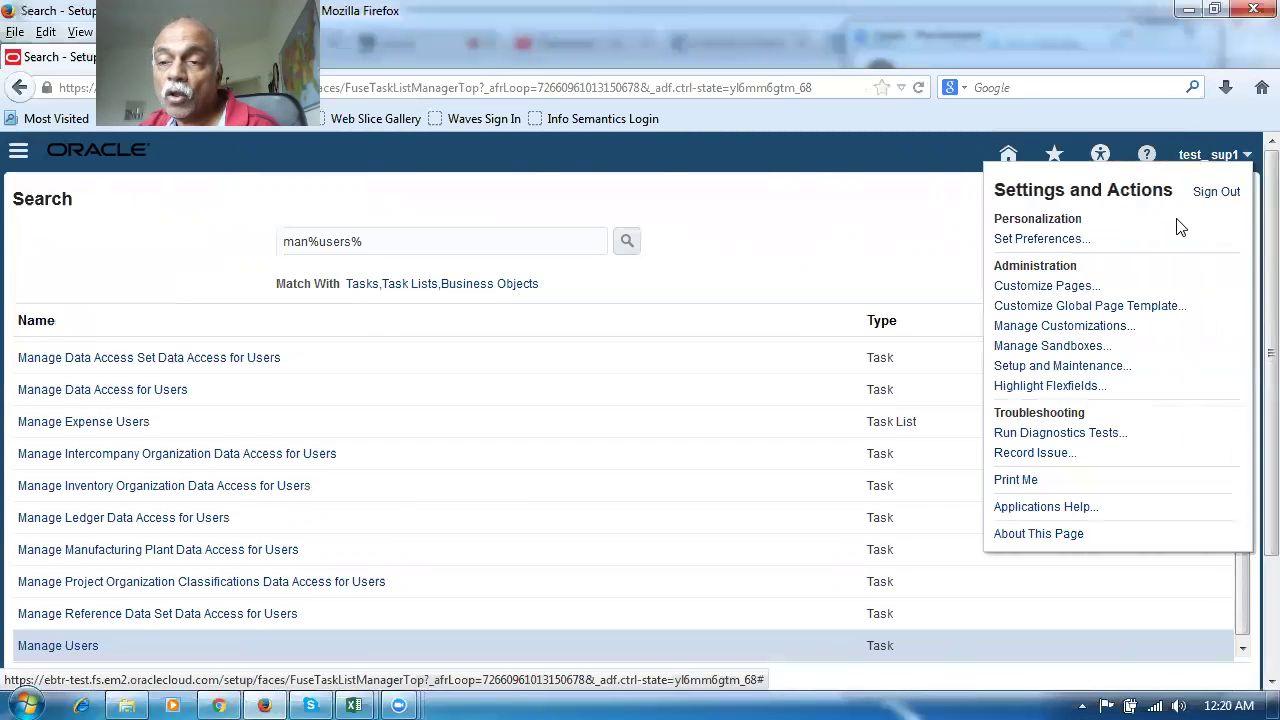
click(1218, 193)
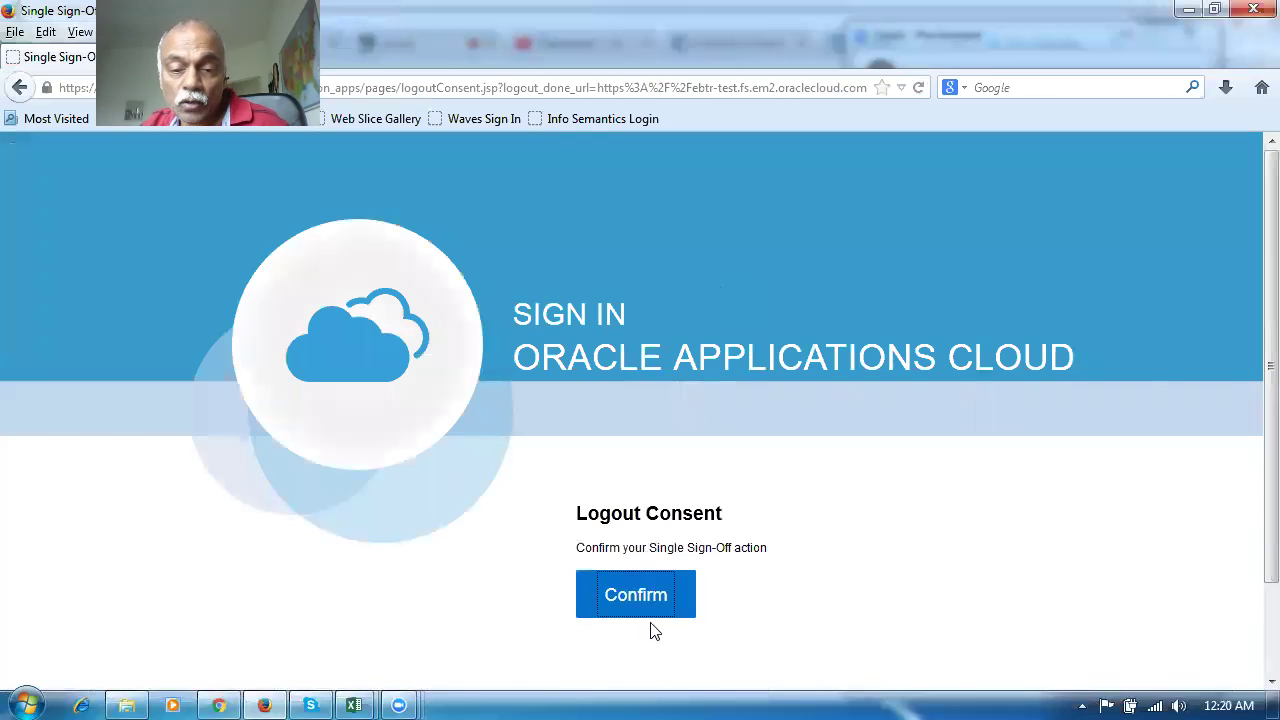
Confirm the sign-out and sign in as the saved m60 employee user with its password
click(638, 596)
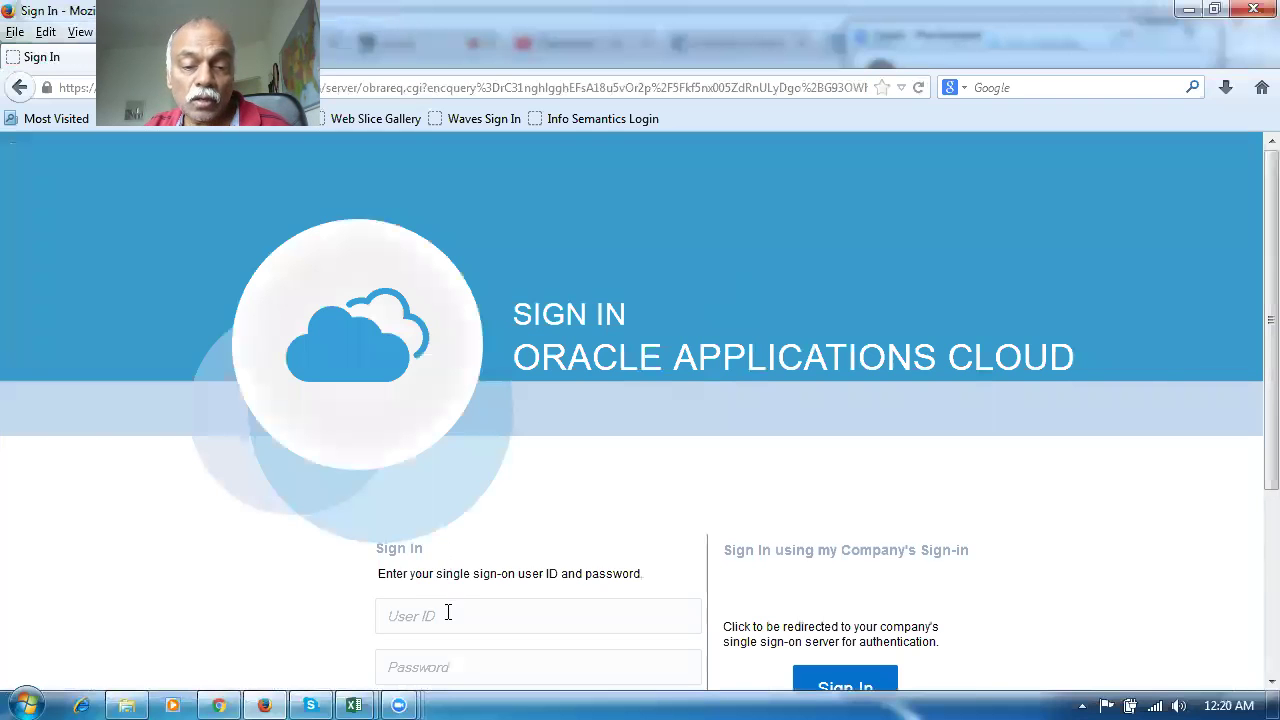
click(448, 613)
text(m60)
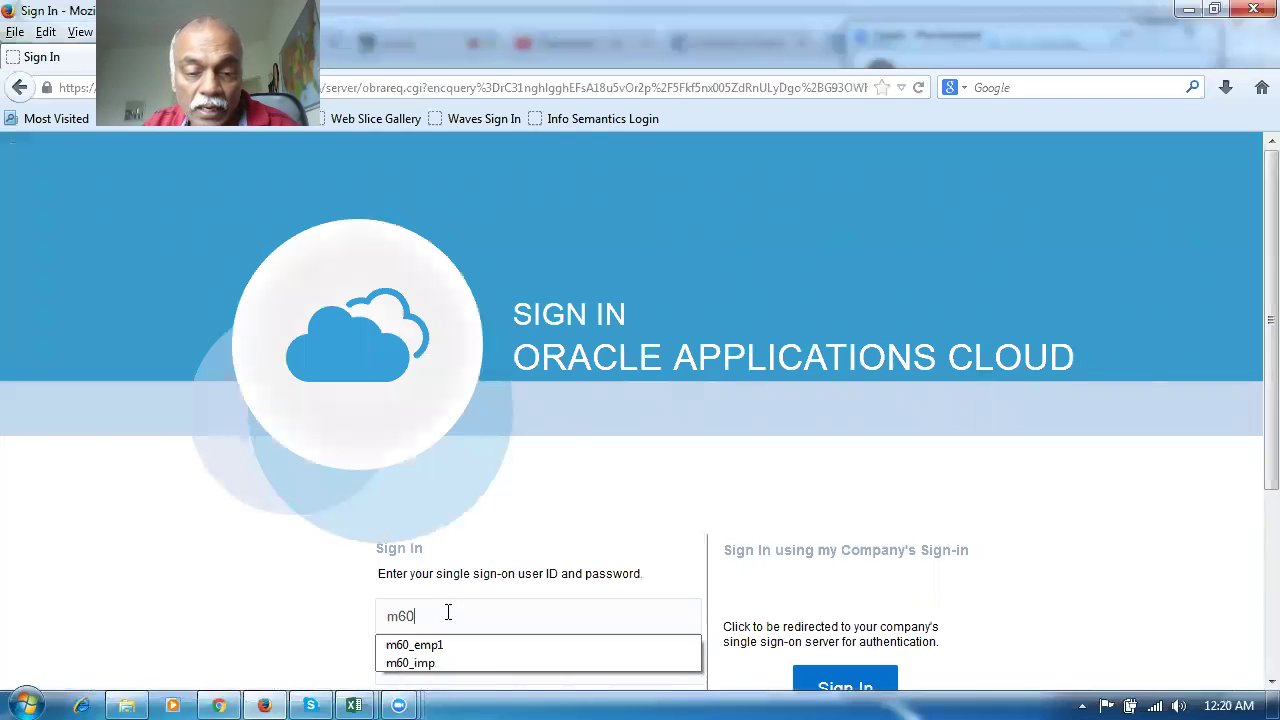
click(445, 644)
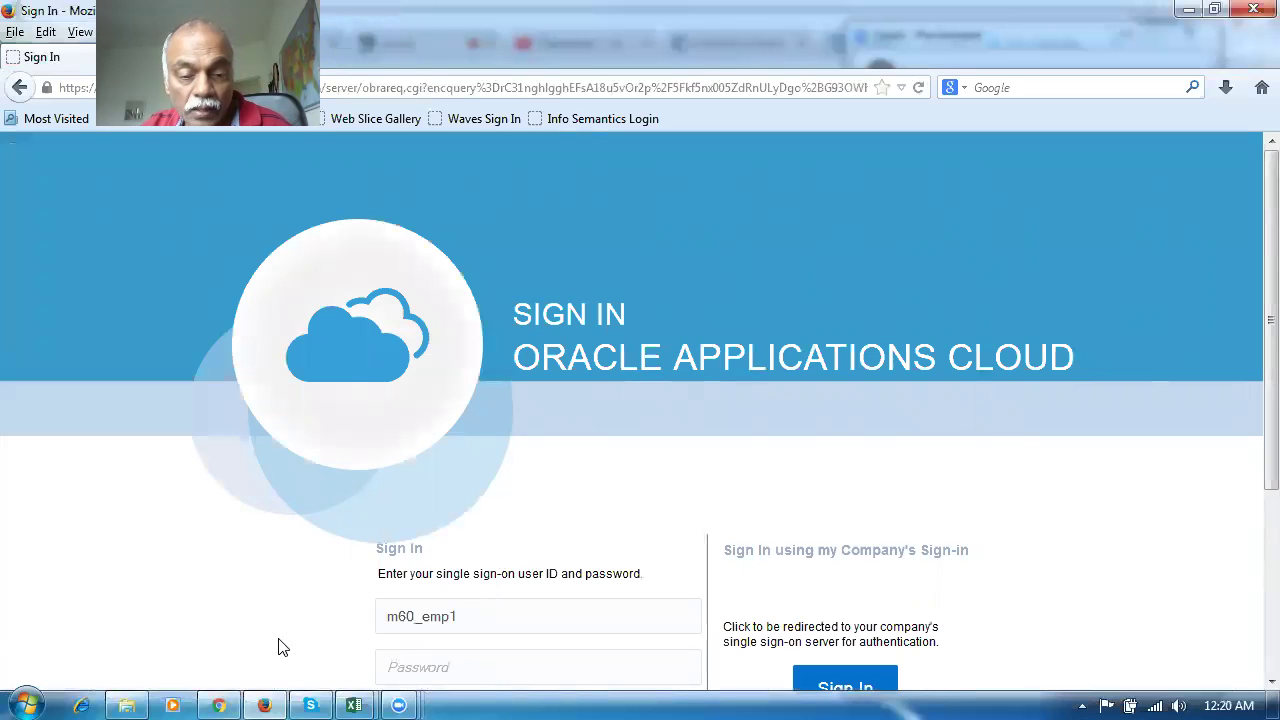
text(••)
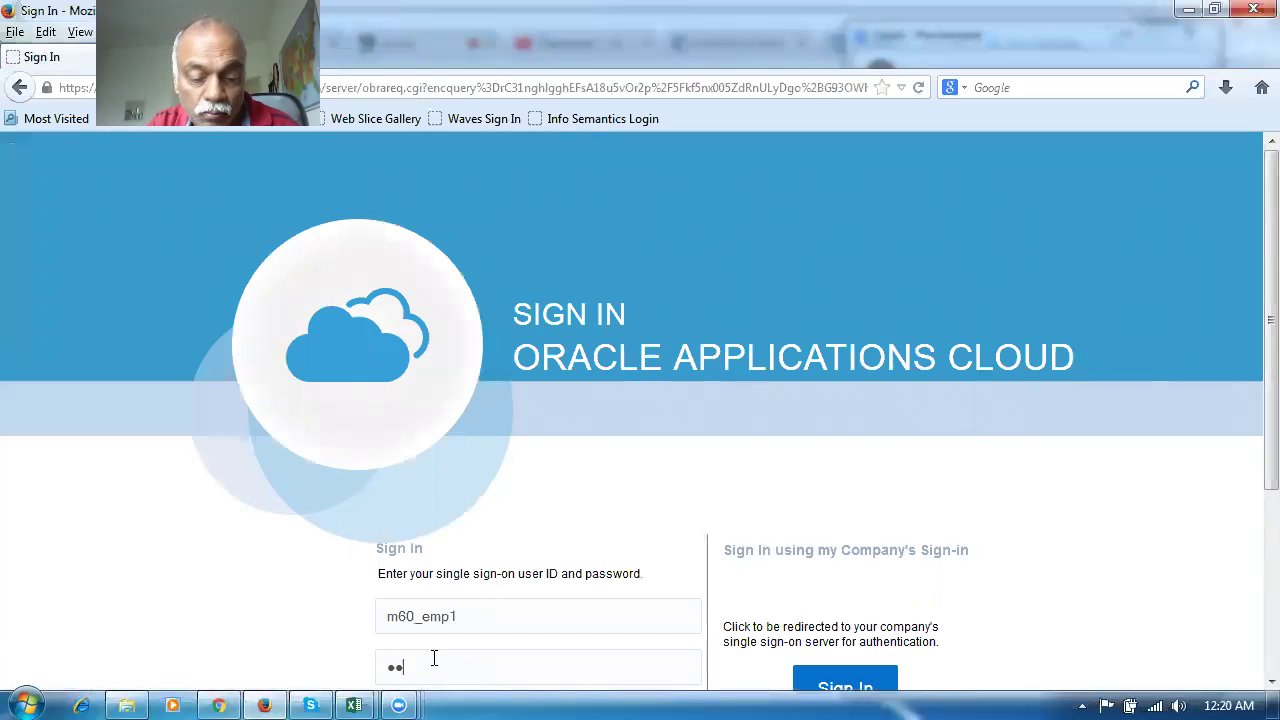
key(Return)
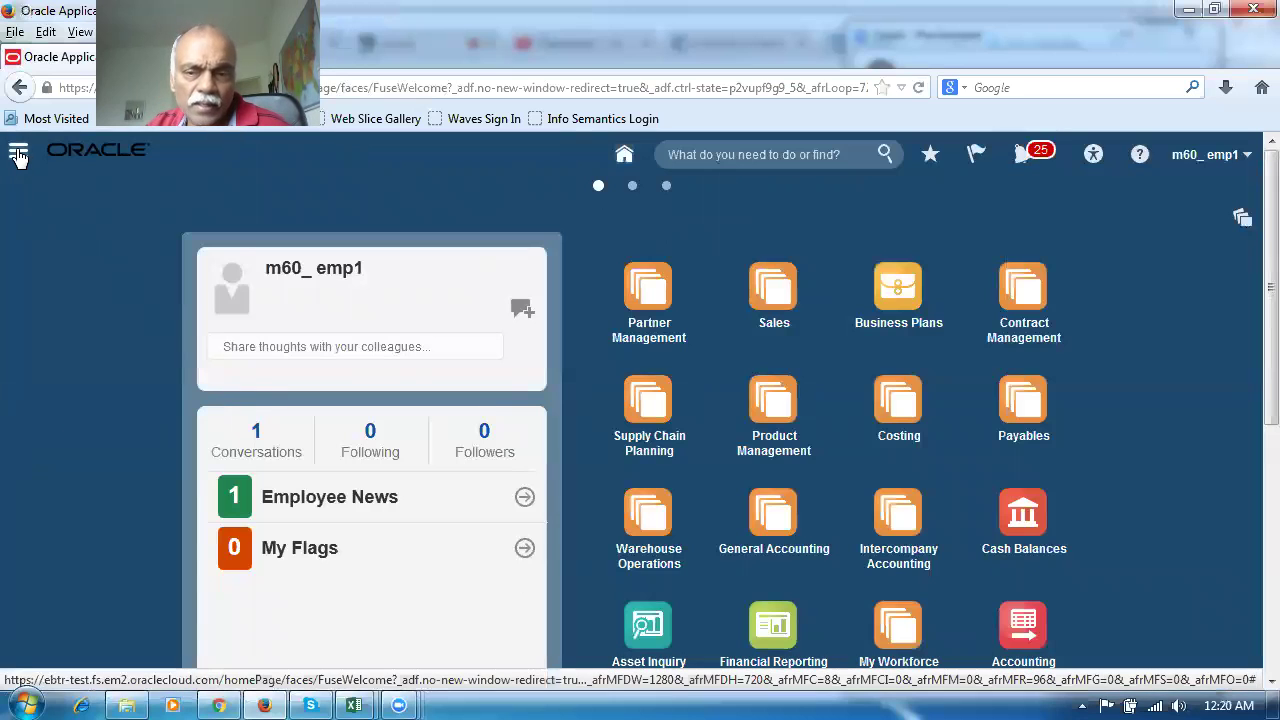
click(18, 155)
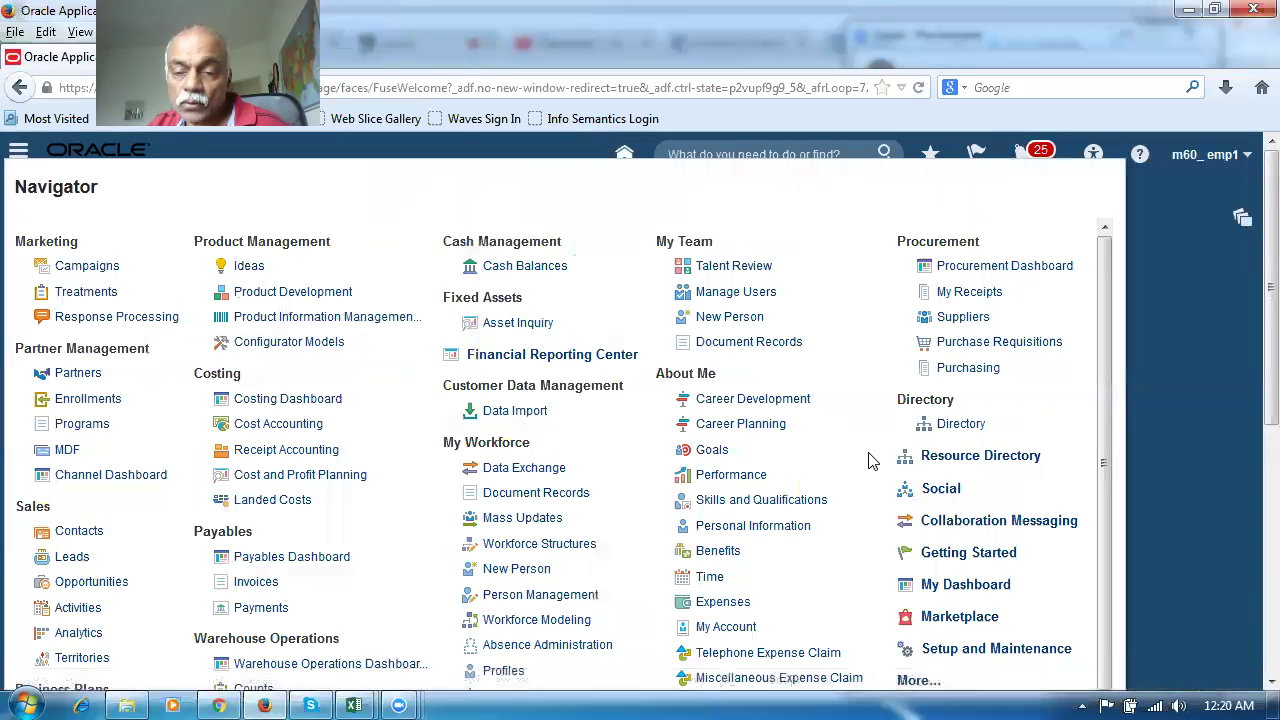
Open the Security Console from the Navigator's additional Tools links
scroll(980, 645, down, 1)
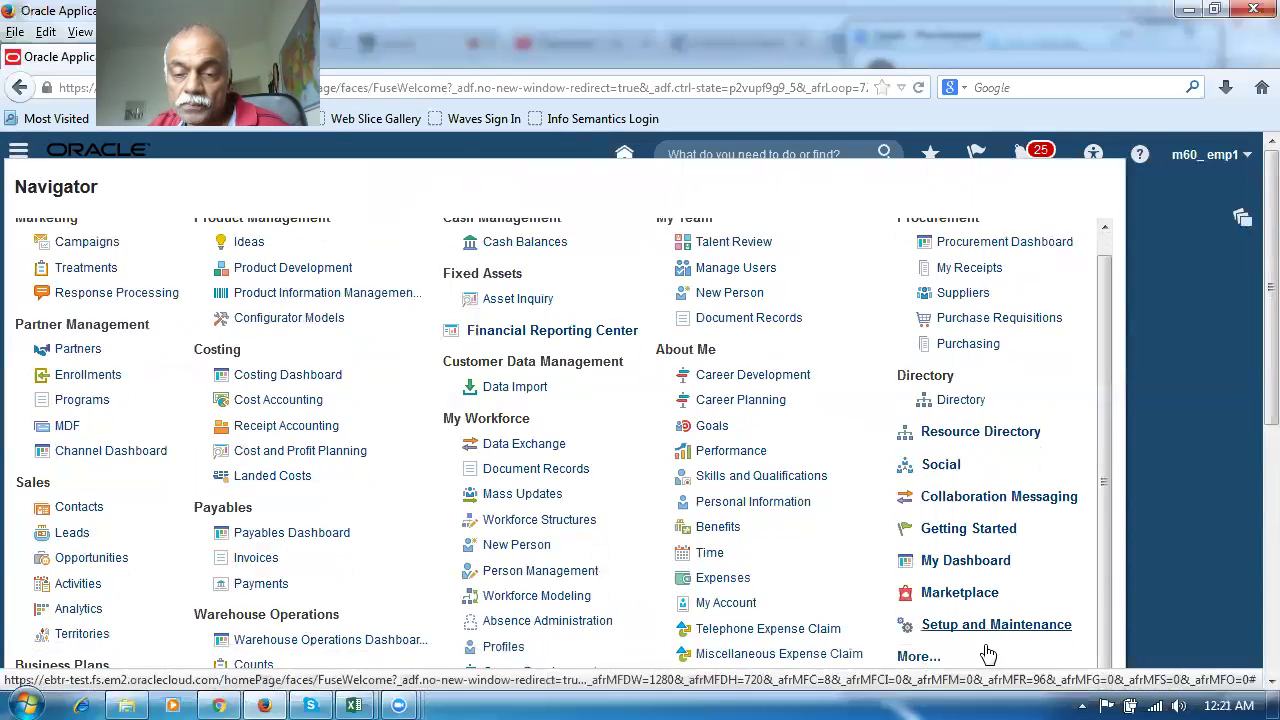
click(920, 641)
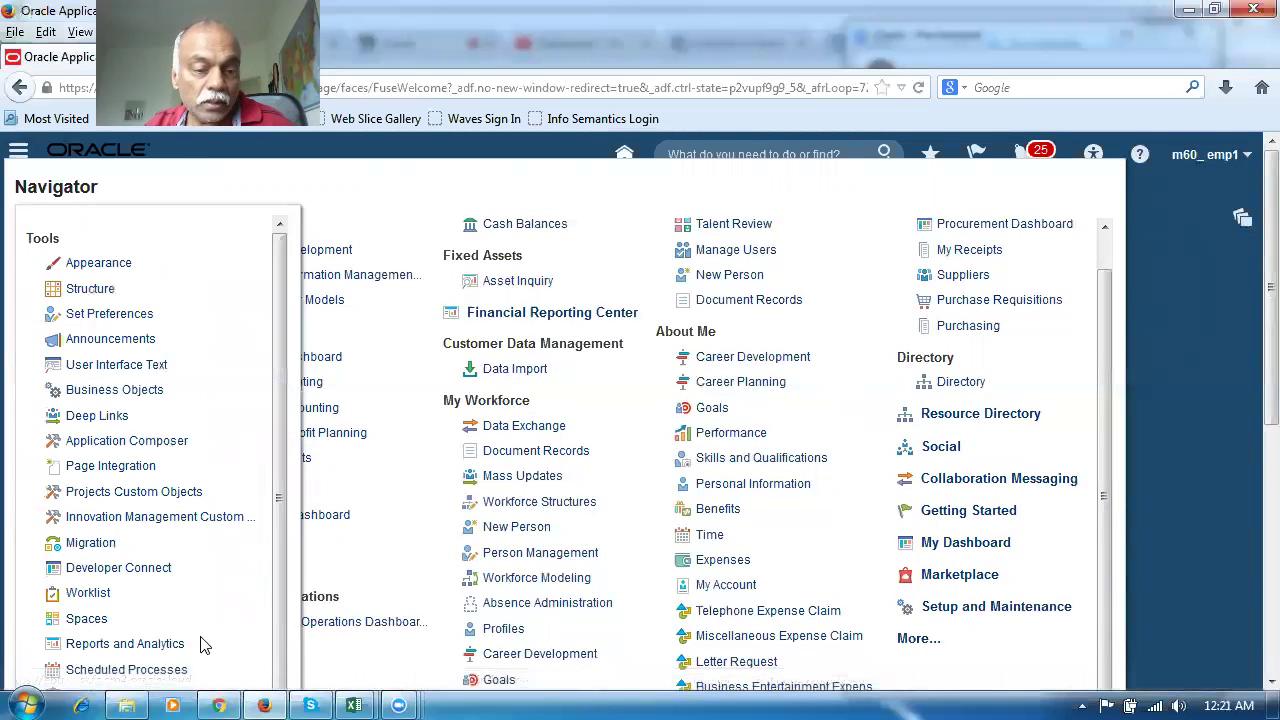
scroll(155, 636, down, 1)
click(135, 652)
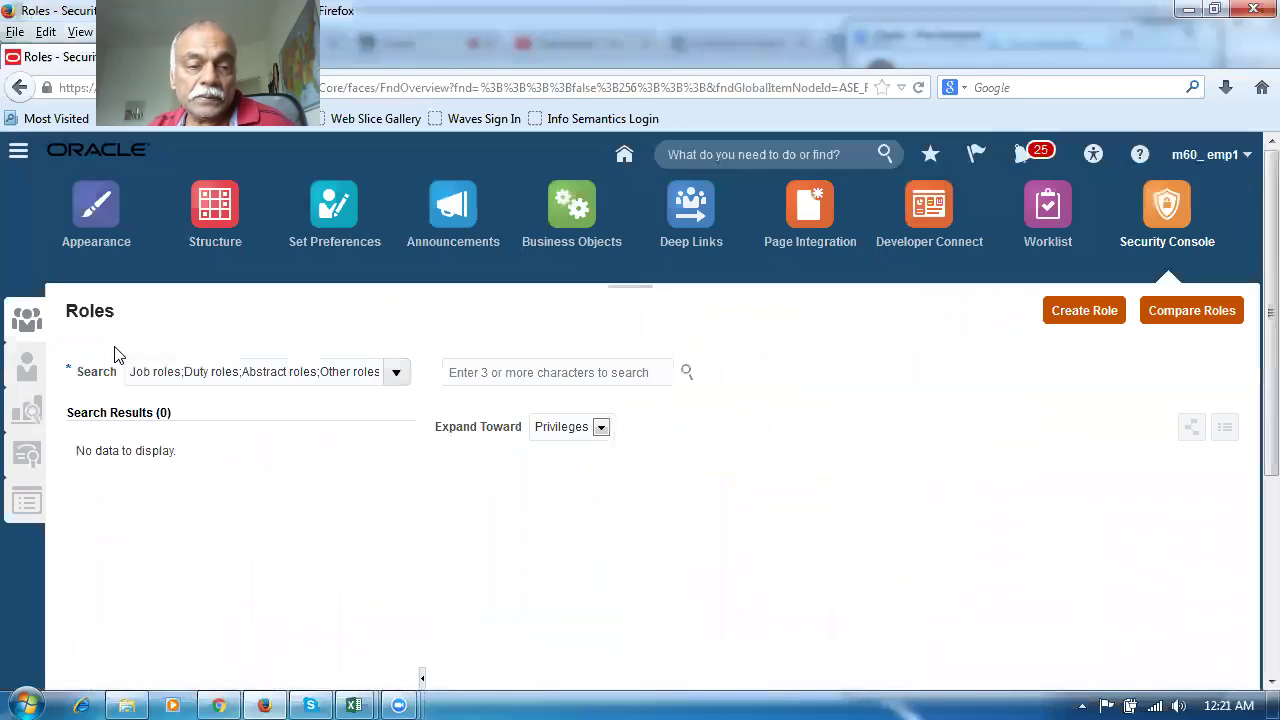
Search user accounts for the test user and open the m60_jm account's details
click(24, 374)
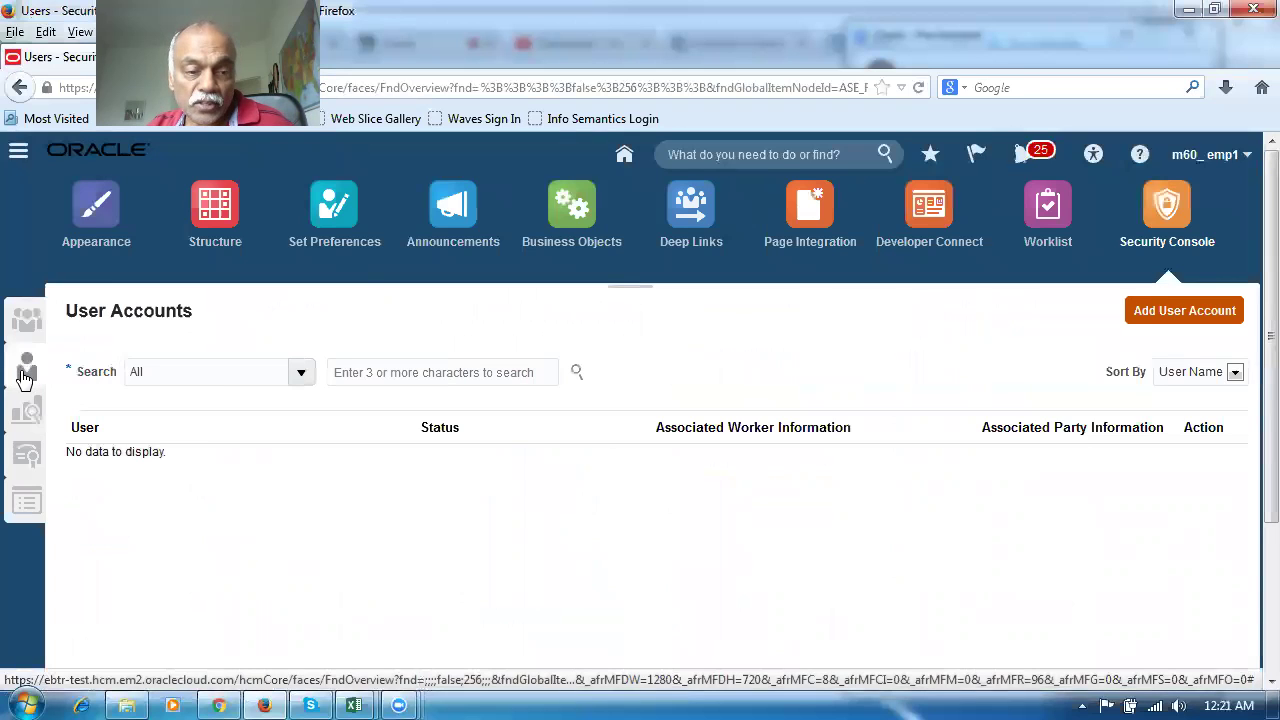
click(524, 375)
text(test_)
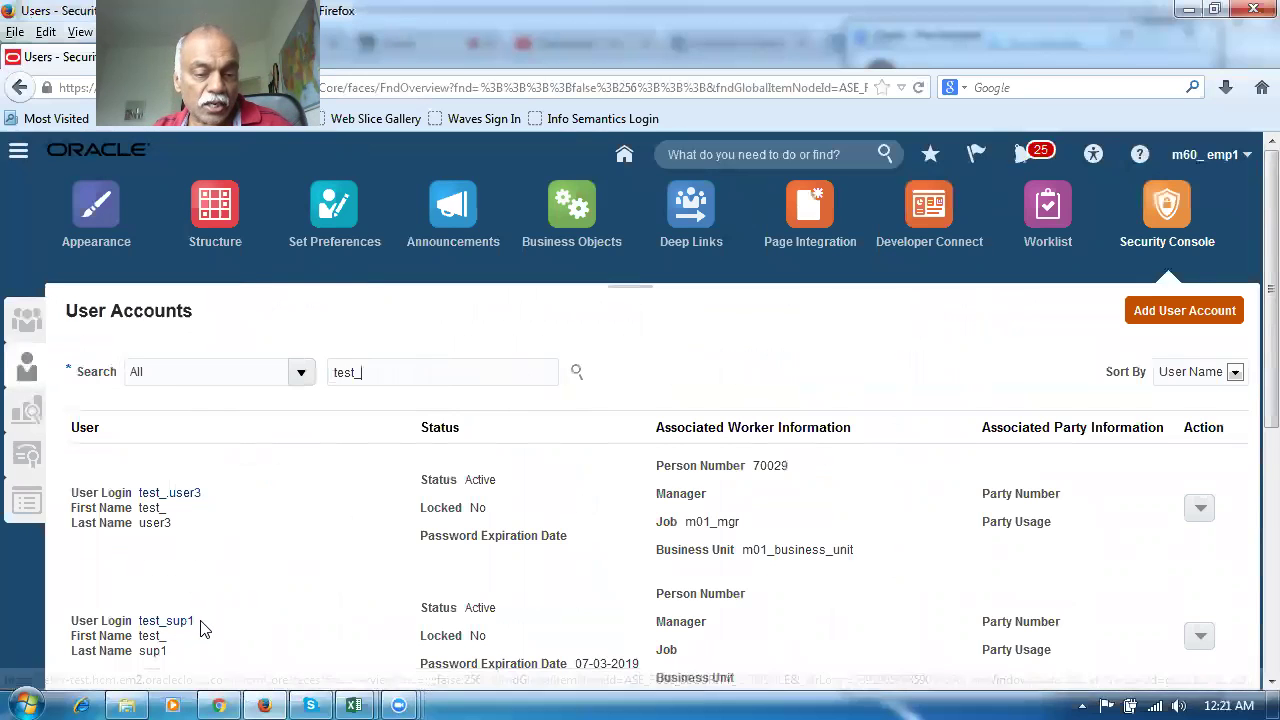
scroll(200, 630, down, 2)
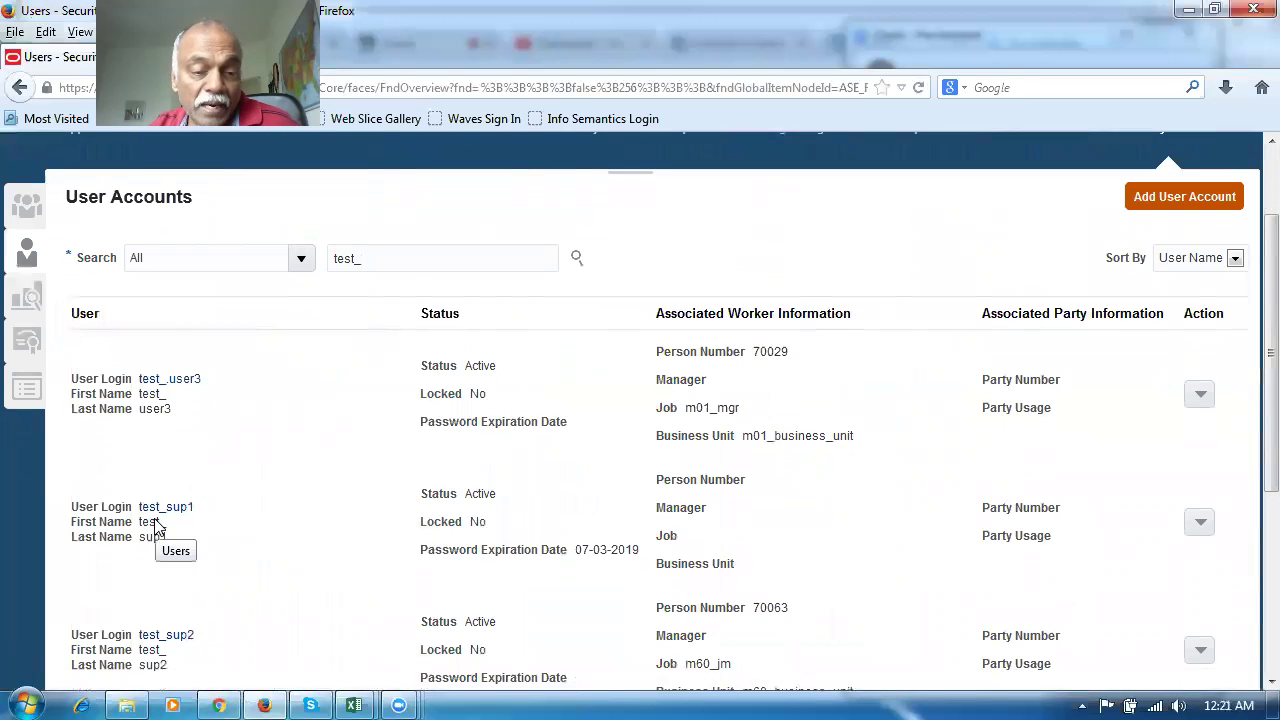
click(166, 635)
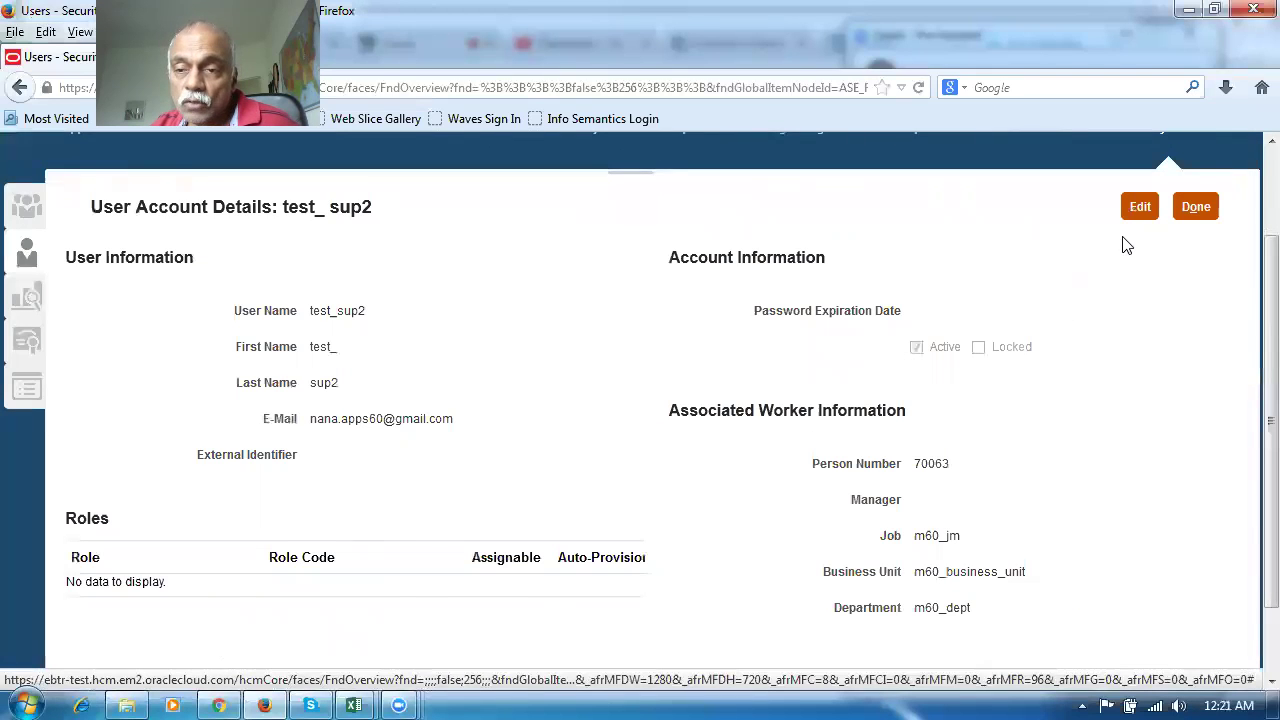
Edit the m60_jm account, manually reset its password and set External Identifier to 1
click(1138, 206)
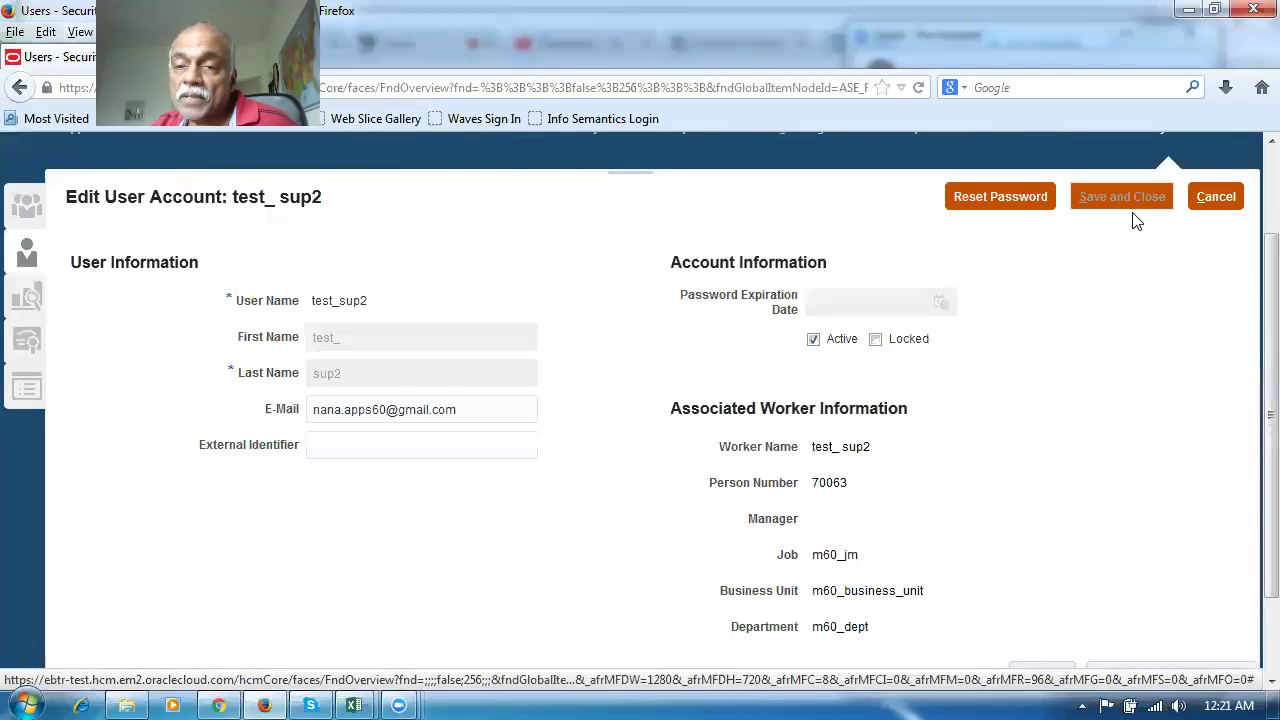
click(1006, 198)
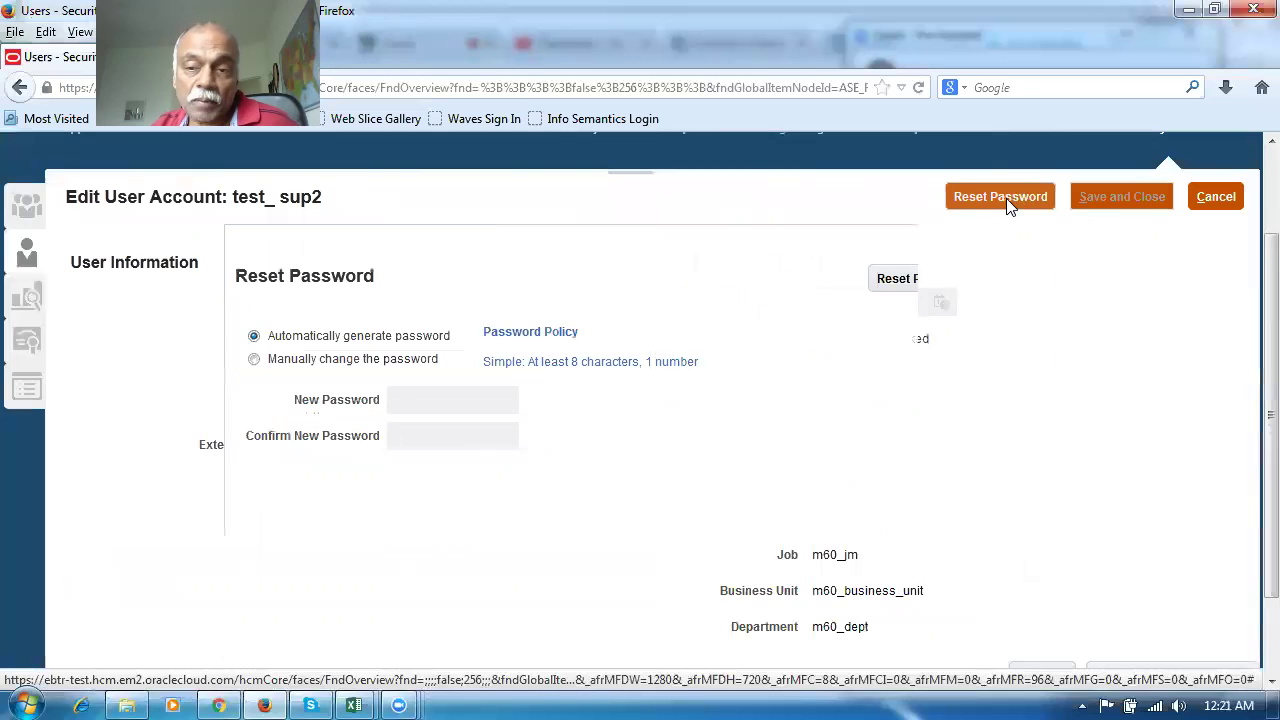
click(254, 359)
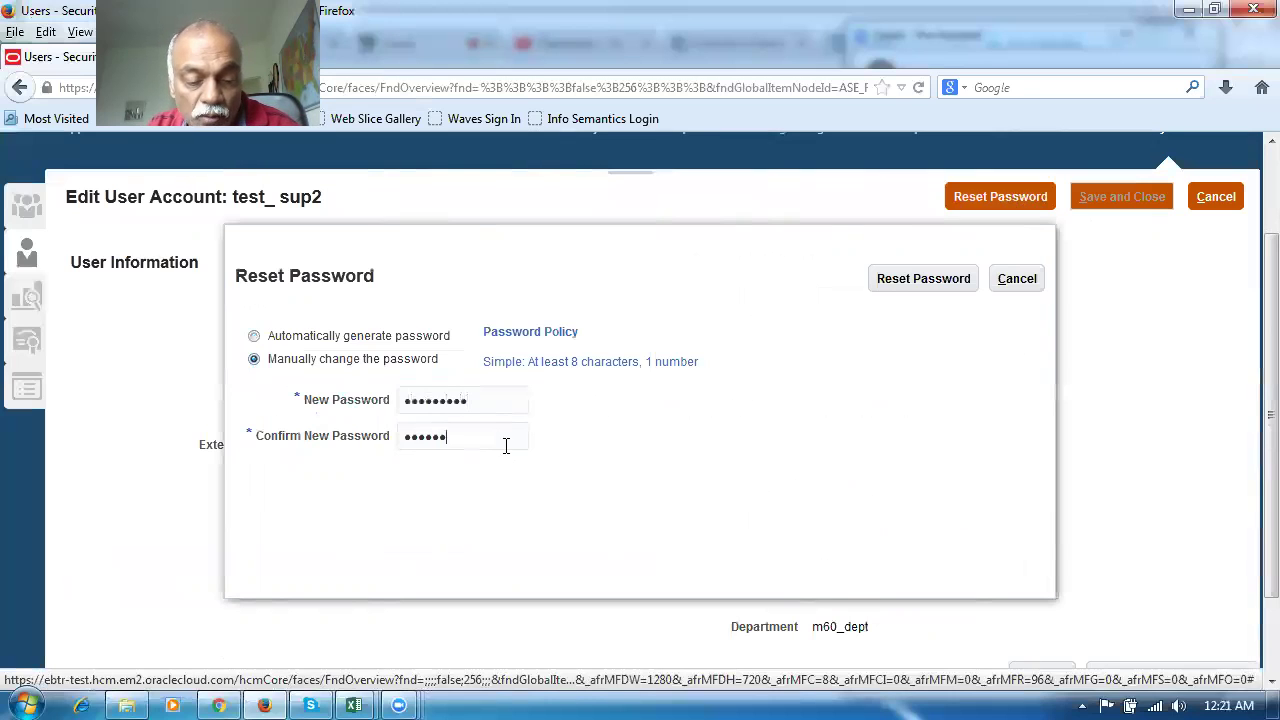
click(924, 280)
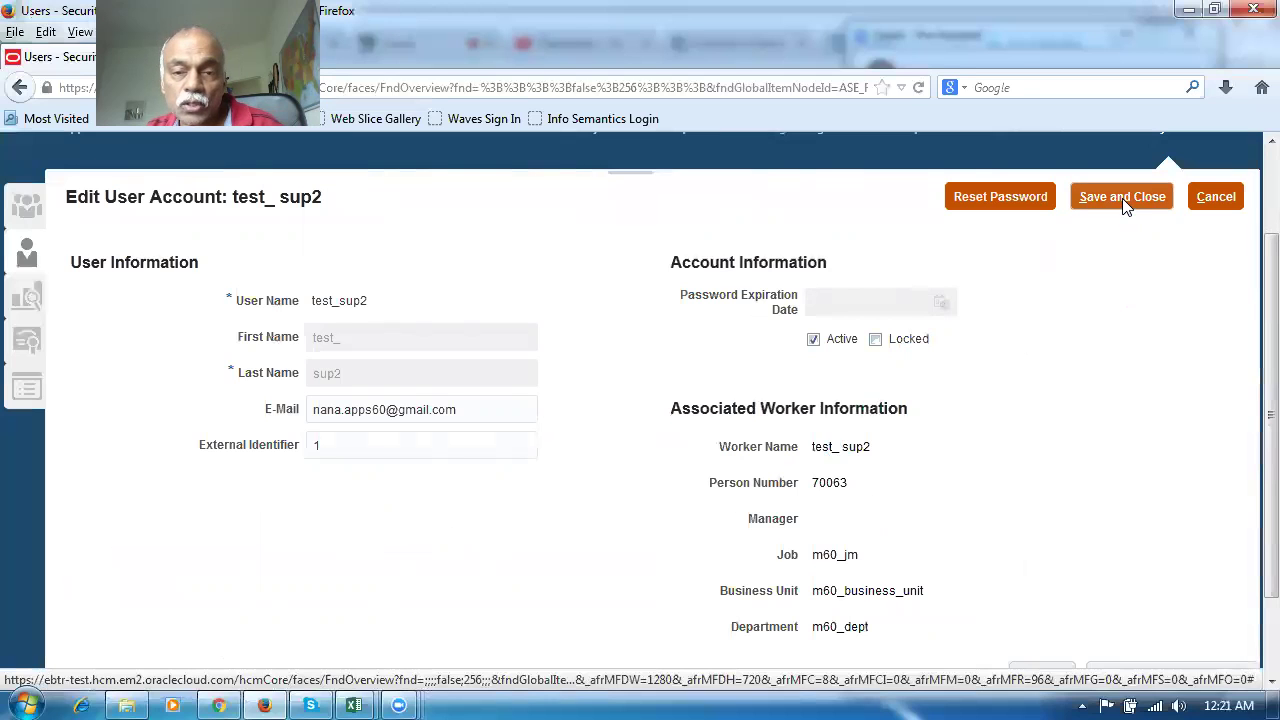
Save the password changes and reopen the user account for editing
click(1122, 198)
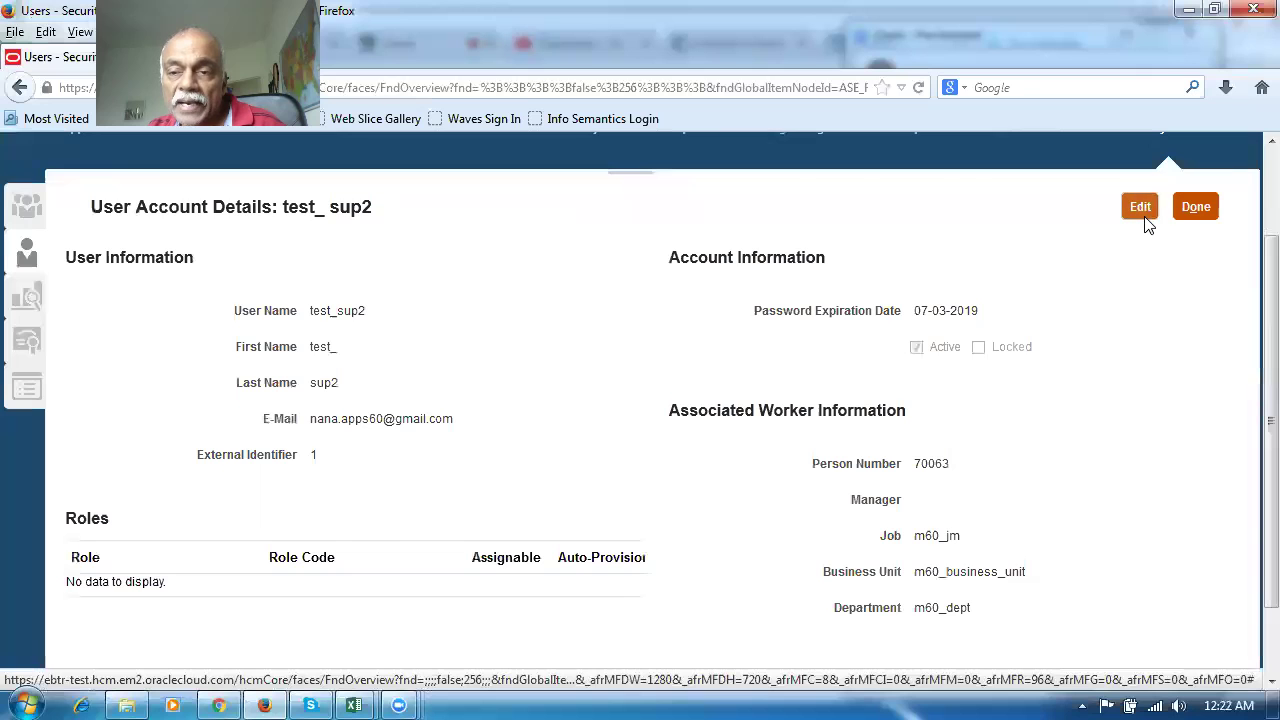
click(1140, 207)
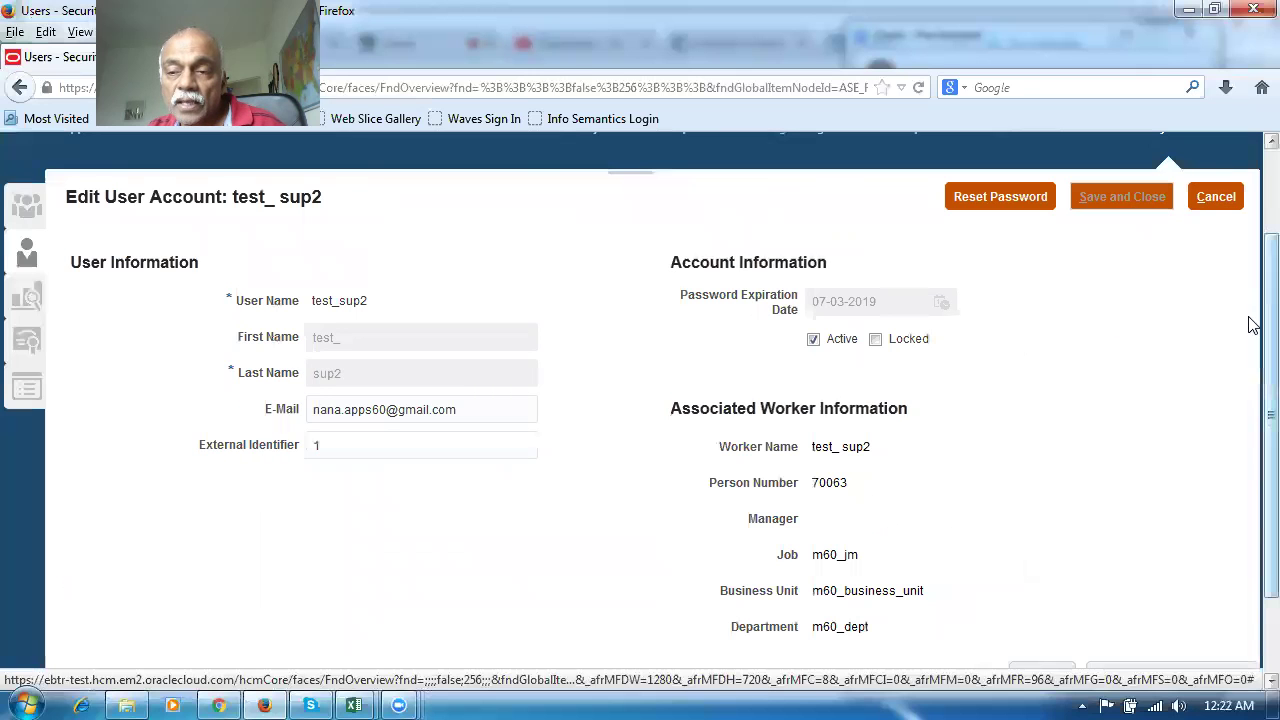
scroll(1252, 325, down, 2)
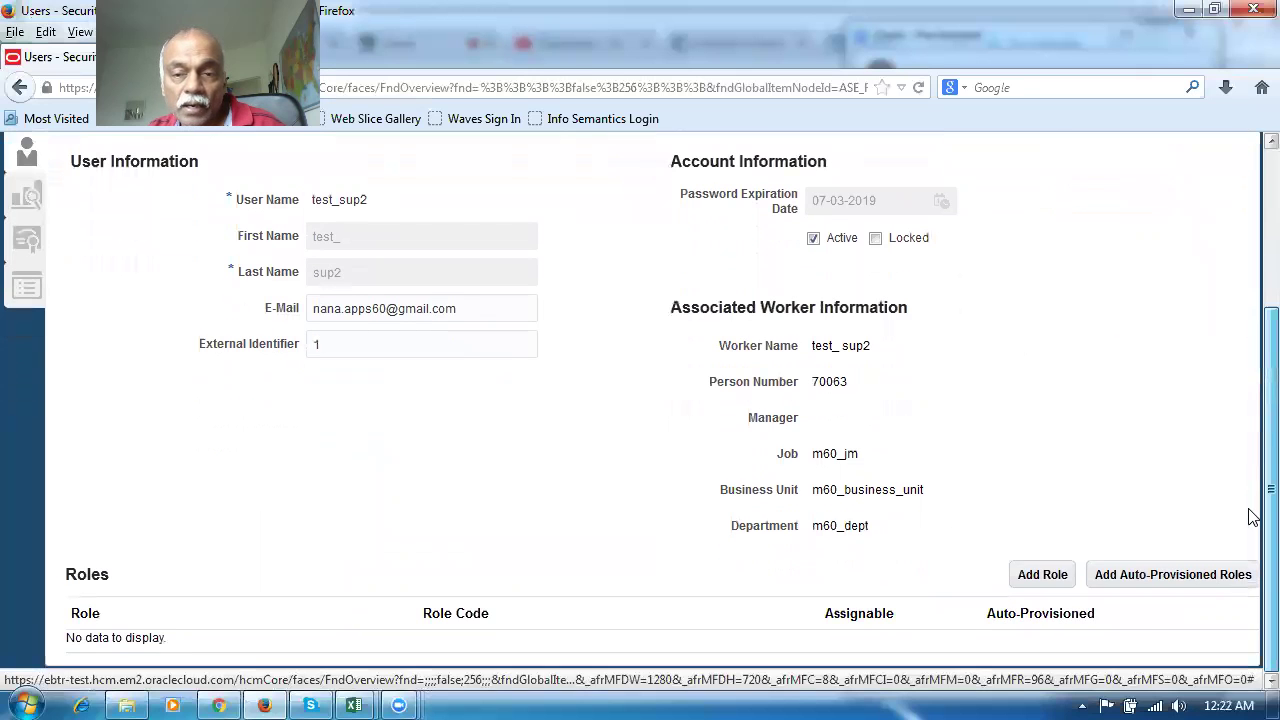
scroll(1252, 460, up, 4)
scroll(1249, 300, down, 4)
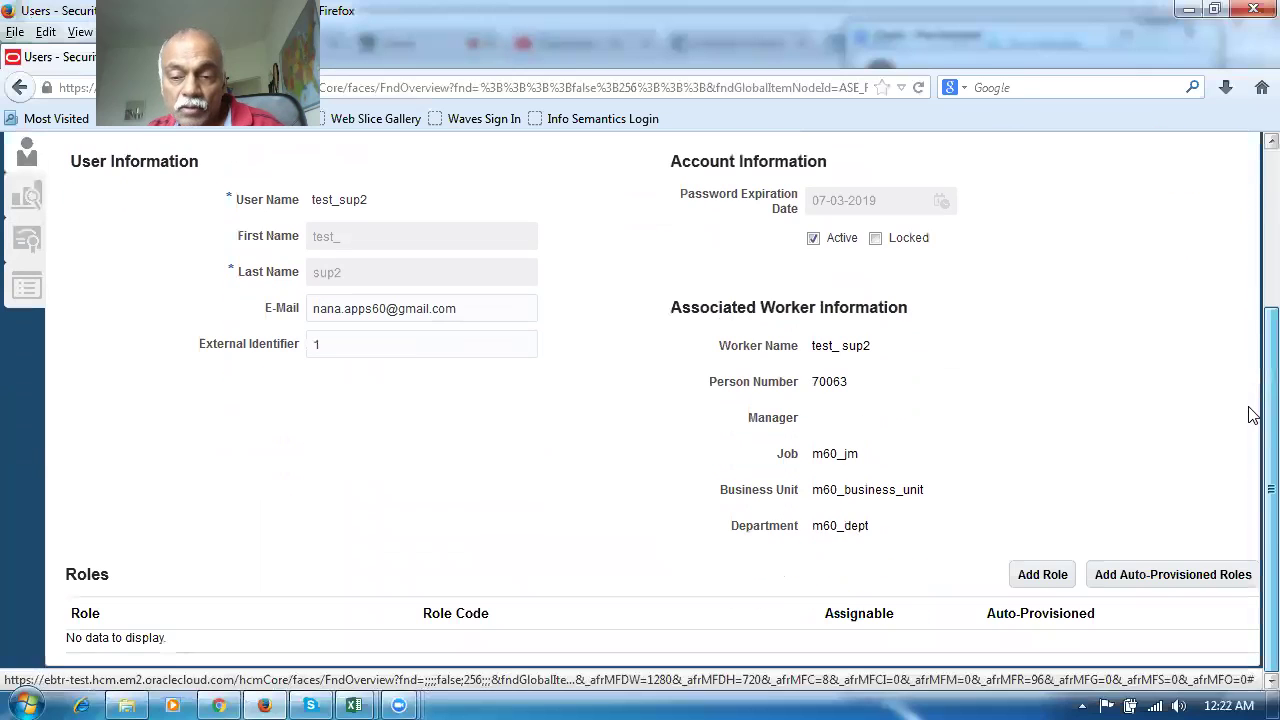
Add the IT Security Manager role (ORA_FND_IT_SECURITY_MANAGER_JOB) to the user
click(1042, 574)
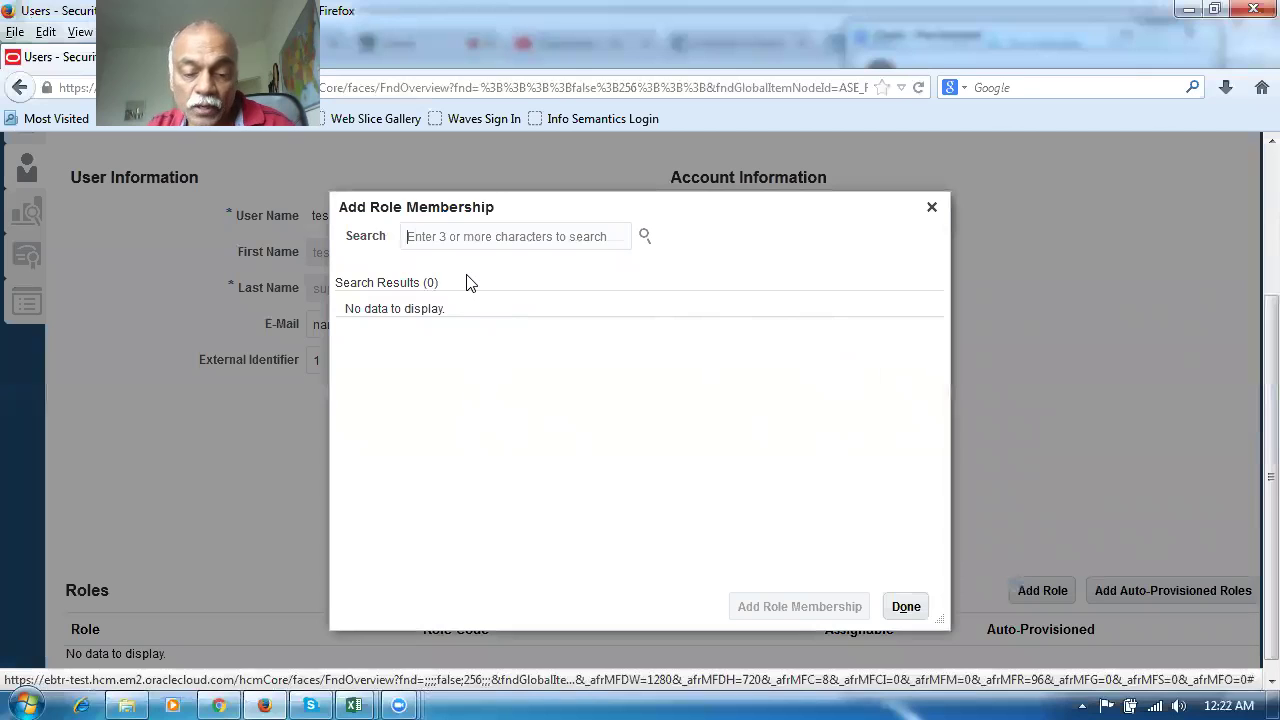
text(it sdecu)
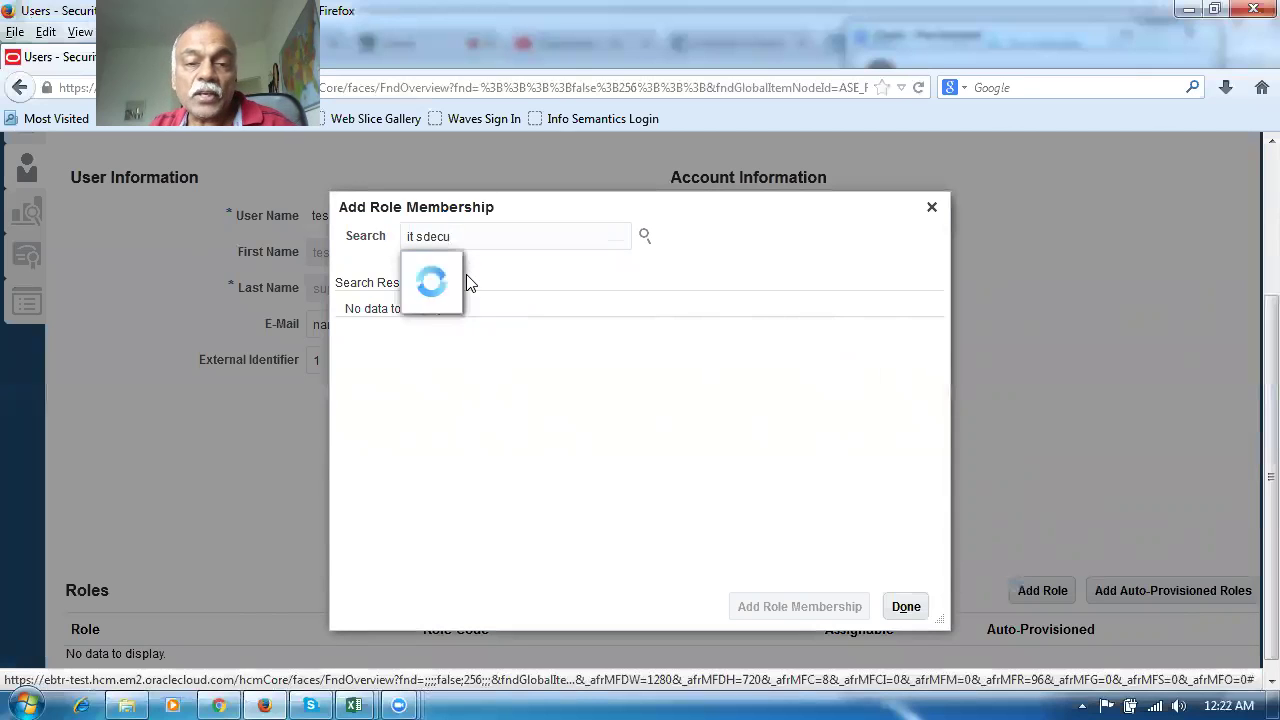
key(BackSpace)
key(BackSpace)
key(BackSpace)
key(BackSpace)
text(ecu)
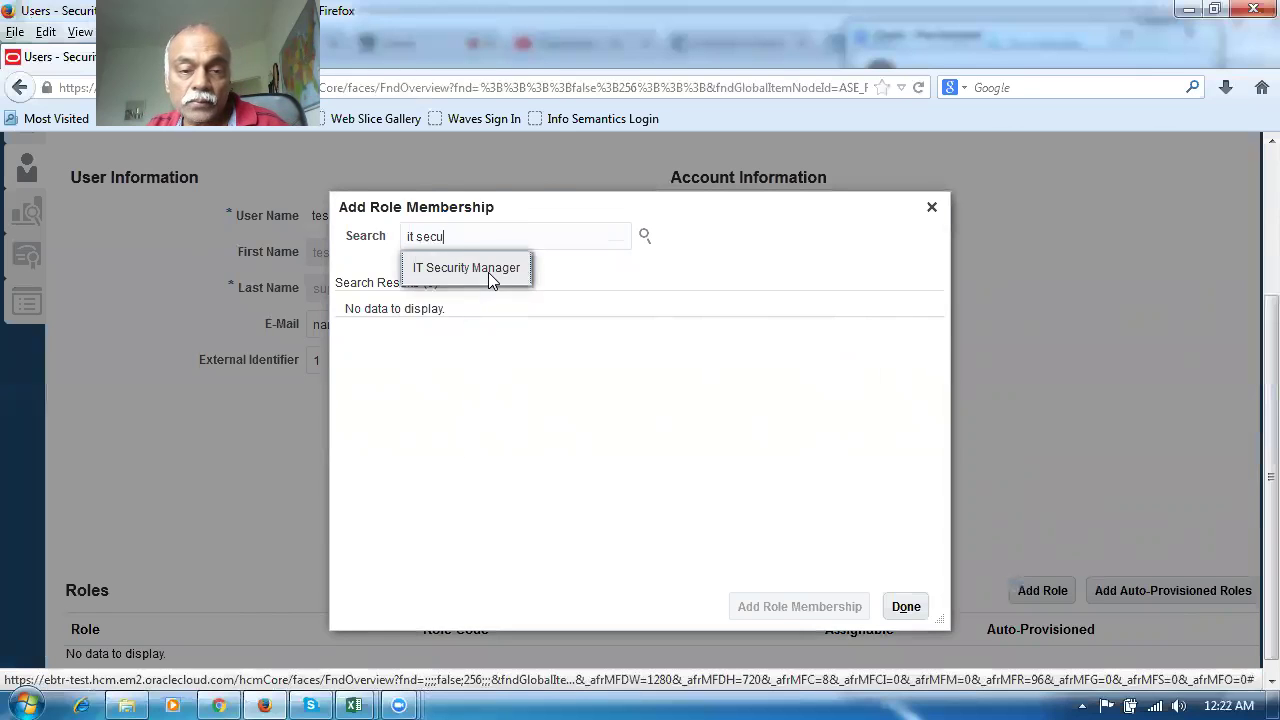
click(488, 272)
click(532, 404)
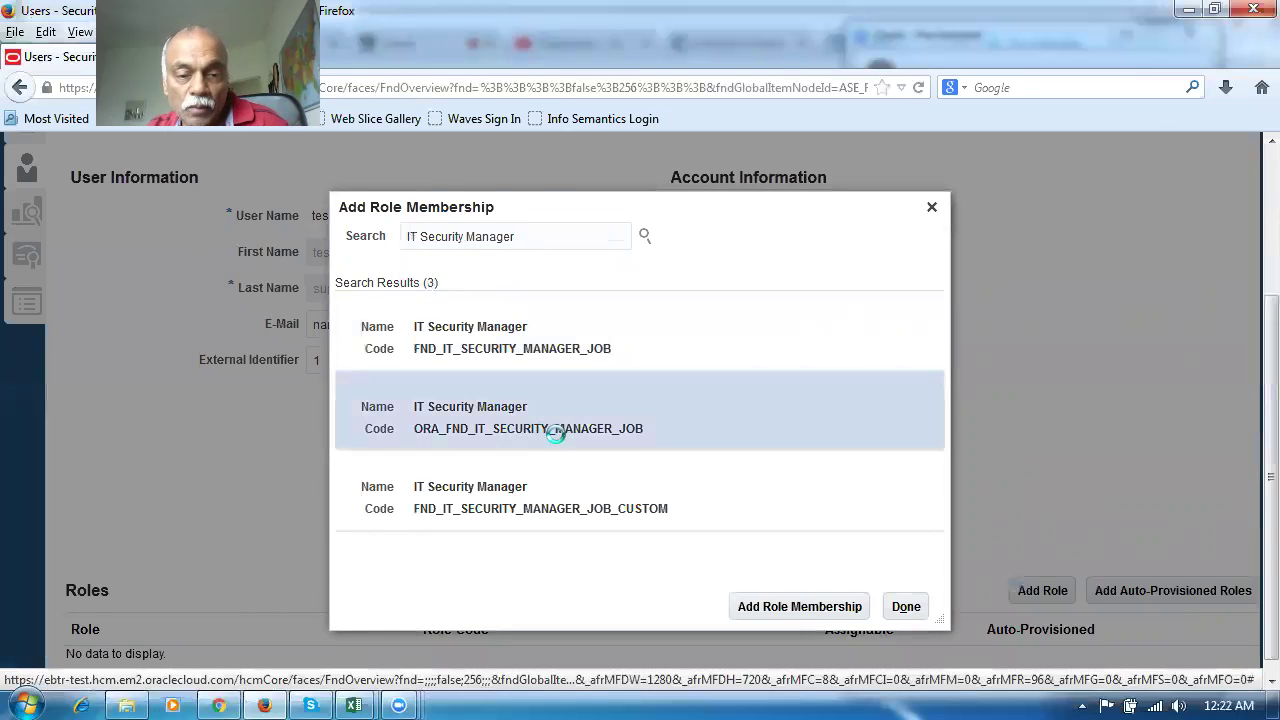
click(770, 607)
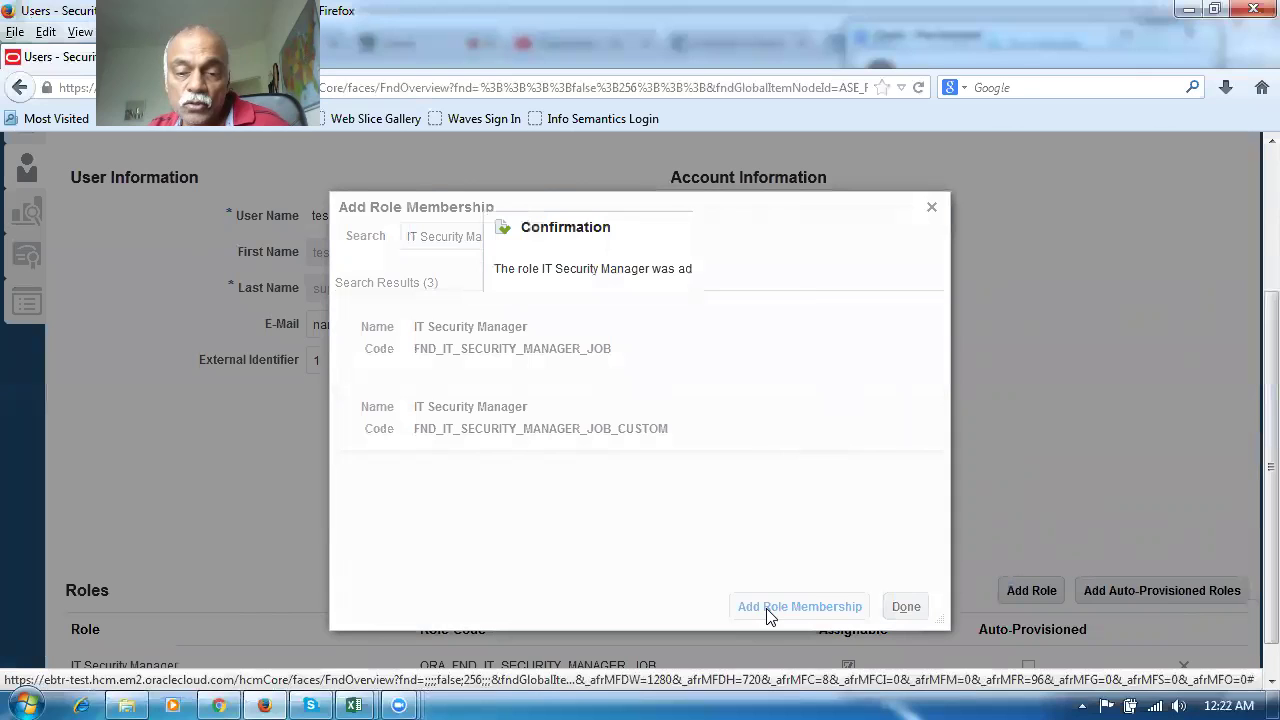
click(758, 308)
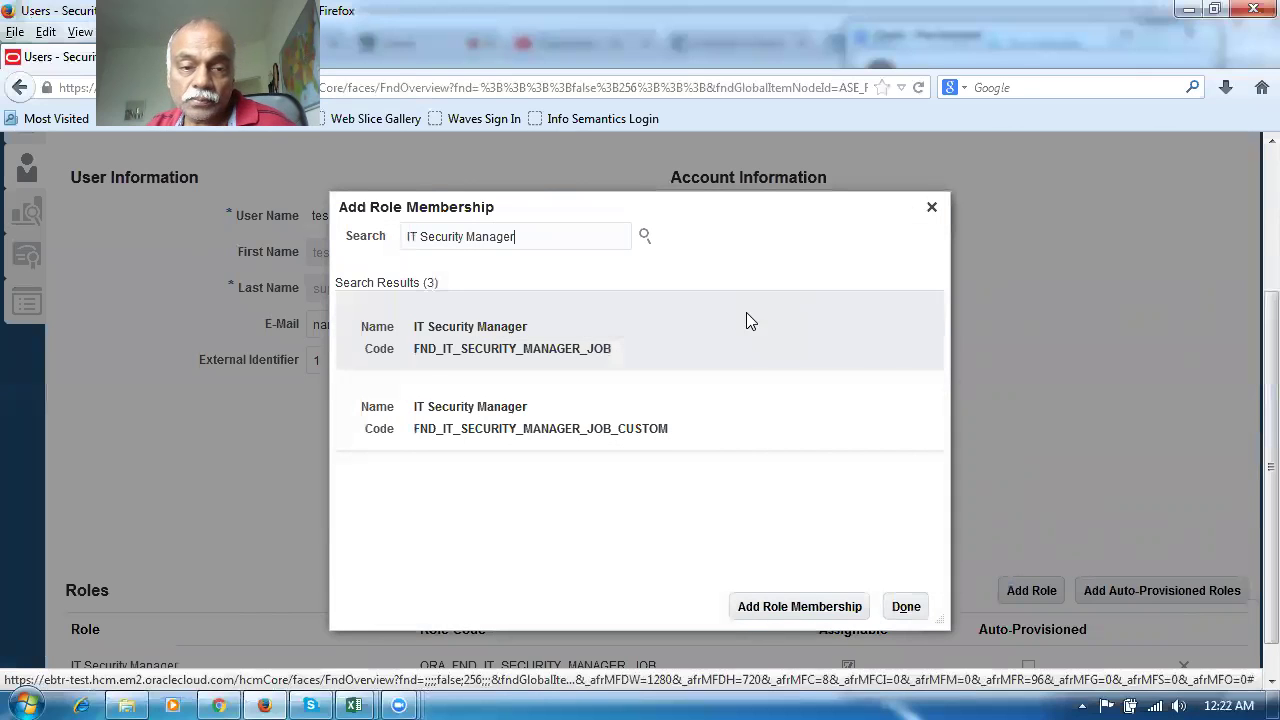
Add the Application Implementation Consultant role (ORA_ASM_APPLICATION_IMPLEMENTATION_CONSULTANT_JOB) to the user
drag(520, 240, 164, 284)
text(ap)
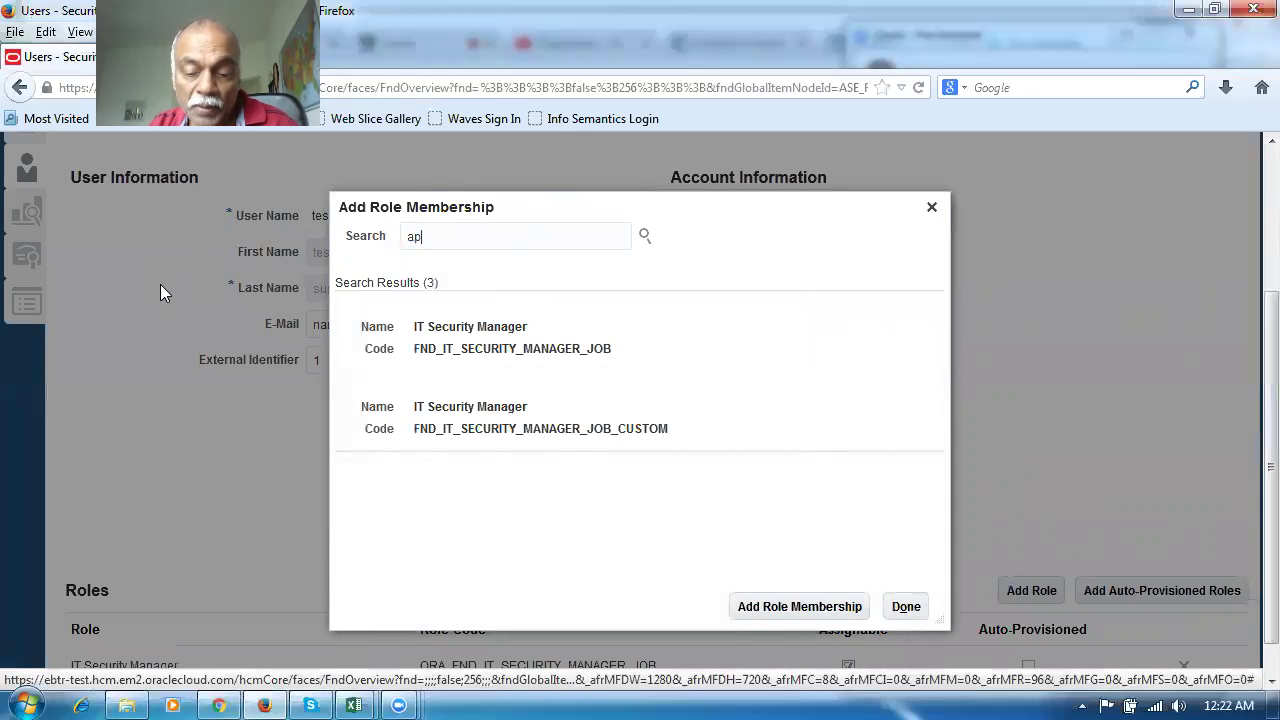
text(plication imp)
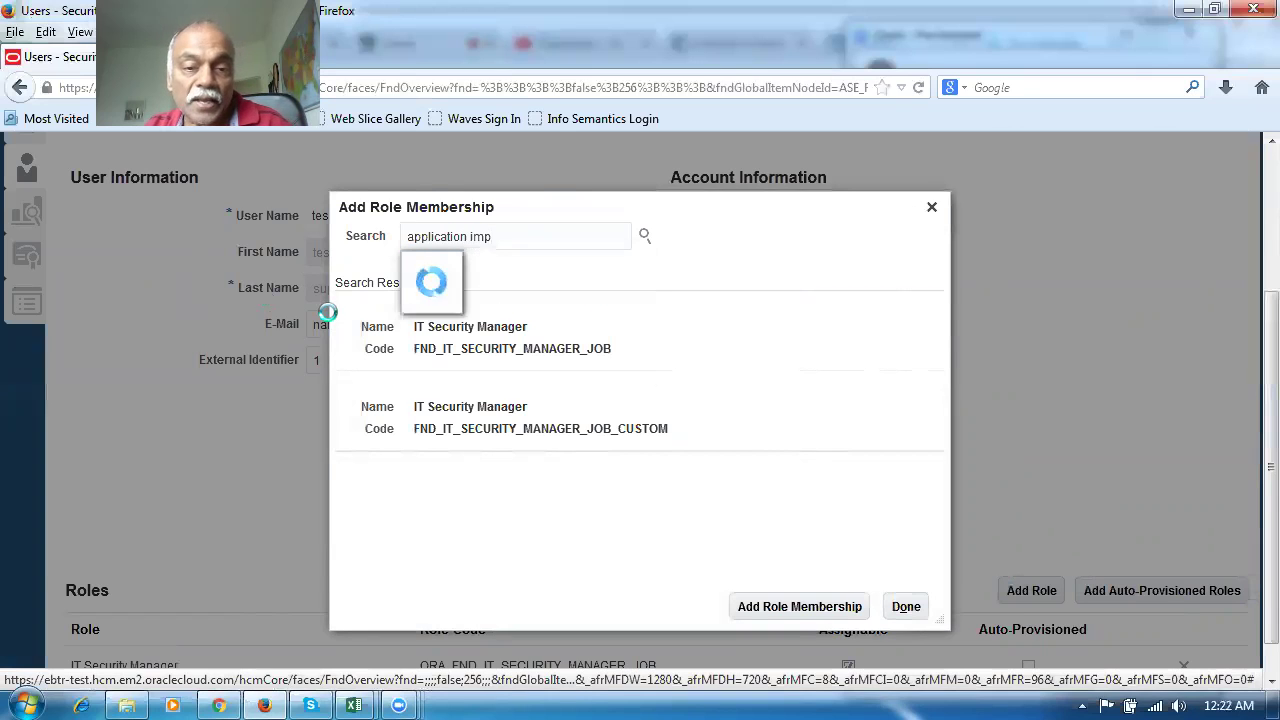
click(466, 299)
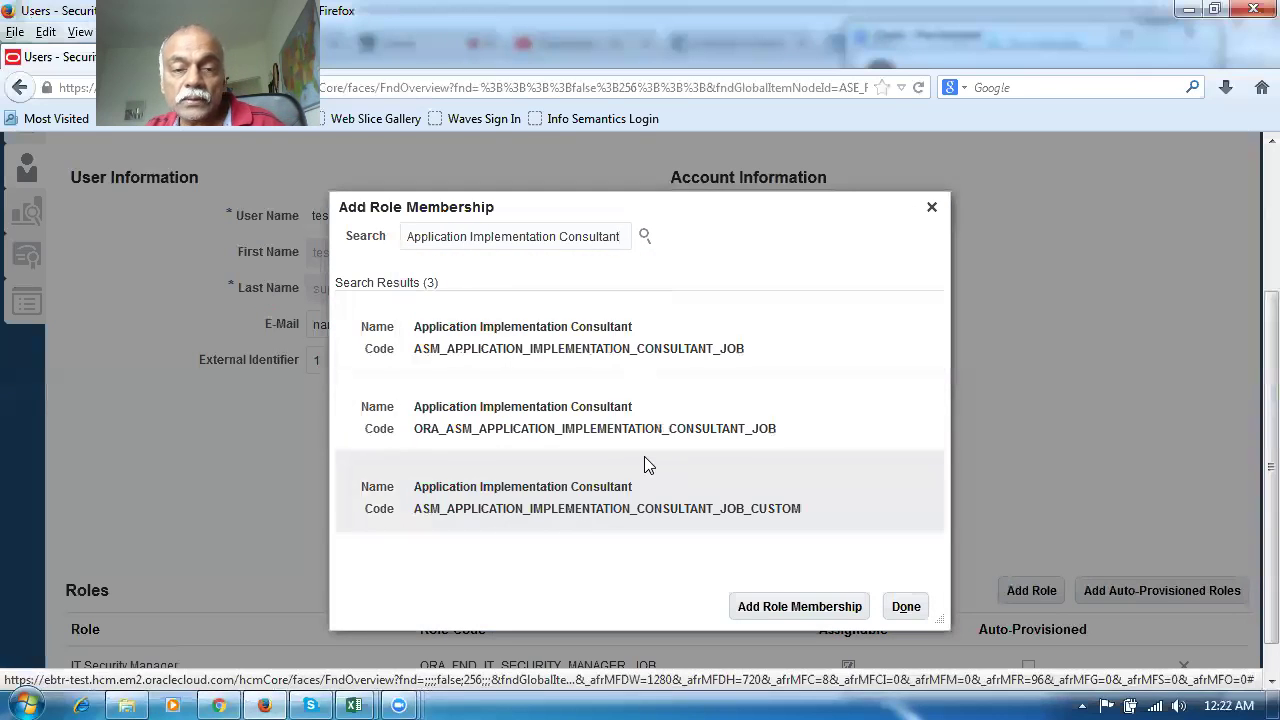
click(590, 432)
click(812, 616)
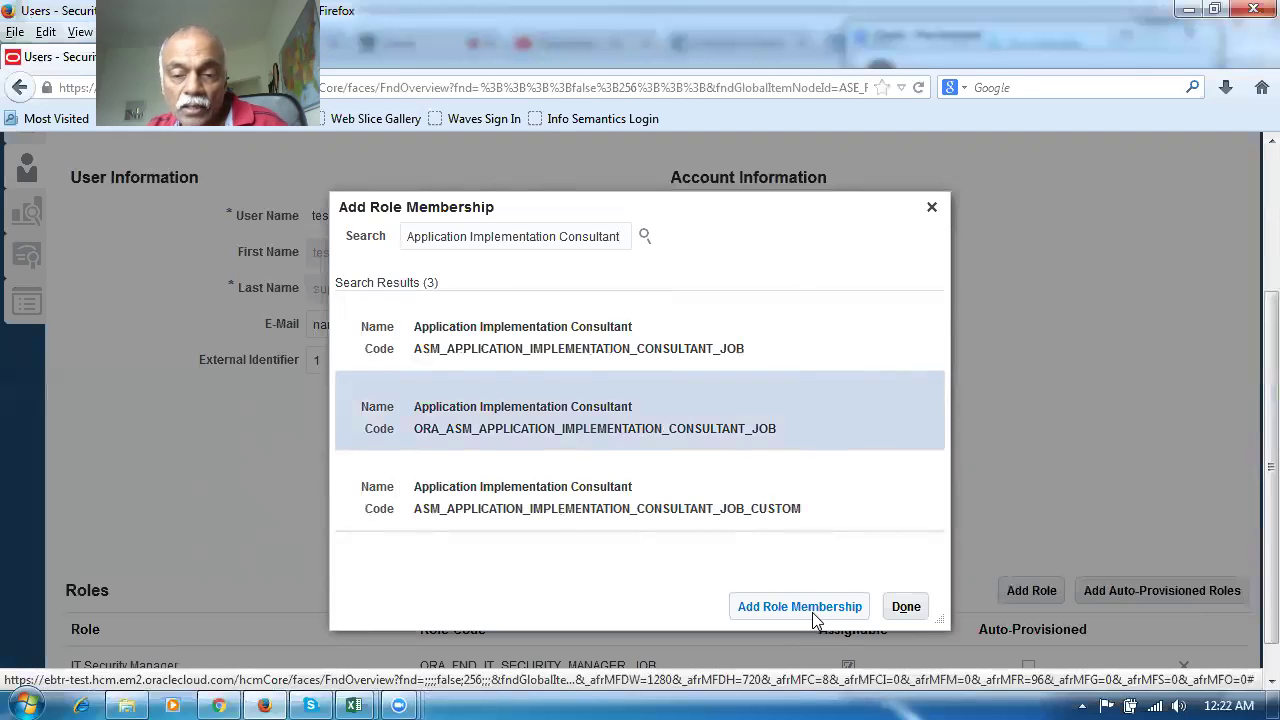
Add the Procurement Manager role (ORA_PO_PROCUREMENT_MANAGER_JOB) to the user
click(810, 309)
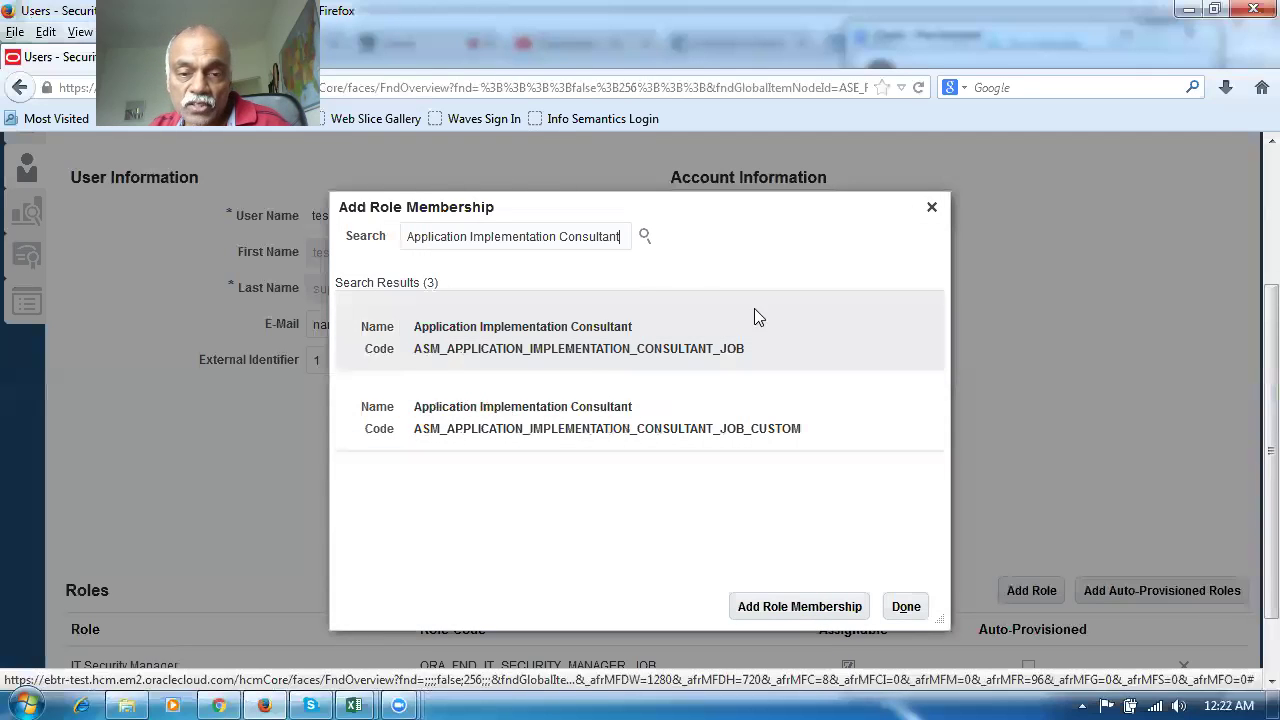
drag(625, 237, 346, 240)
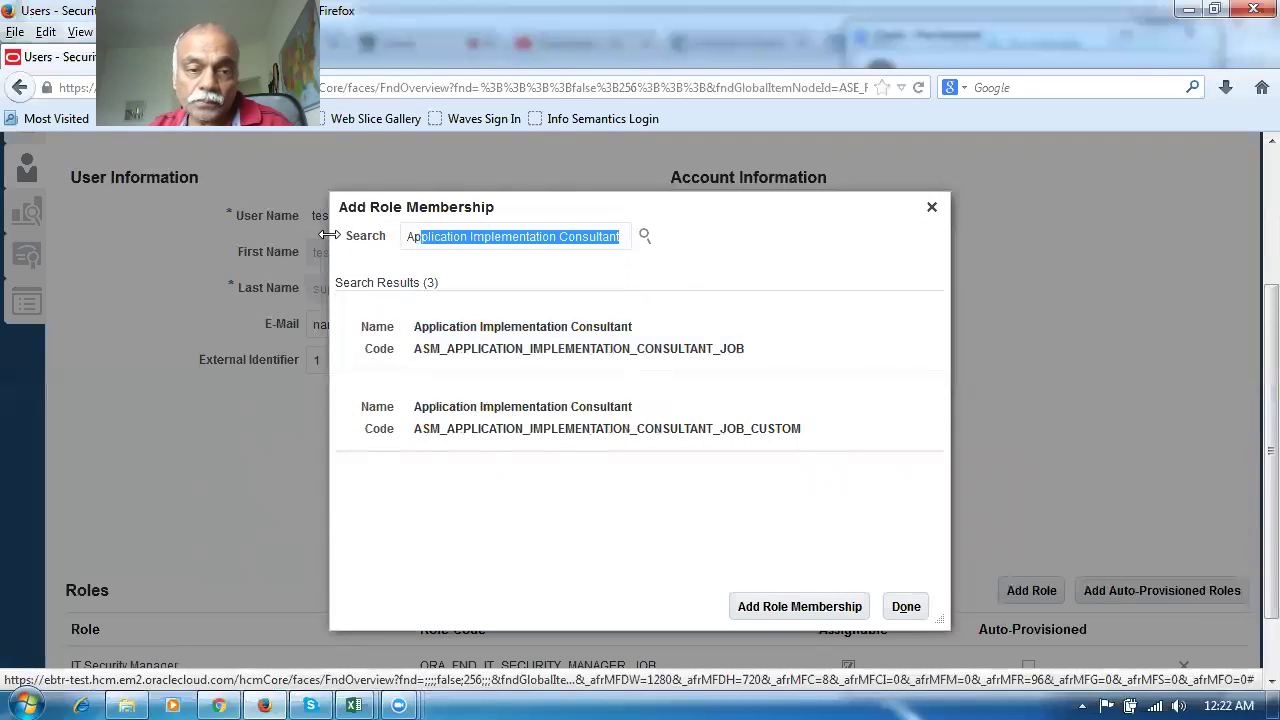
key(BackSpace)
key(BackSpace)
key(BackSpace)
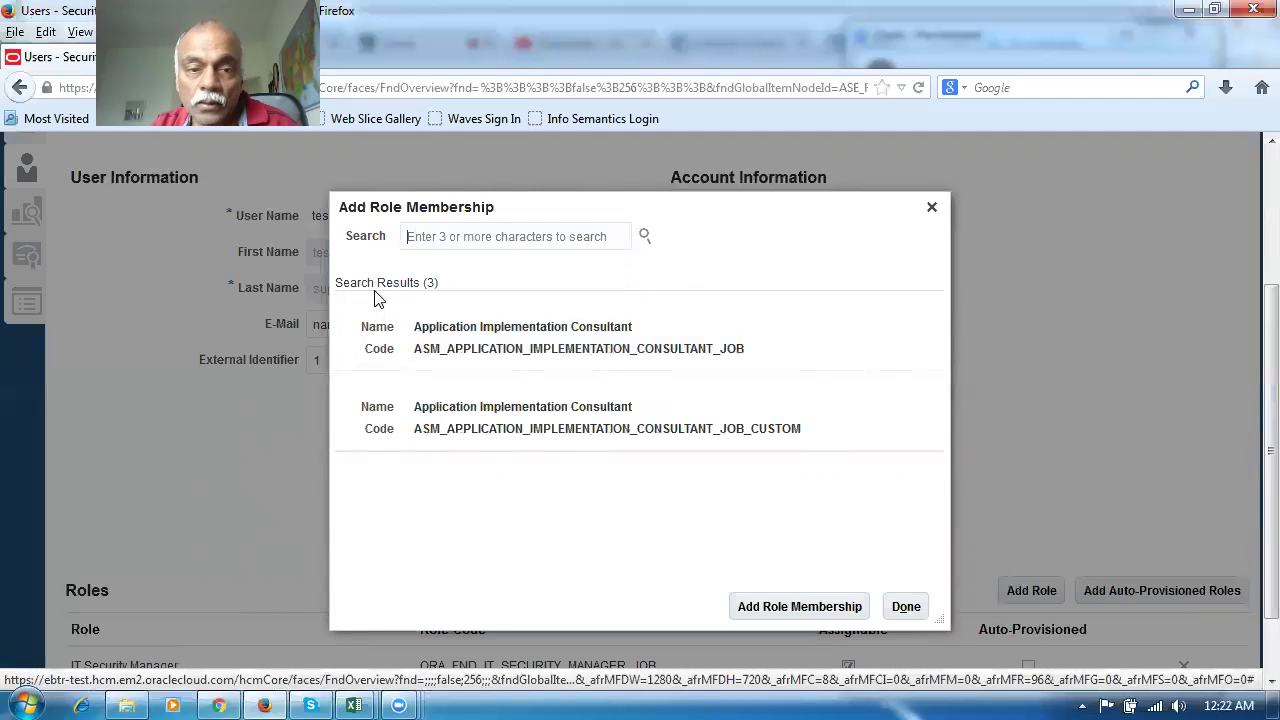
text(Procurement)
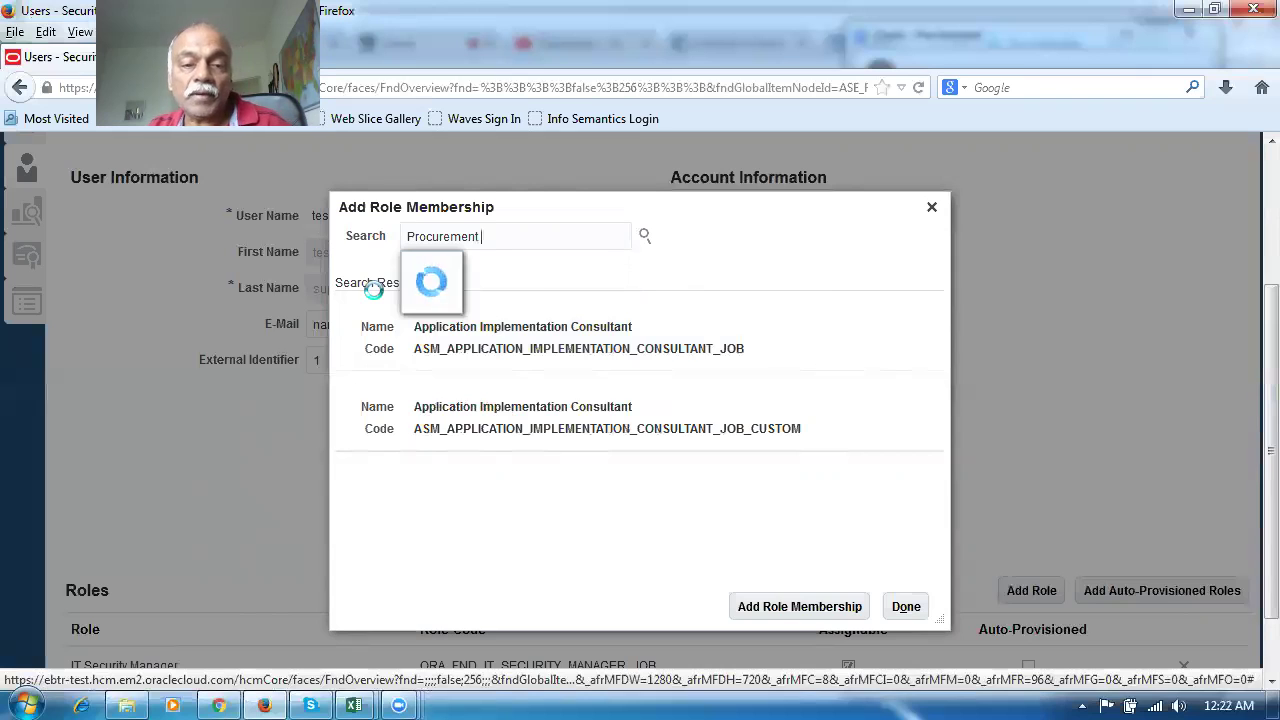
click(478, 398)
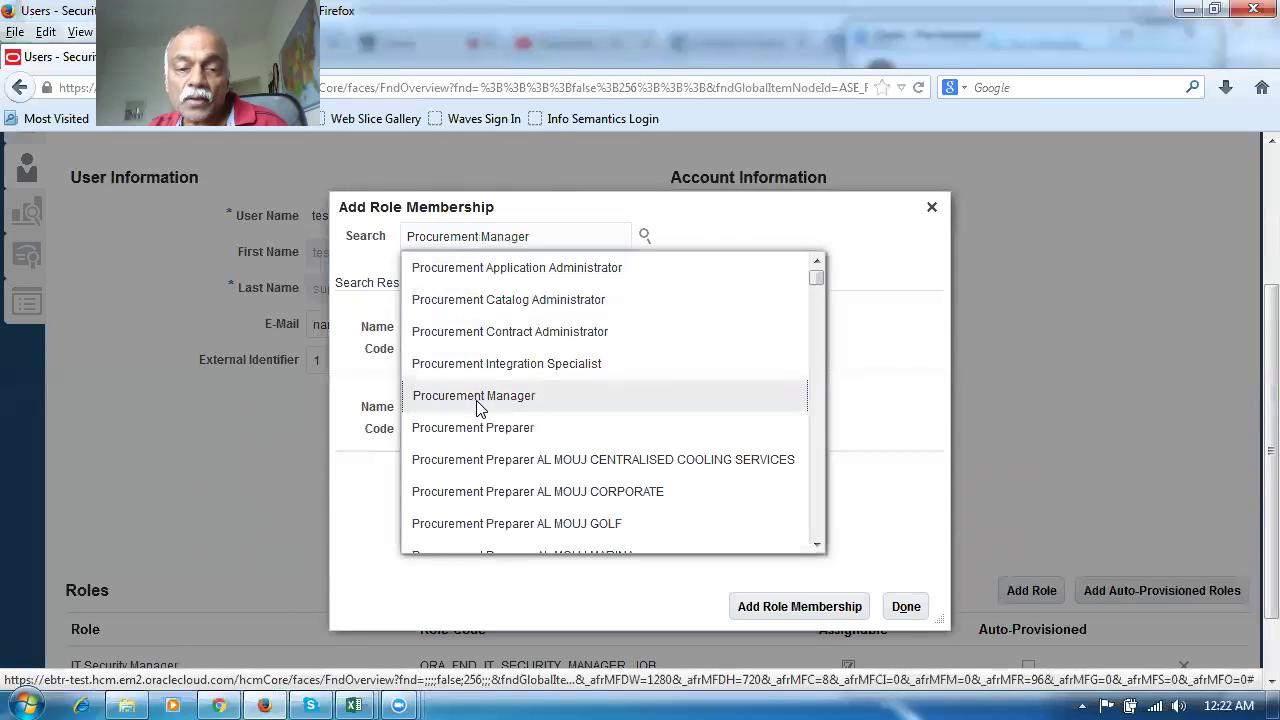
click(500, 428)
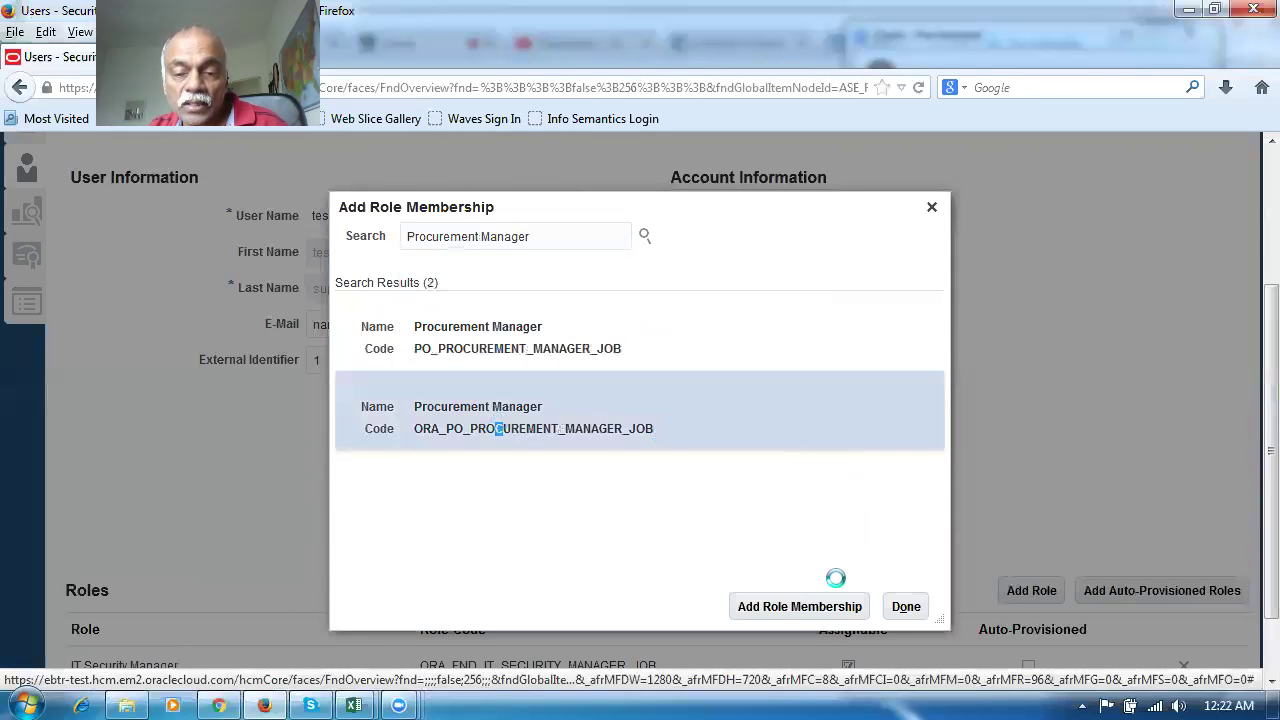
click(812, 607)
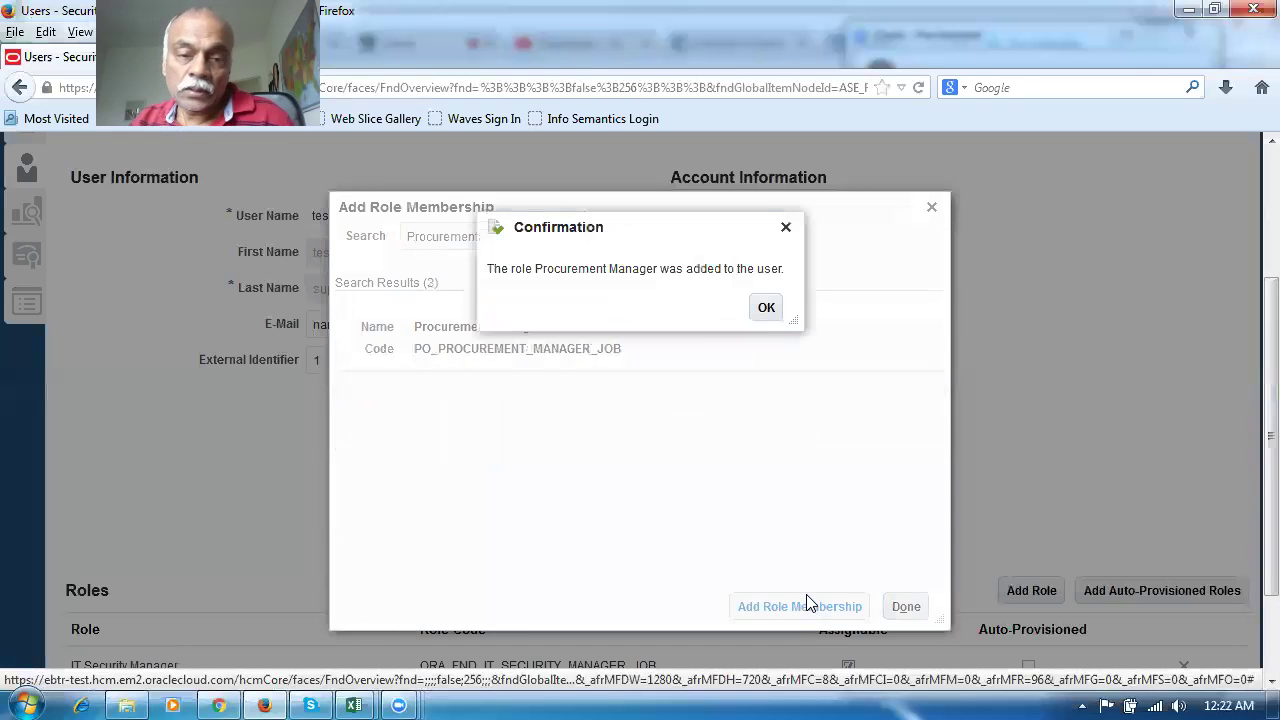
click(766, 308)
Add the Supplier Manager role (ORA_POZ_SUPPLIER_MANAGER_ABSTRACT) and close the role membership window
drag(543, 245, 286, 238)
text(suplier)
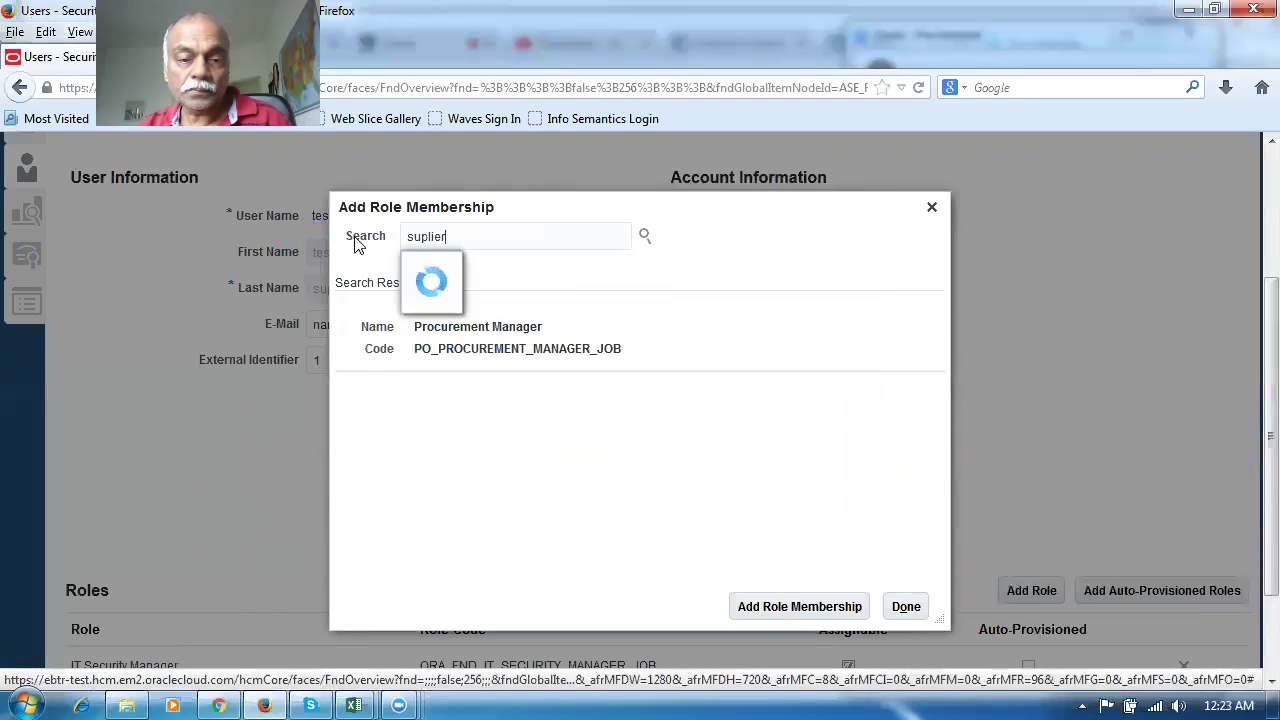
key(BackSpace)
key(BackSpace)
key(BackSpace)
text(s)
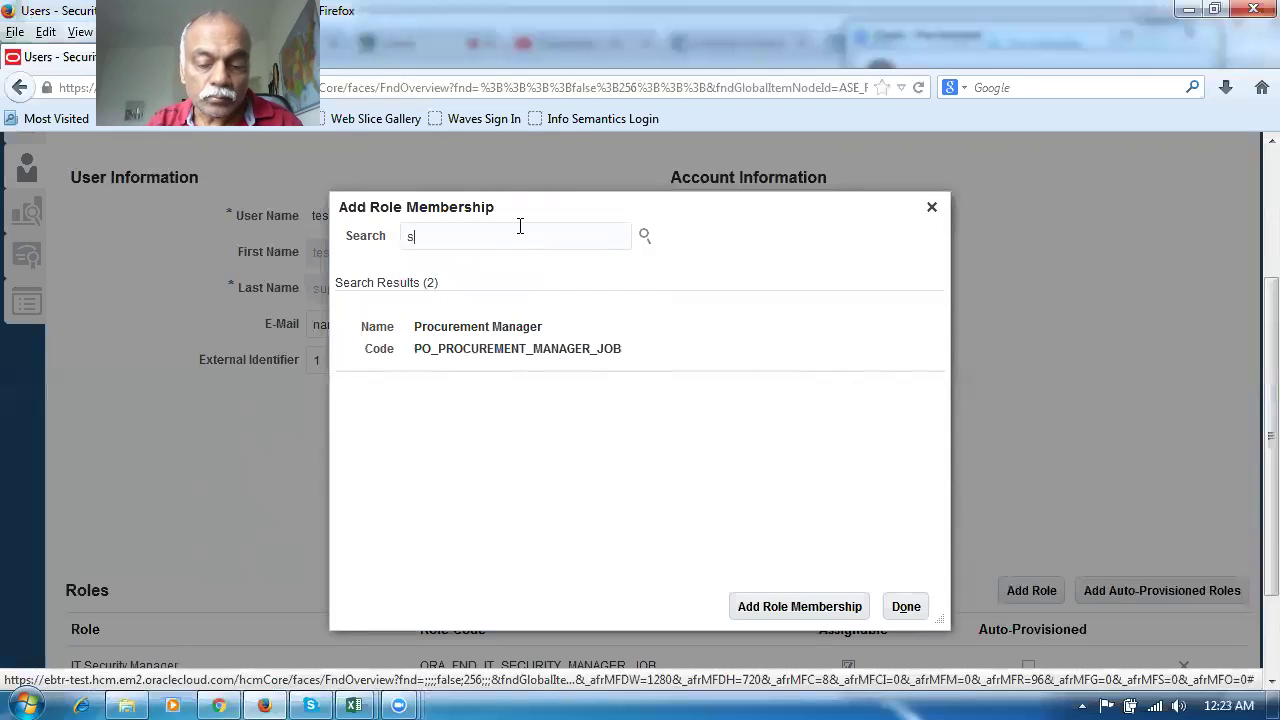
text(upplier)
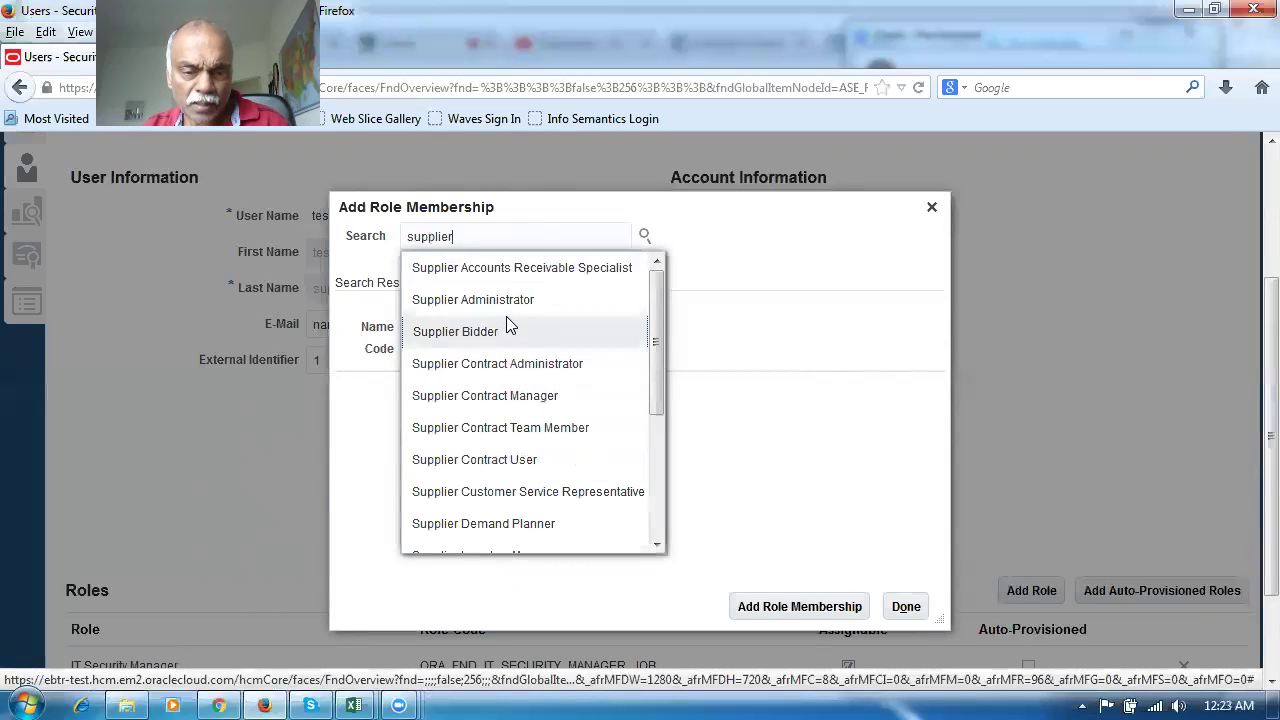
drag(652, 382, 666, 452)
click(509, 476)
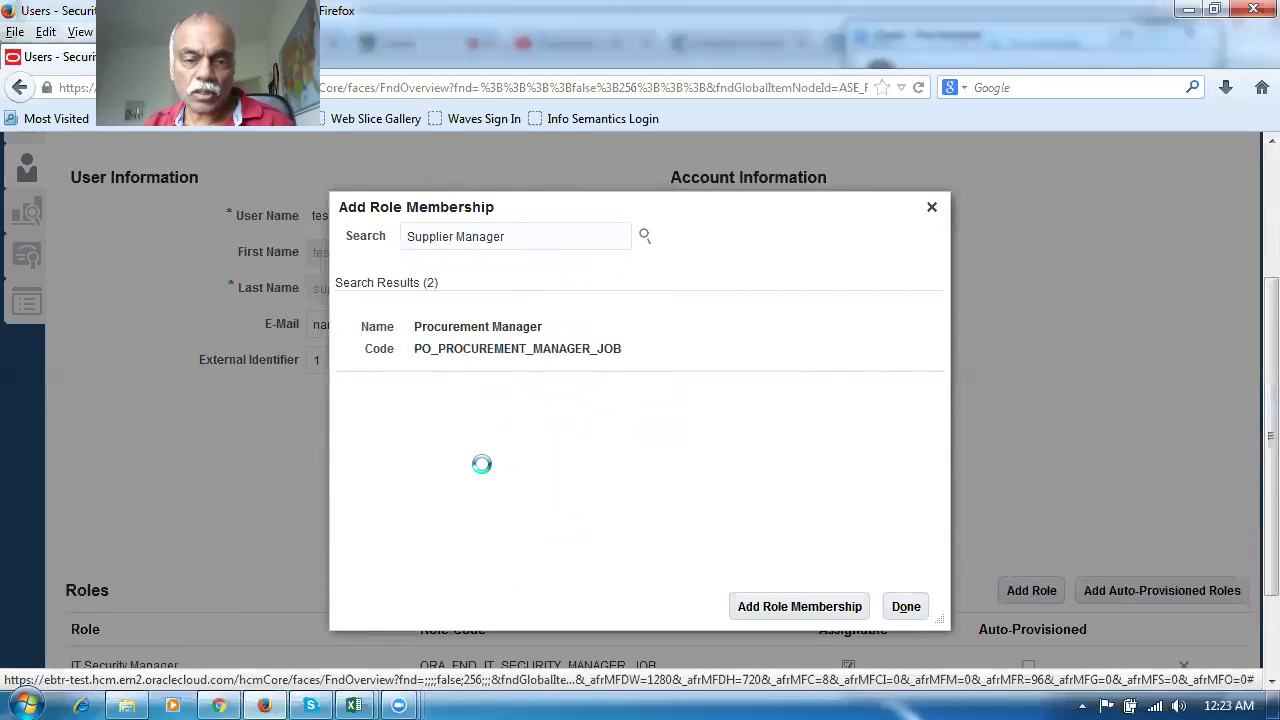
click(480, 360)
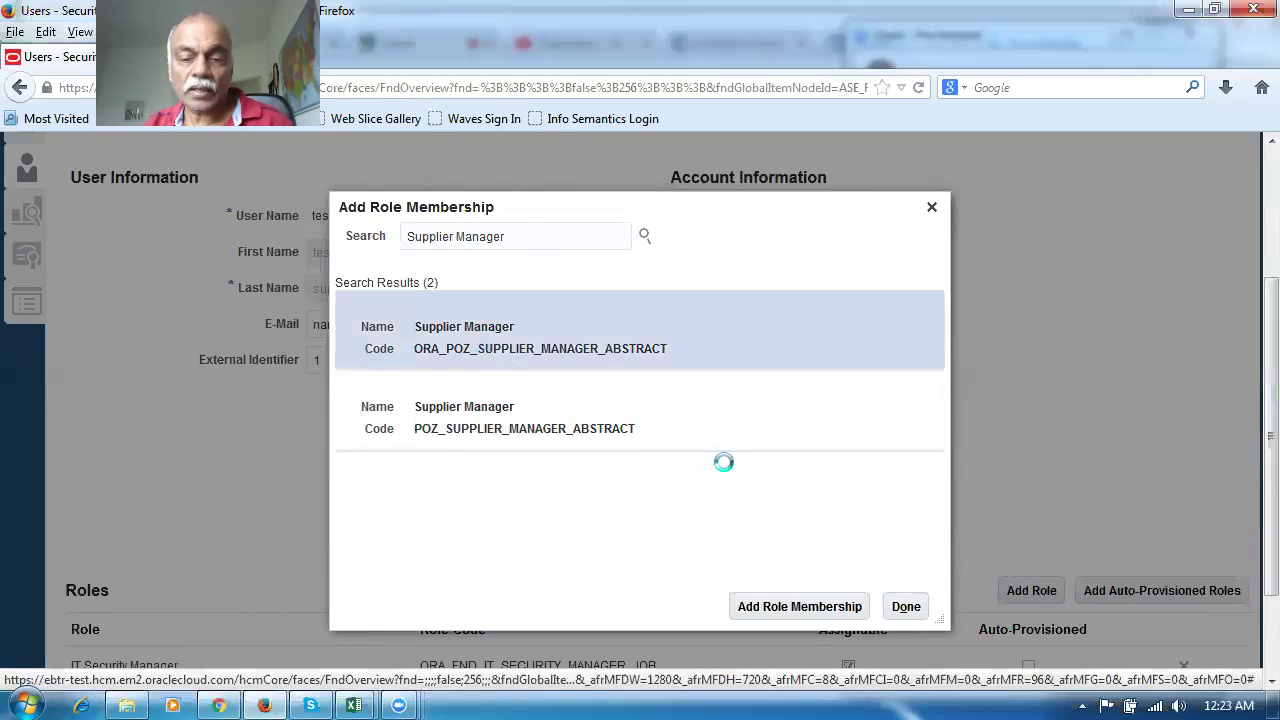
click(828, 612)
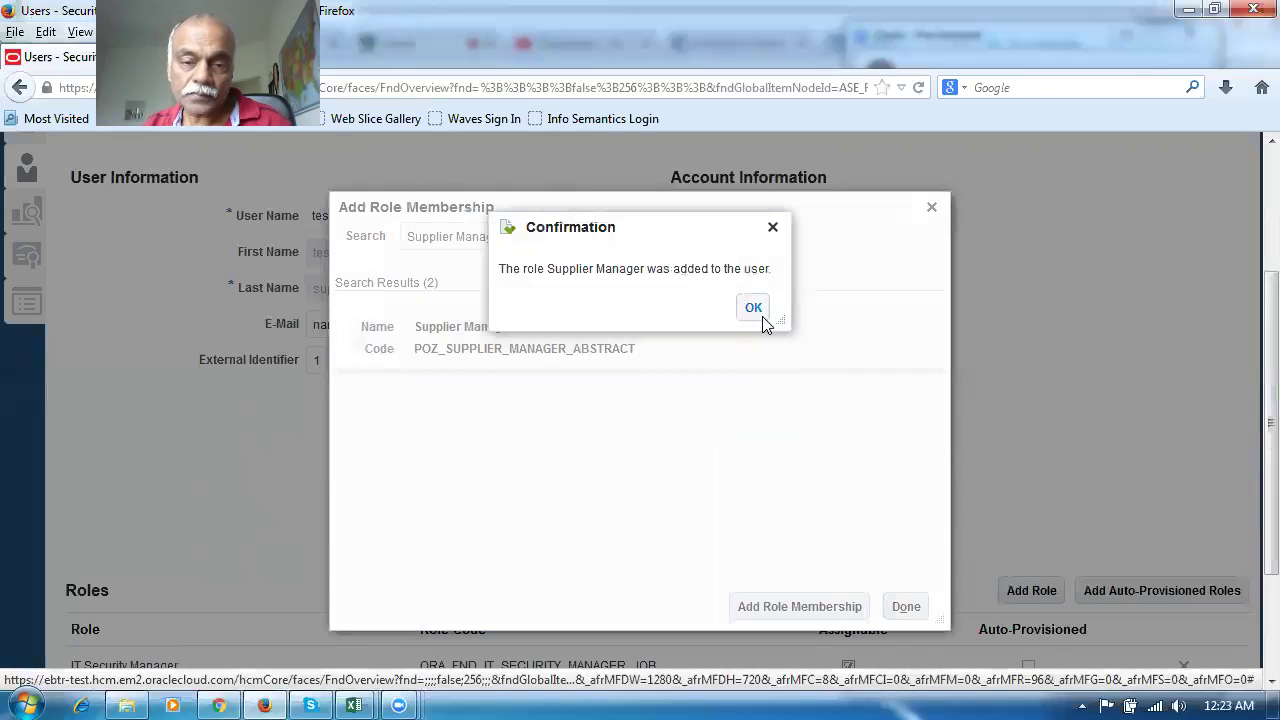
click(762, 316)
click(908, 607)
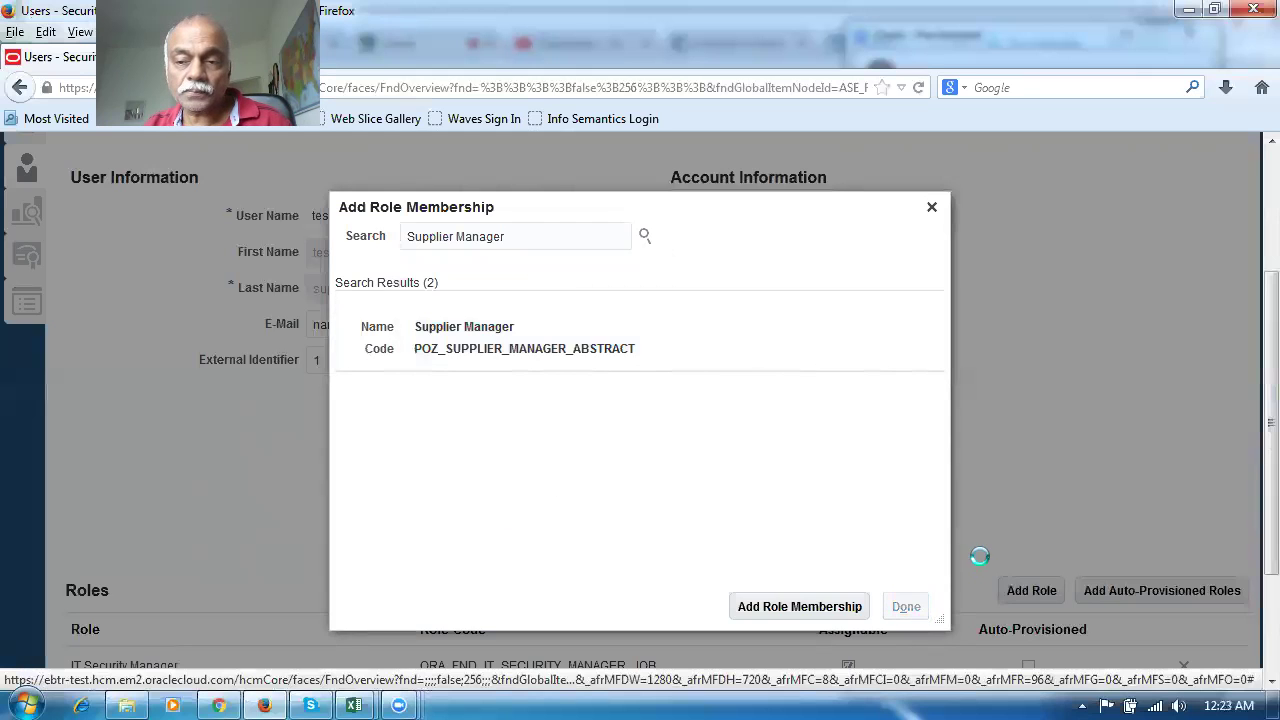
scroll(1251, 580, down, 3)
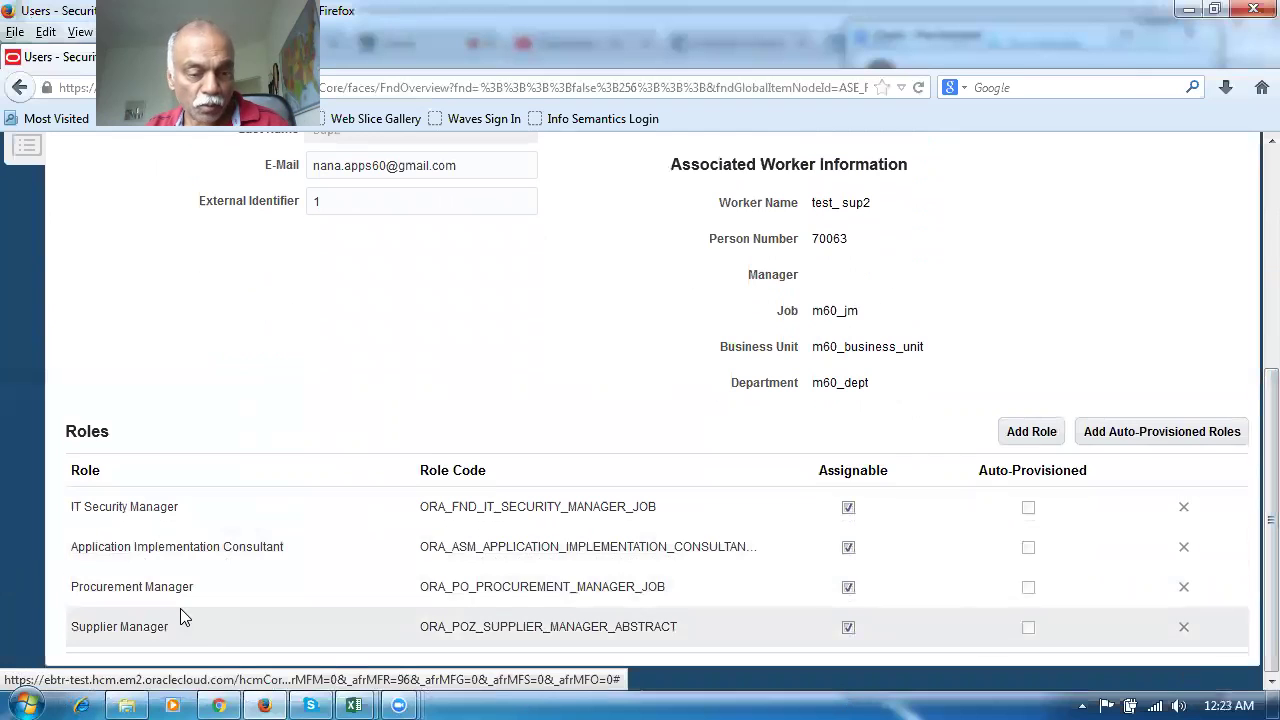
Check the four roles in the Roles table, save the account and finish with Done
scroll(1253, 519, up, 3)
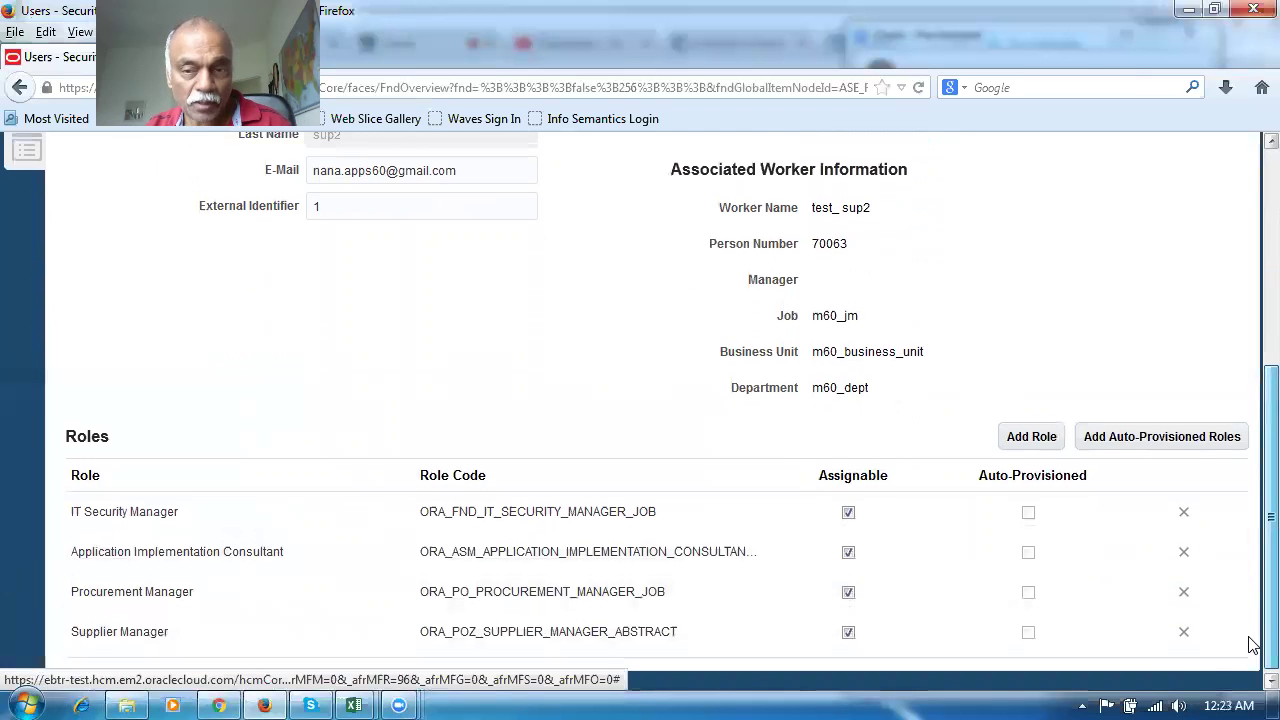
scroll(1253, 519, up, 3)
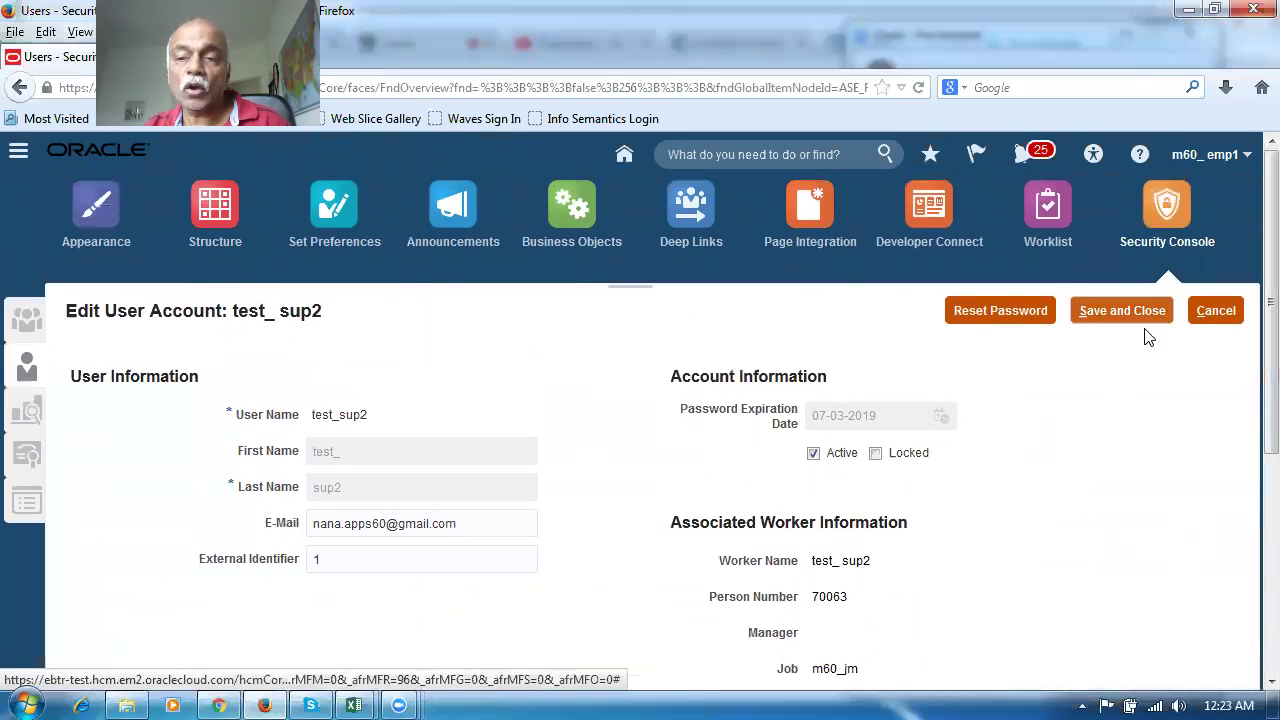
click(1106, 308)
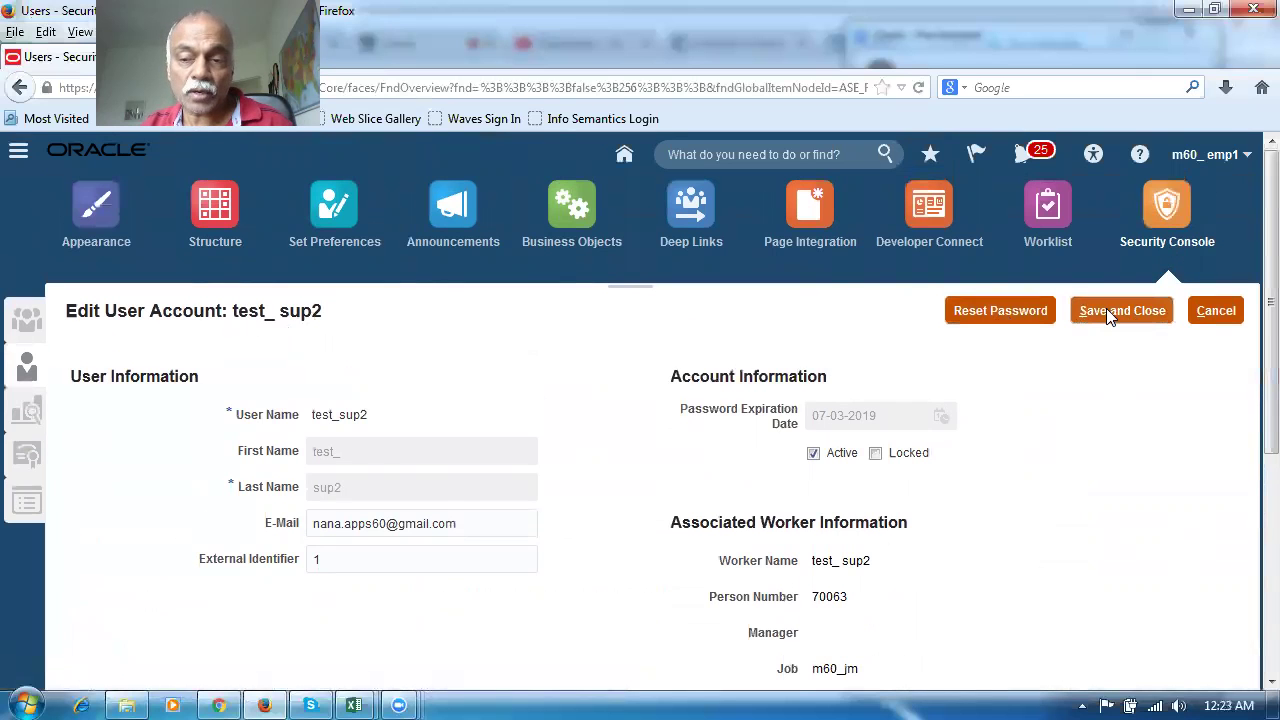
scroll(1253, 387, down, 5)
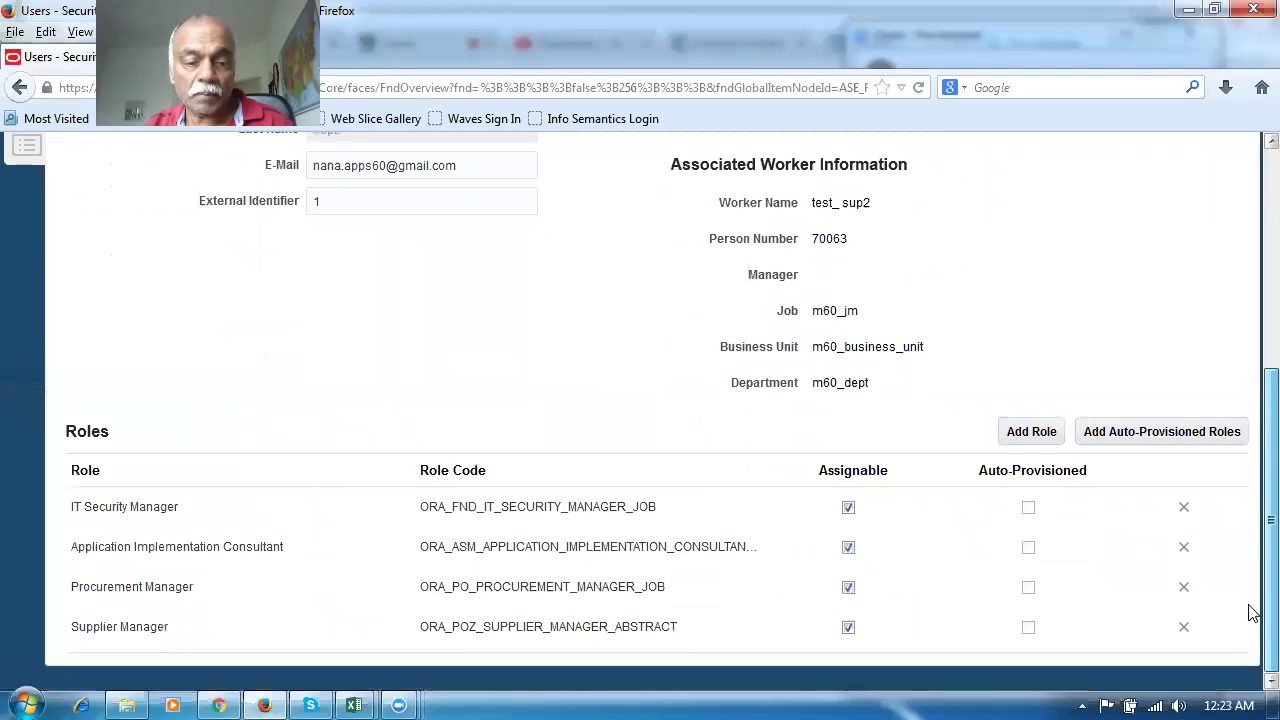
scroll(1250, 500, up, 5)
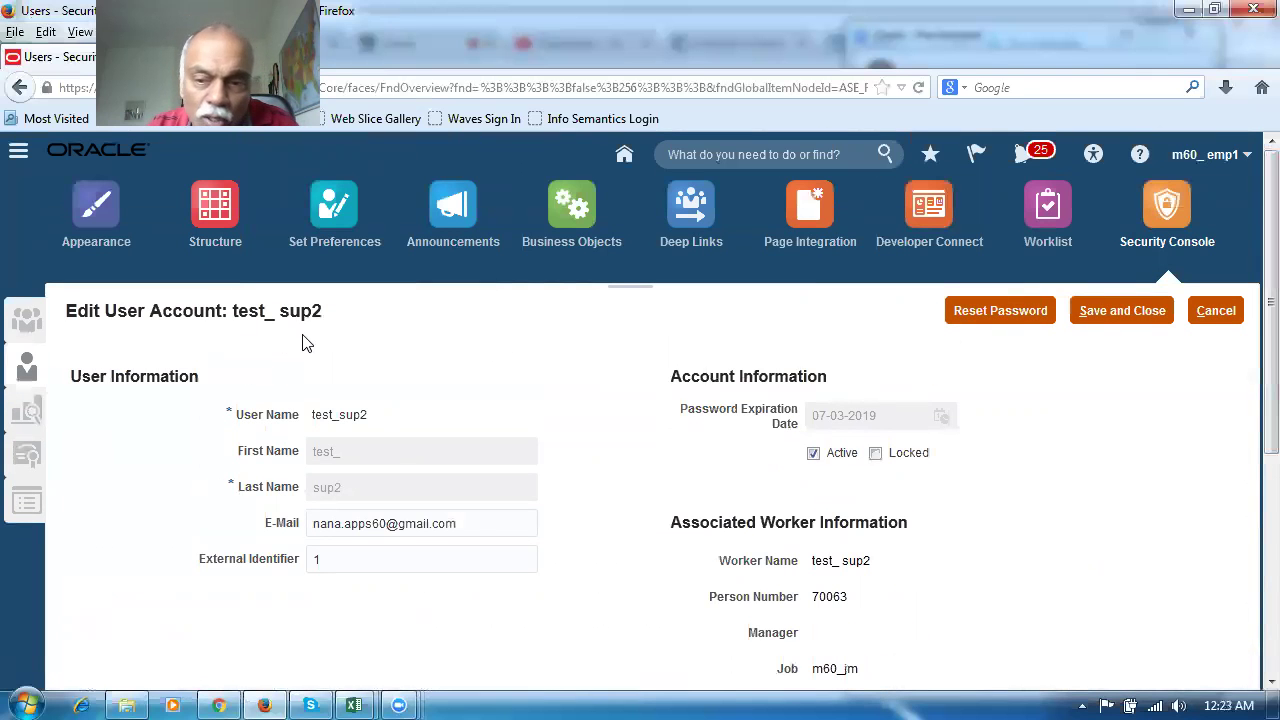
scroll(975, 487, down, 2)
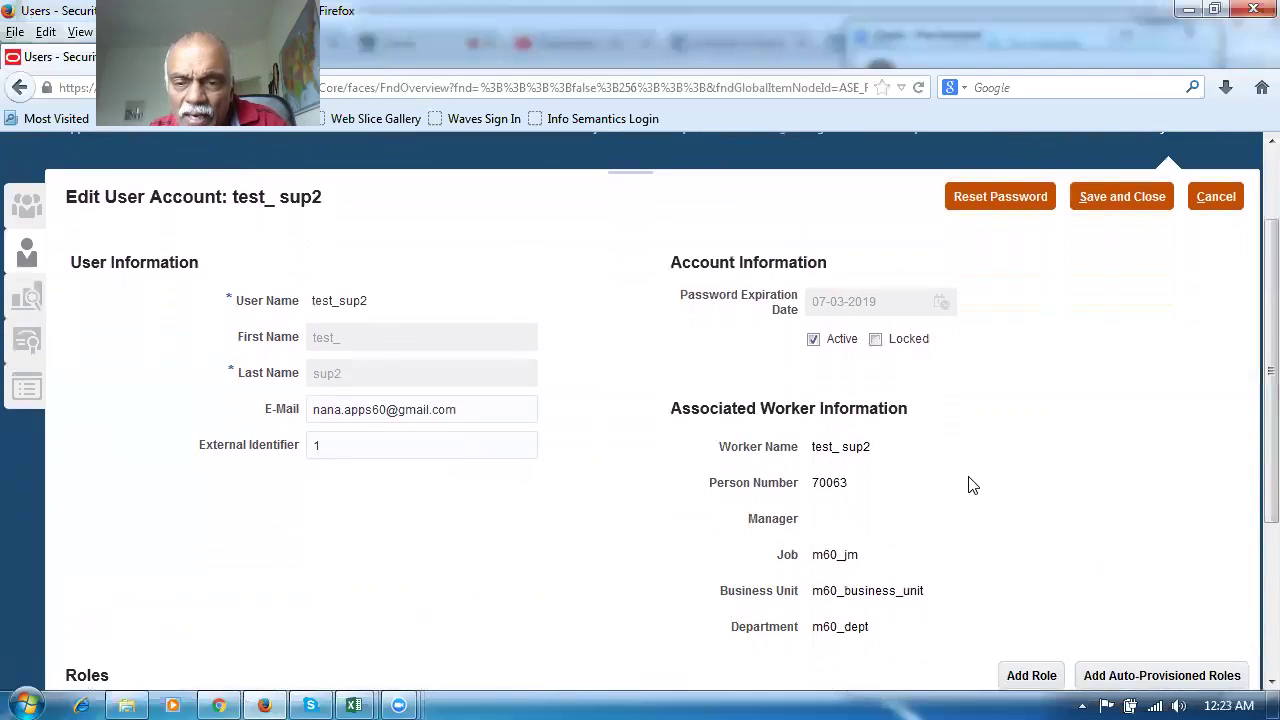
scroll(972, 486, down, 2)
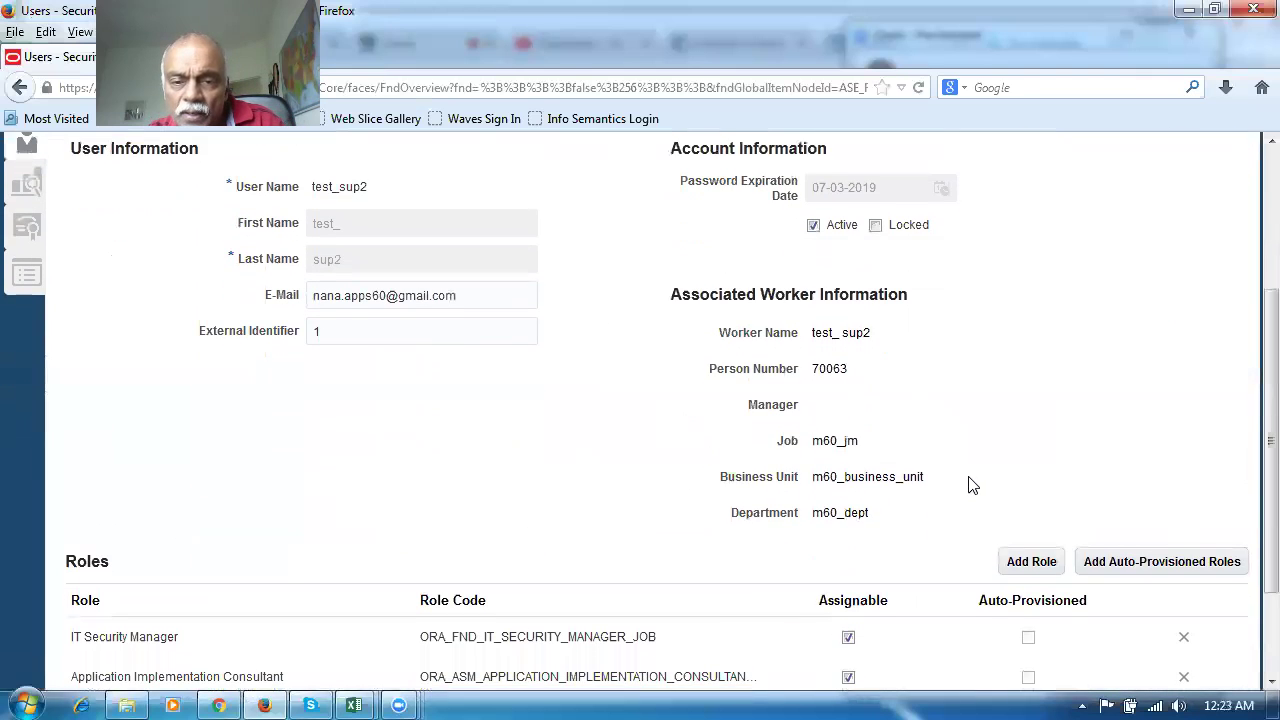
scroll(972, 484, up, 4)
click(1108, 314)
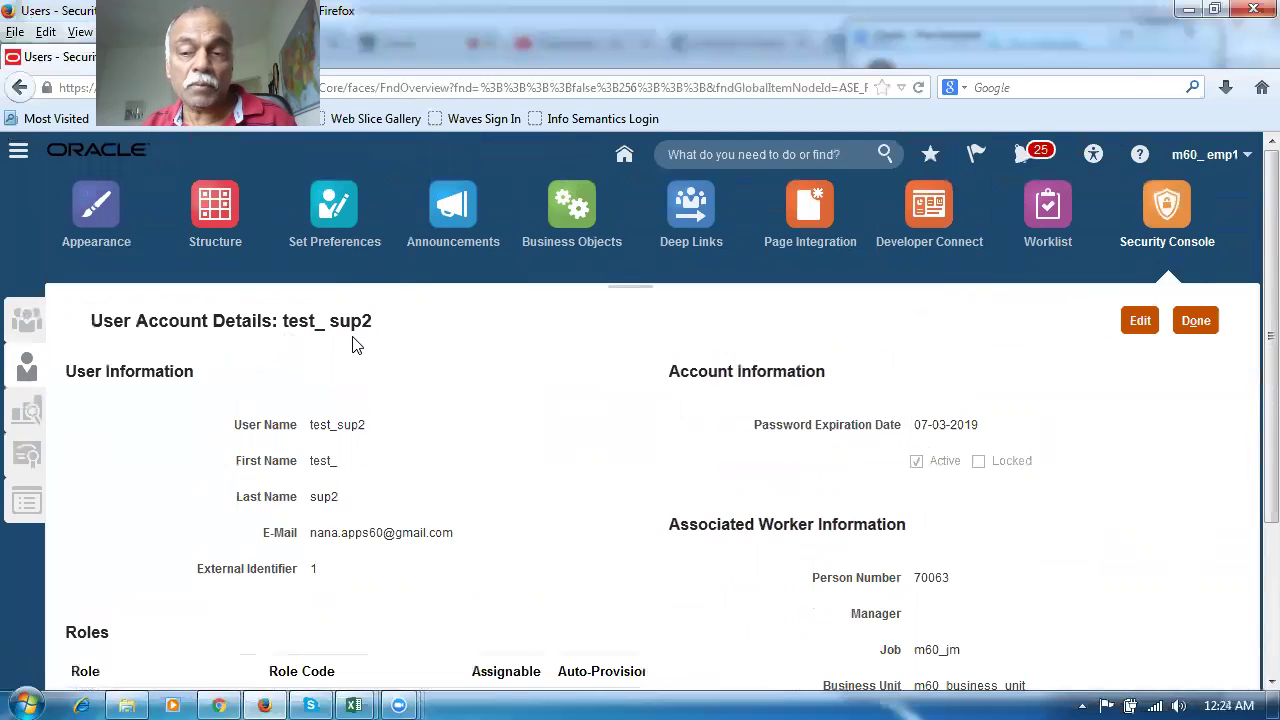
click(1198, 321)
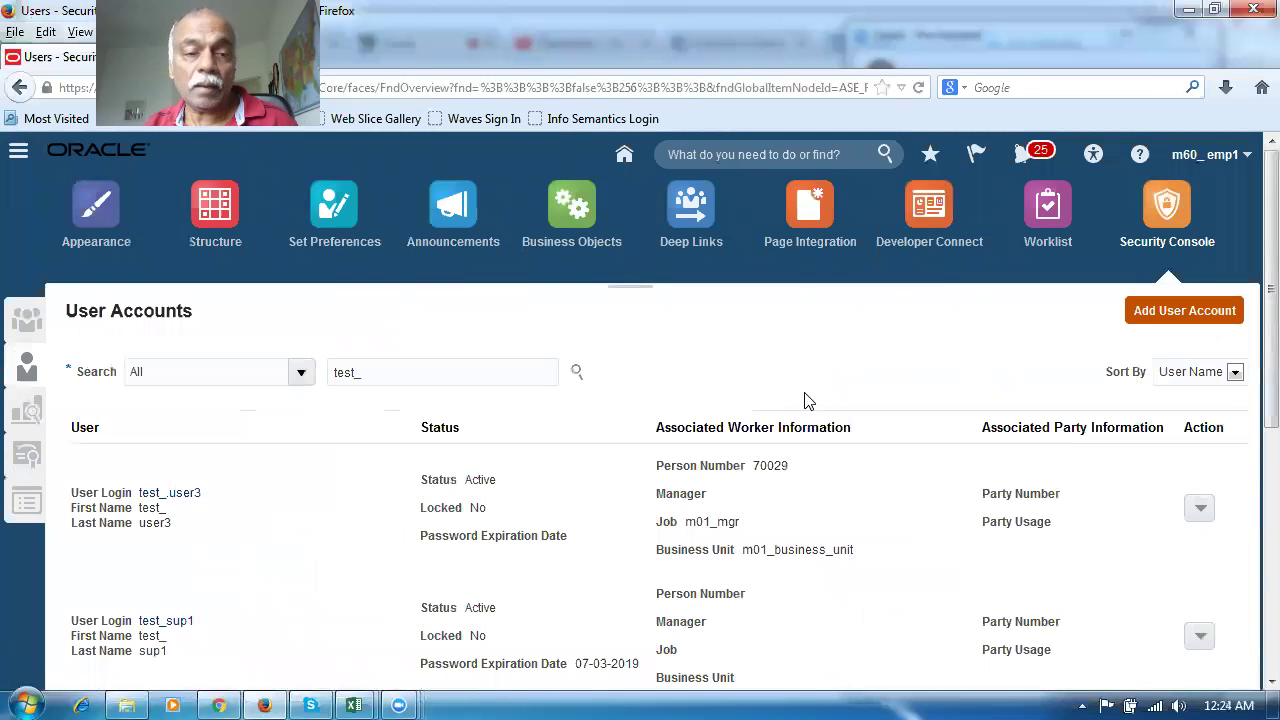
Go to Setup and Maintenance, search tasks for man%users and open Manage Users
click(1210, 158)
click(1049, 370)
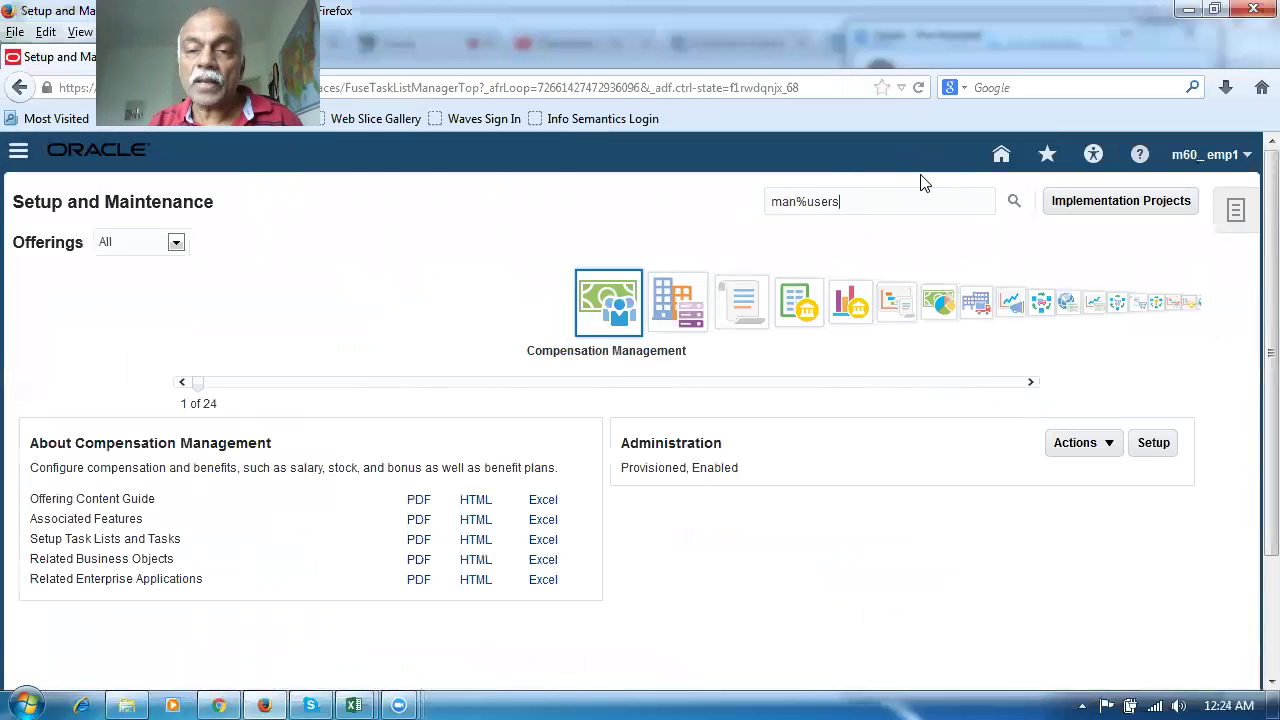
key(Return)
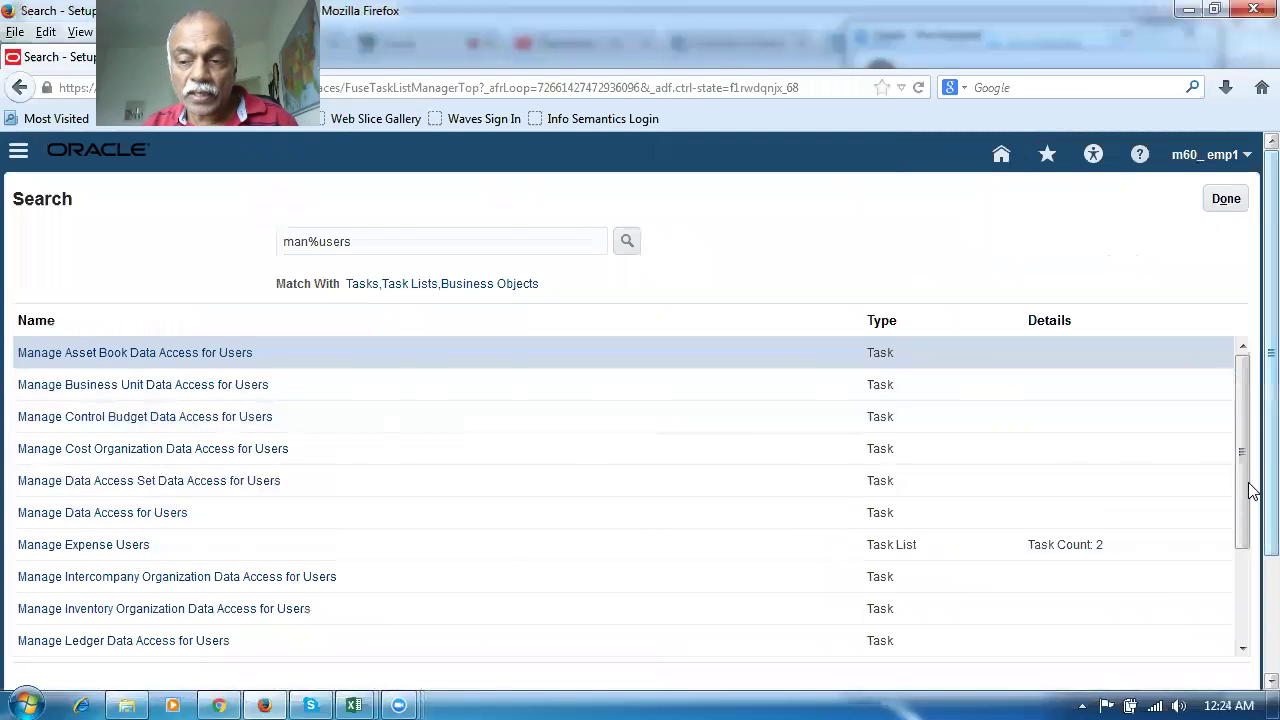
drag(1245, 515, 1243, 643)
click(45, 646)
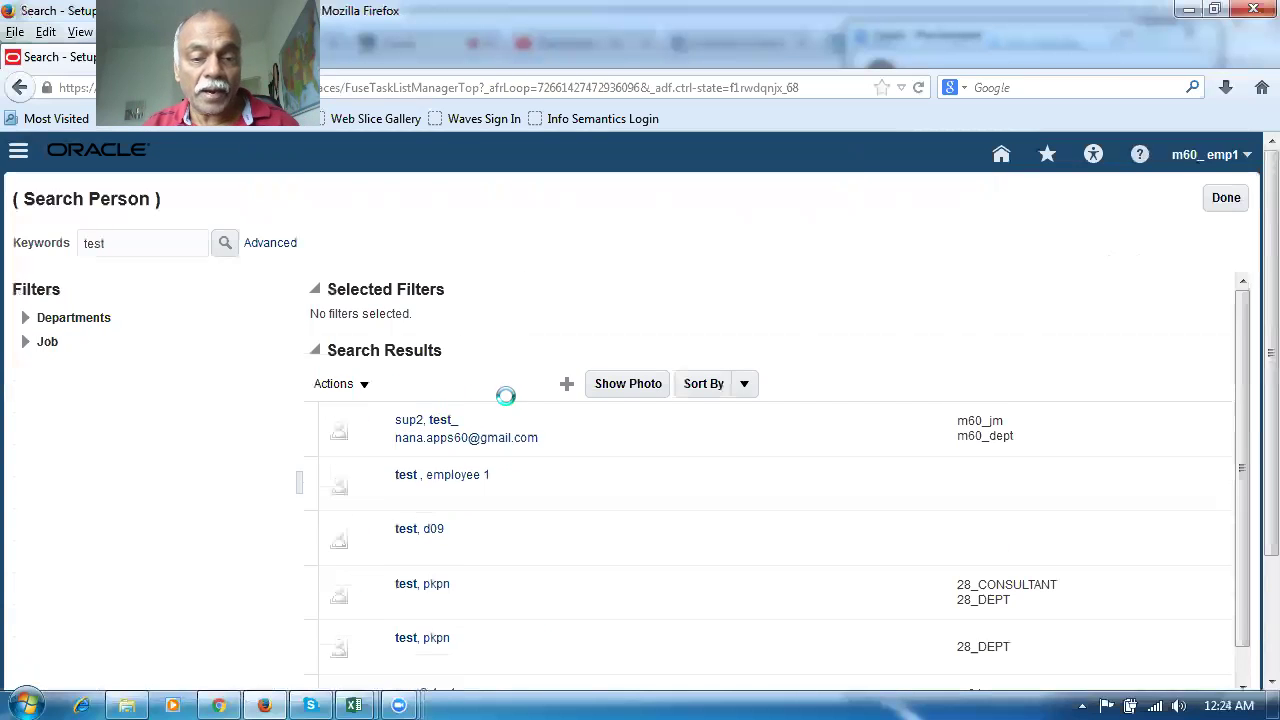
Open the m60_jm / m60_dept employee's person record from the test search results
mouse_move(400, 423)
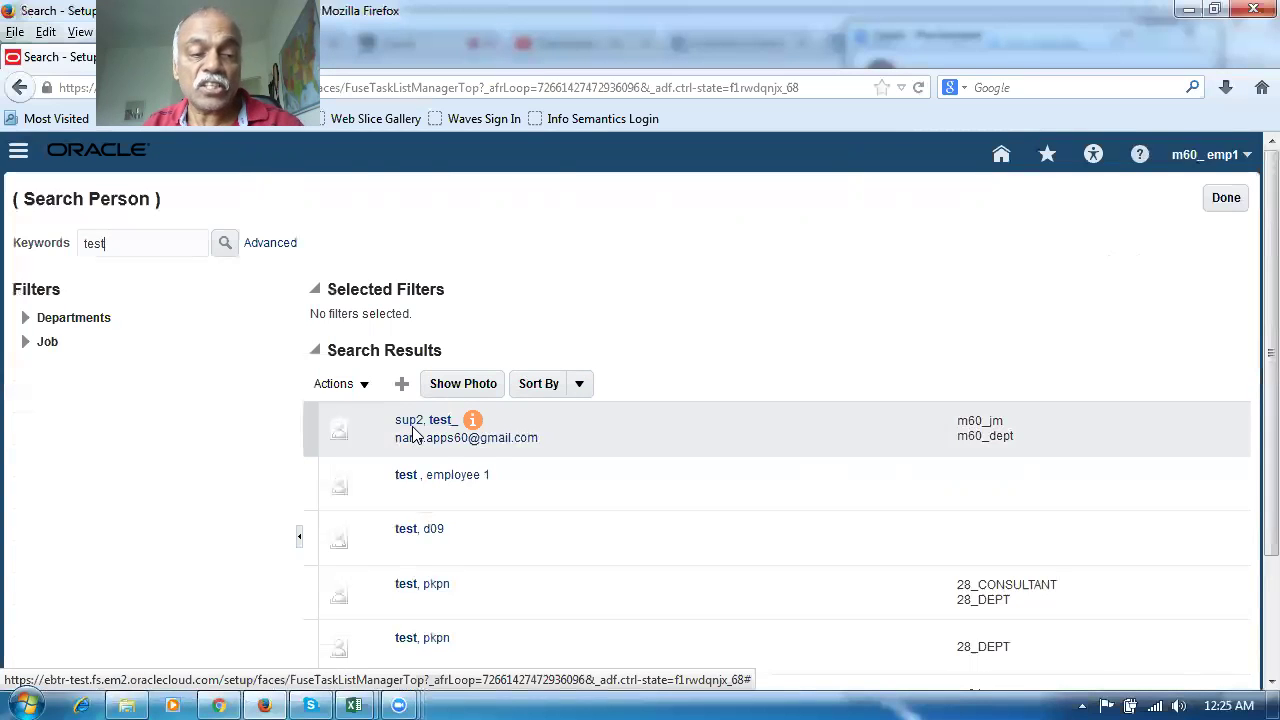
click(418, 424)
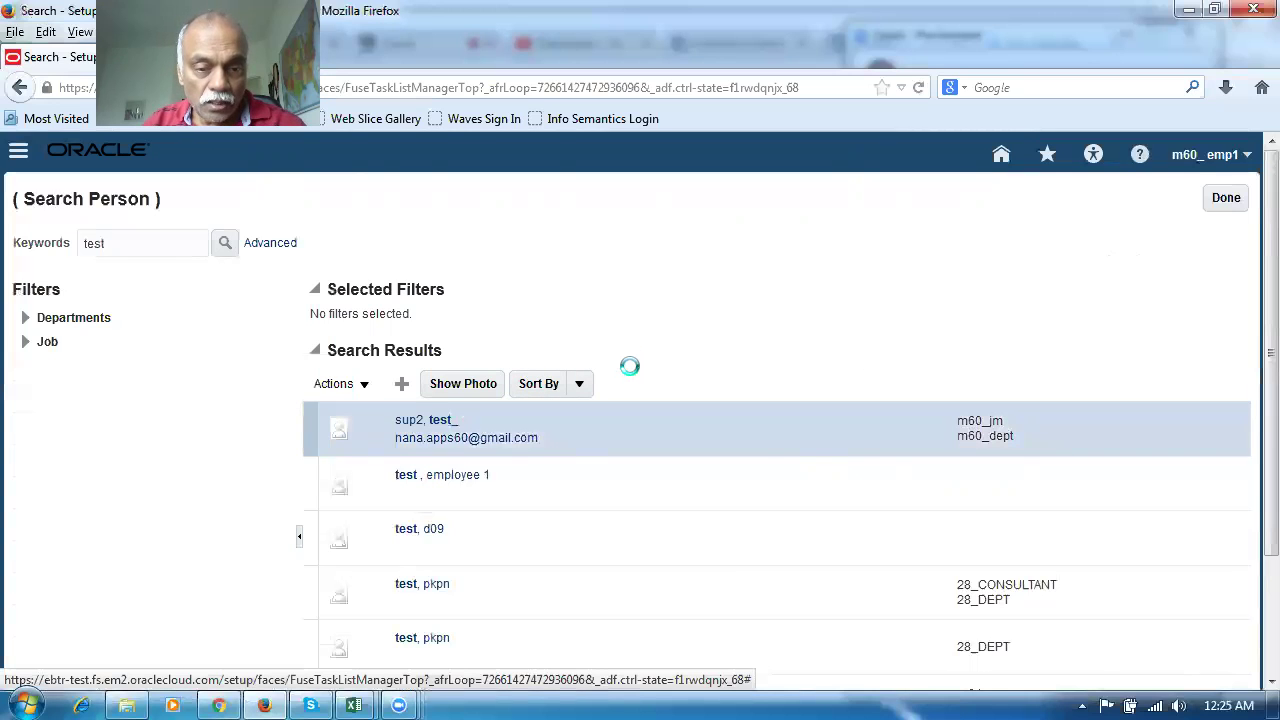
scroll(623, 386, down, 4)
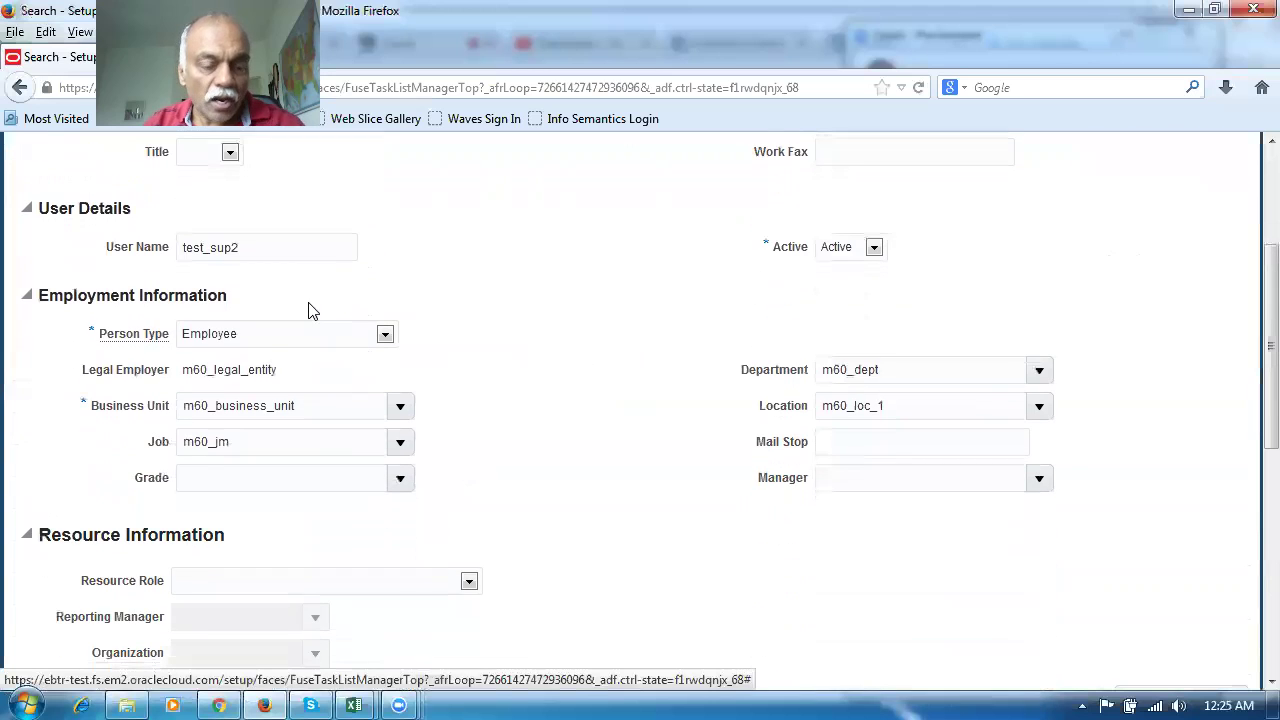
scroll(457, 349, up, 2)
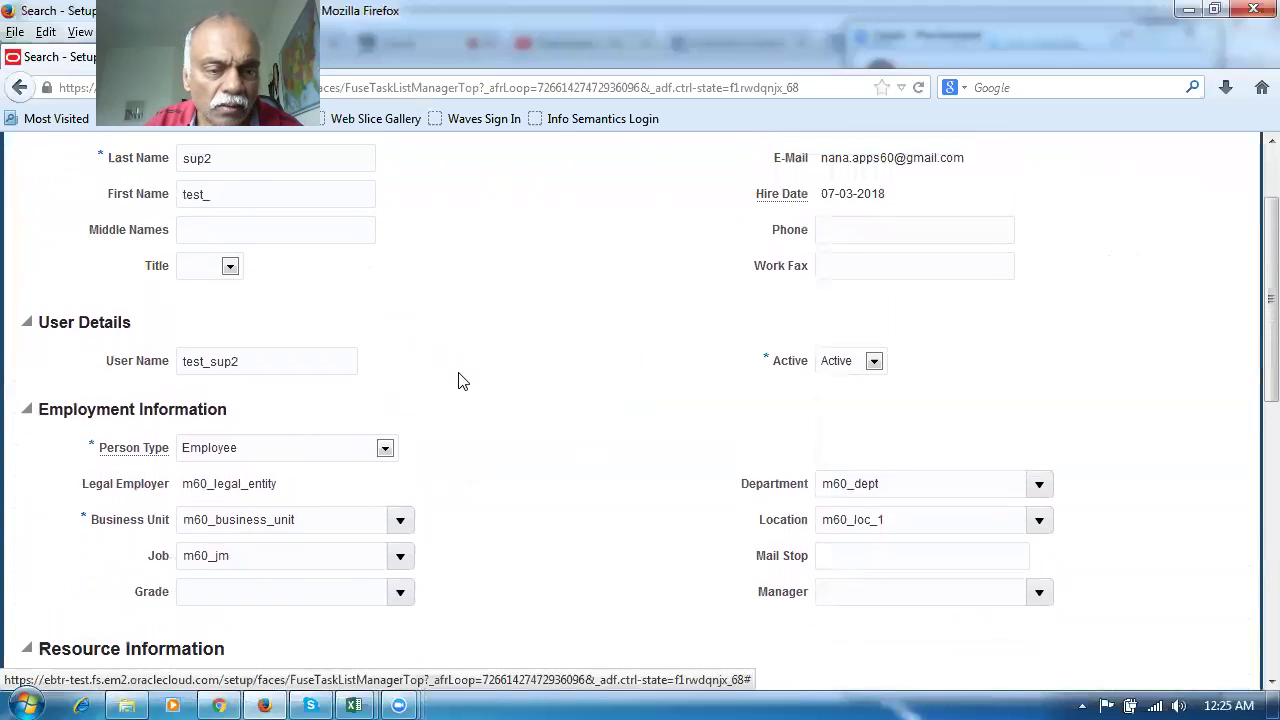
key(ctrl+plus)
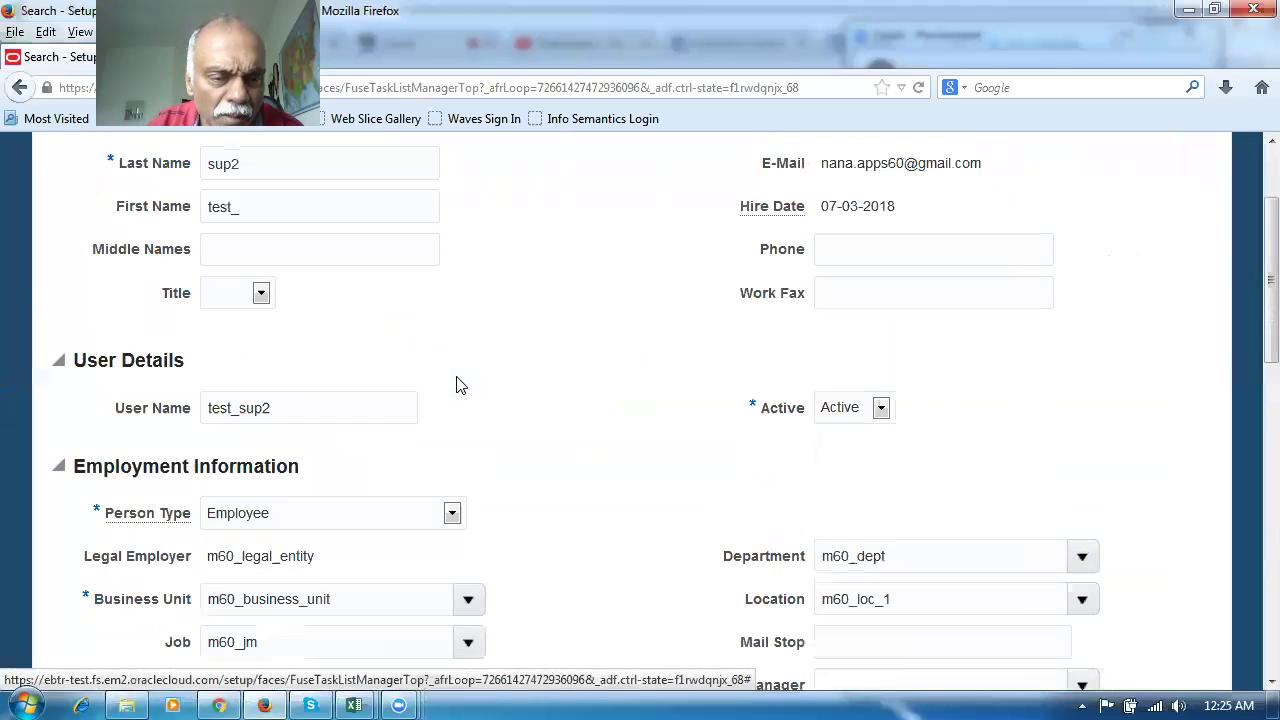
key(ctrl+plus)
key(ctrl+plus)
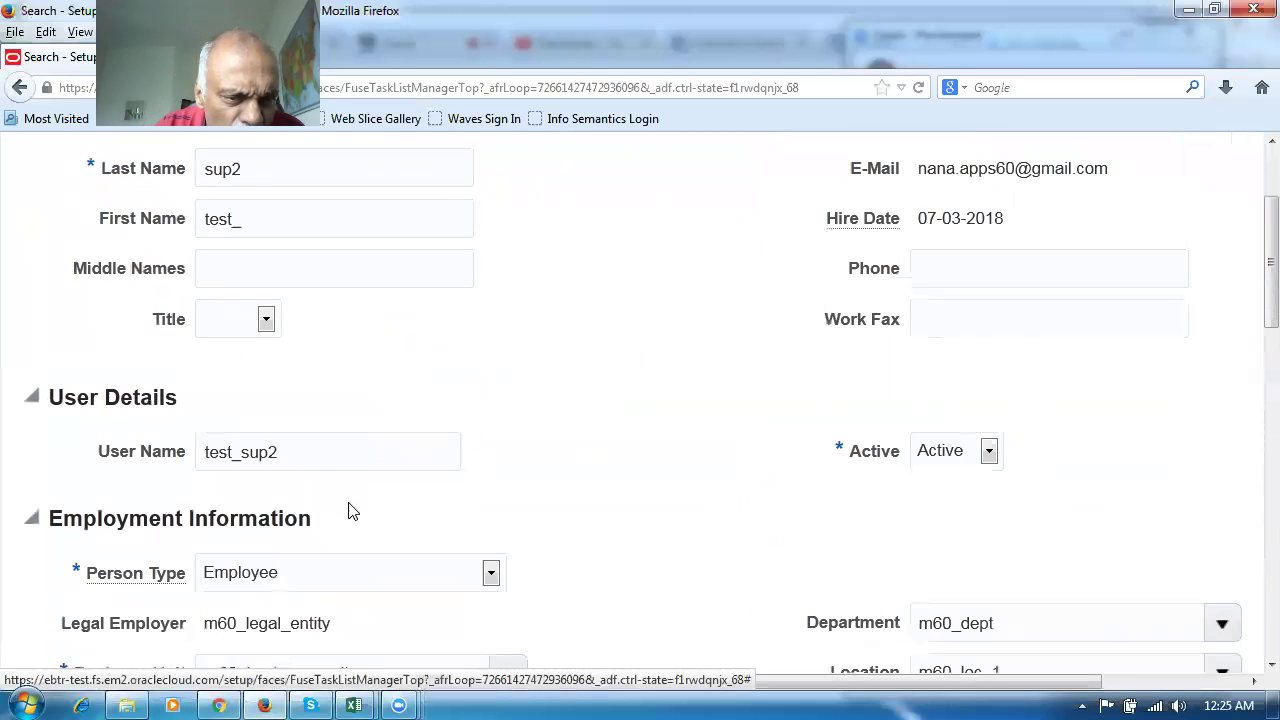
click(296, 459)
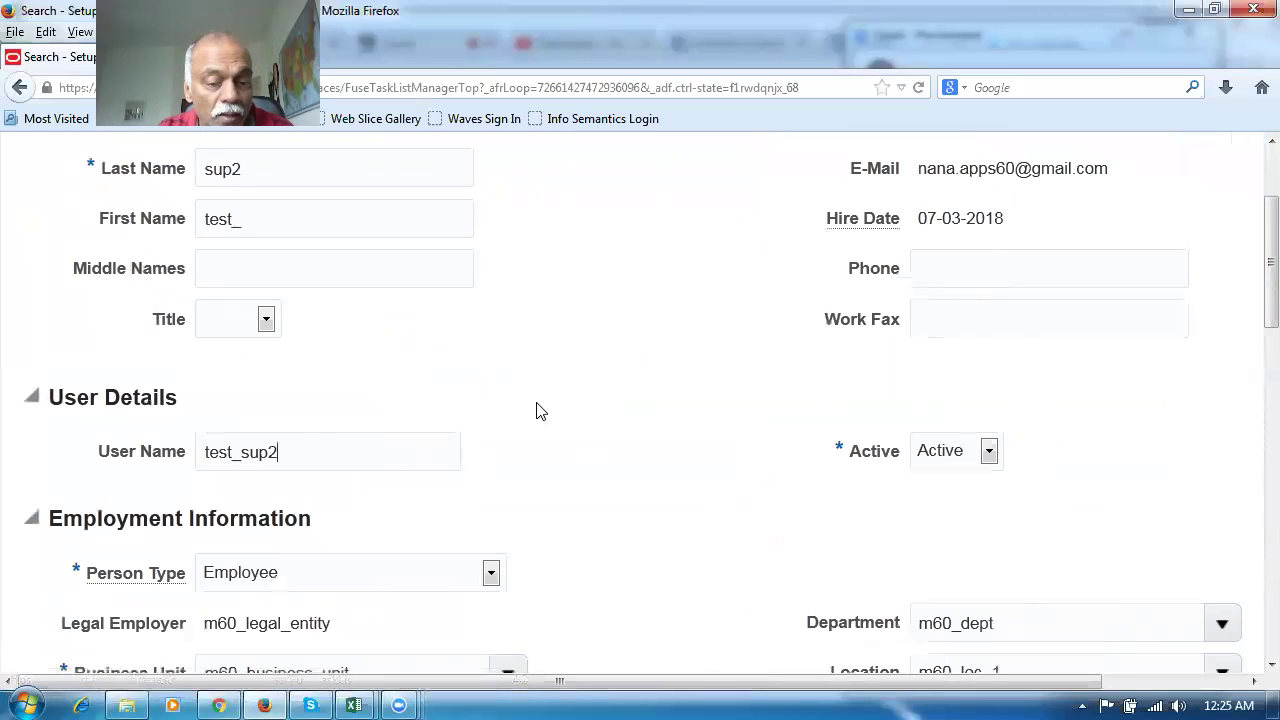
key(ctrl+minus)
key(ctrl+minus)
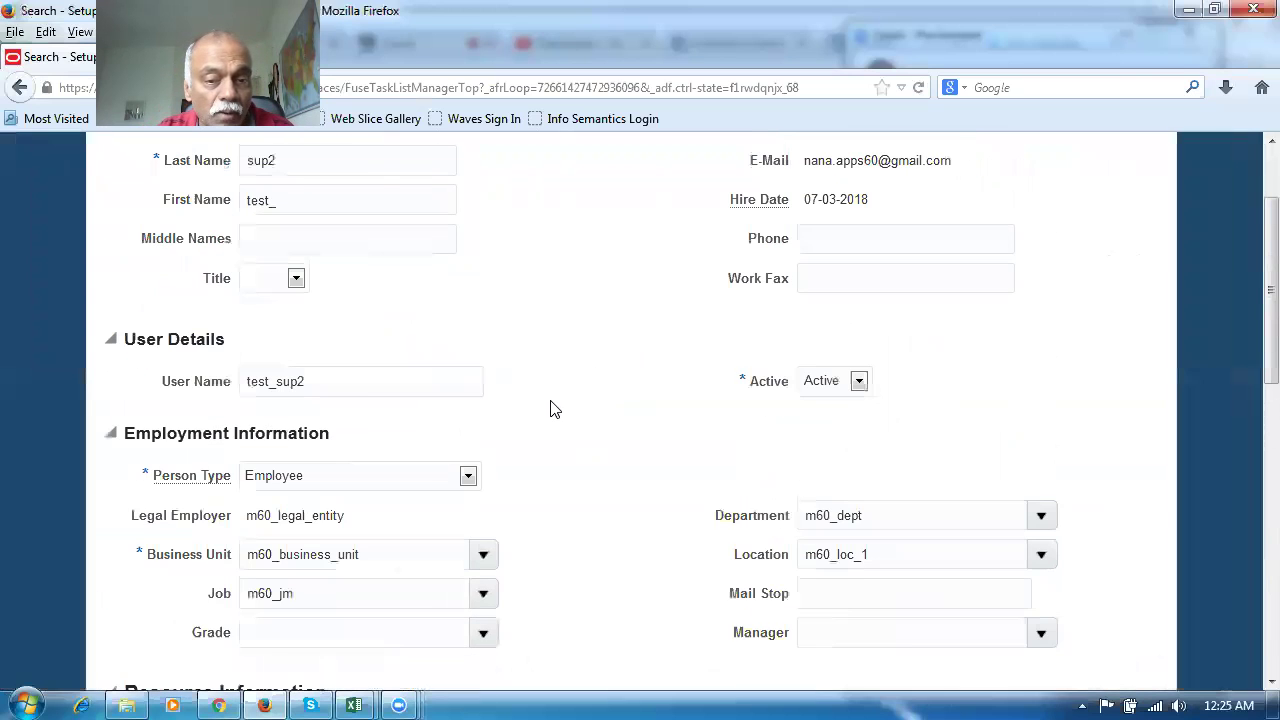
key(ctrl+minus)
scroll(548, 411, up, 2)
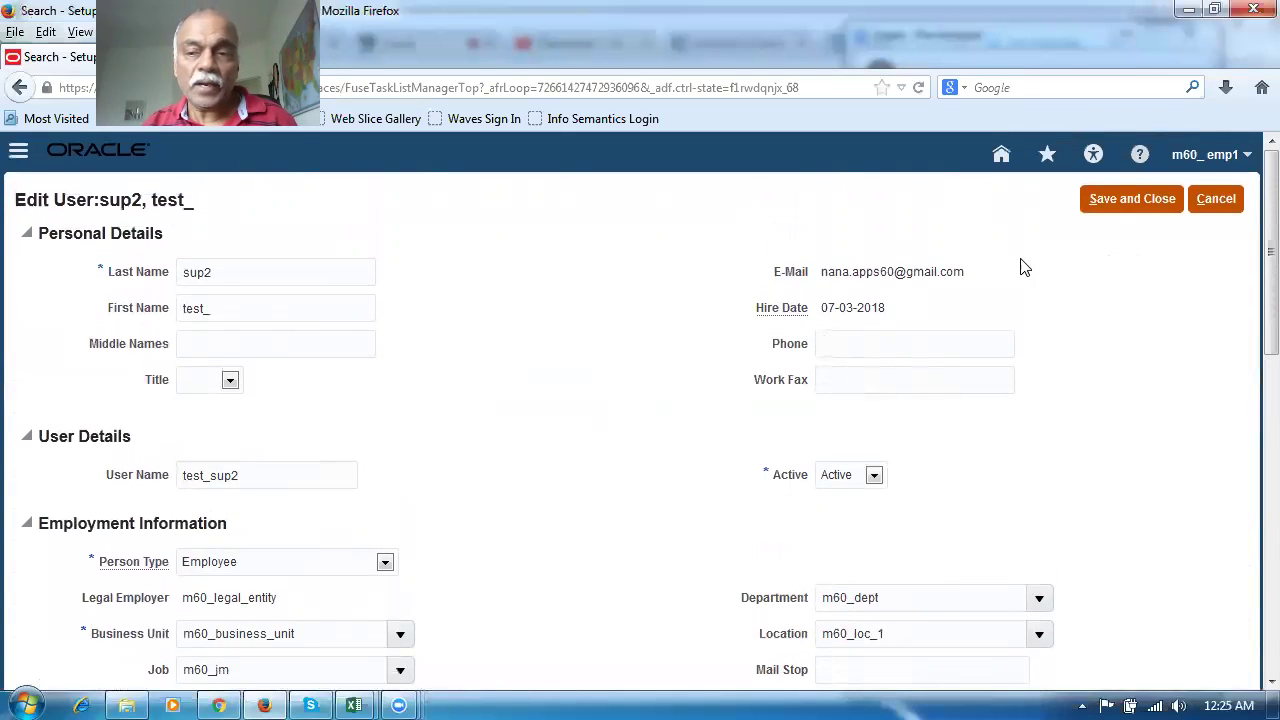
click(1216, 198)
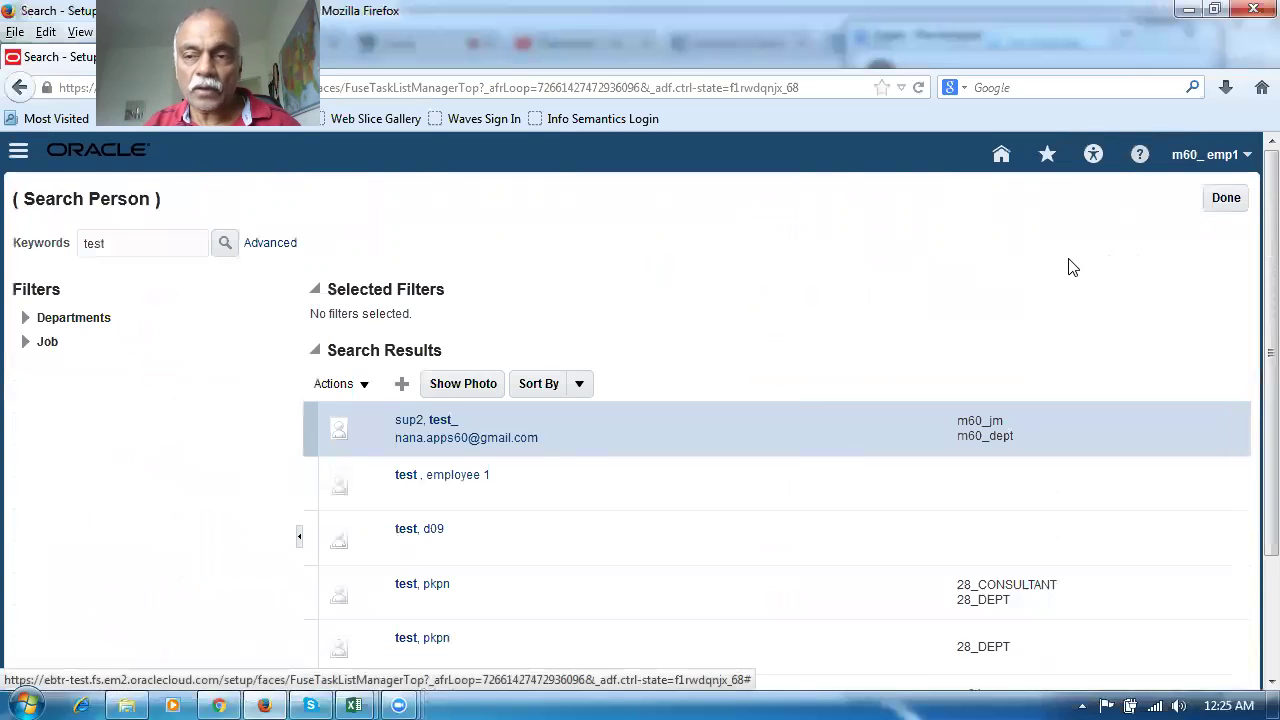
Leave the person search and sign out of the current session, returning to the sign-in page
click(1228, 197)
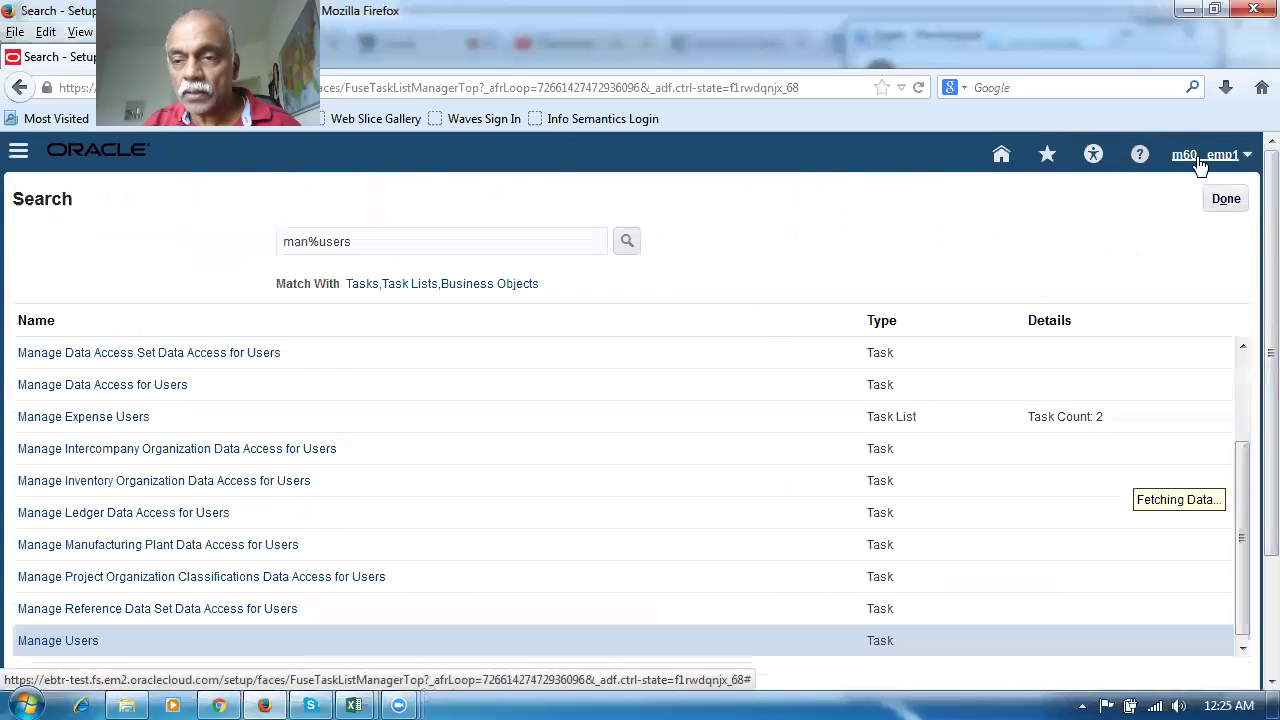
click(1200, 160)
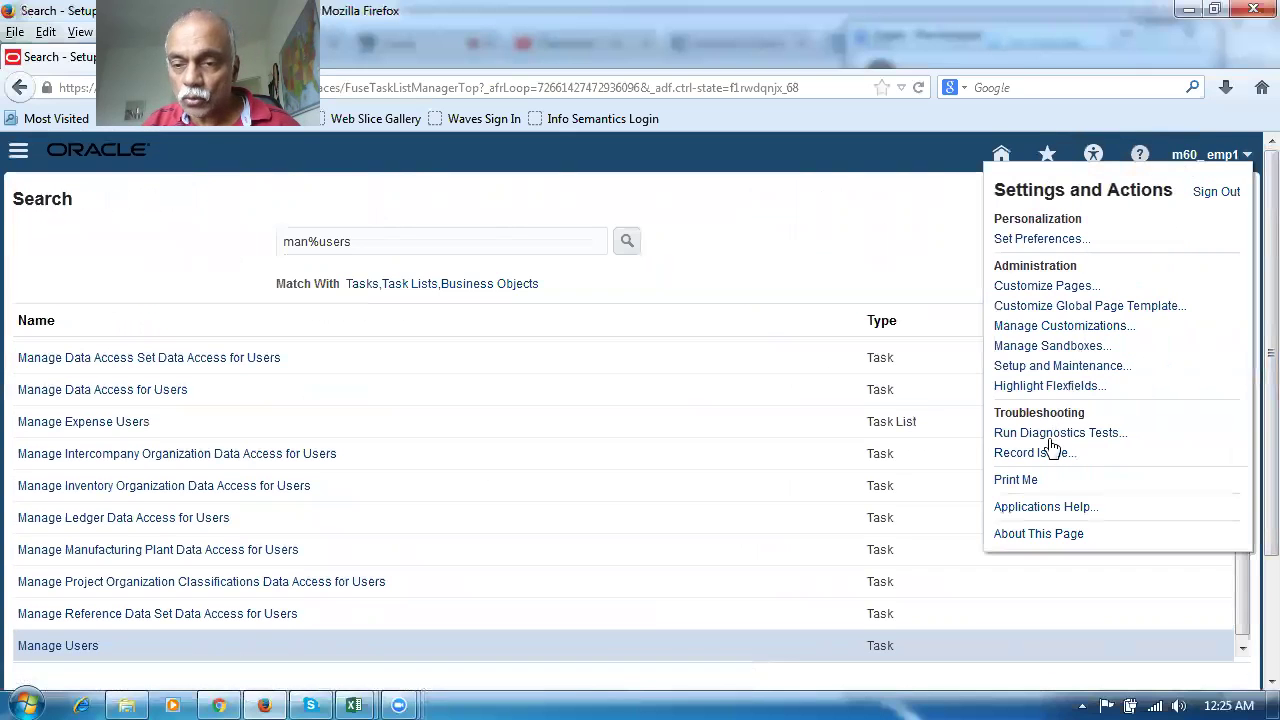
click(1215, 192)
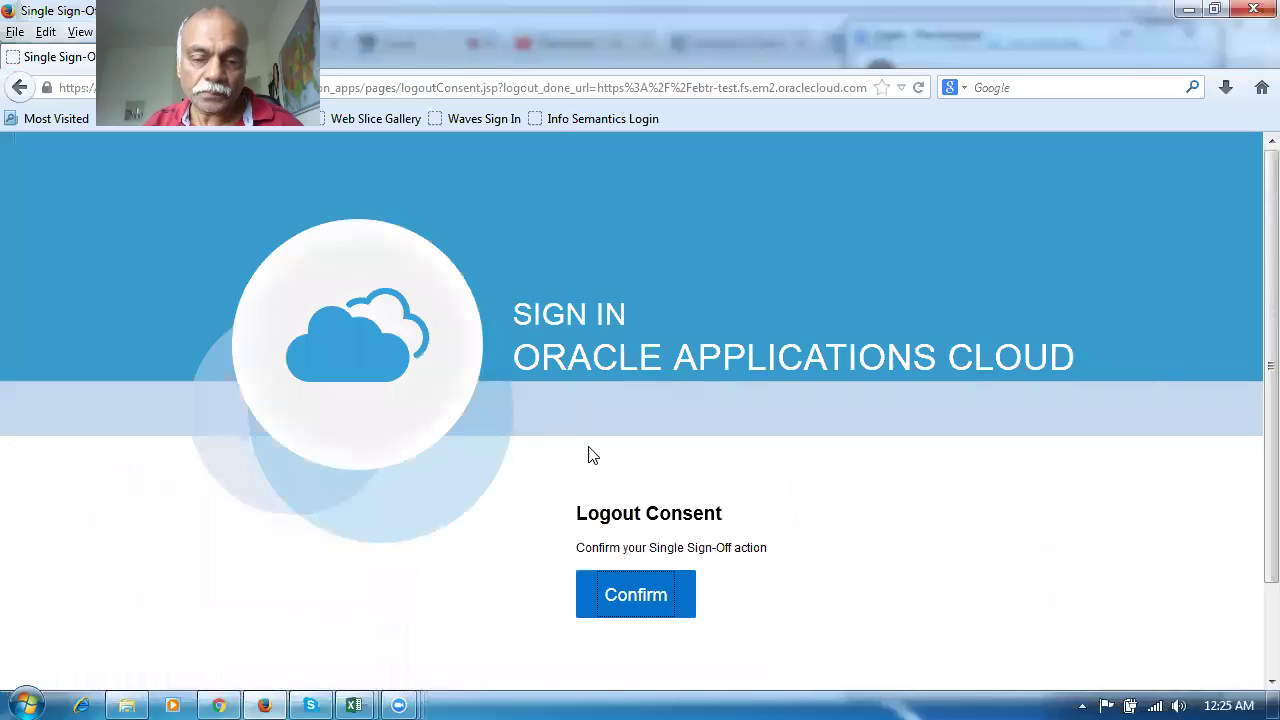
click(628, 580)
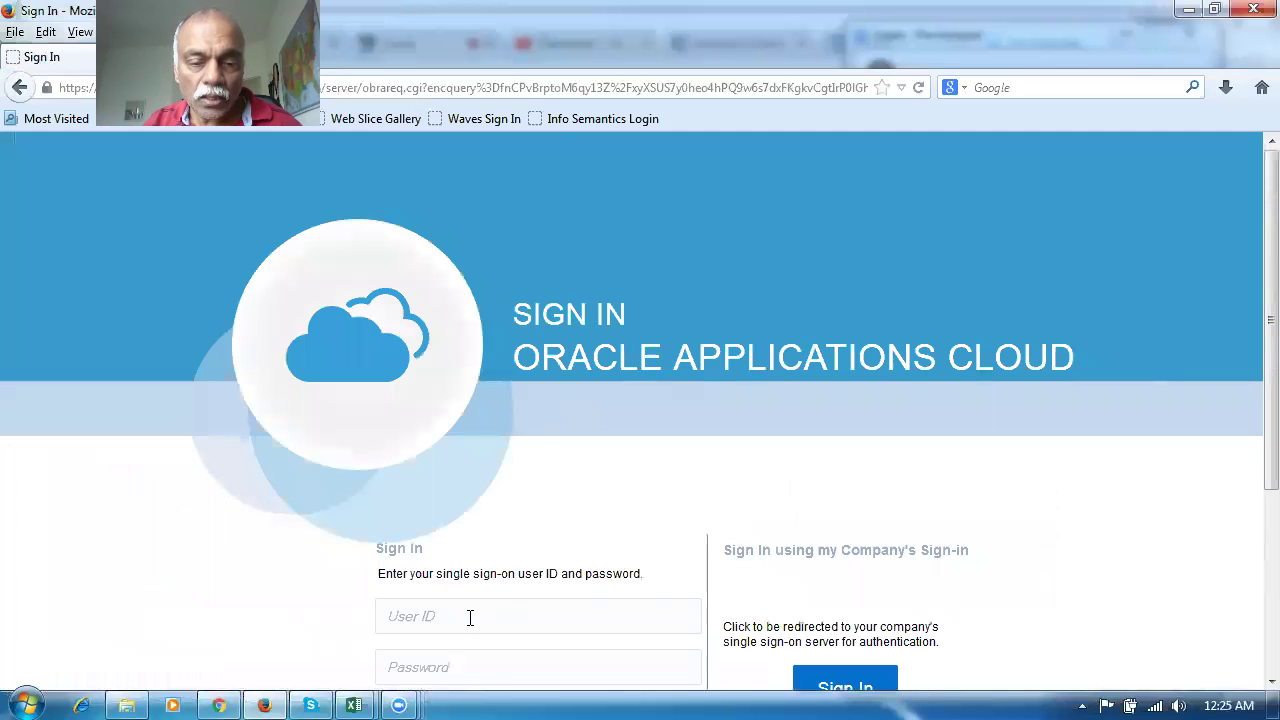
click(472, 616)
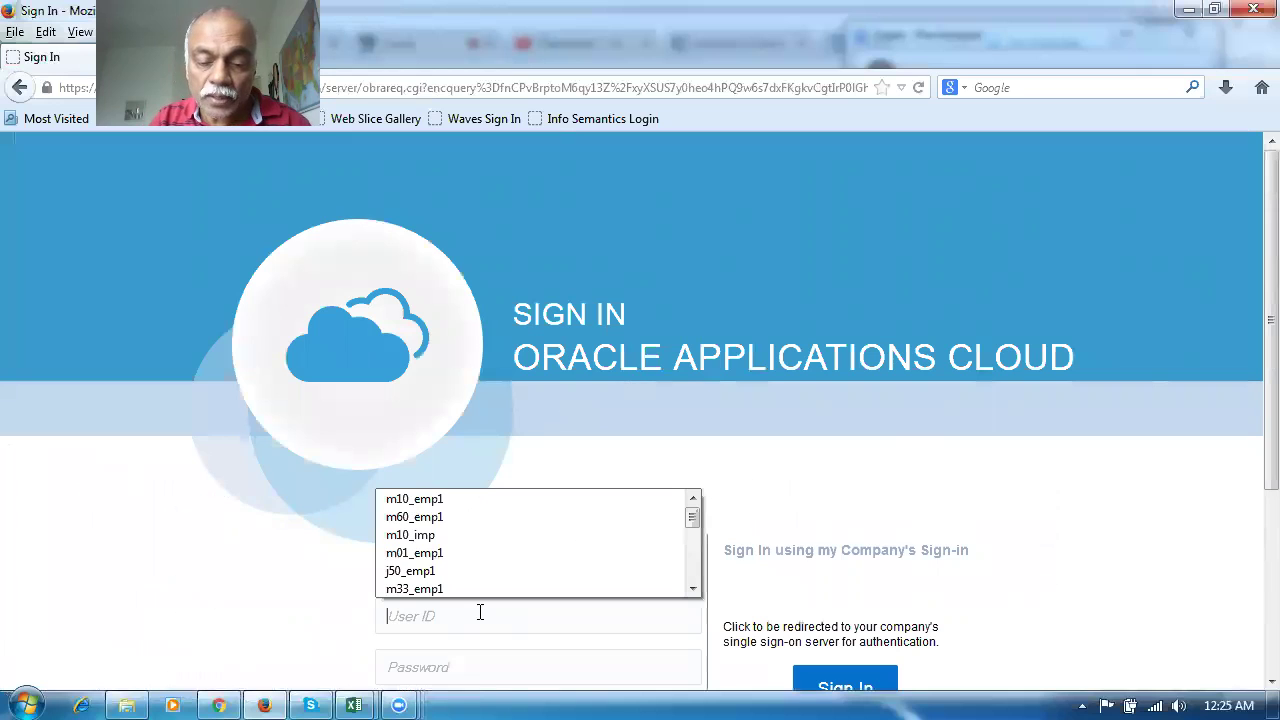
Sign in with the test supplier user ID and its password to reach the home springboard
text(test_sup2)
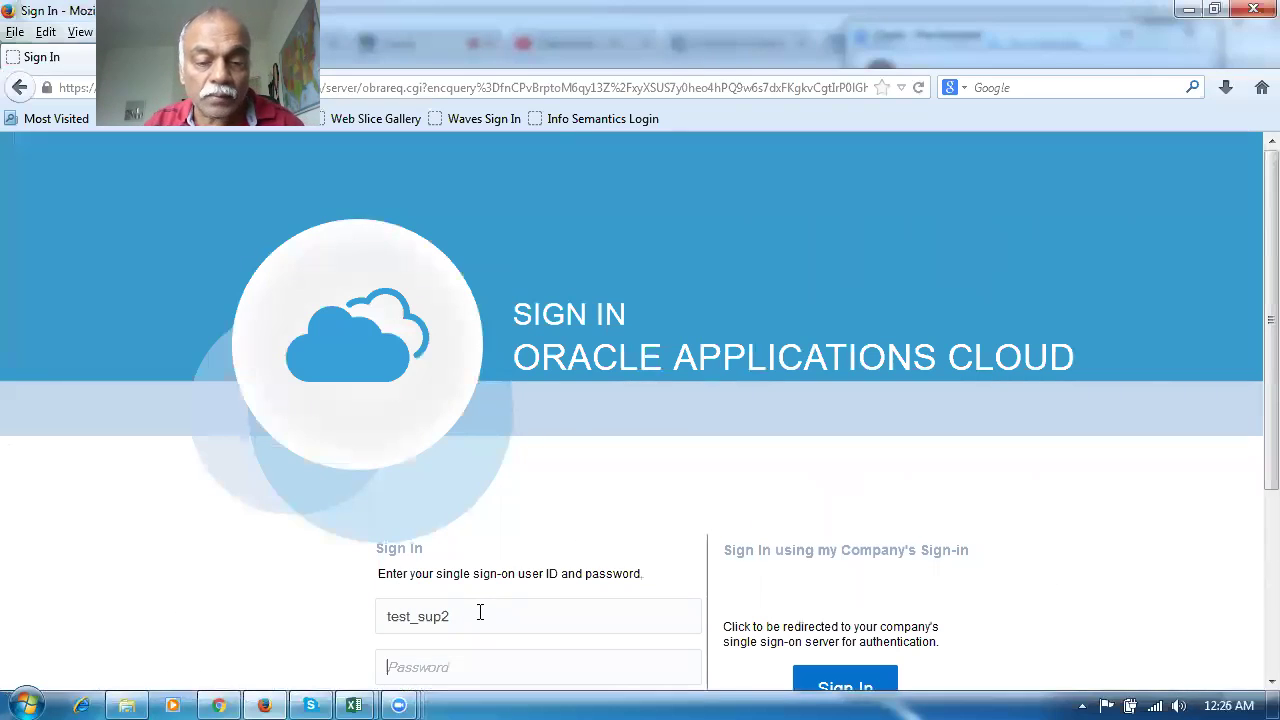
key(Tab)
text(••••••)
key(Return)
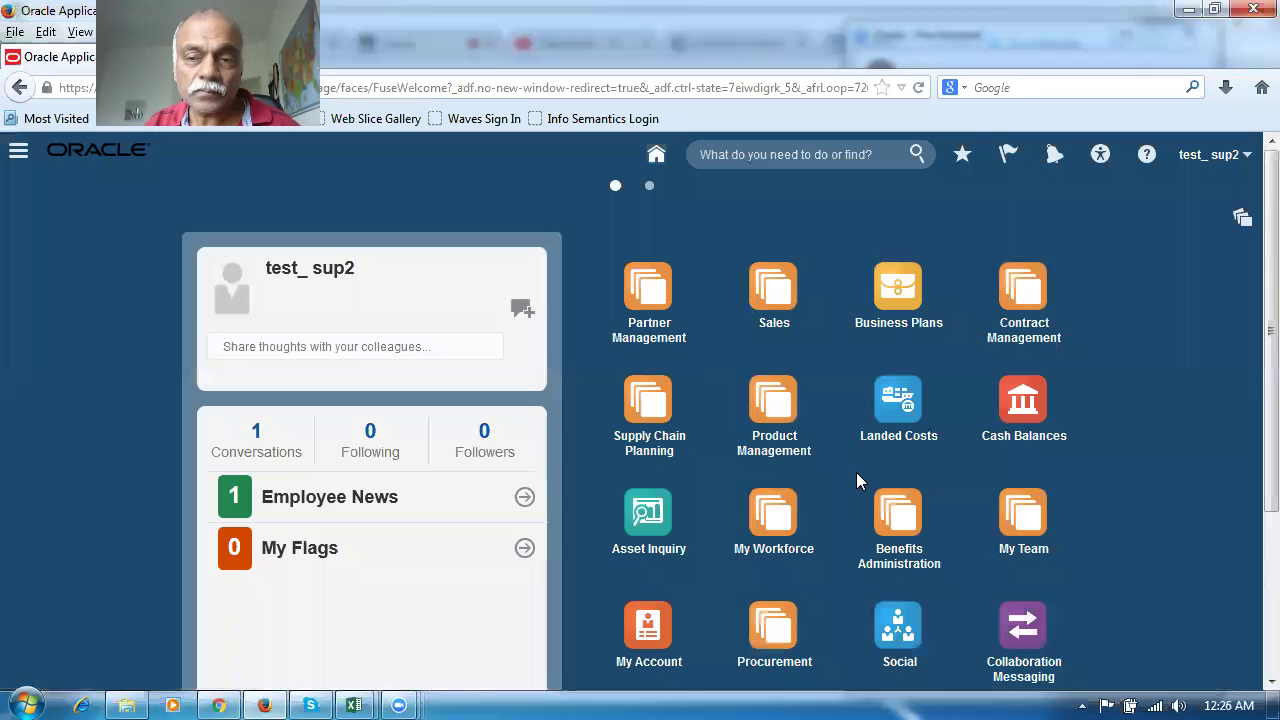
scroll(856, 470, down, 3)
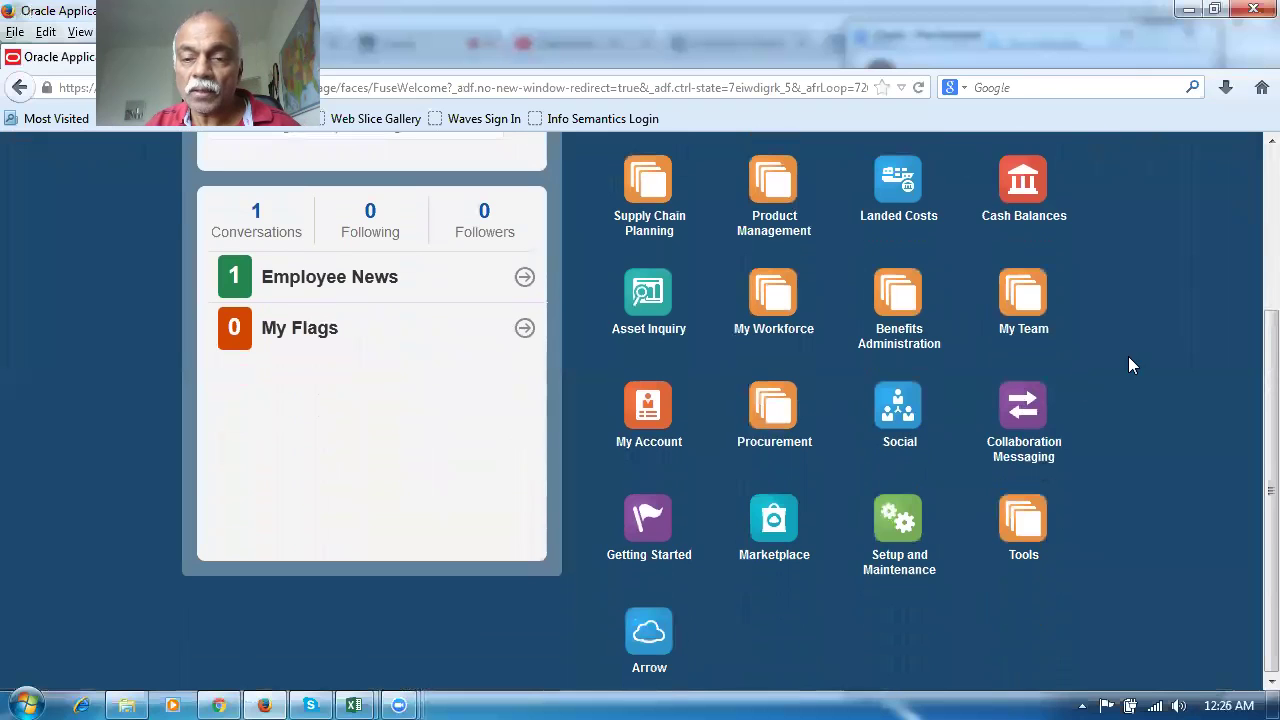
Go to Procurement > Suppliers and open the Manage Suppliers search from the Tasks panel
click(773, 410)
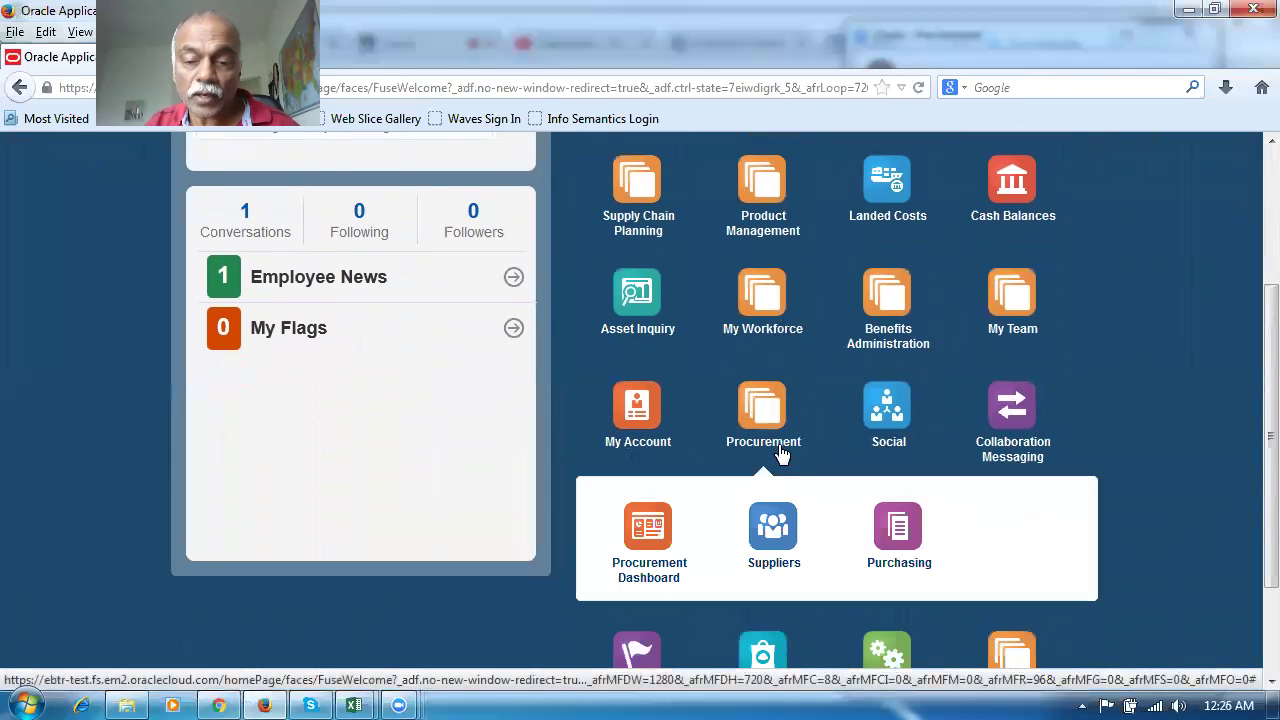
click(778, 532)
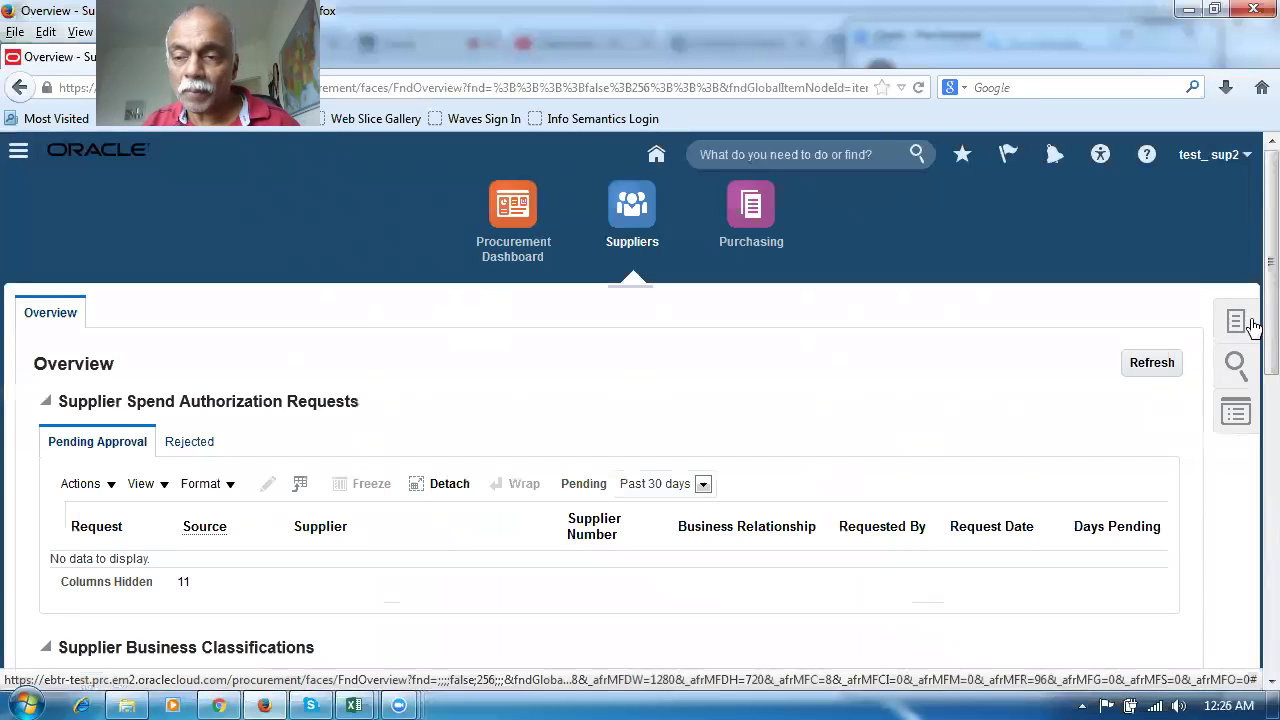
click(1235, 324)
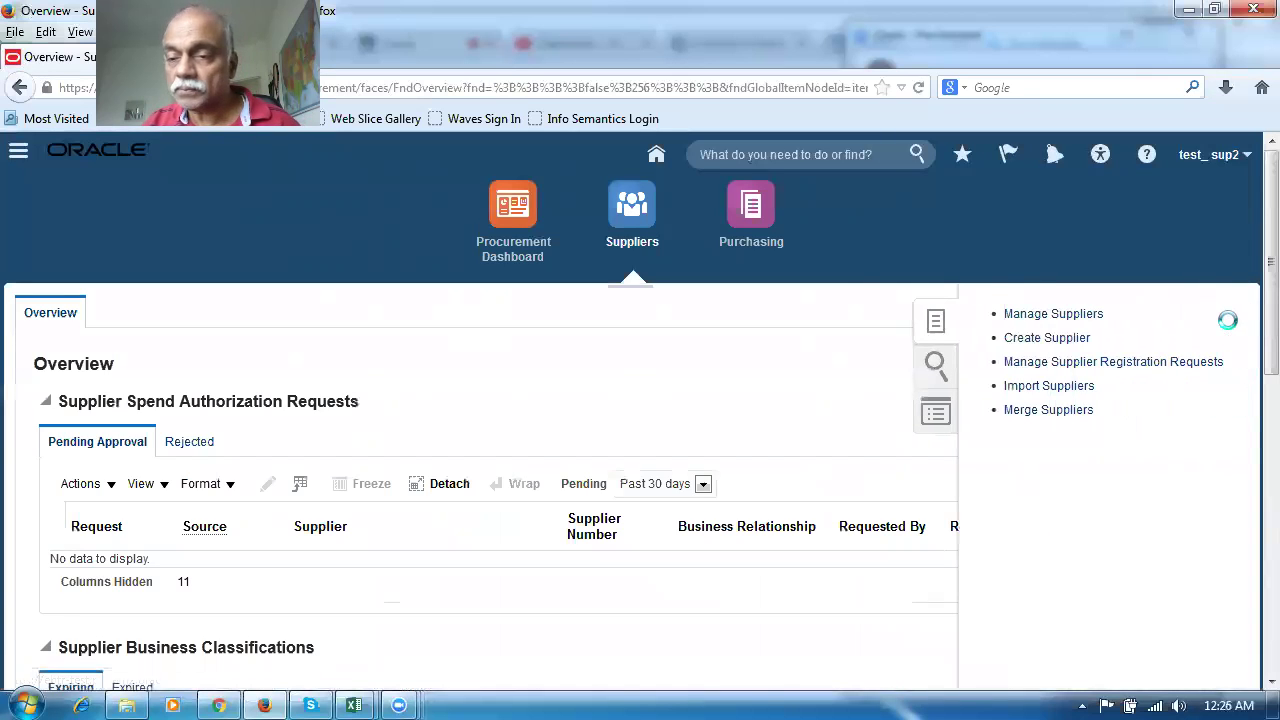
click(1060, 316)
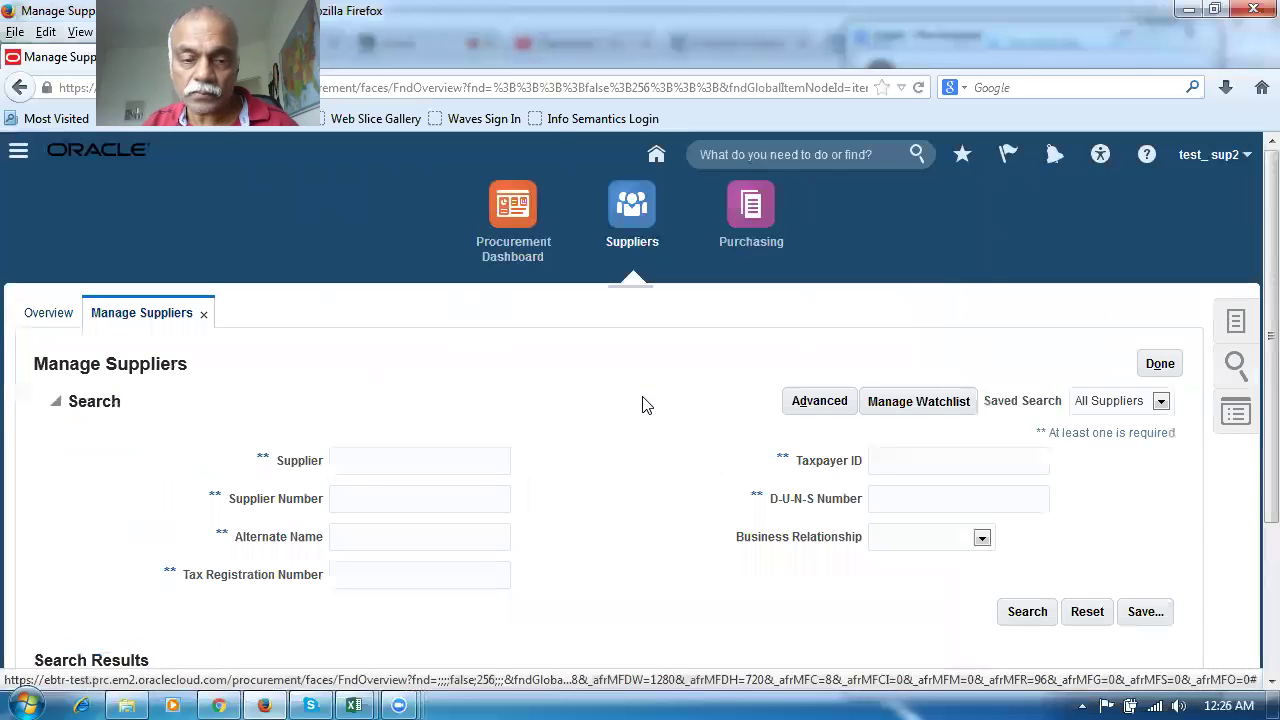
click(366, 461)
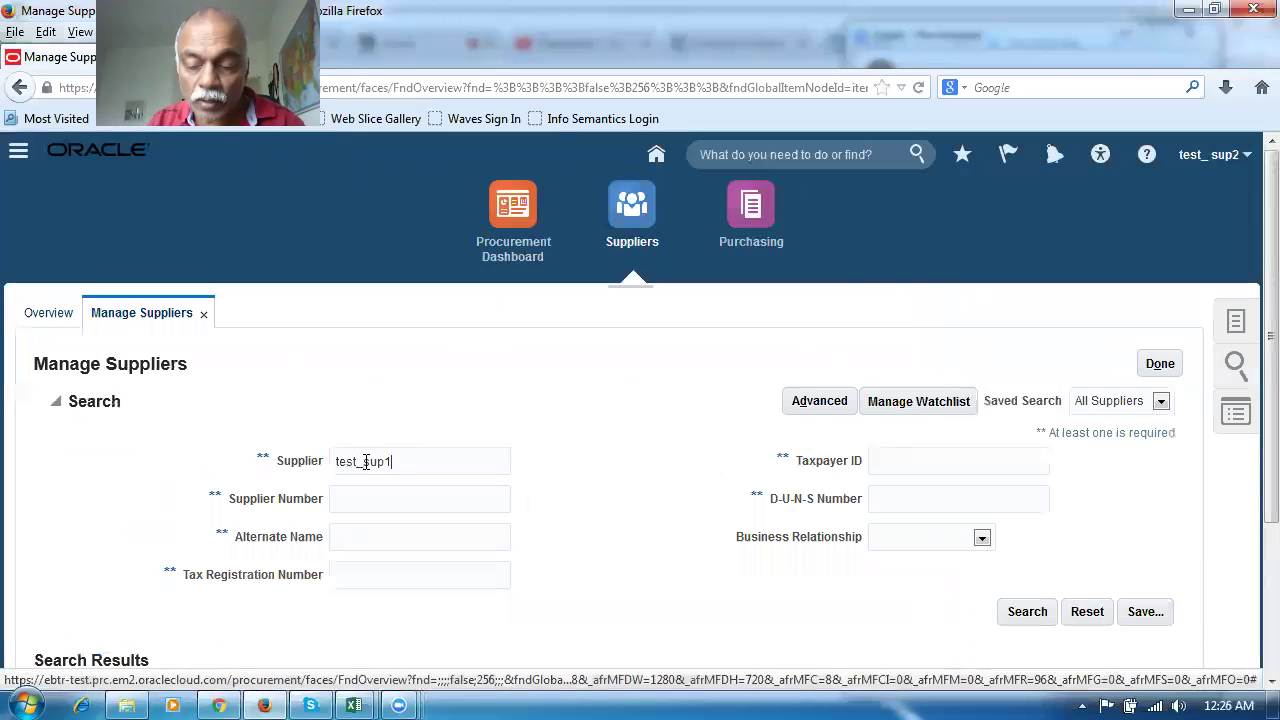
Search for supplier test_sup1, open it for editing, review its Sites tab, then cancel
text(test_sup1)
key(Return)
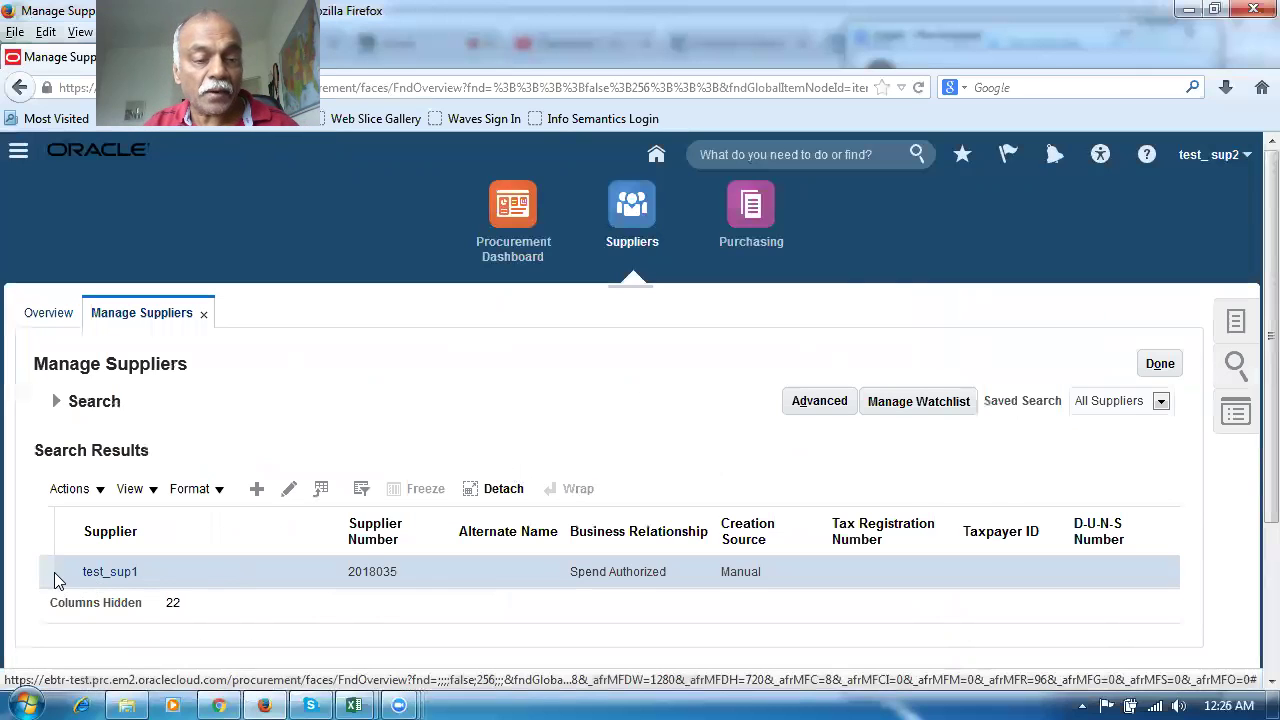
click(289, 490)
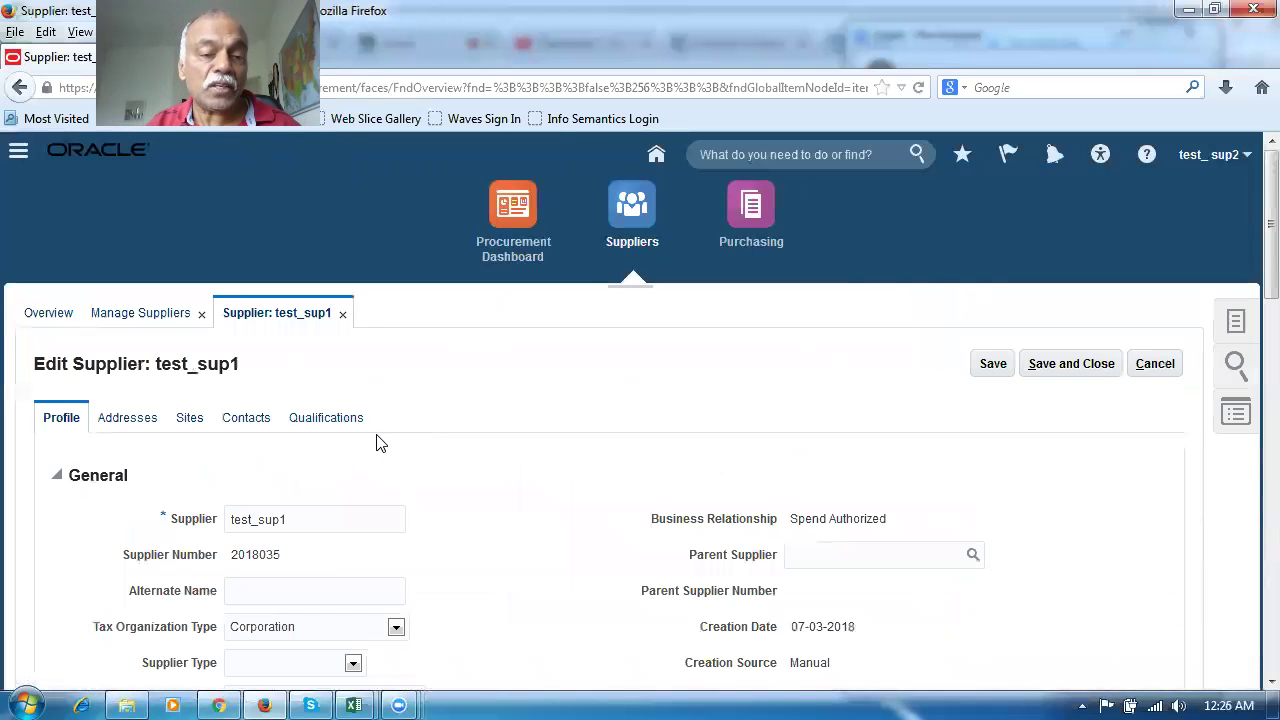
click(191, 428)
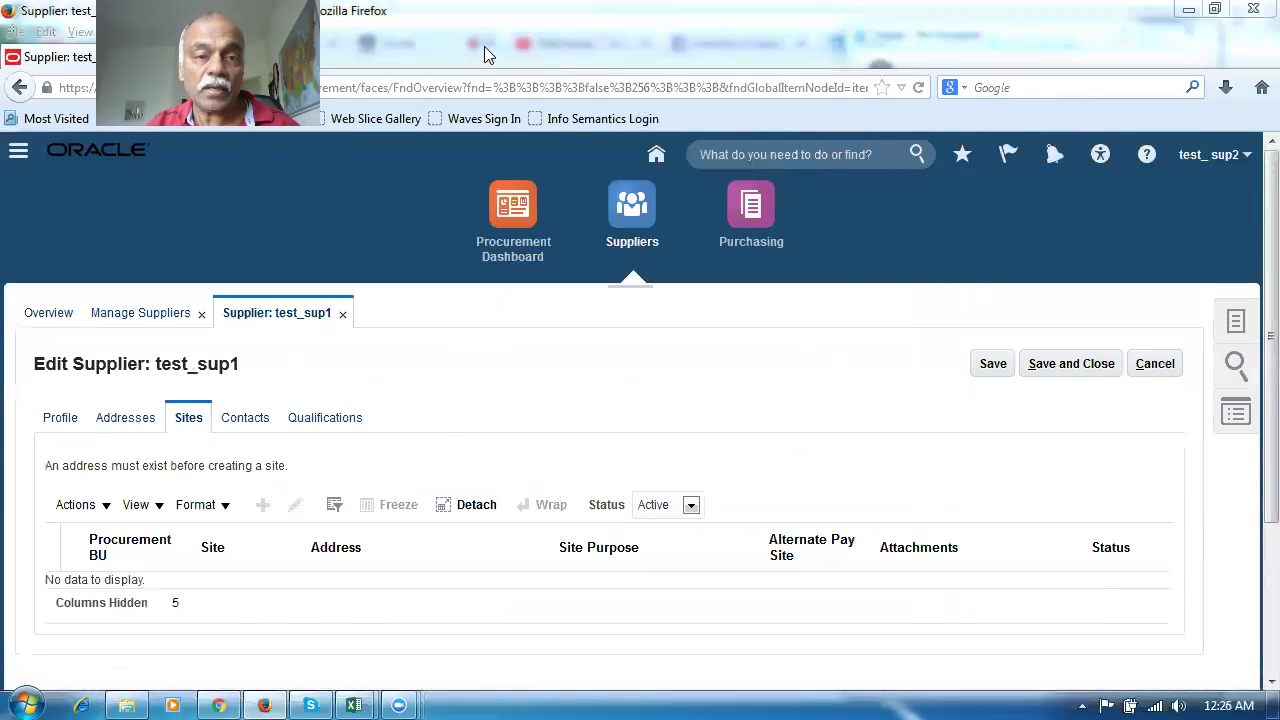
click(1155, 364)
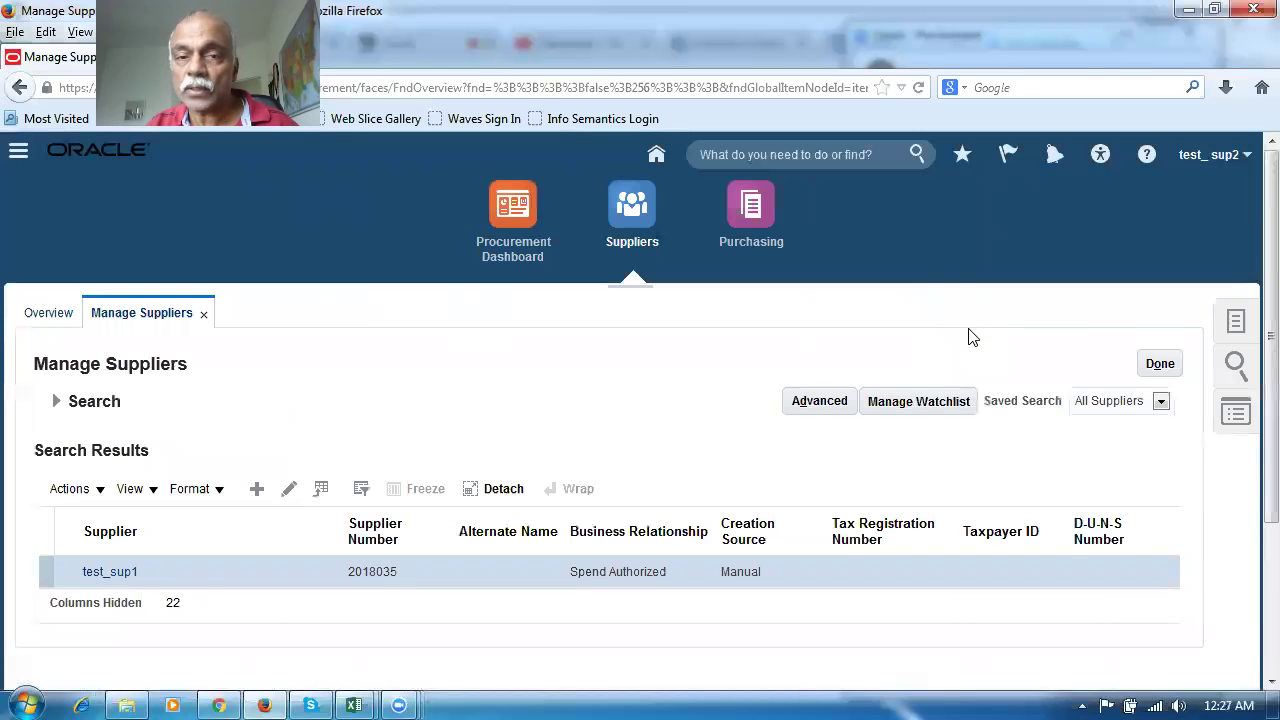
Open Setup and Maintenance and search the setup tasks for 'mad%proc%buyer%'
click(1208, 158)
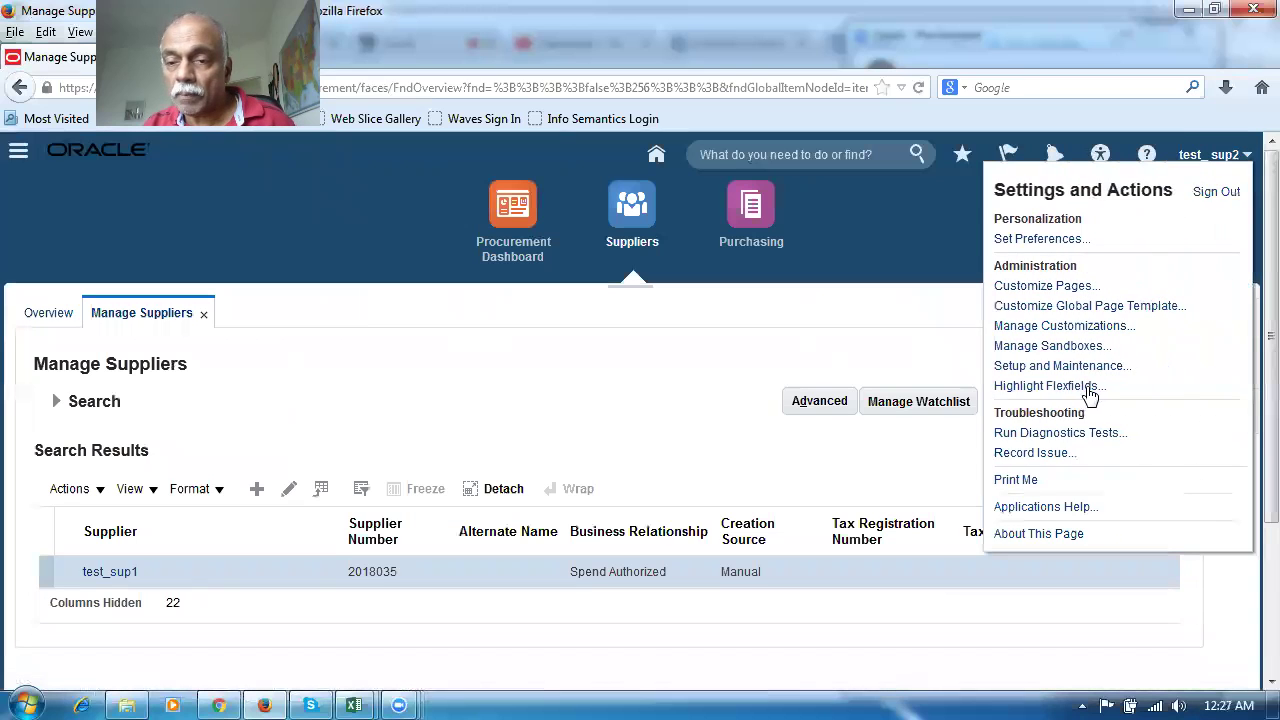
click(1070, 368)
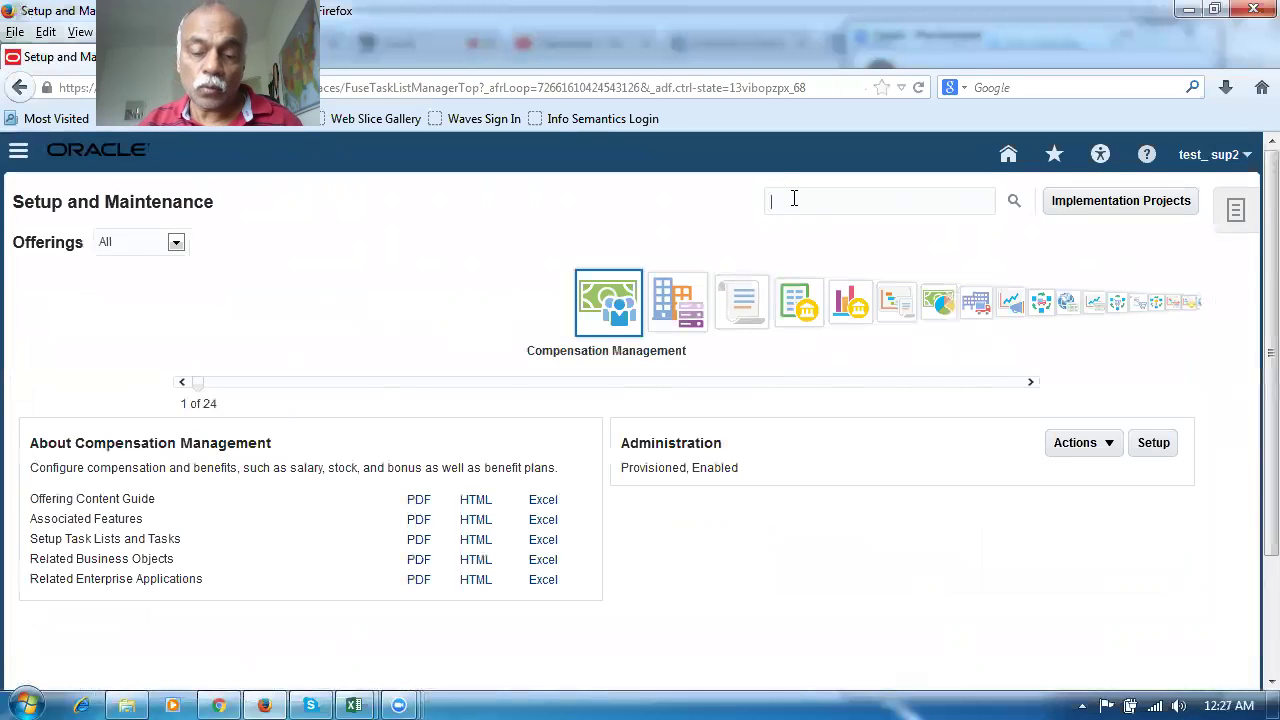
click(794, 199)
text(mad)
text(%proc%)
text(buyer%)
key(Return)
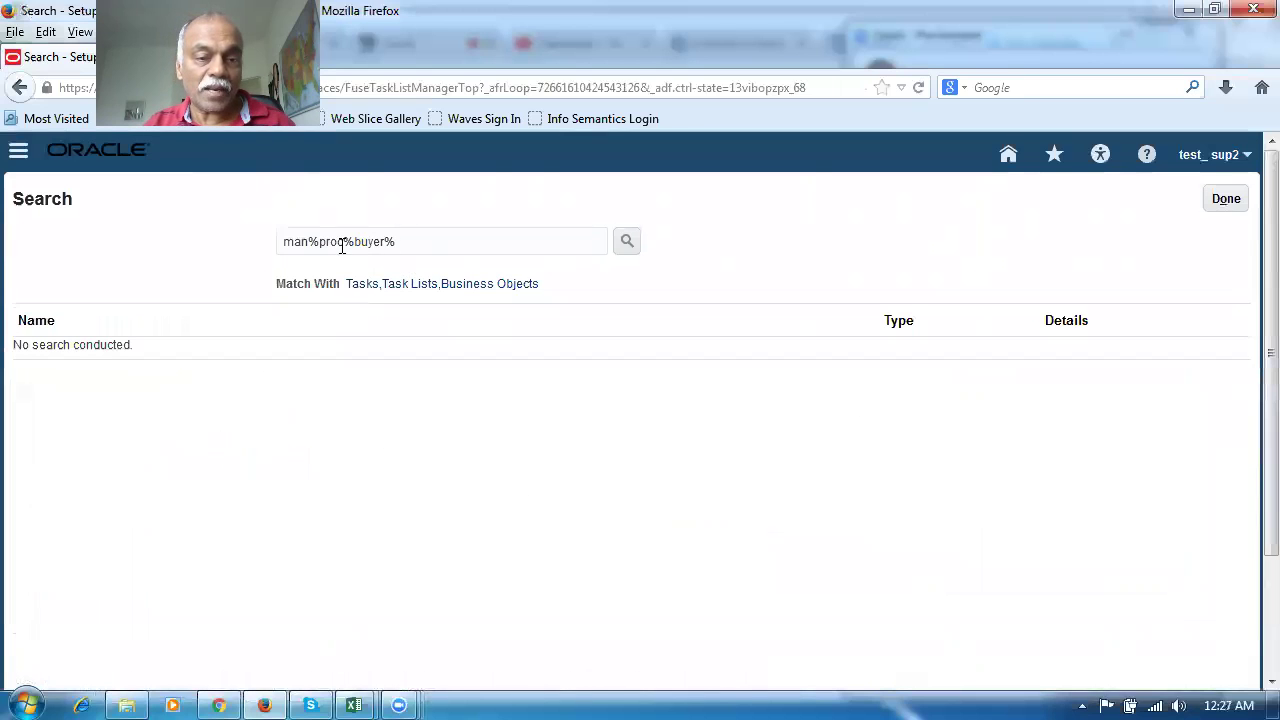
Refine the task search to 'man%proc%age%' and open Manage Procurement Agents
key(BackSpace)
key(BackSpace)
text(oc)
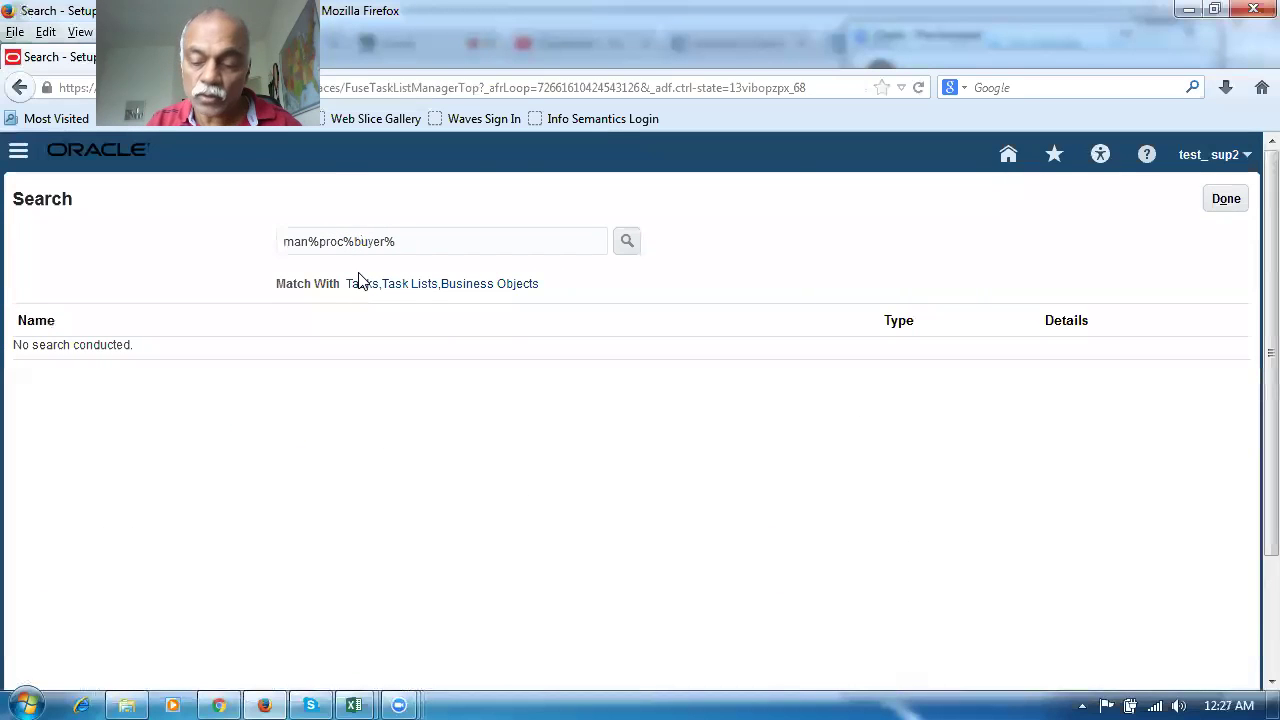
key(Delete)
key(Delete)
key(Delete)
key(Delete)
text(age)
key(Return)
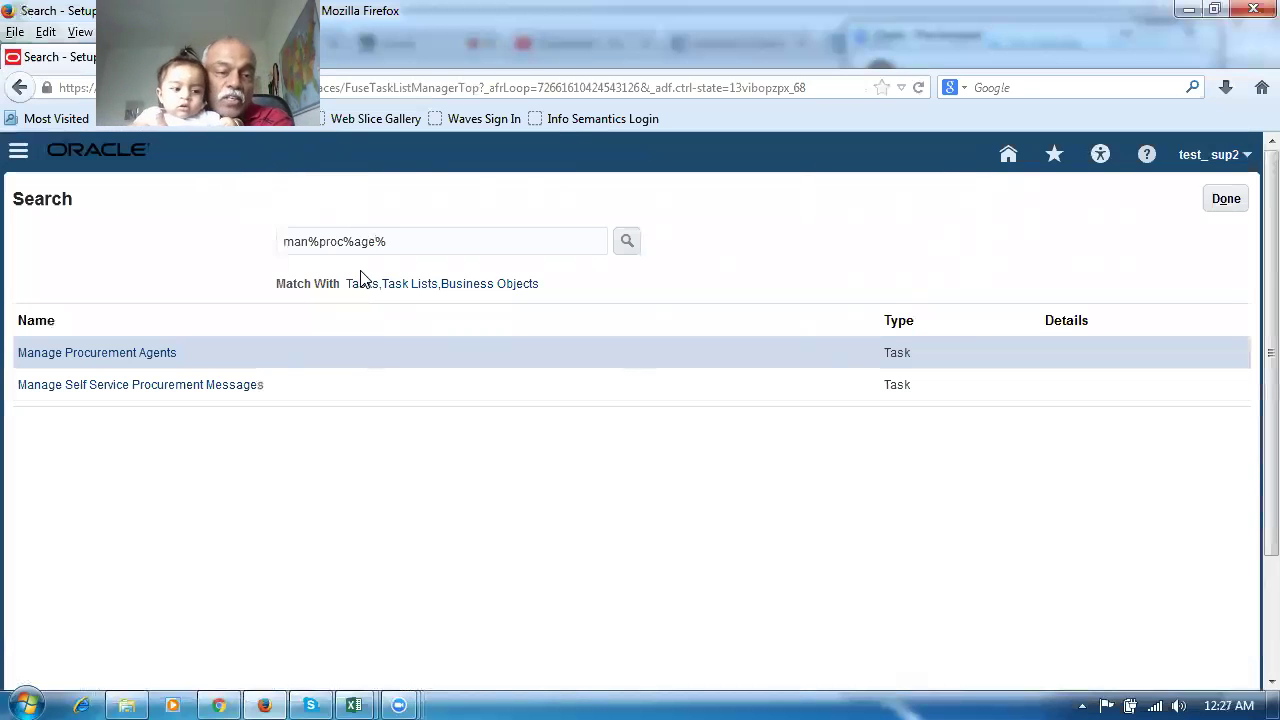
click(157, 356)
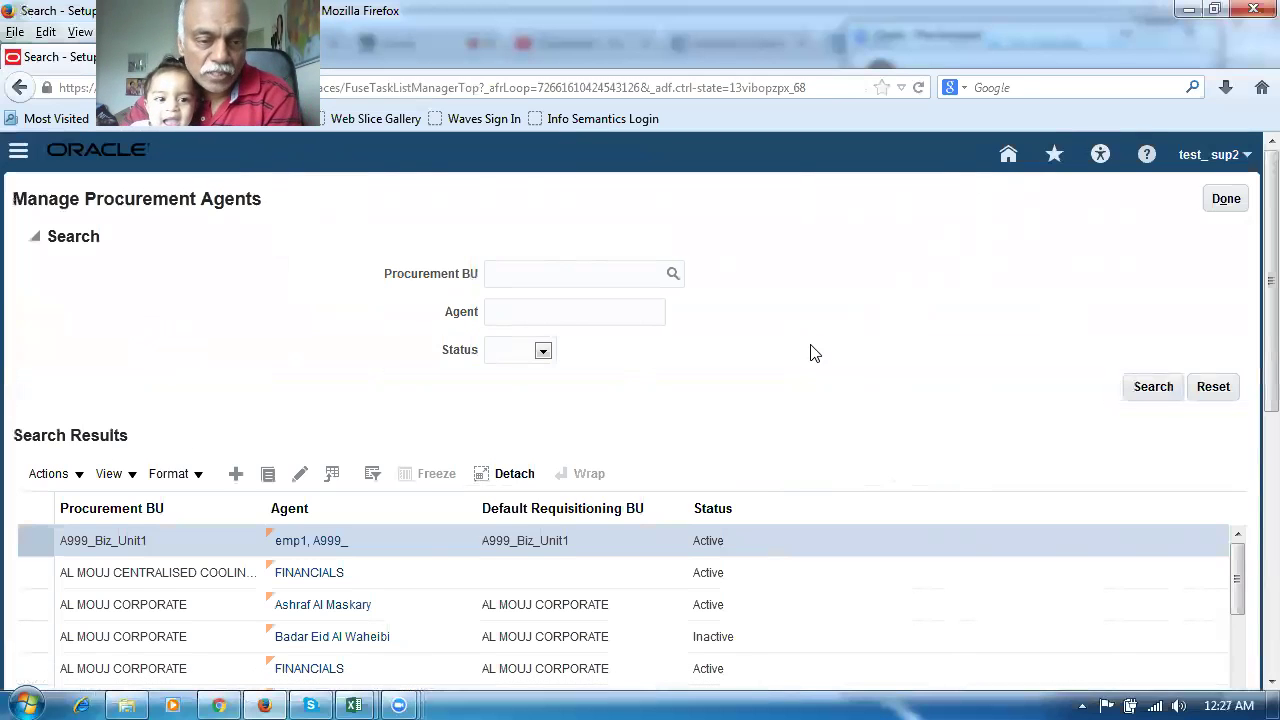
Create a new procurement agent with Procurement BU set to m60_business_unit
click(238, 476)
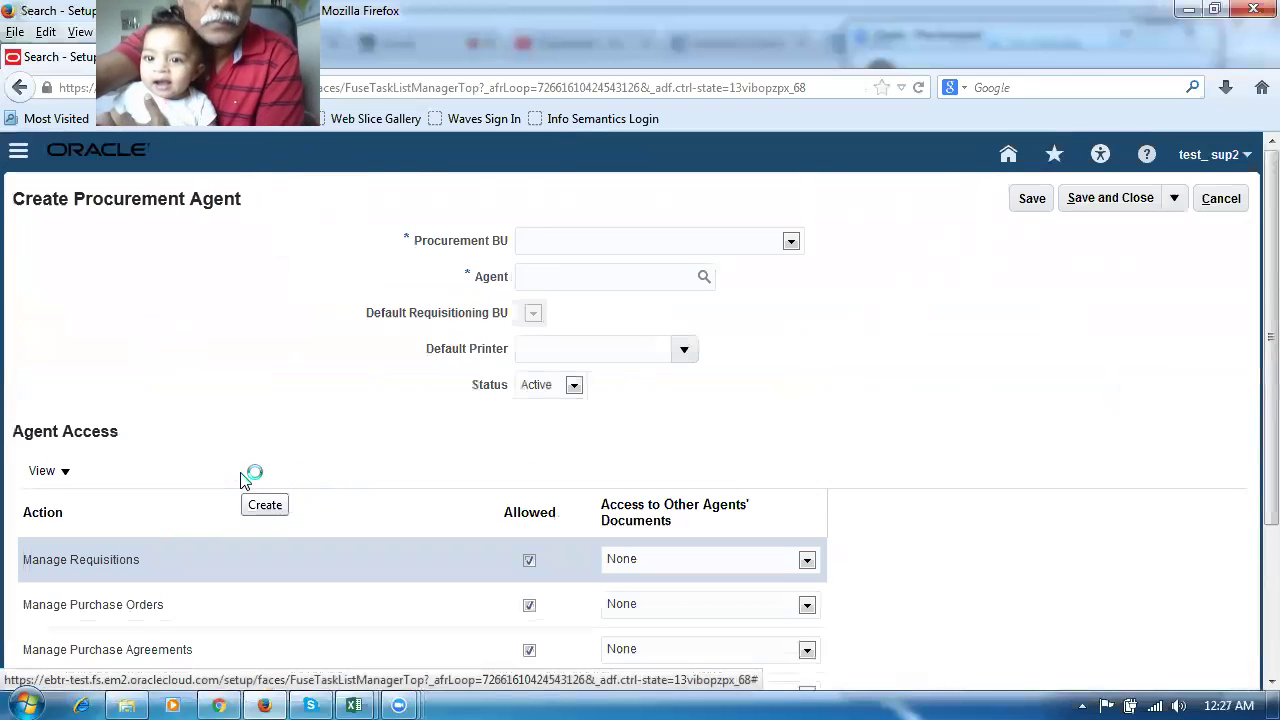
click(583, 250)
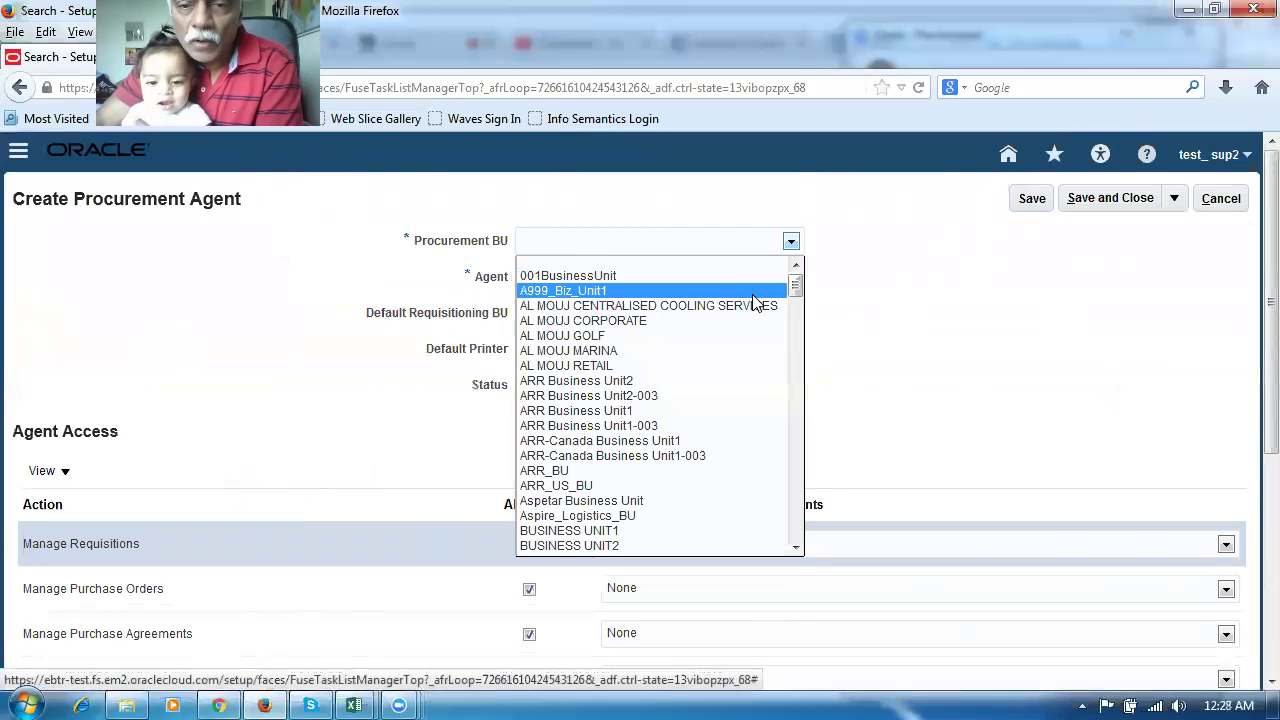
drag(797, 290, 837, 486)
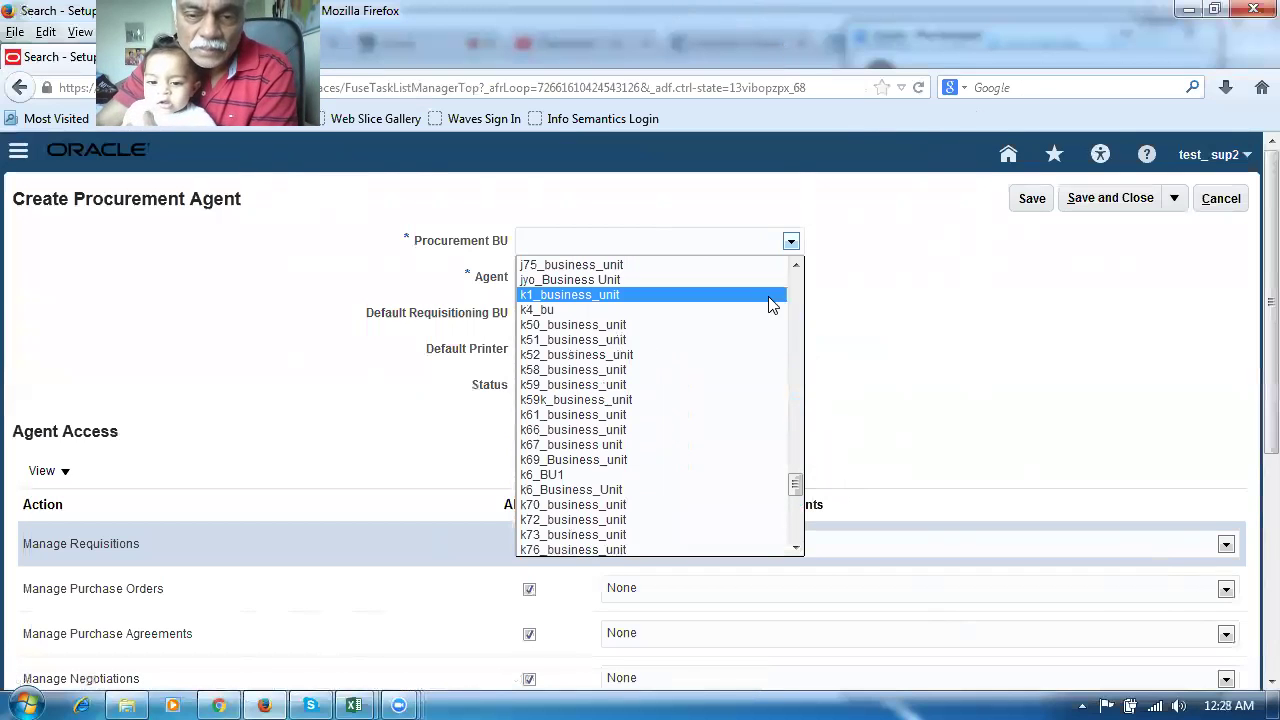
drag(797, 490, 792, 510)
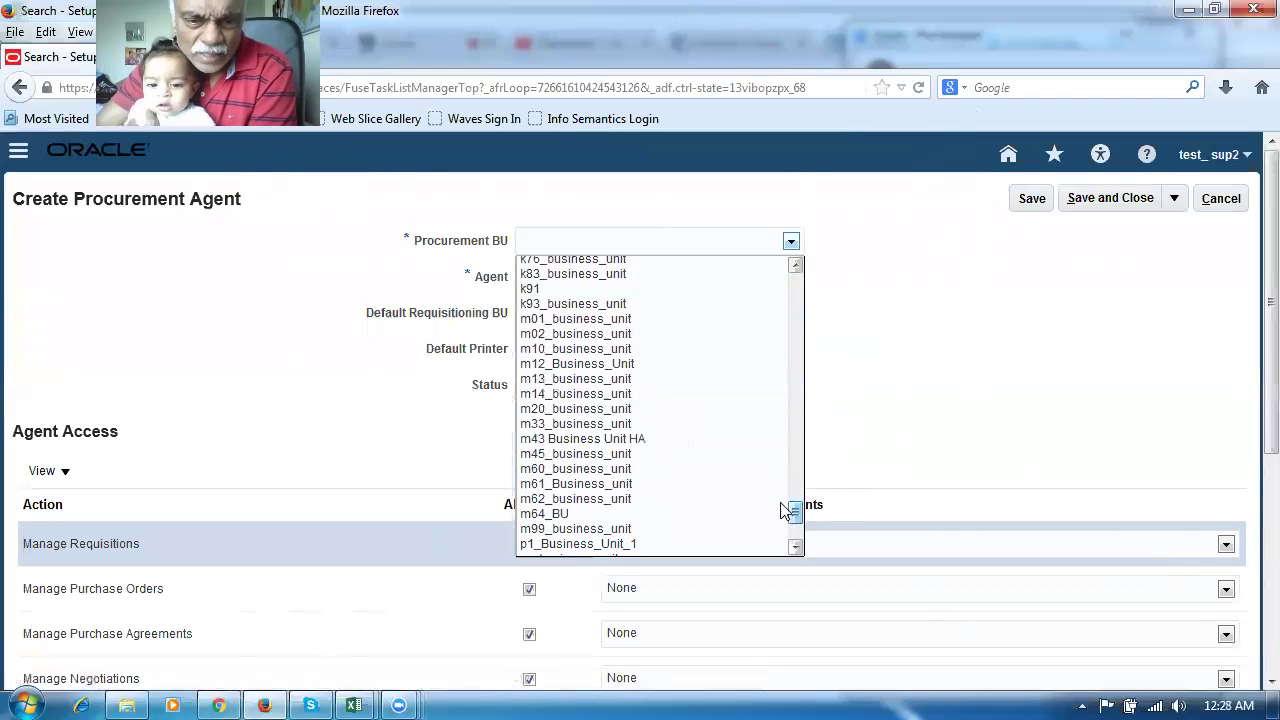
click(607, 468)
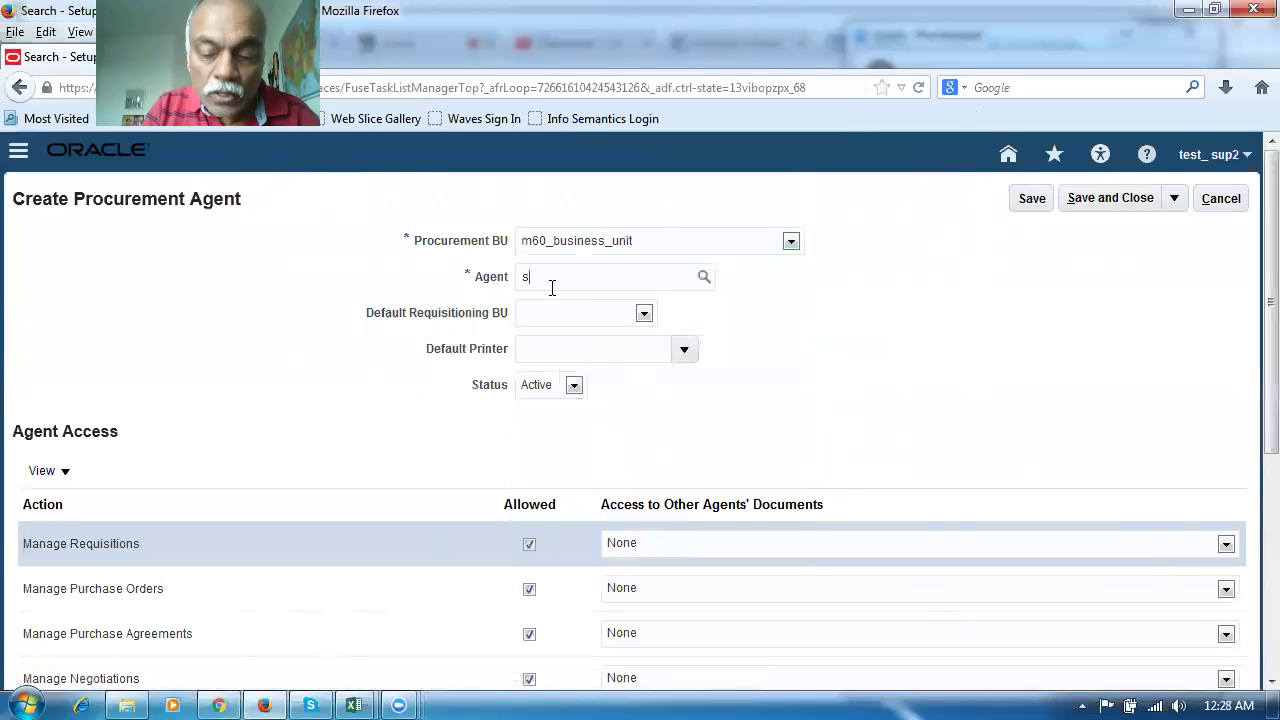
Select the signed-in user as agent and set Default Requisitioning BU to m60_business_unit
text(,)
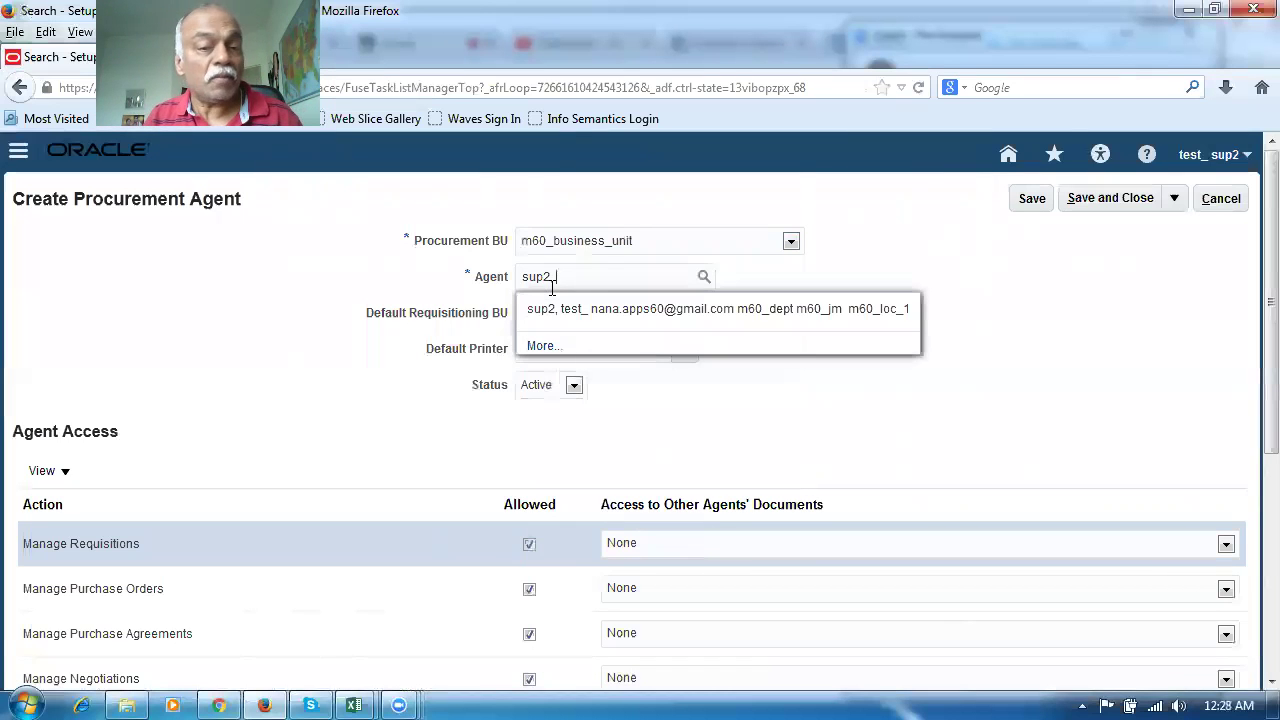
click(618, 310)
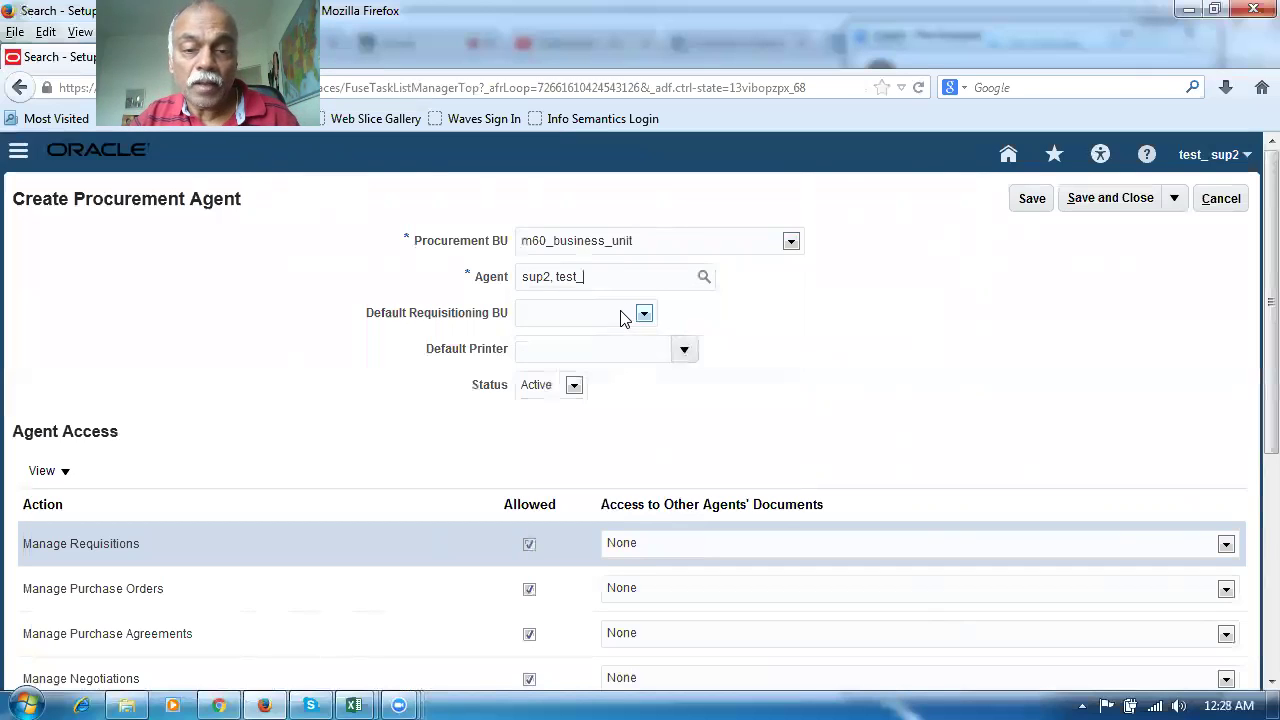
click(644, 313)
click(622, 348)
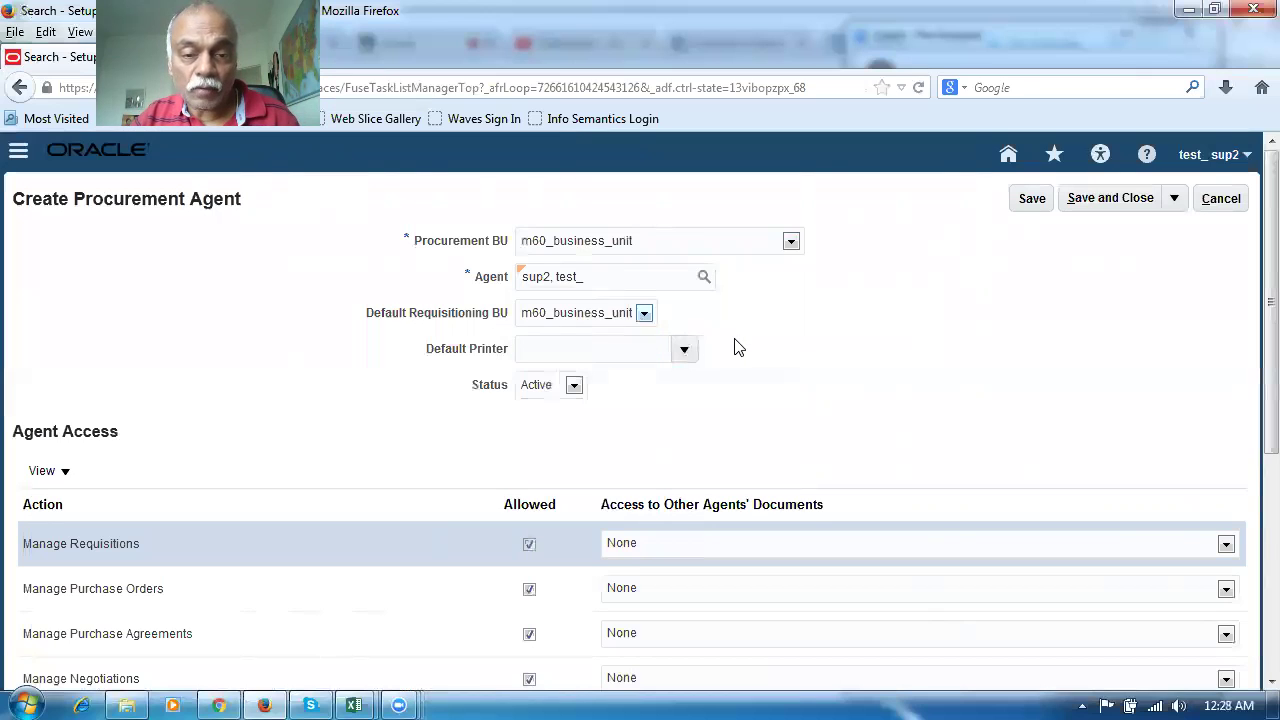
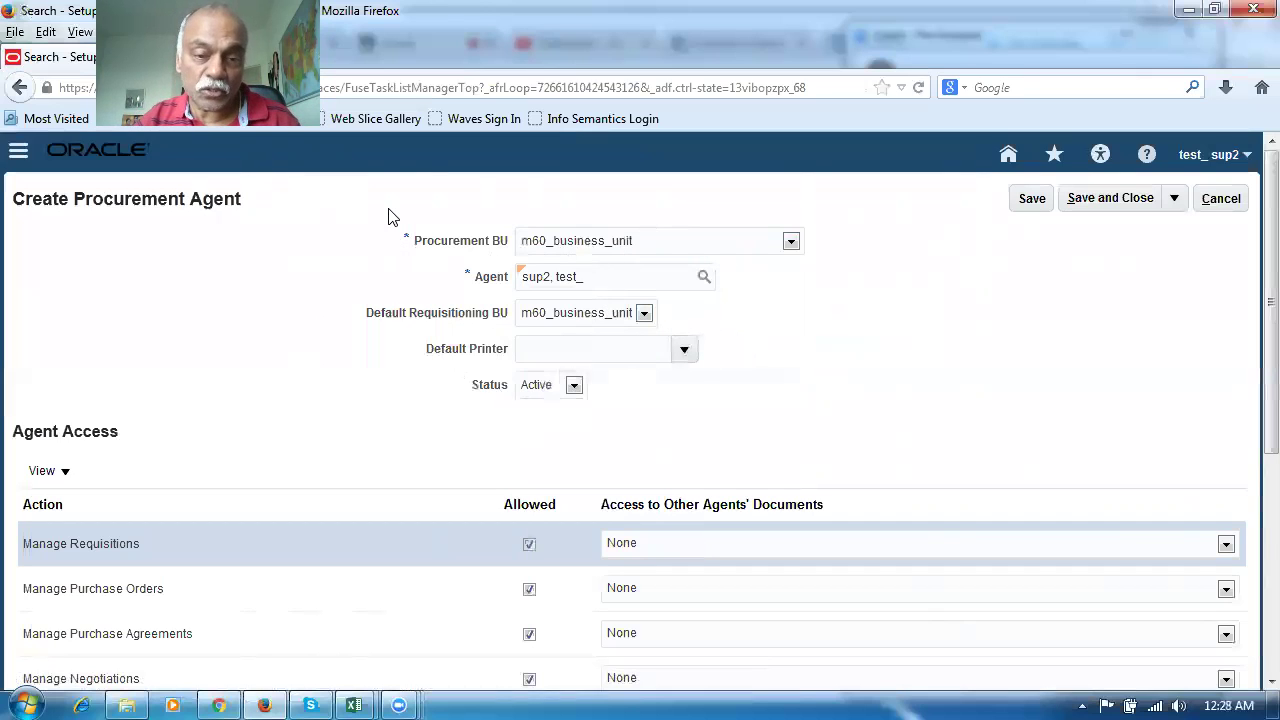
Save the m60_business_unit procurement agent and return to the home springboard
click(1112, 199)
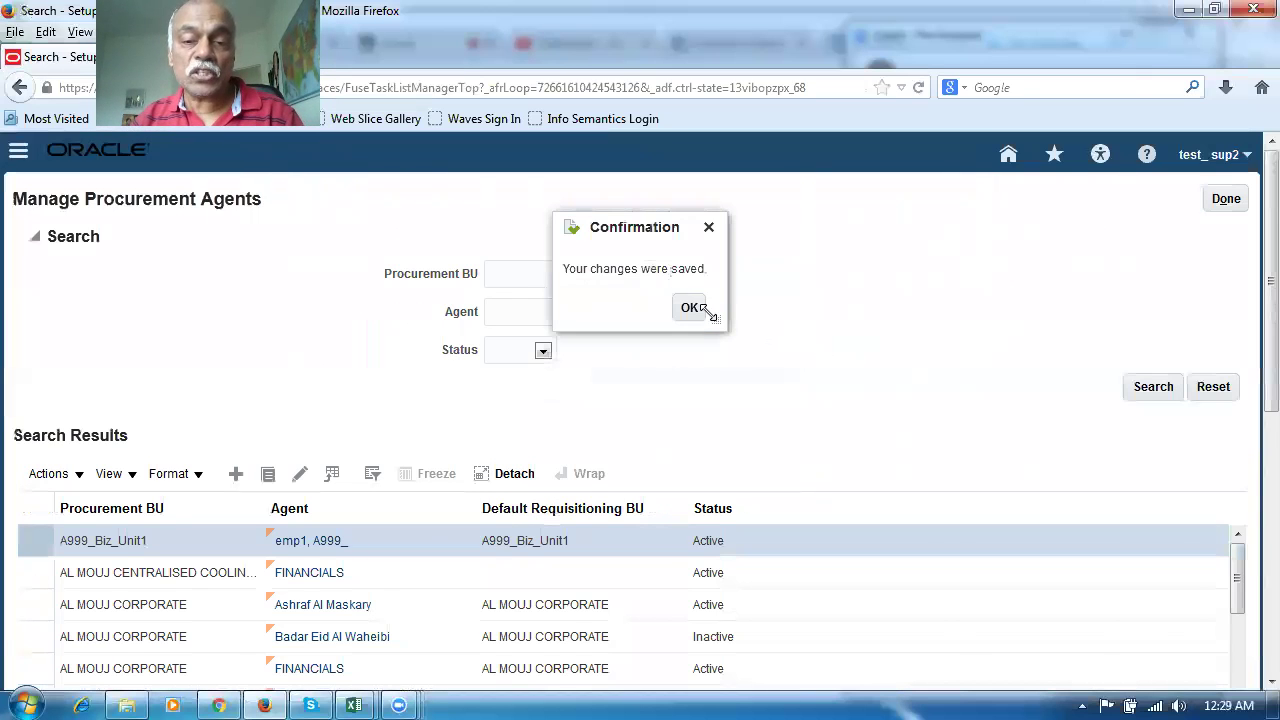
click(690, 309)
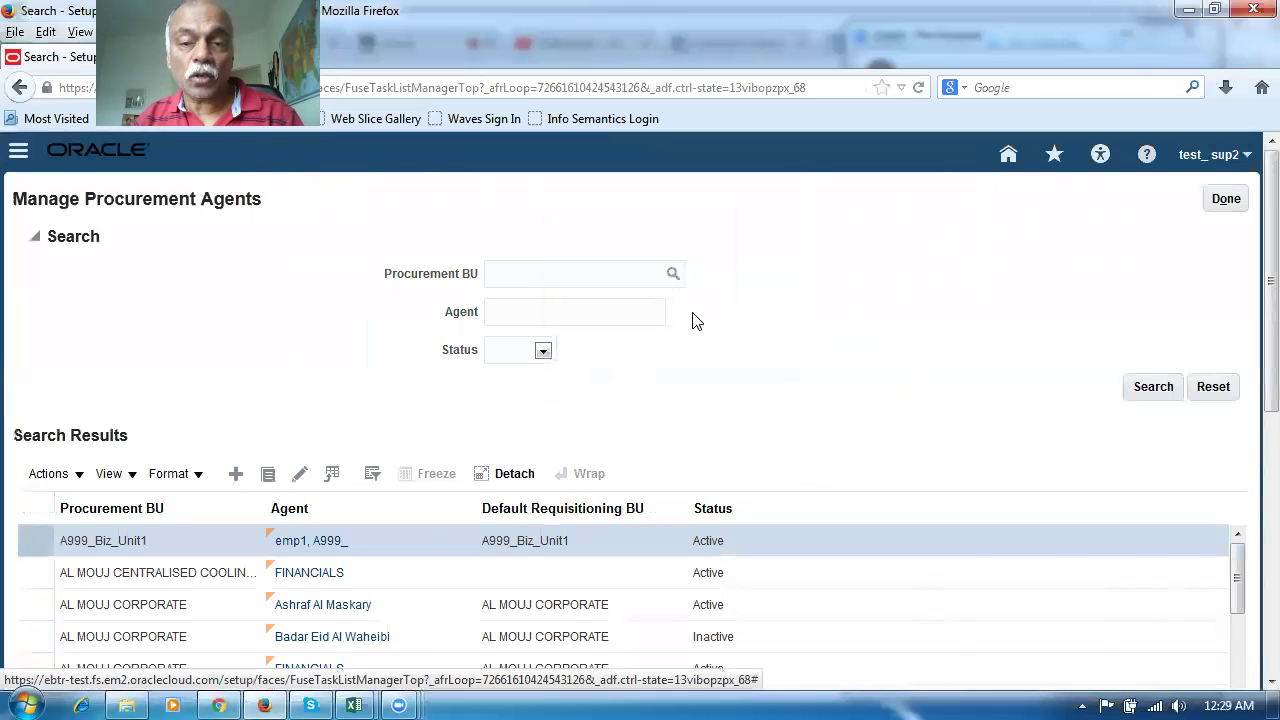
click(1213, 203)
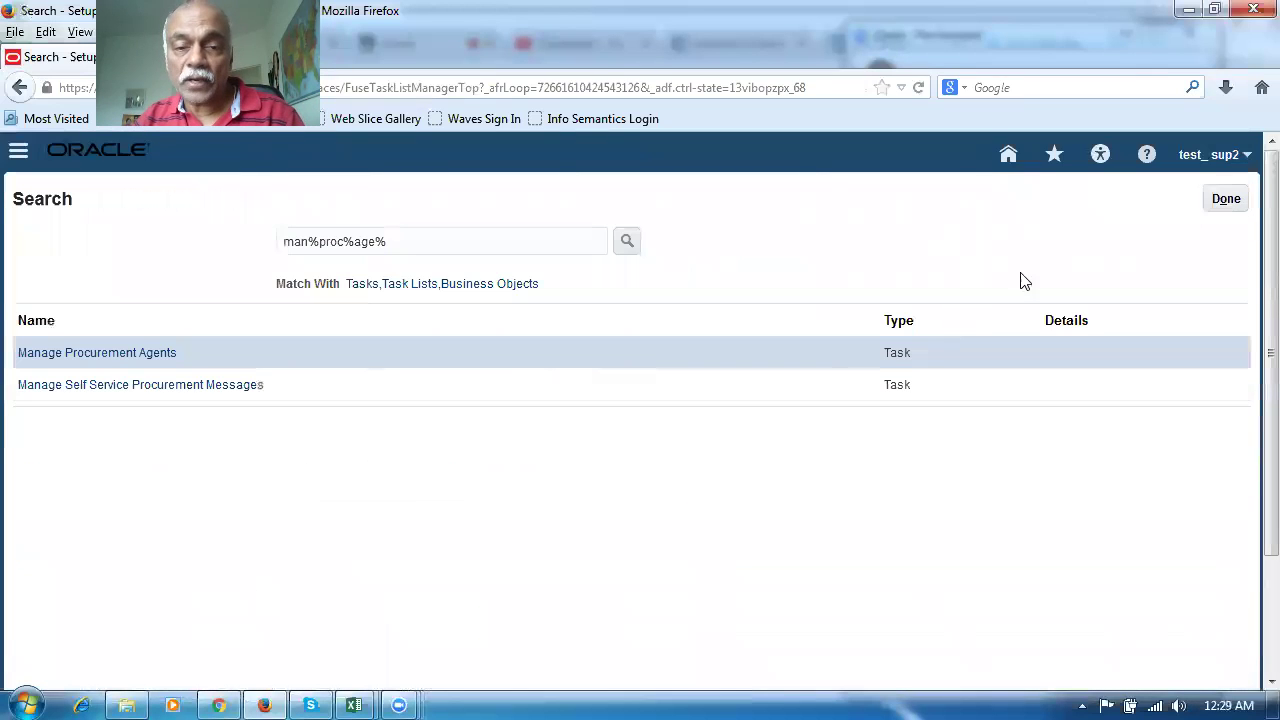
click(1210, 206)
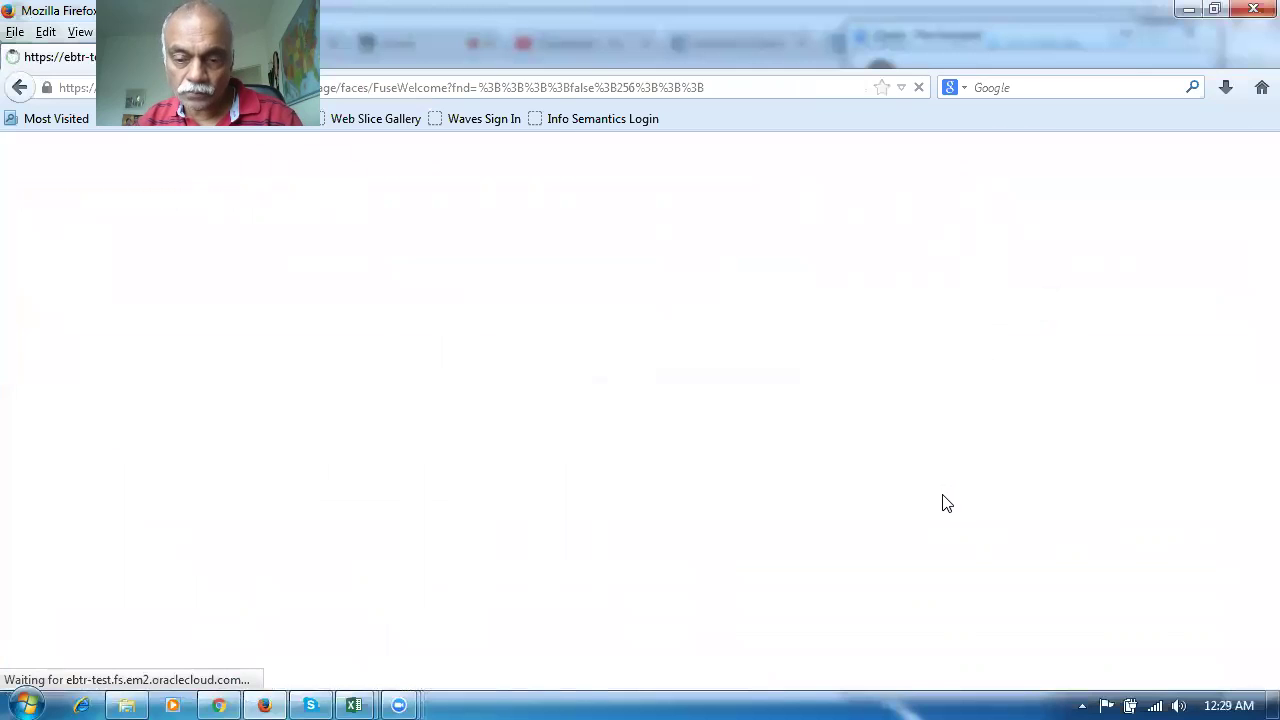
scroll(940, 496, down, 1)
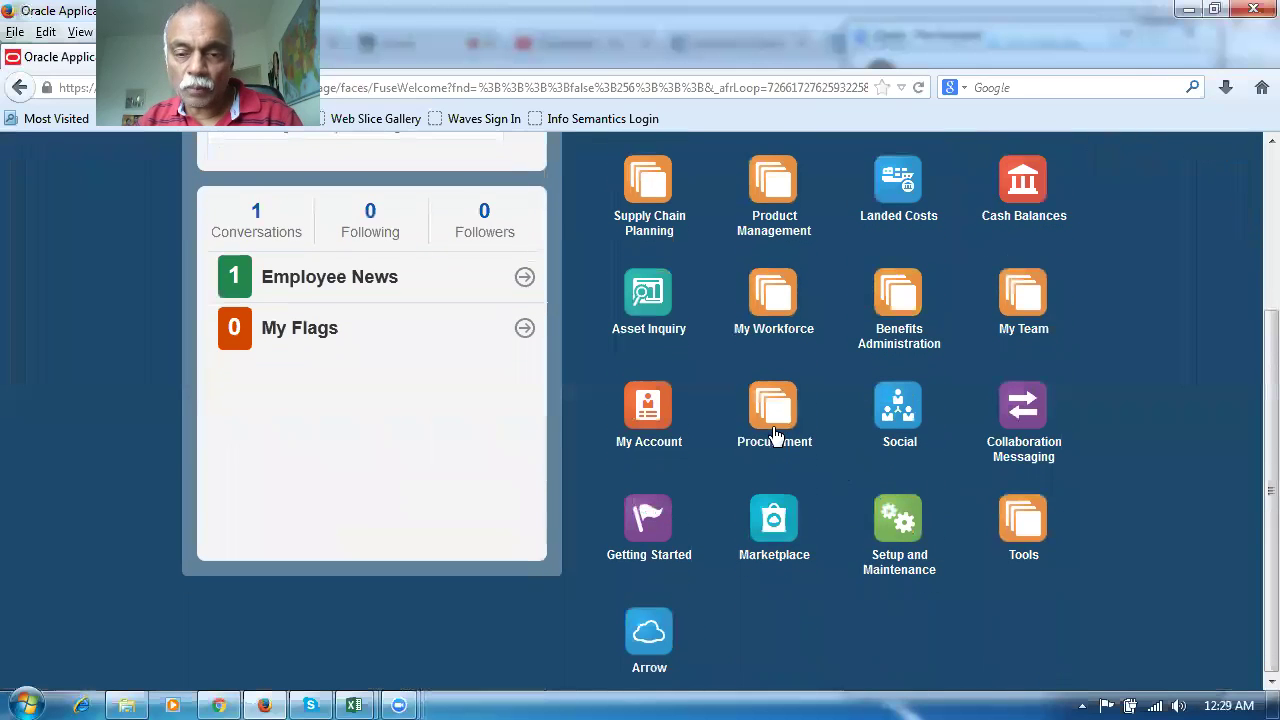
Open Manage Suppliers from the Procurement Suppliers work area
click(771, 418)
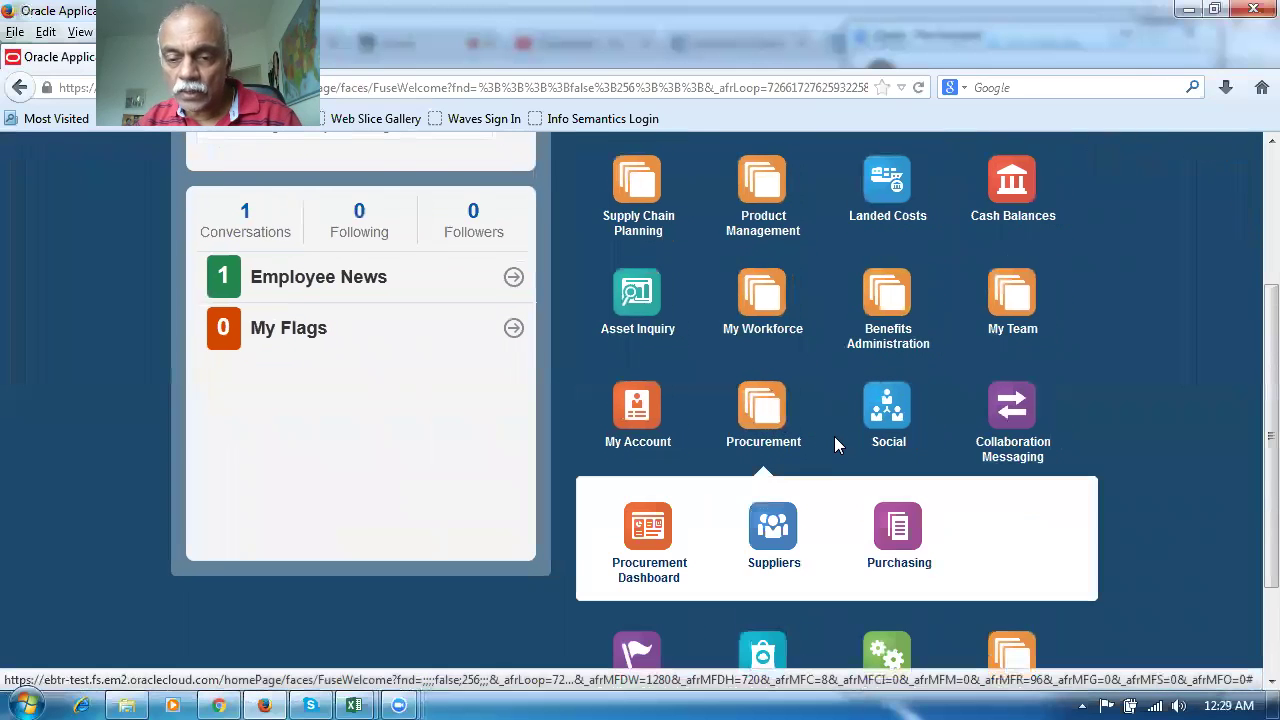
click(776, 530)
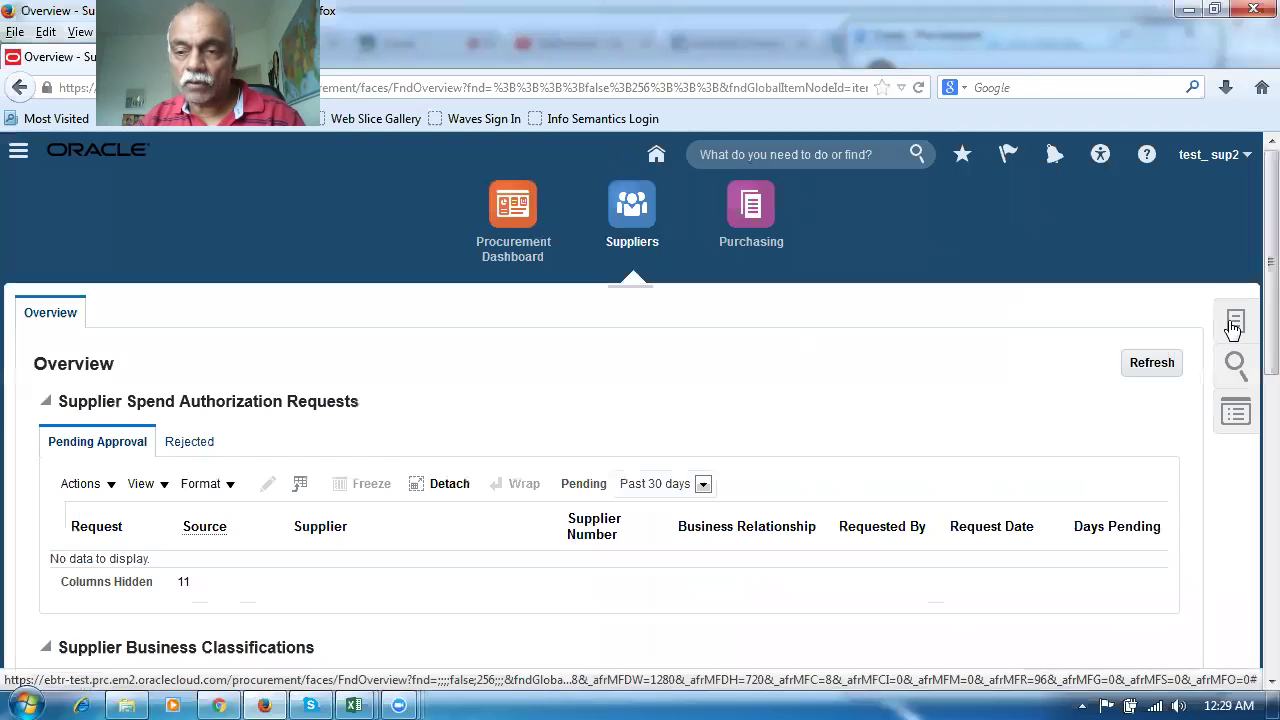
click(1234, 322)
click(1060, 315)
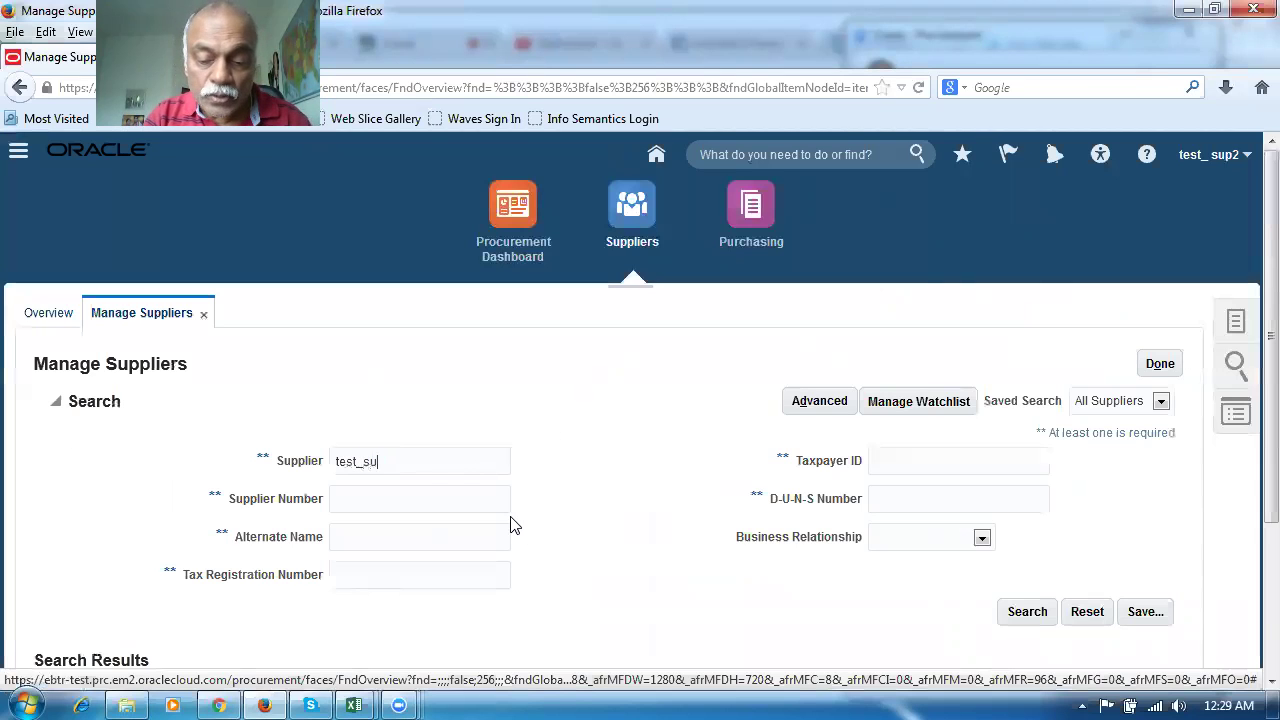
Search test_su, open supplier test_sup1, and start a new site from its Sites list
click(1003, 609)
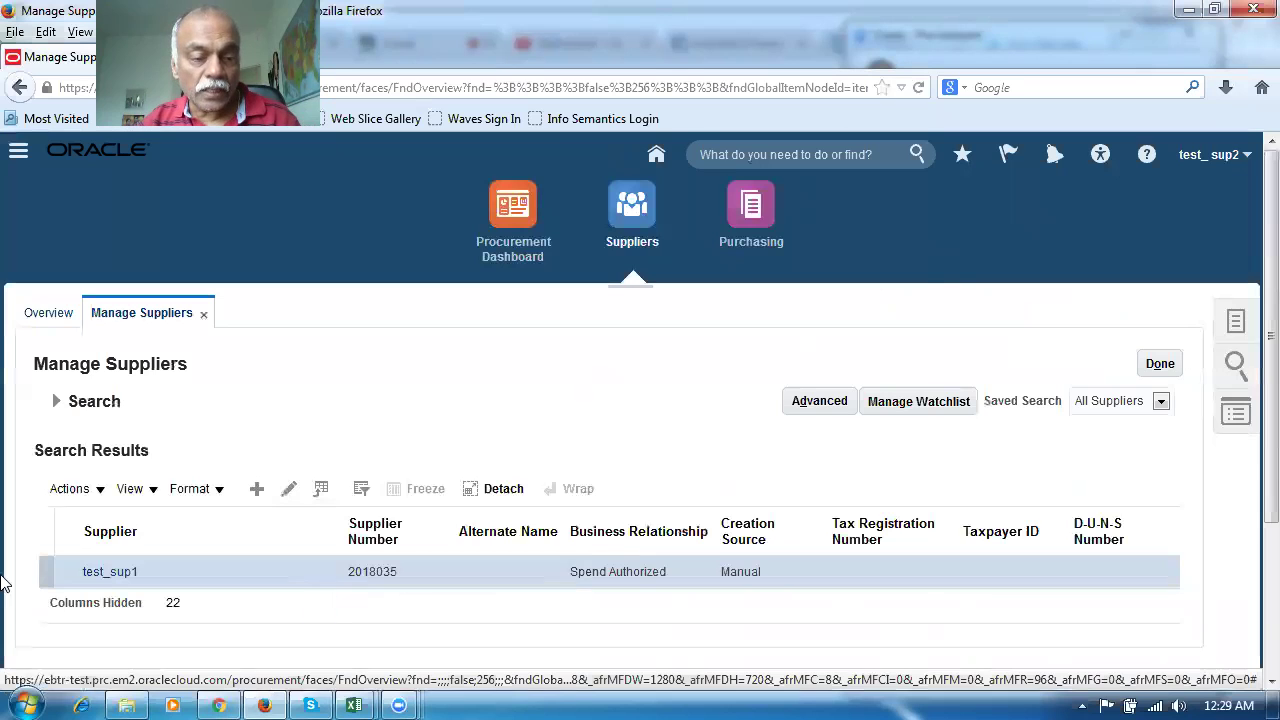
click(38, 576)
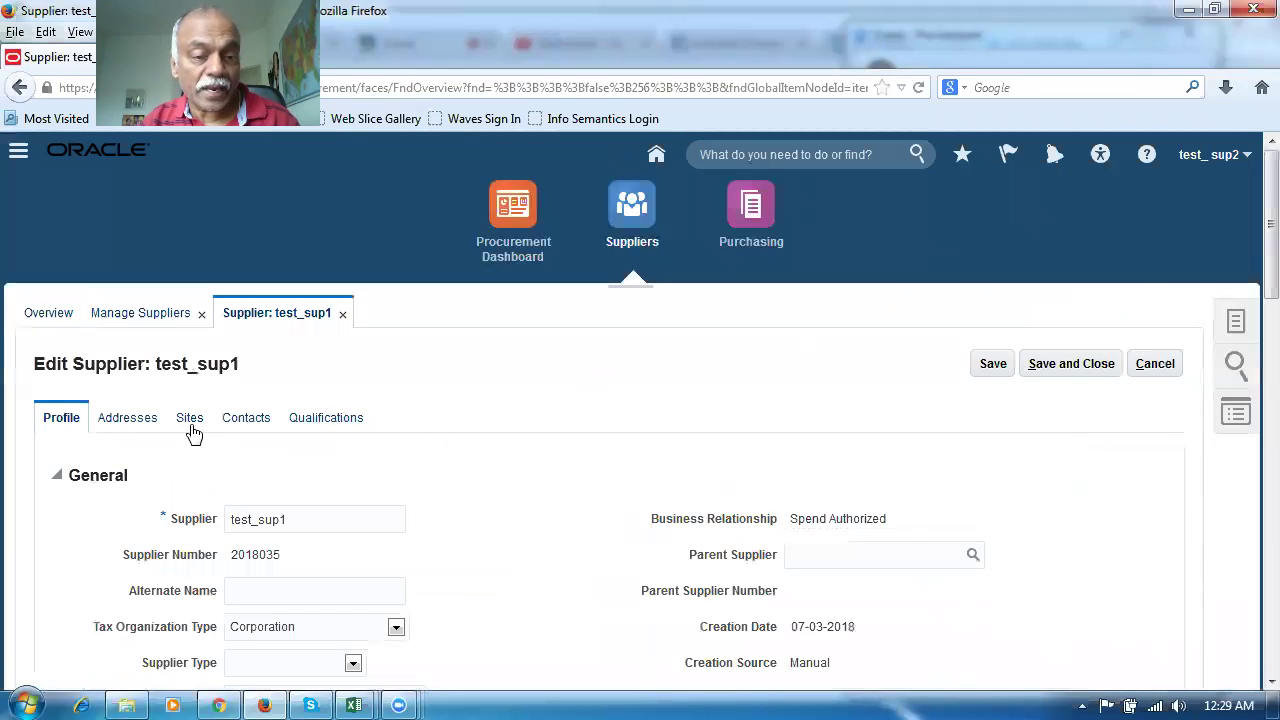
click(193, 424)
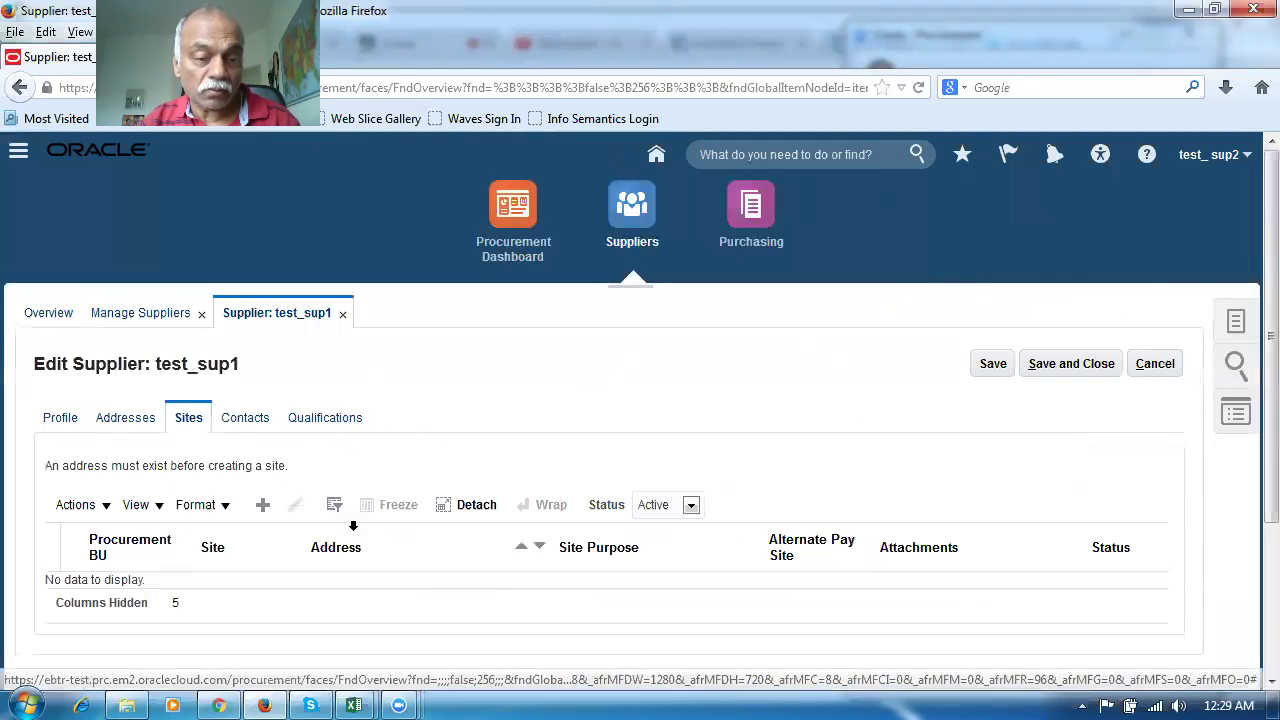
click(263, 505)
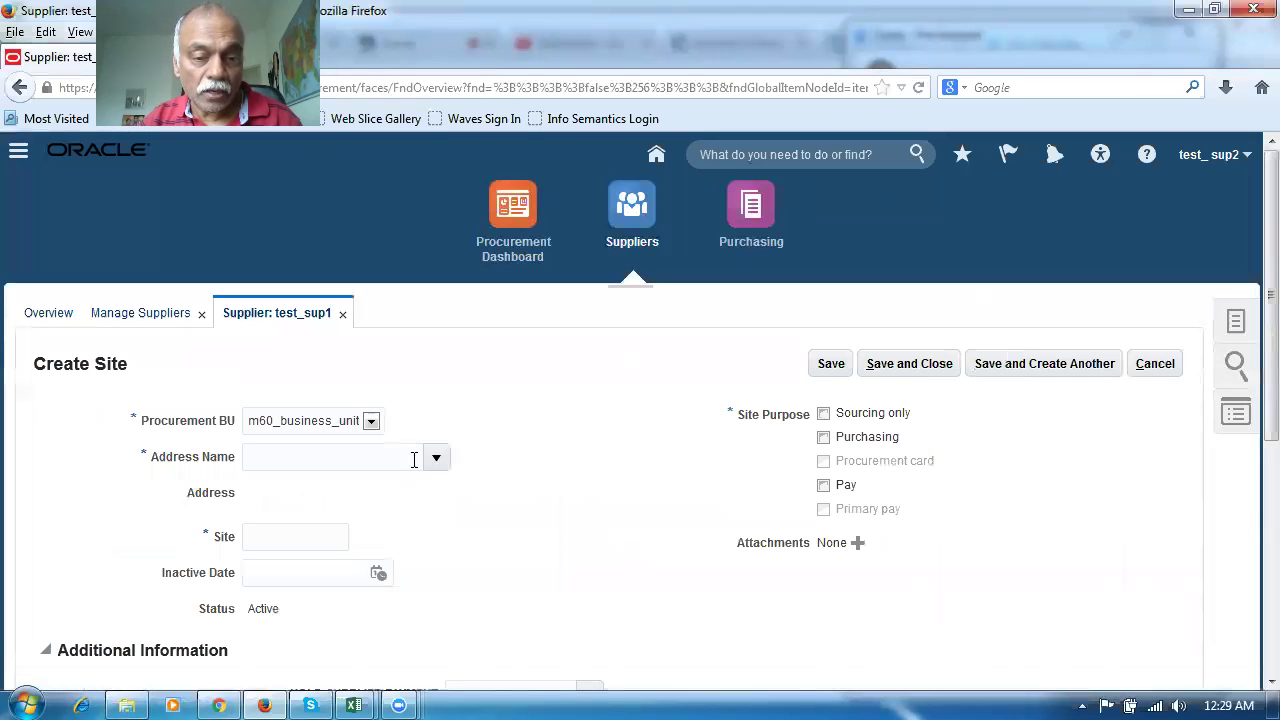
Create and save Site 1 on address test_addr1 for test_sup1, then open a new browser tab
click(434, 462)
click(404, 489)
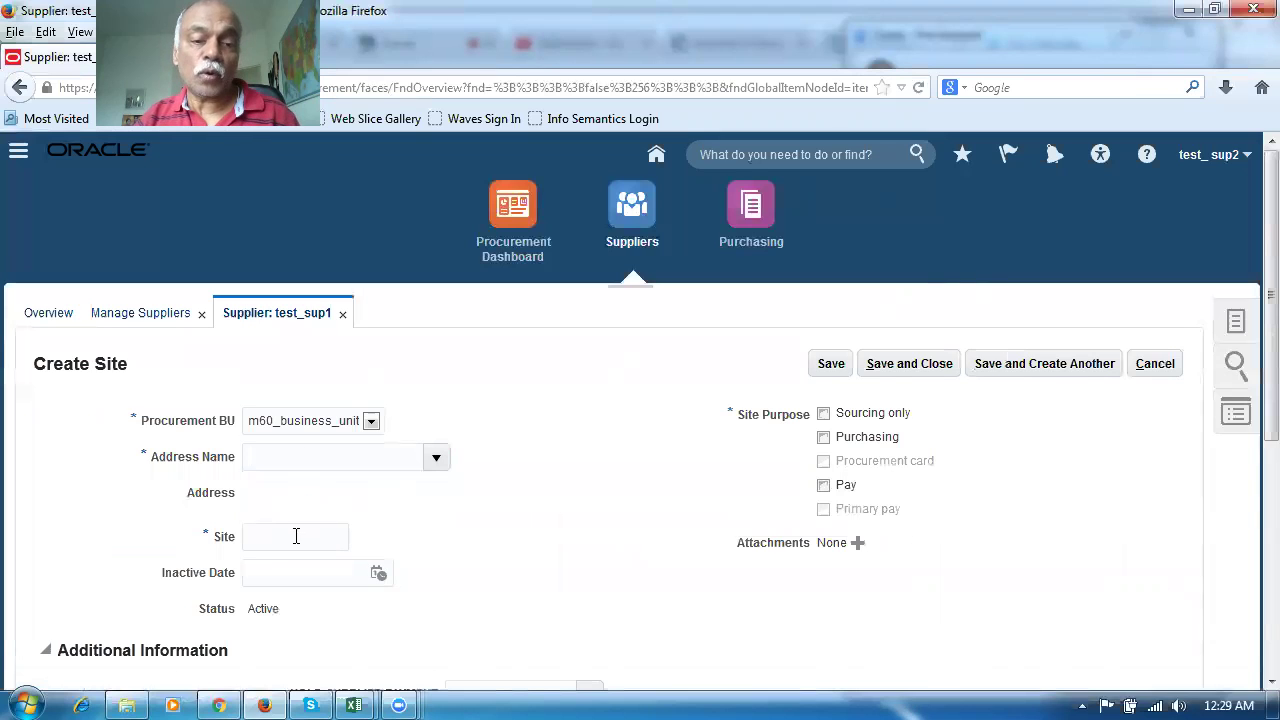
drag(336, 537, 144, 550)
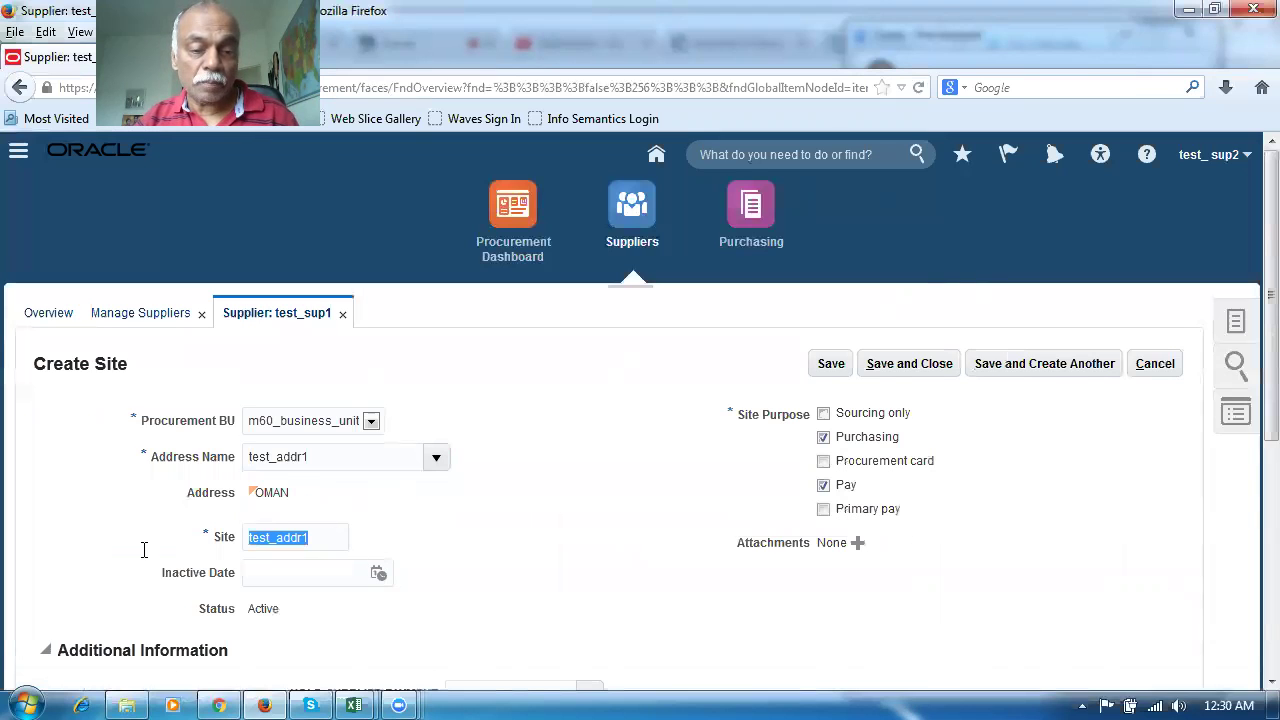
text(Site)
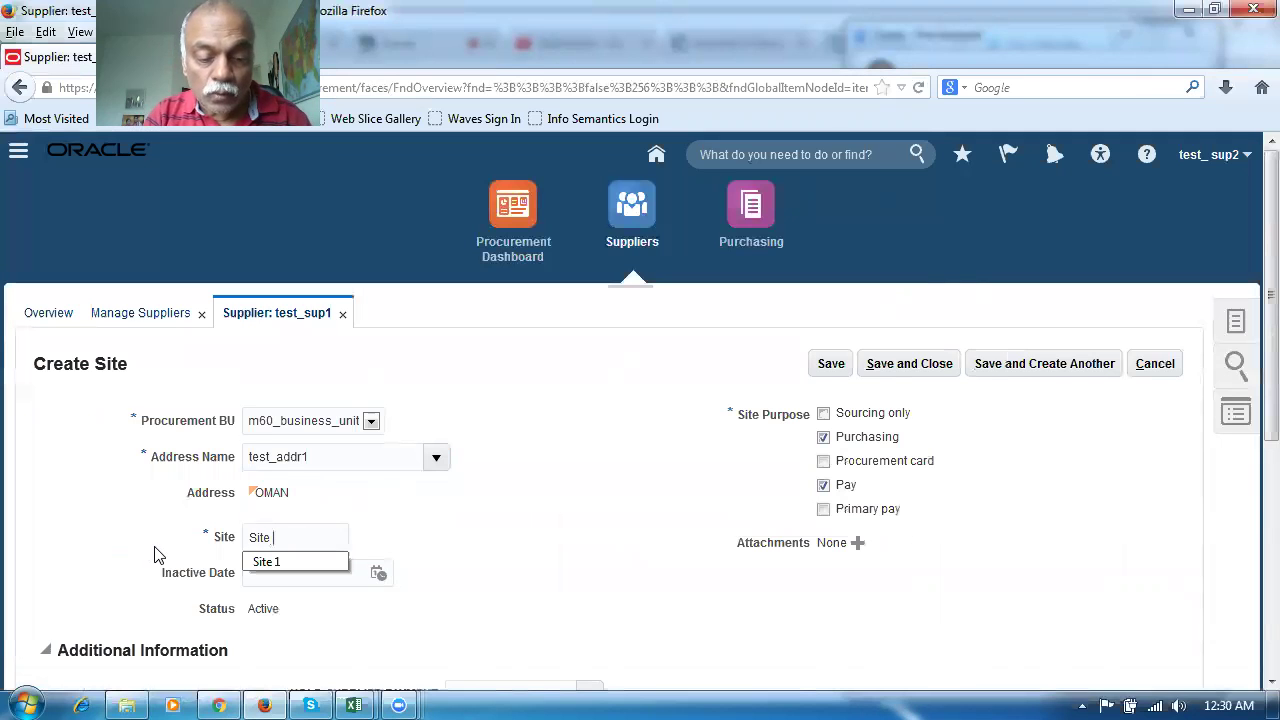
click(420, 557)
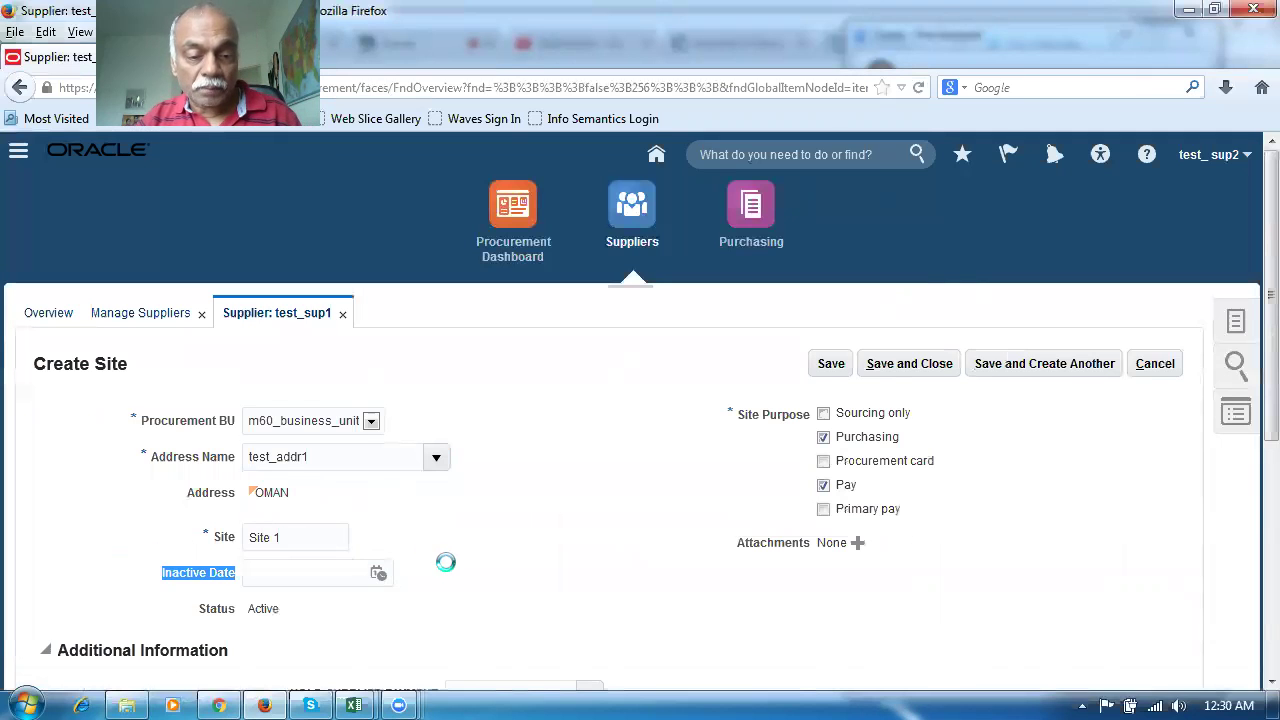
scroll(431, 560, down, 4)
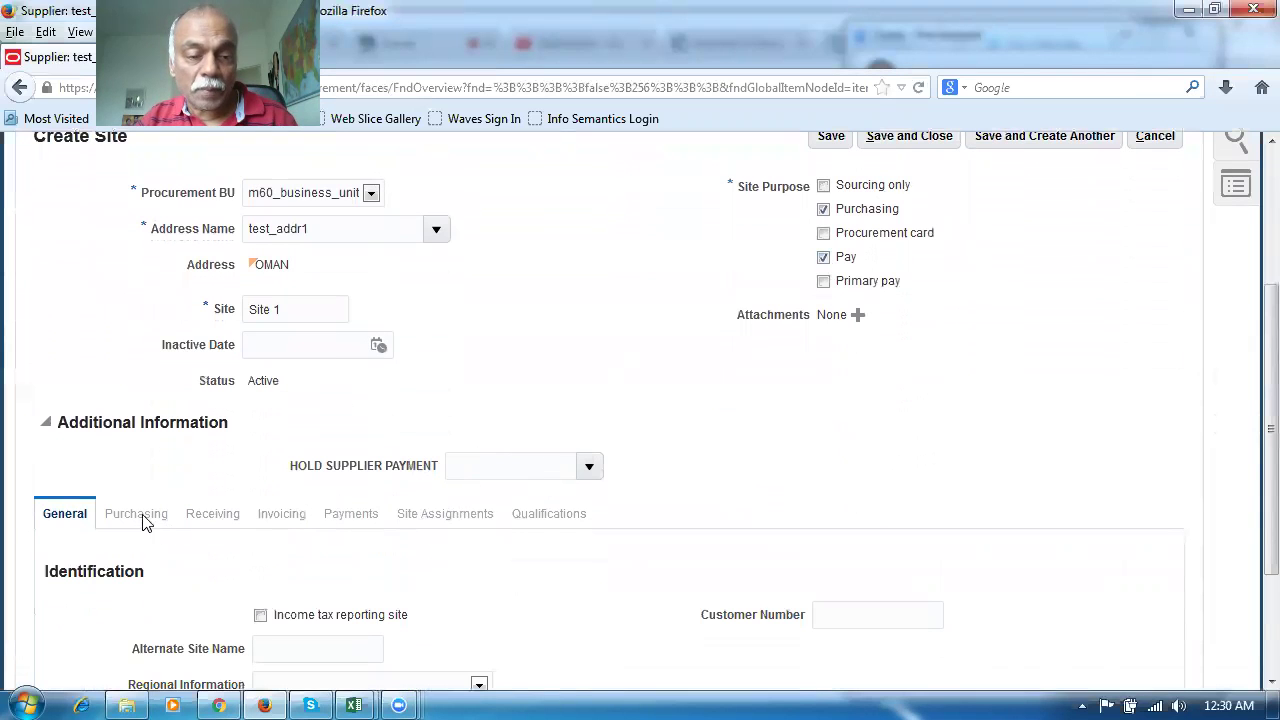
scroll(675, 410, up, 2)
click(830, 250)
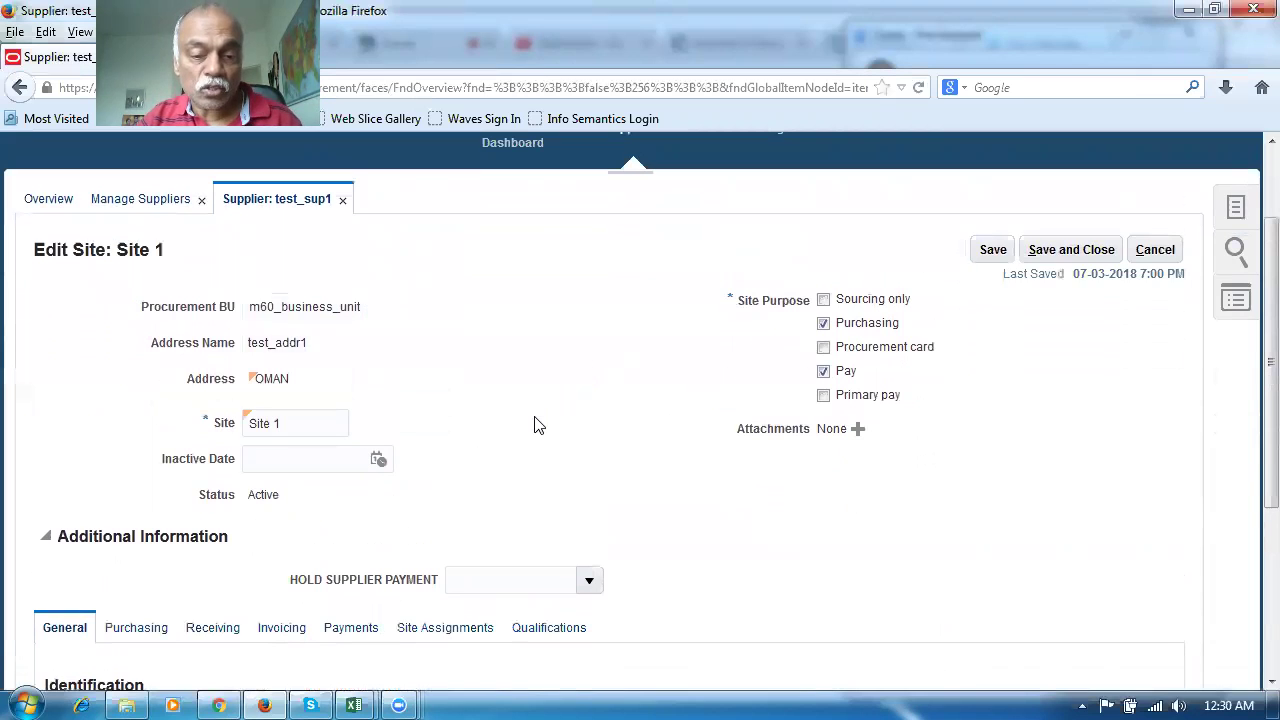
scroll(537, 423, down, 4)
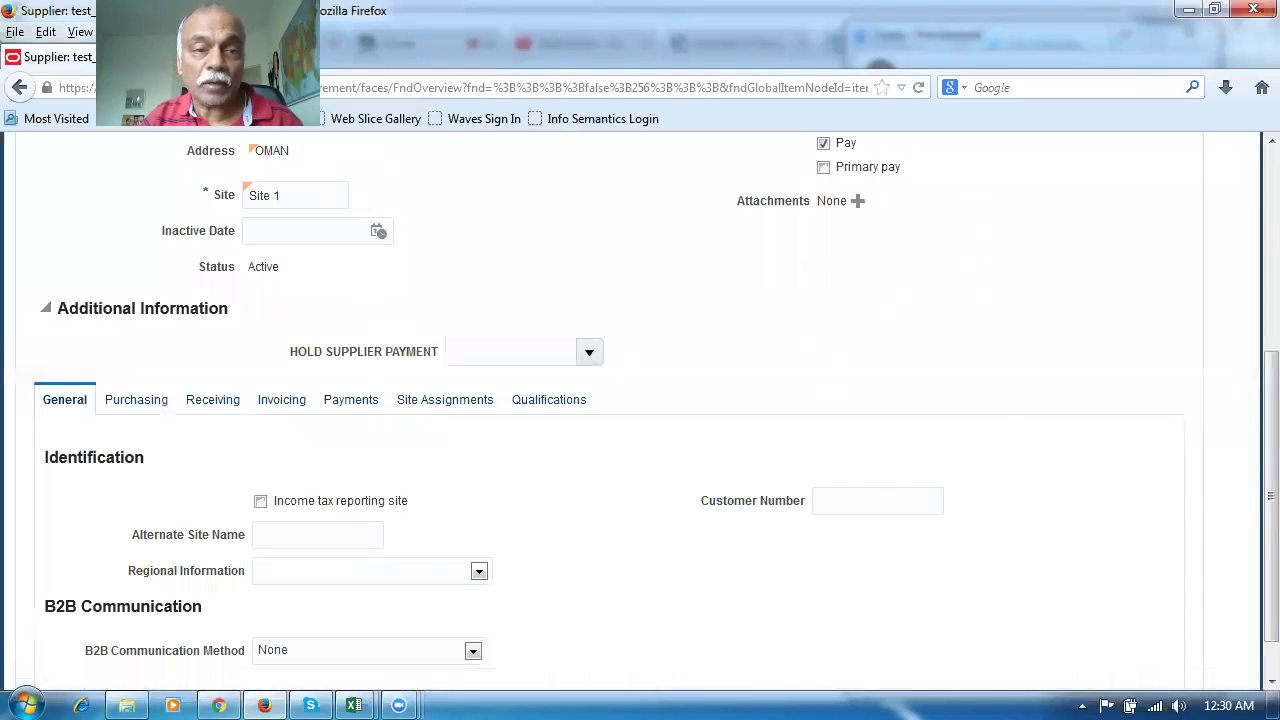
click(264, 56)
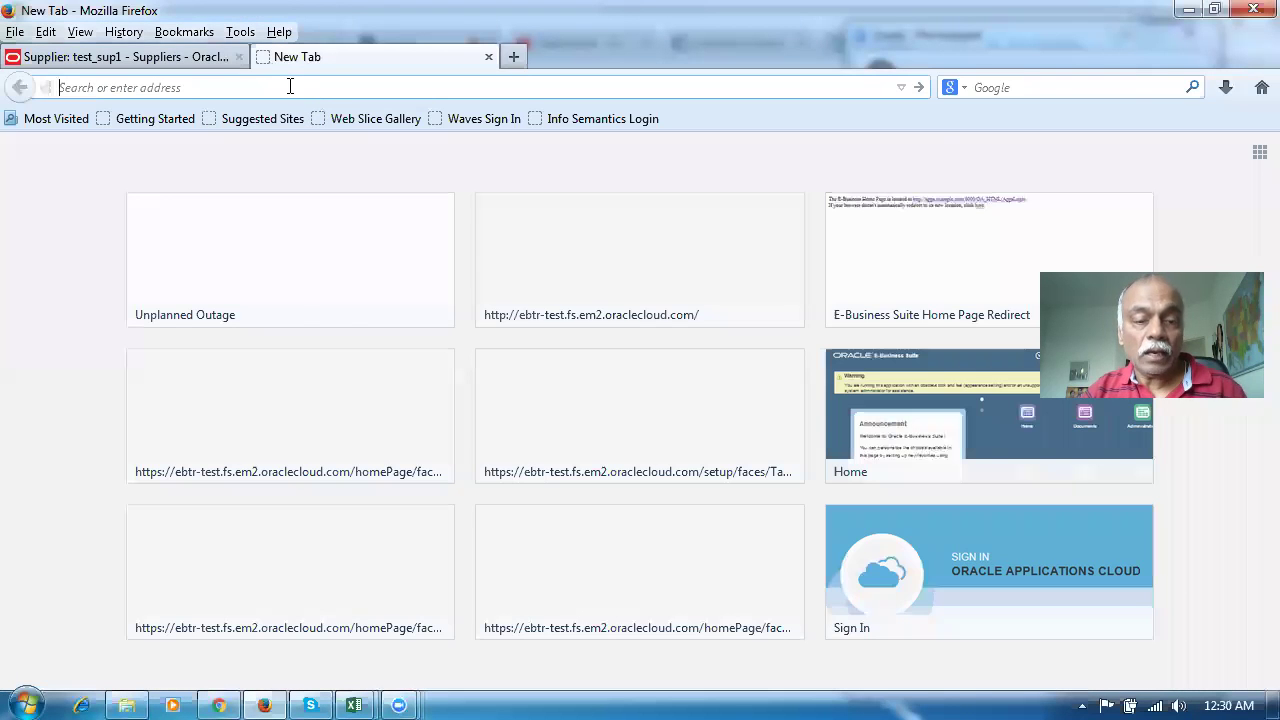
Load Oracle Cloud home and start Create Order from the Purchasing work area tasks
text(e)
key(Return)
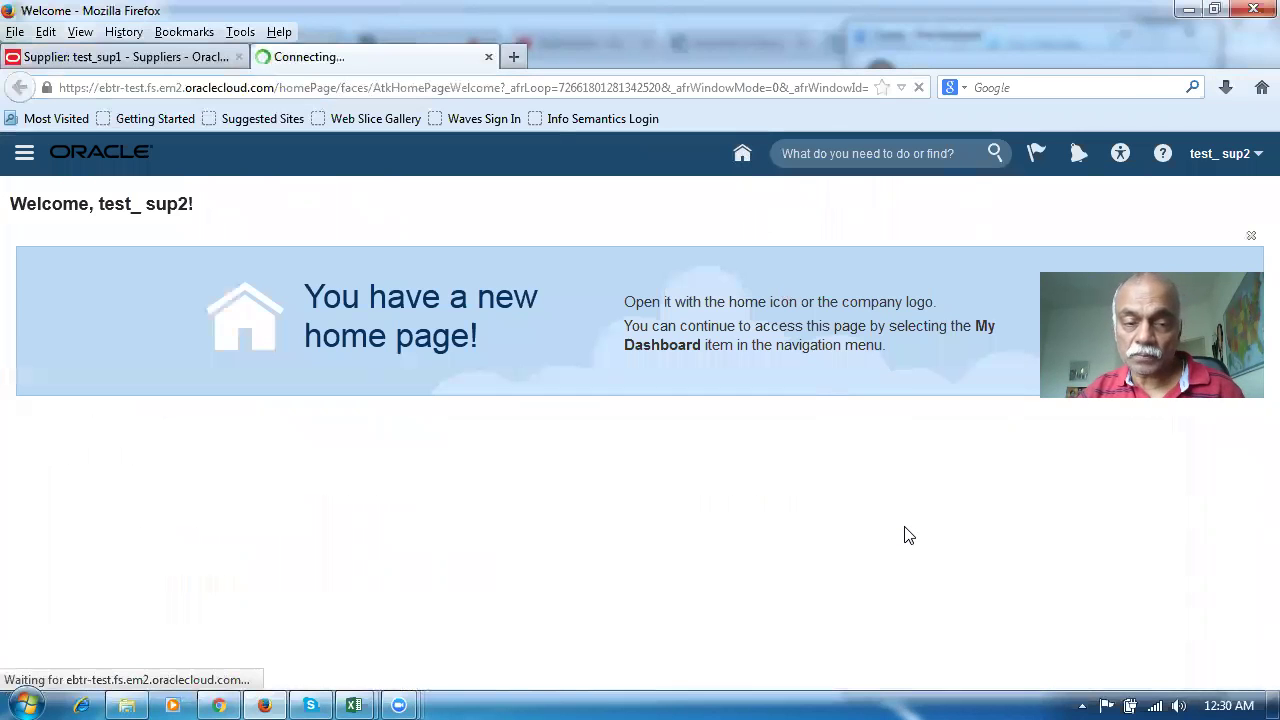
scroll(903, 536, down, 3)
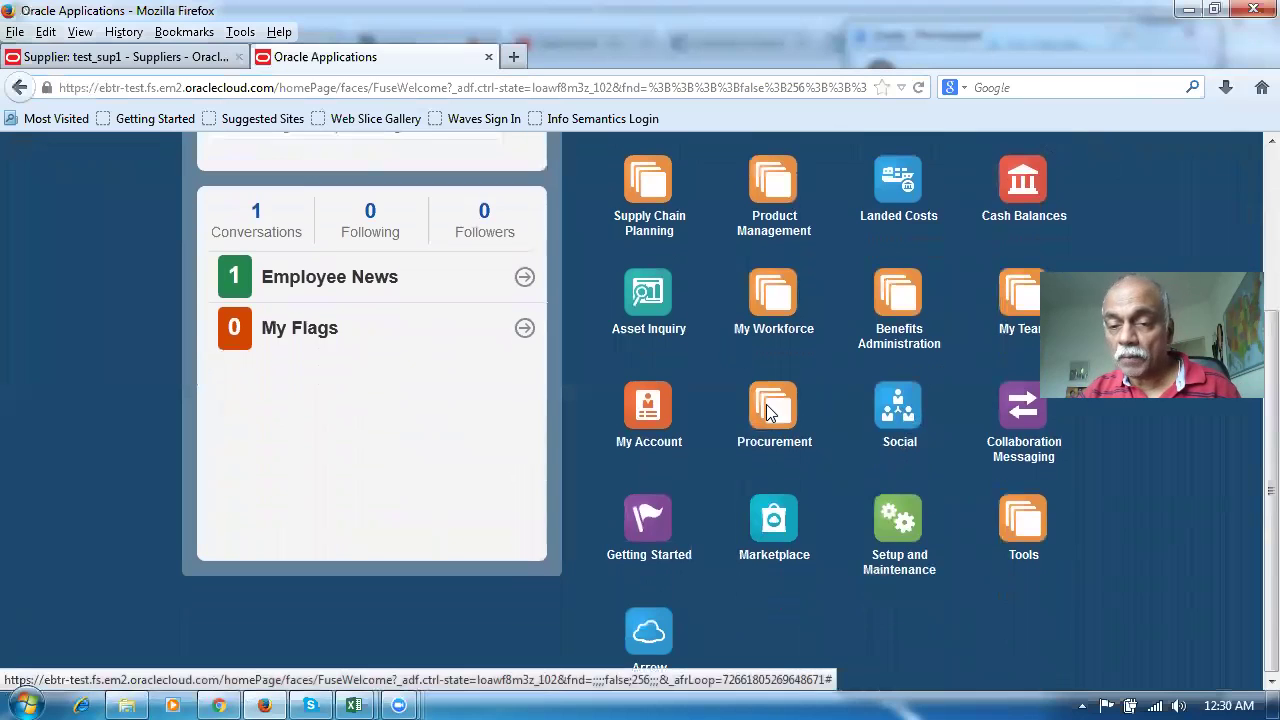
click(770, 410)
click(913, 545)
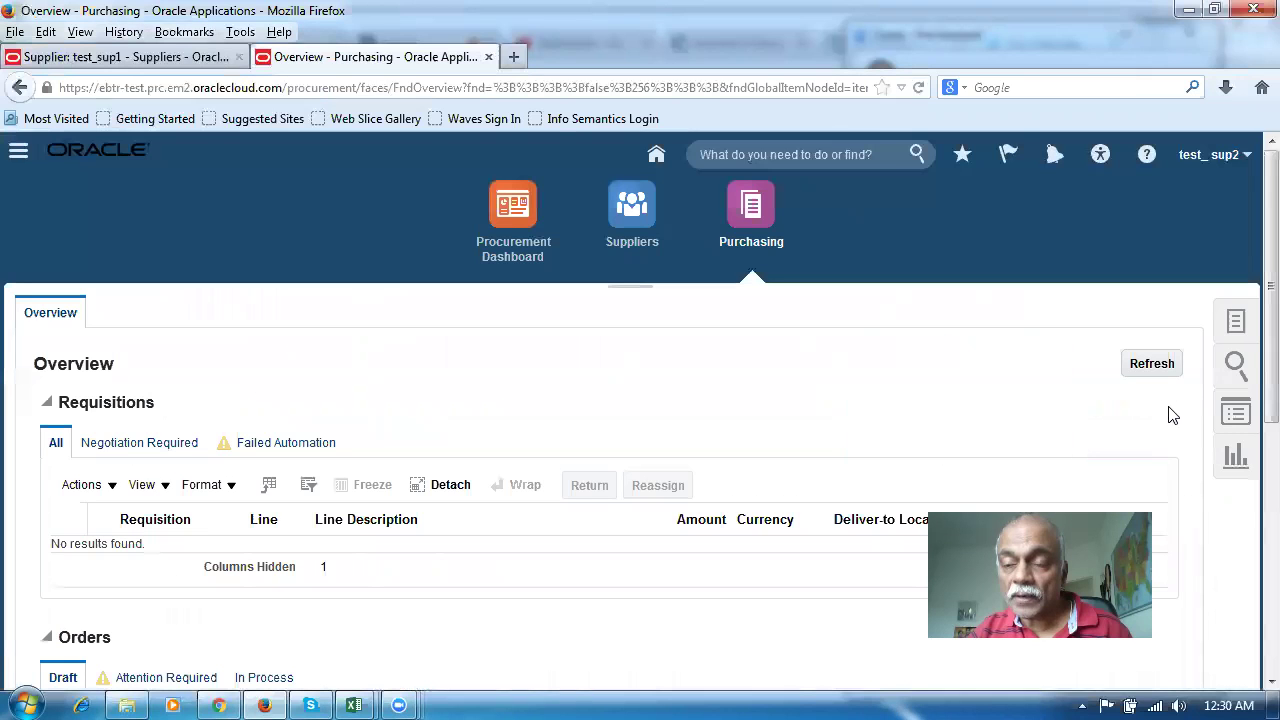
click(1236, 321)
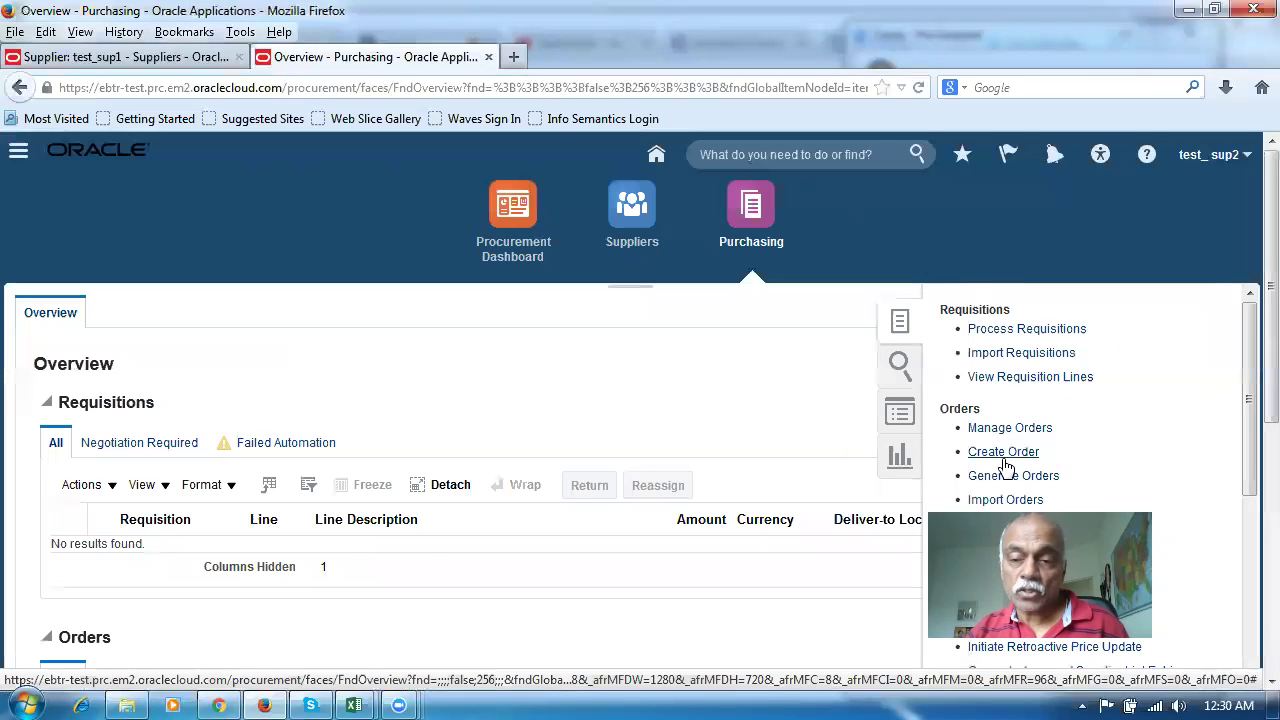
click(1000, 460)
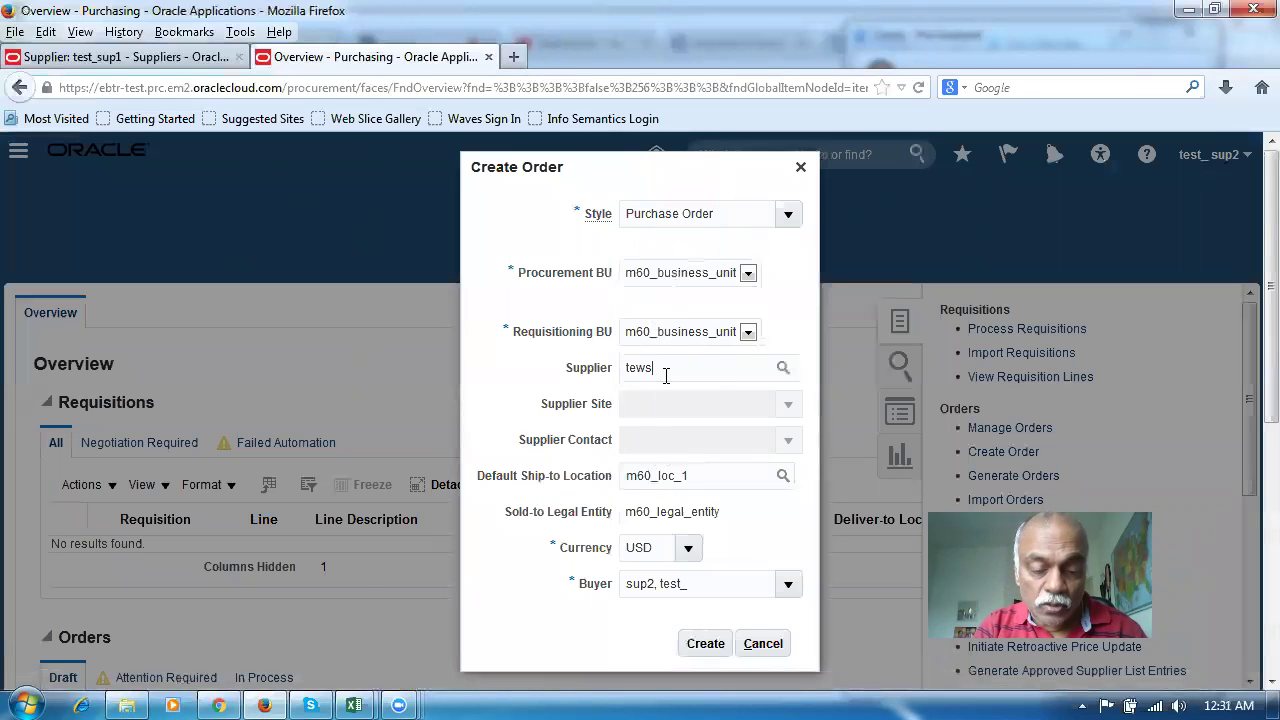
Re-enter 'test' as the Create Order supplier, then return to the test_sup1 supplier tab
key(BackSpace)
key(BackSpace)
key(BackSpace)
key(BackSpace)
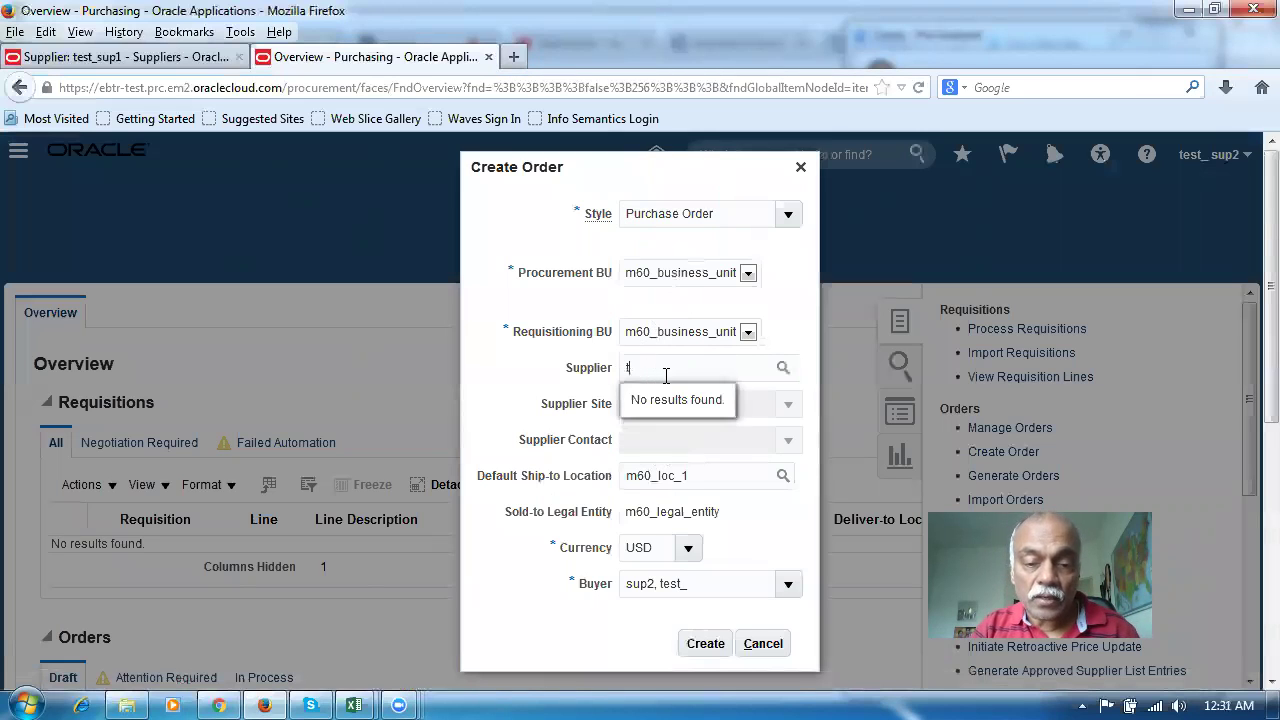
text(est)
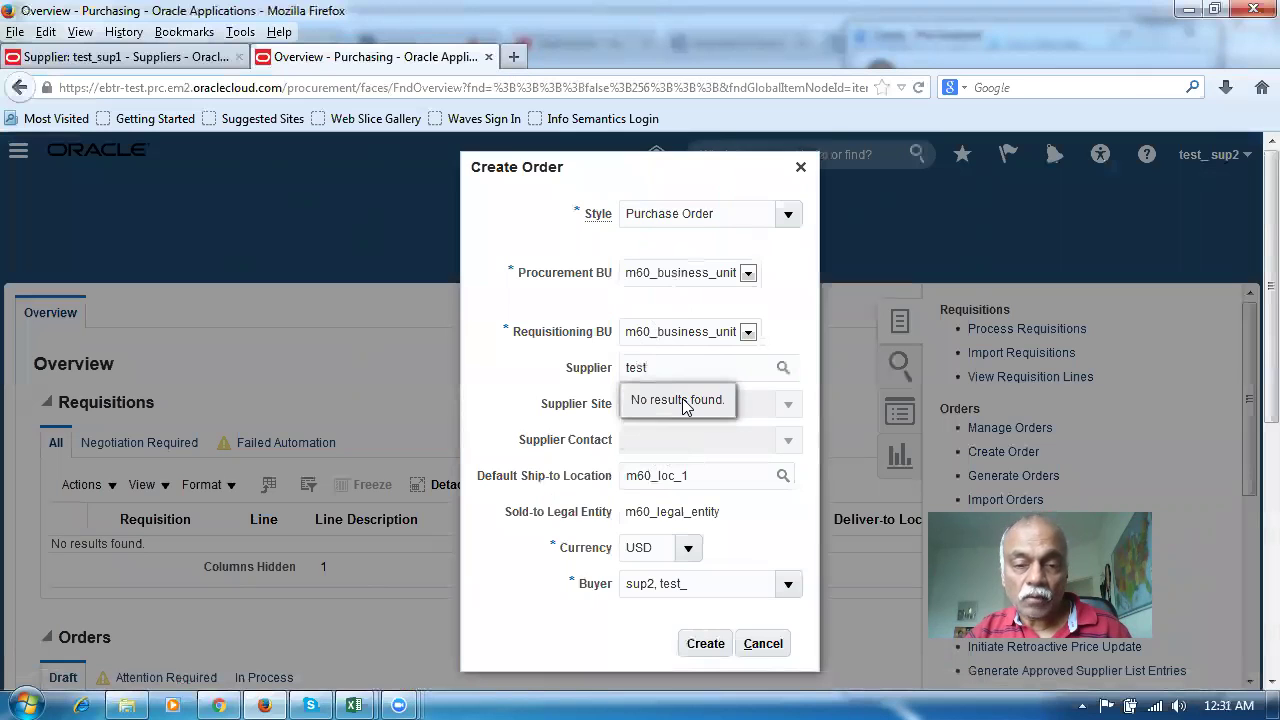
click(75, 58)
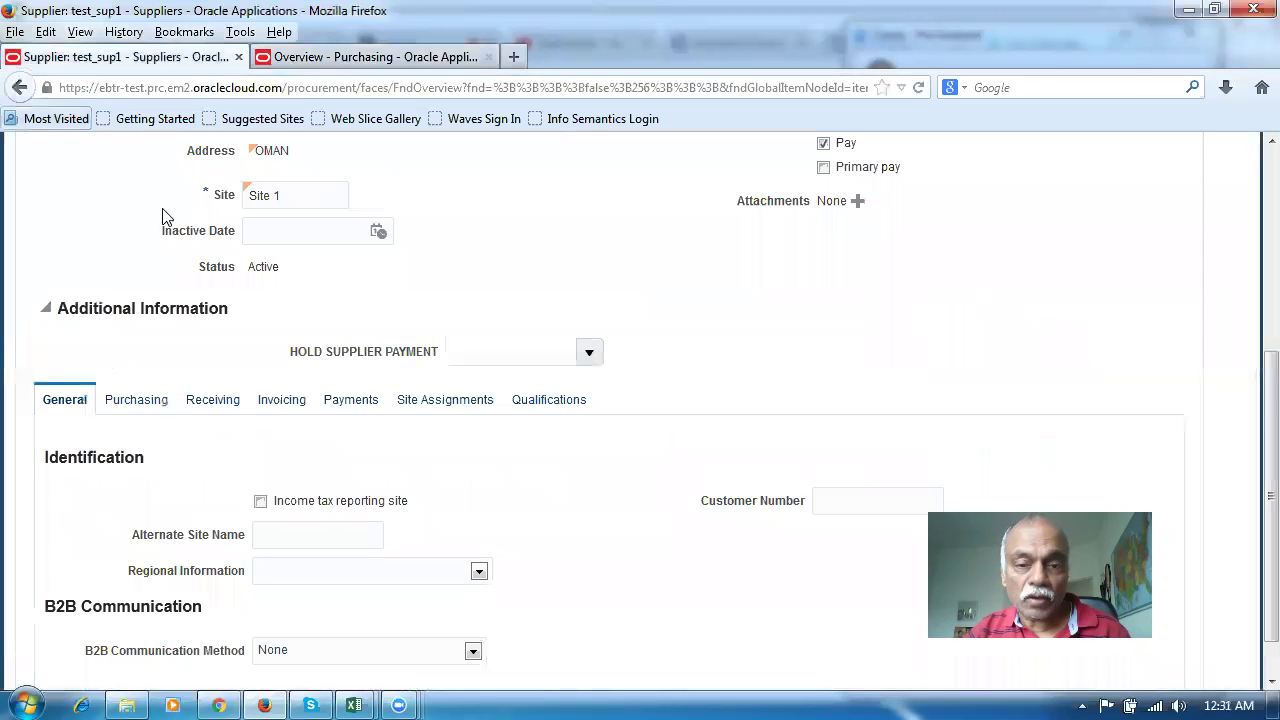
Assign Site 1 to client BU m60_business_unit with ship-to and bill-to location m60_loc_1
click(410, 405)
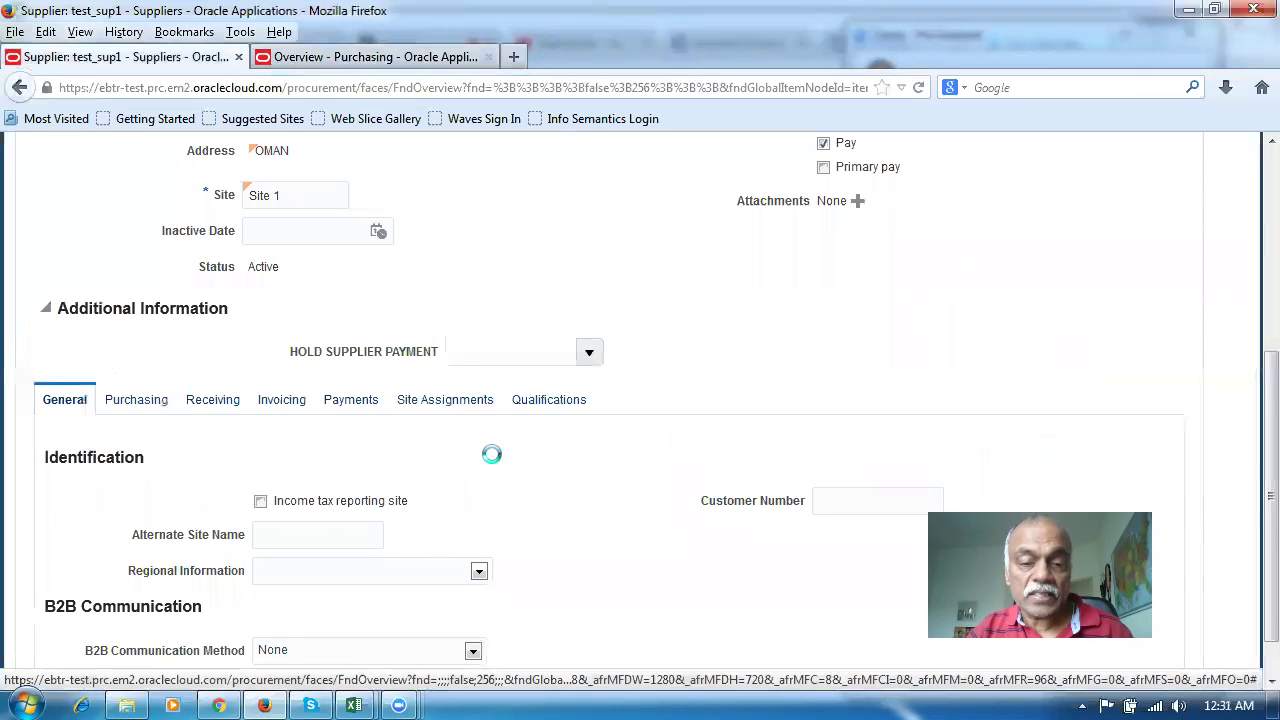
click(264, 484)
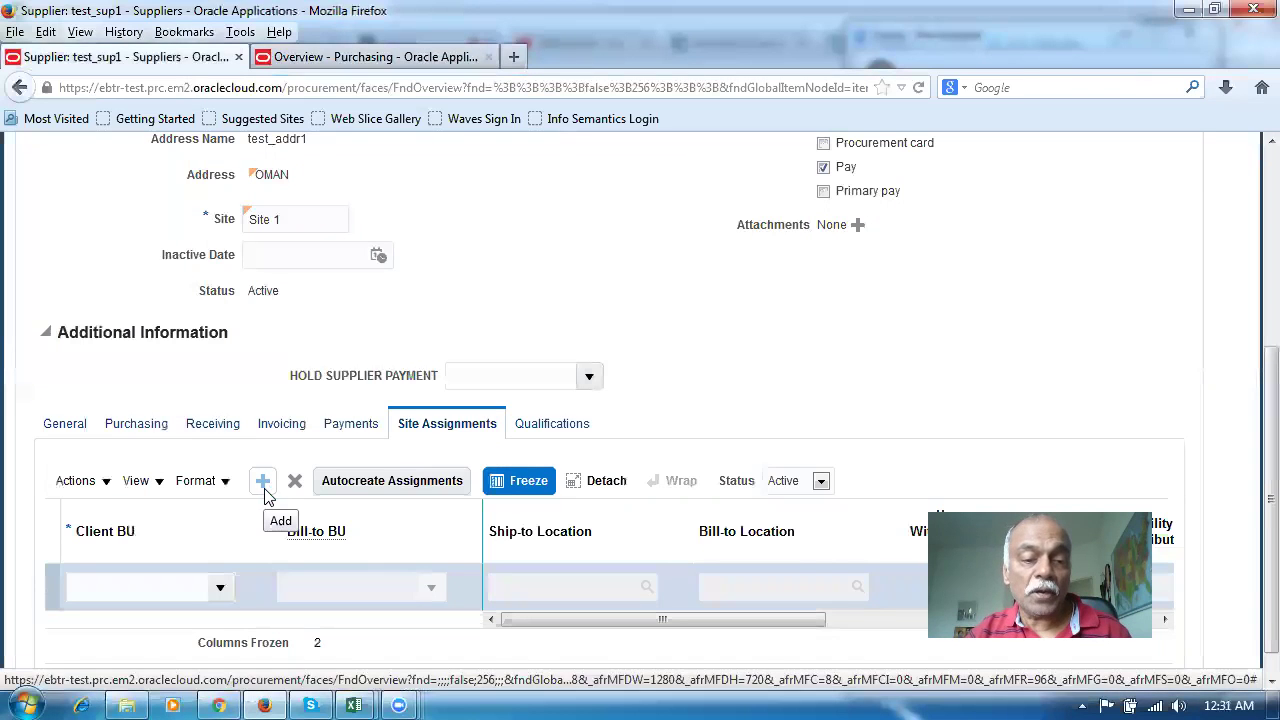
click(220, 590)
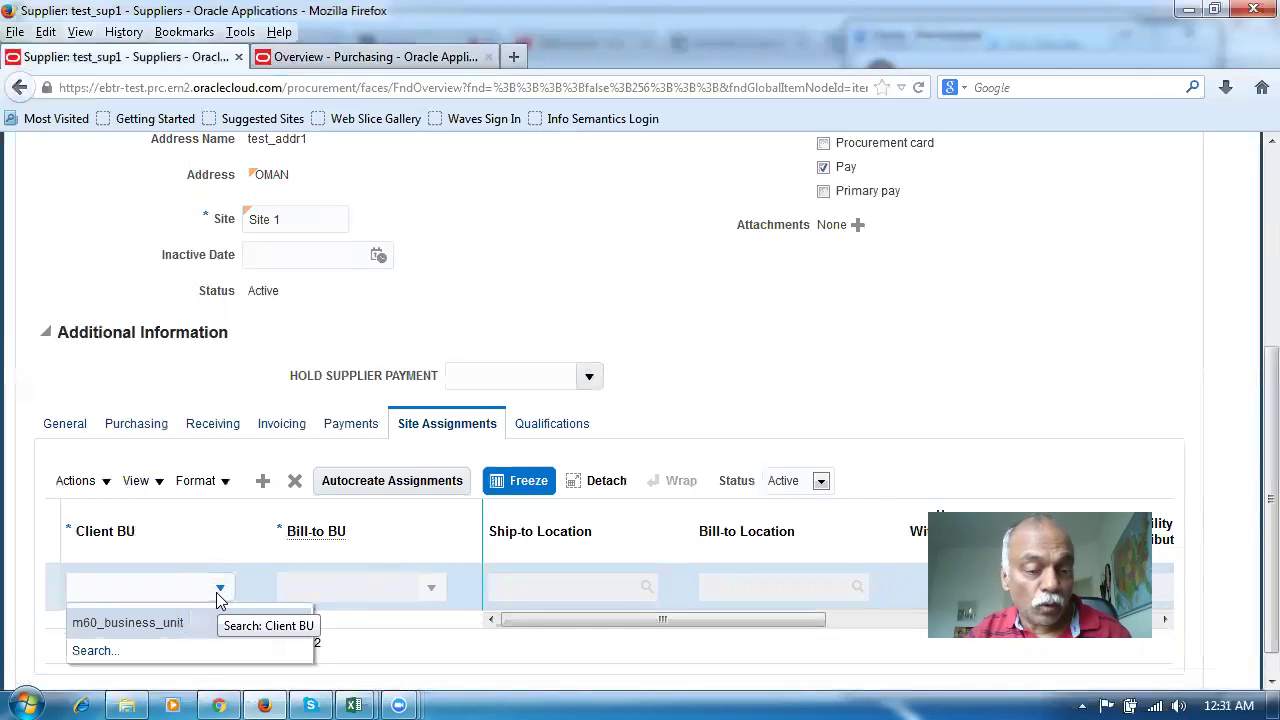
click(184, 620)
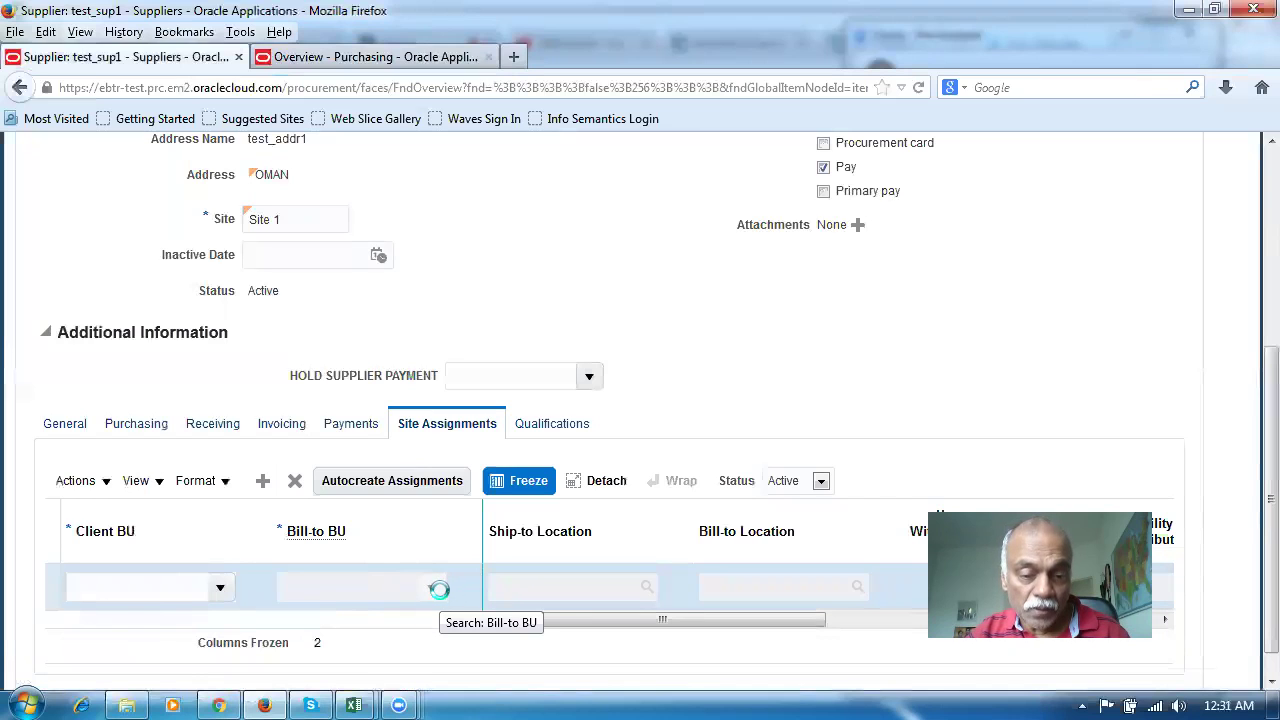
click(554, 582)
text(m60)
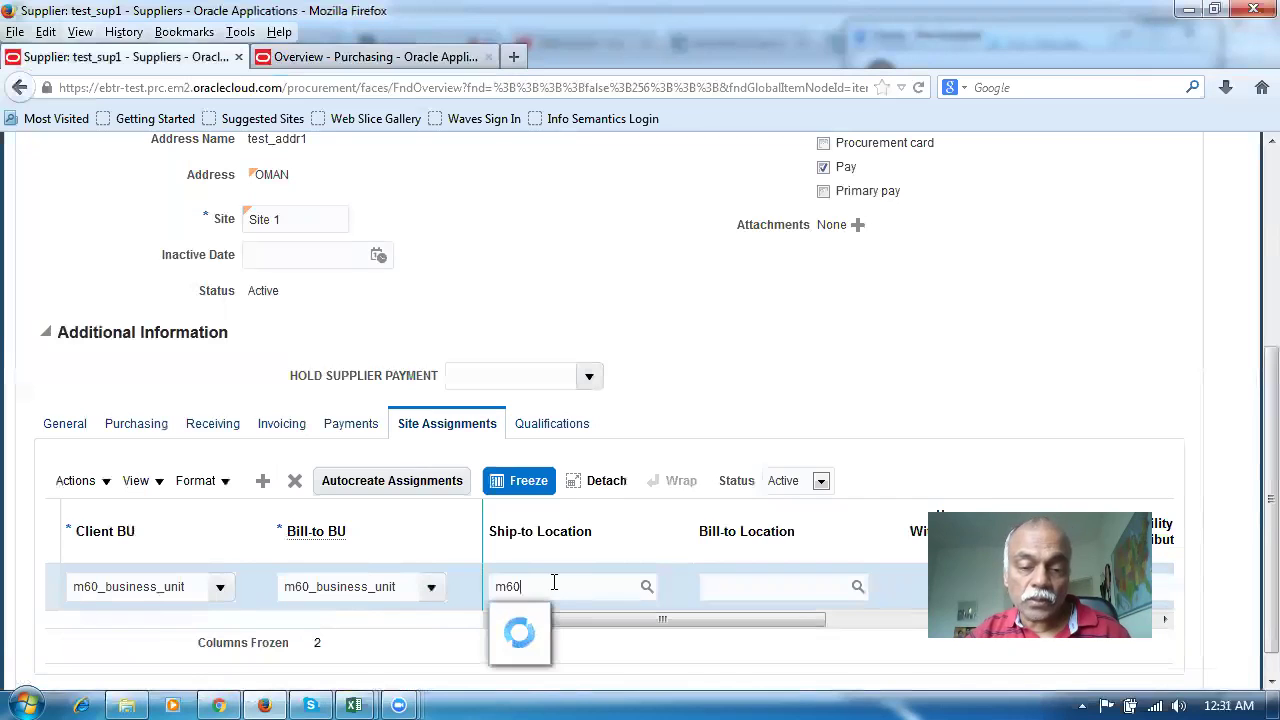
click(577, 522)
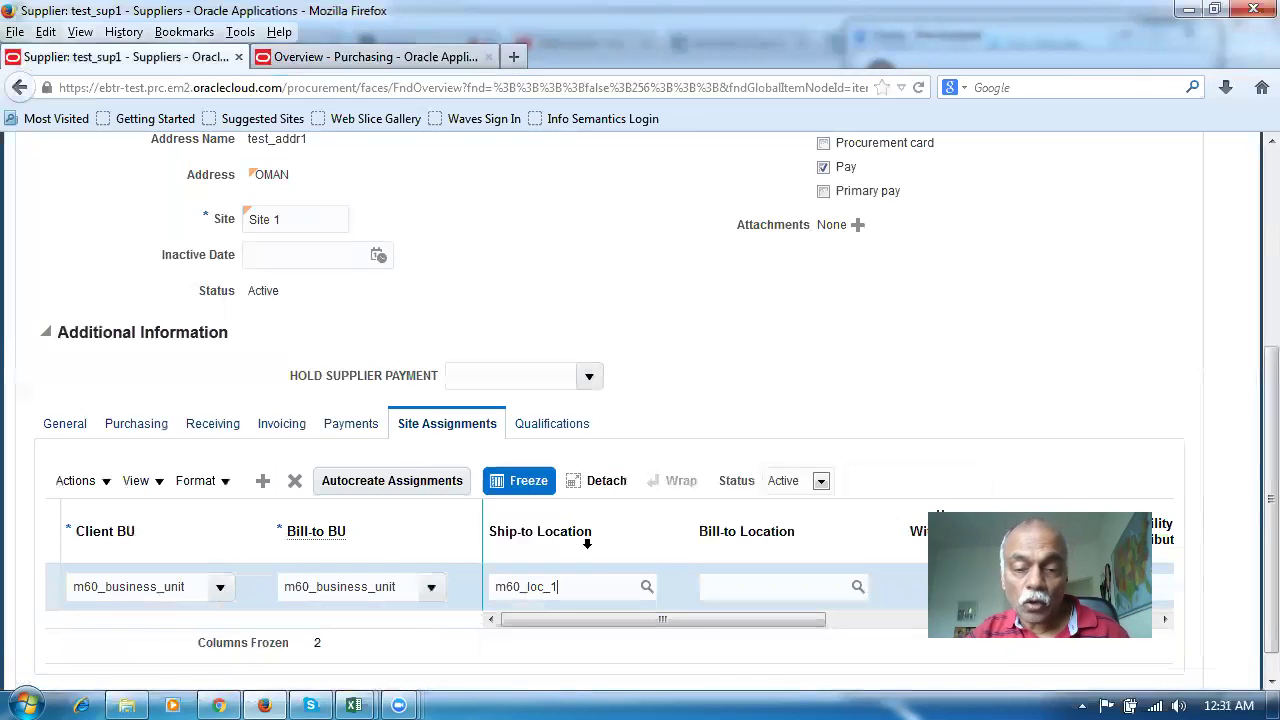
click(705, 590)
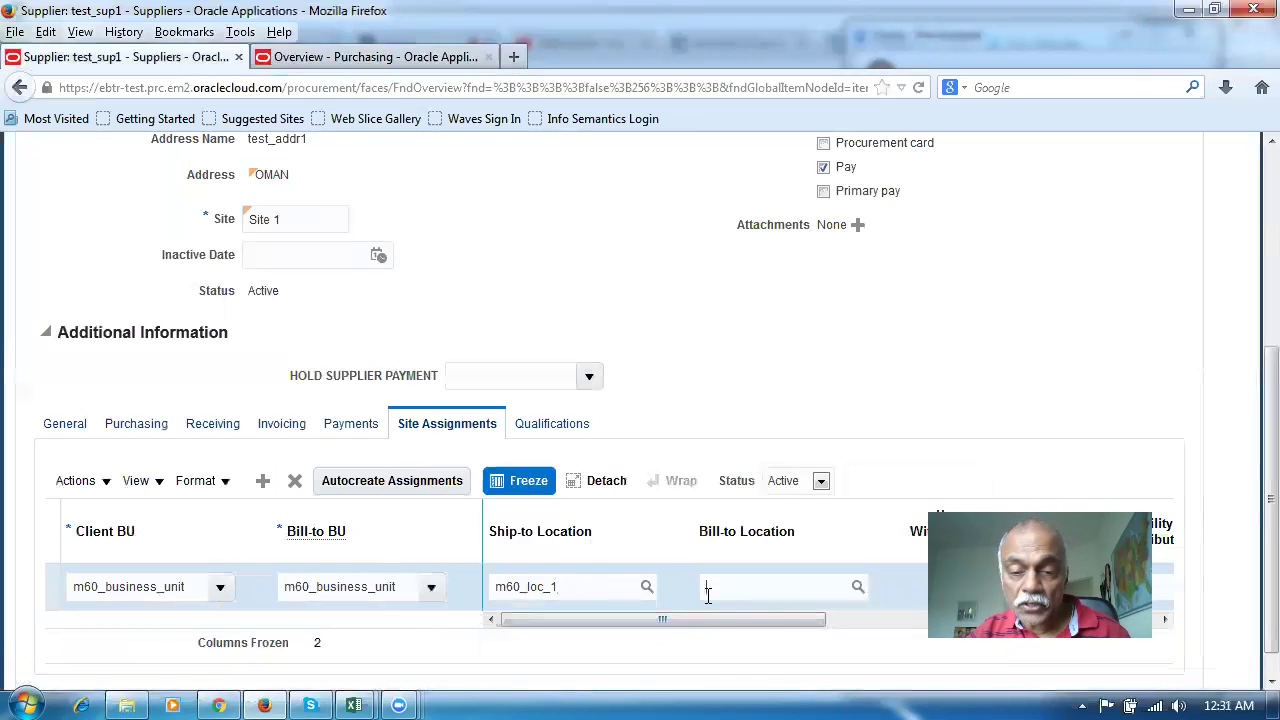
text(m60_)
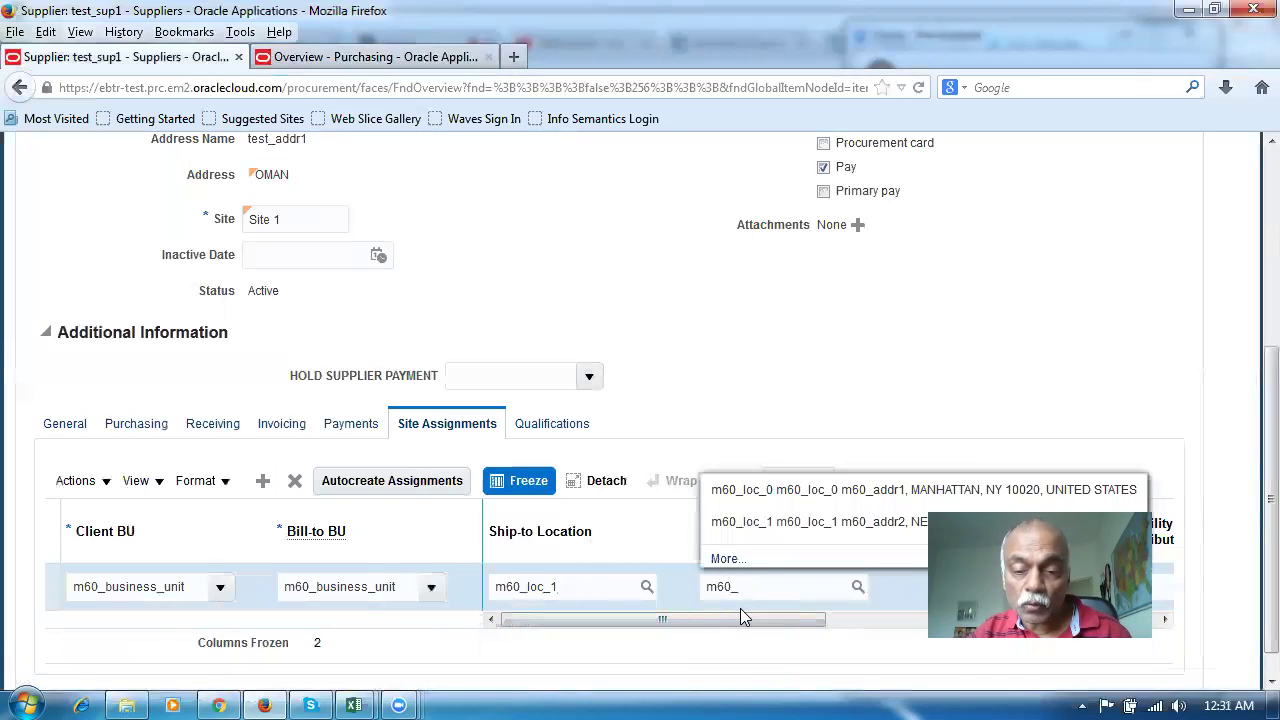
click(757, 524)
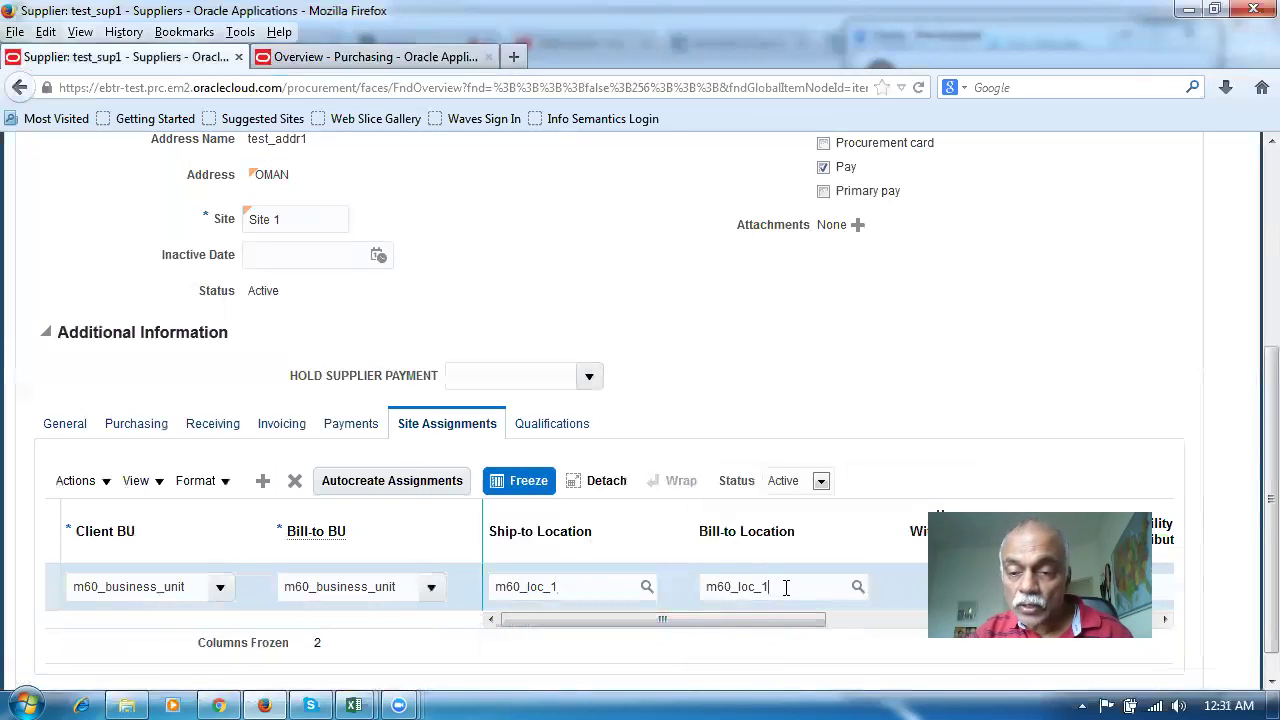
drag(775, 619, 738, 654)
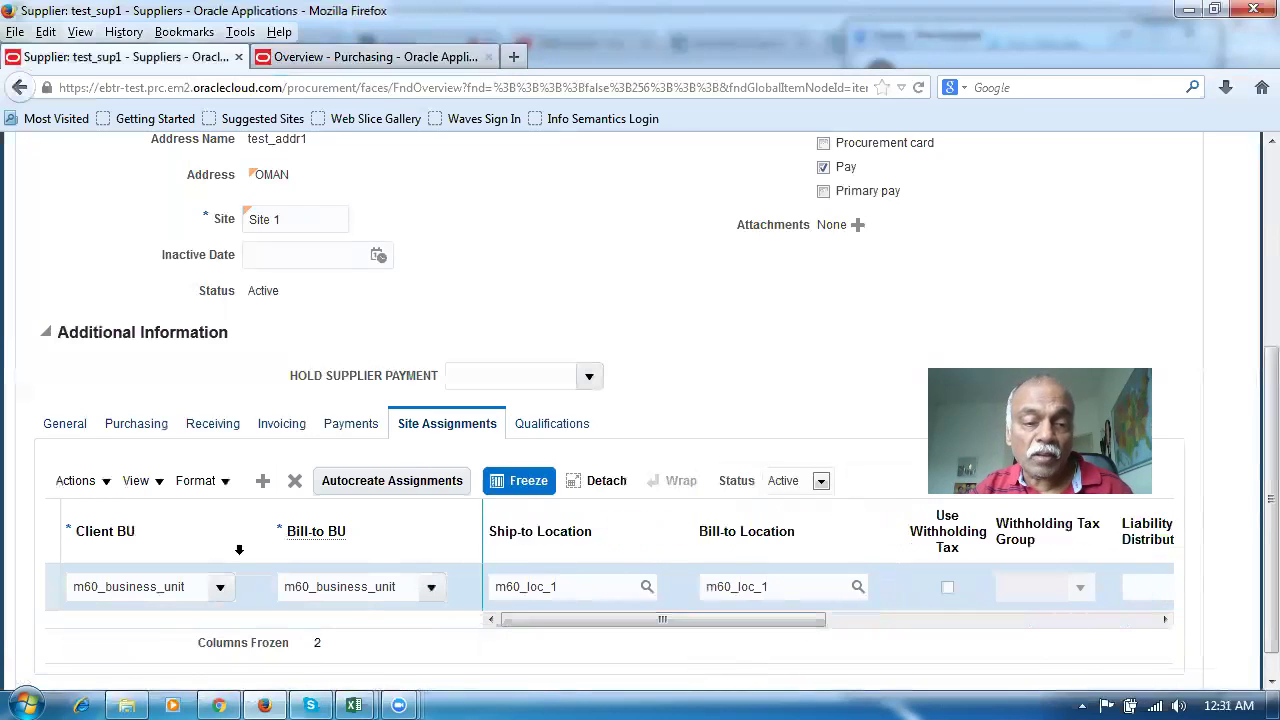
click(264, 427)
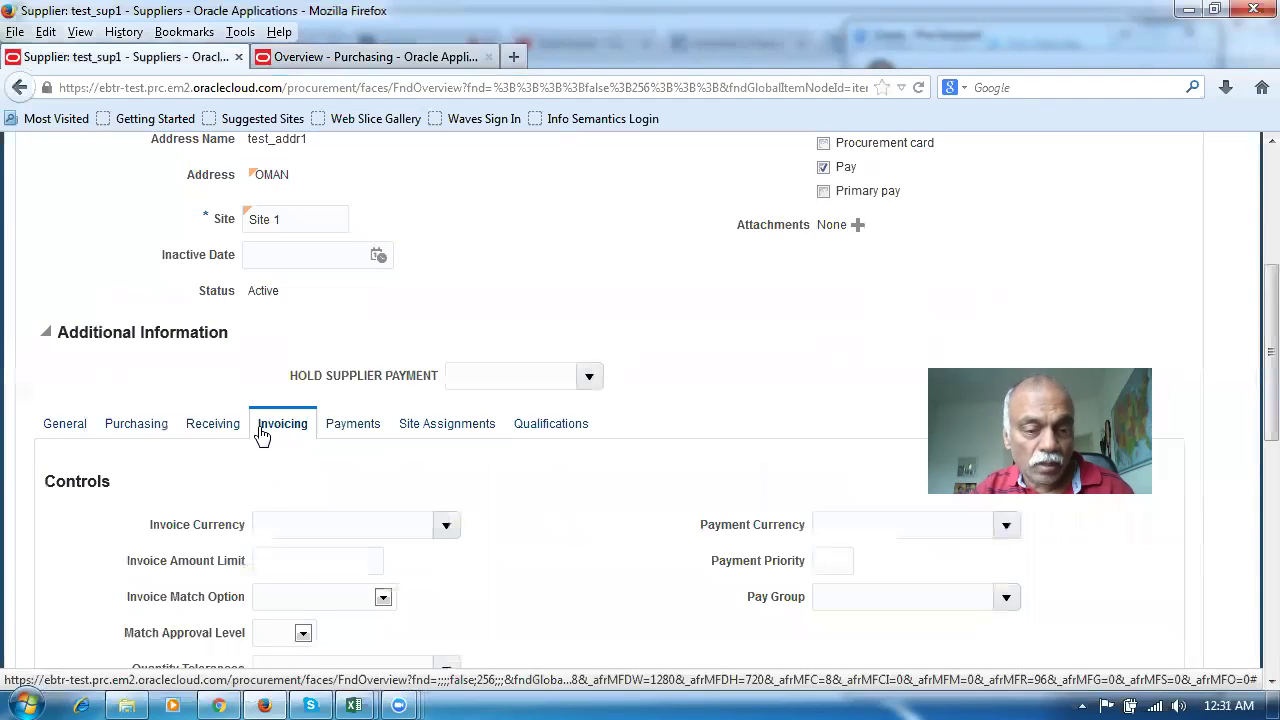
Set Site 1's invoice and payment currencies to US Dollar and save the site
click(446, 526)
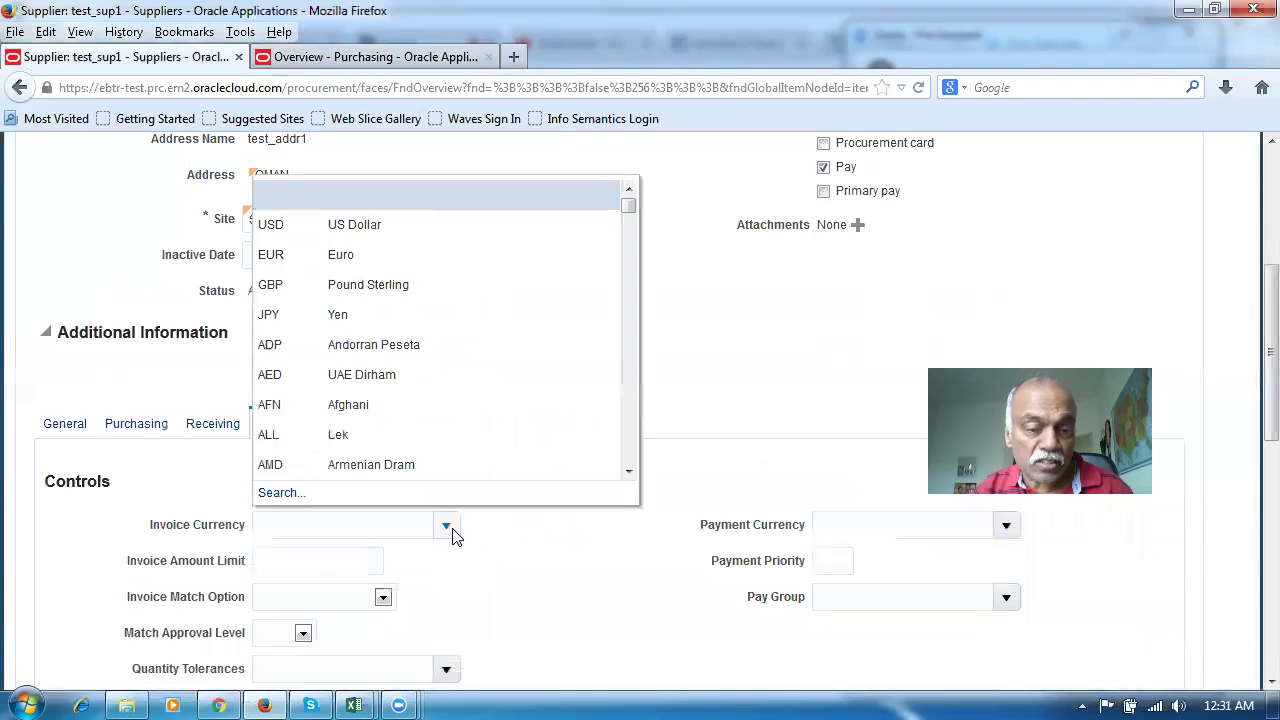
click(374, 228)
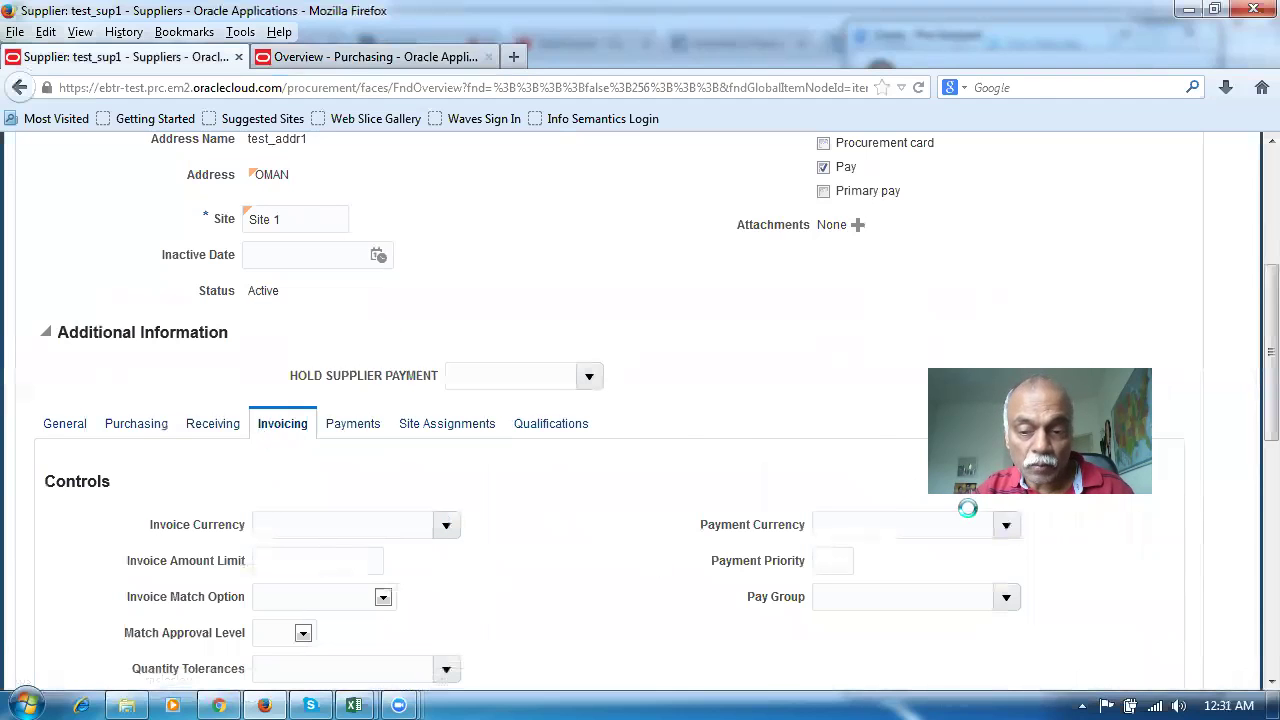
click(1005, 527)
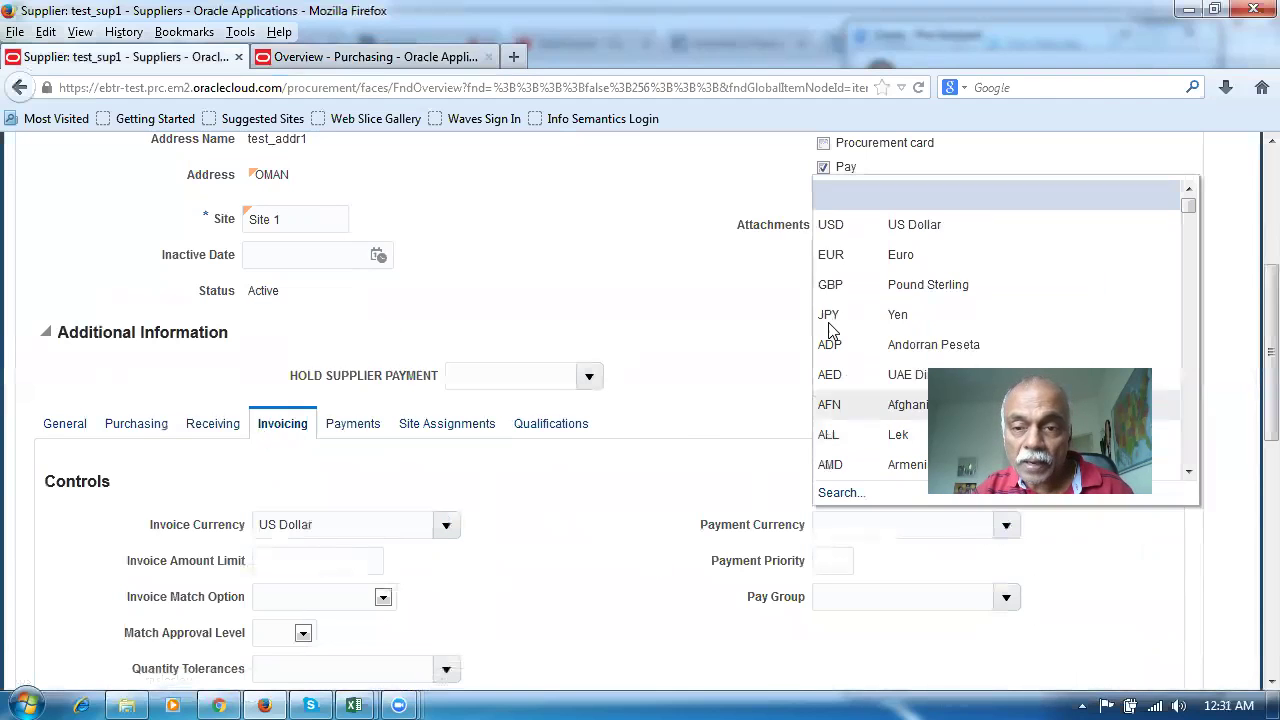
click(826, 228)
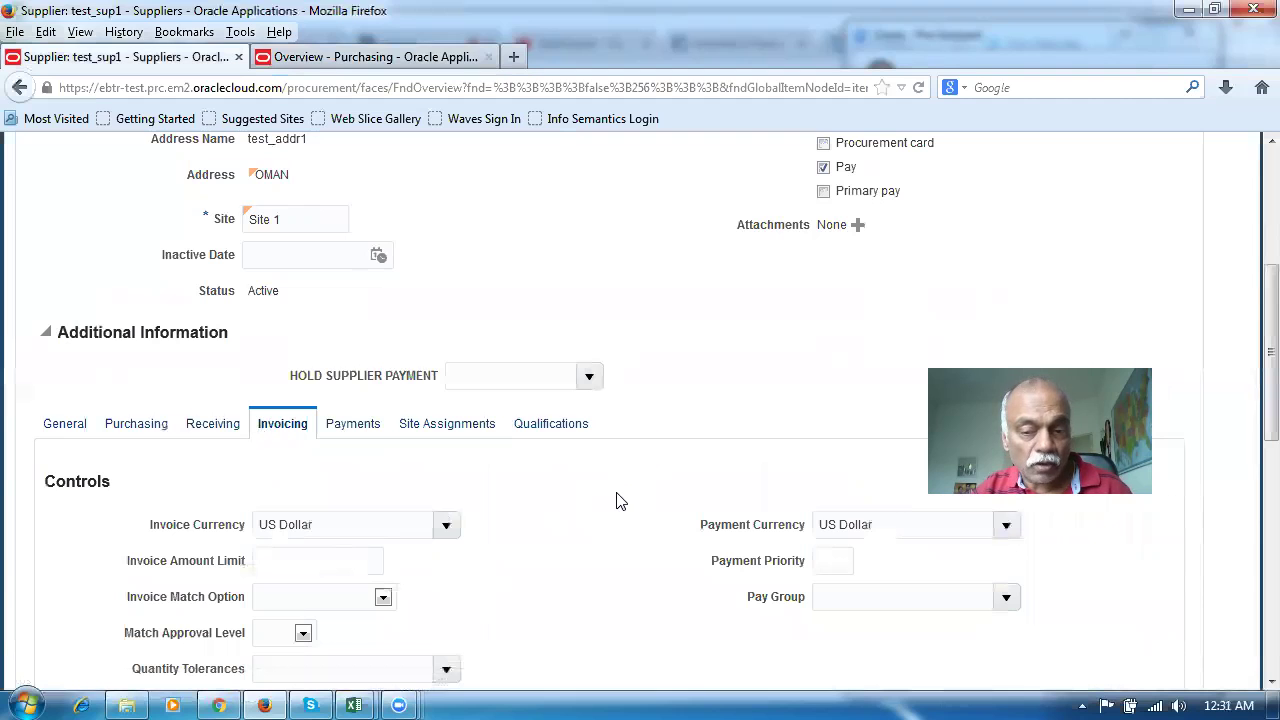
scroll(641, 529, up, 5)
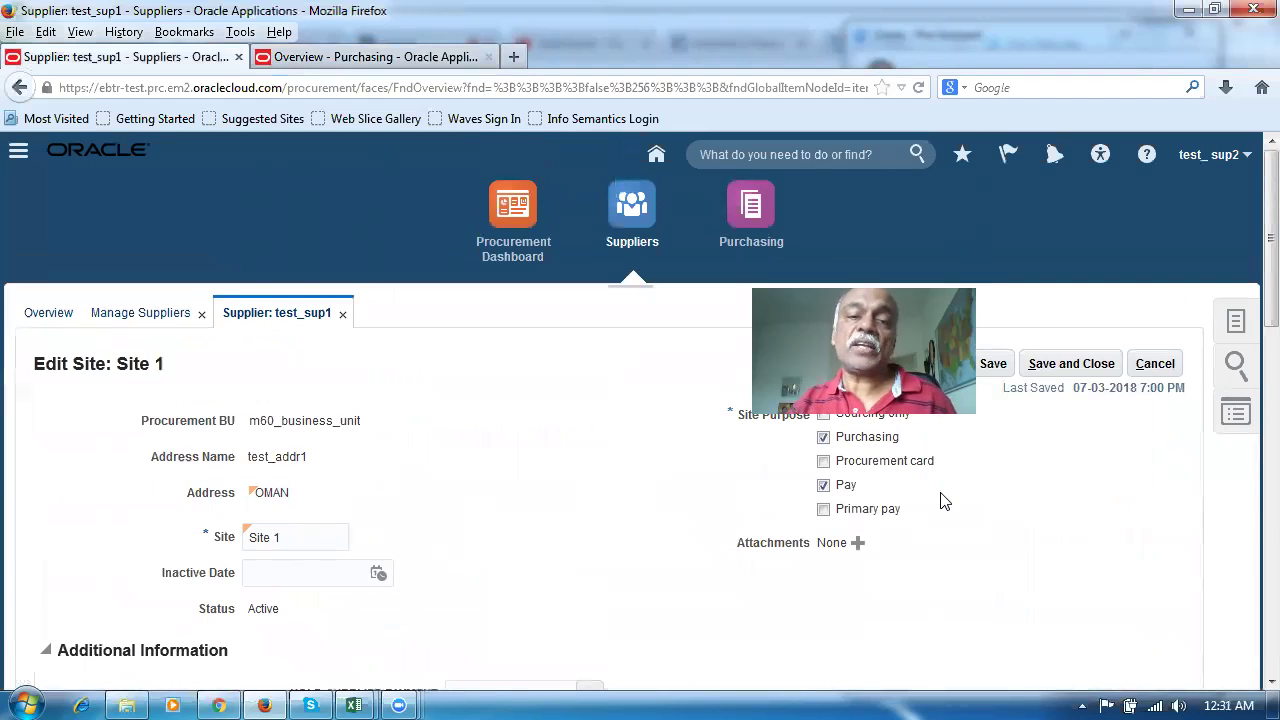
click(1071, 363)
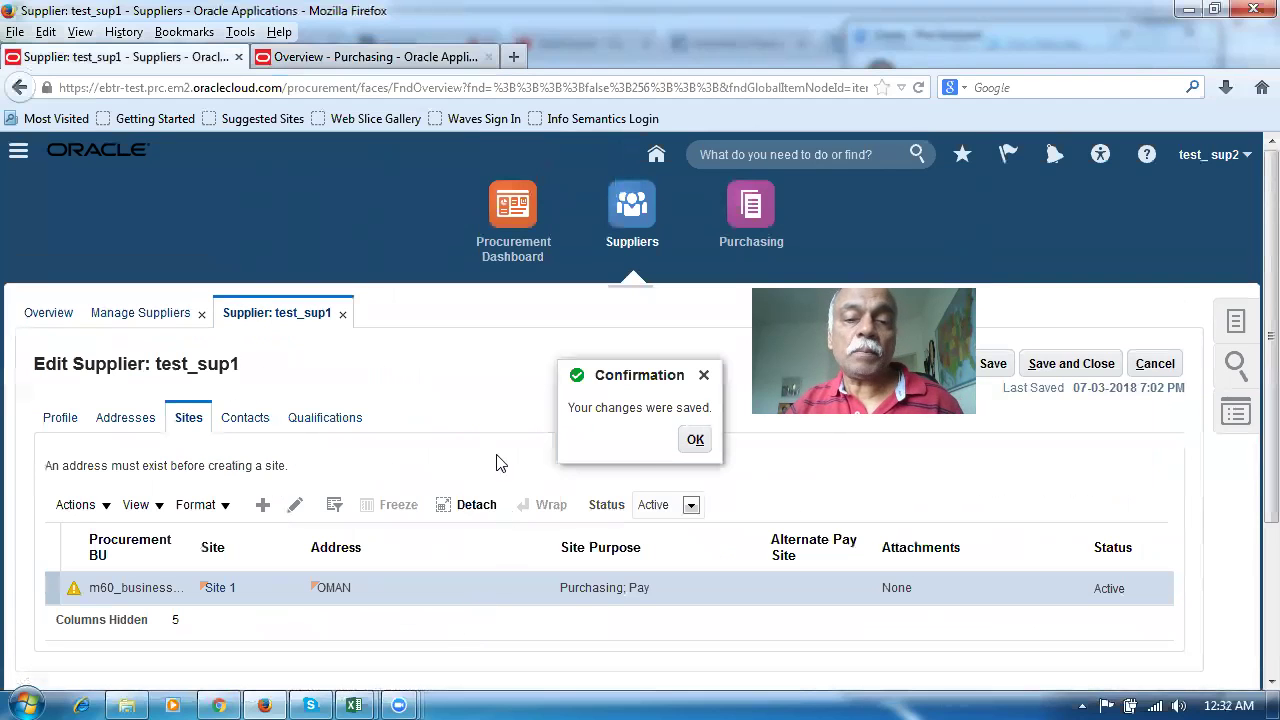
click(692, 440)
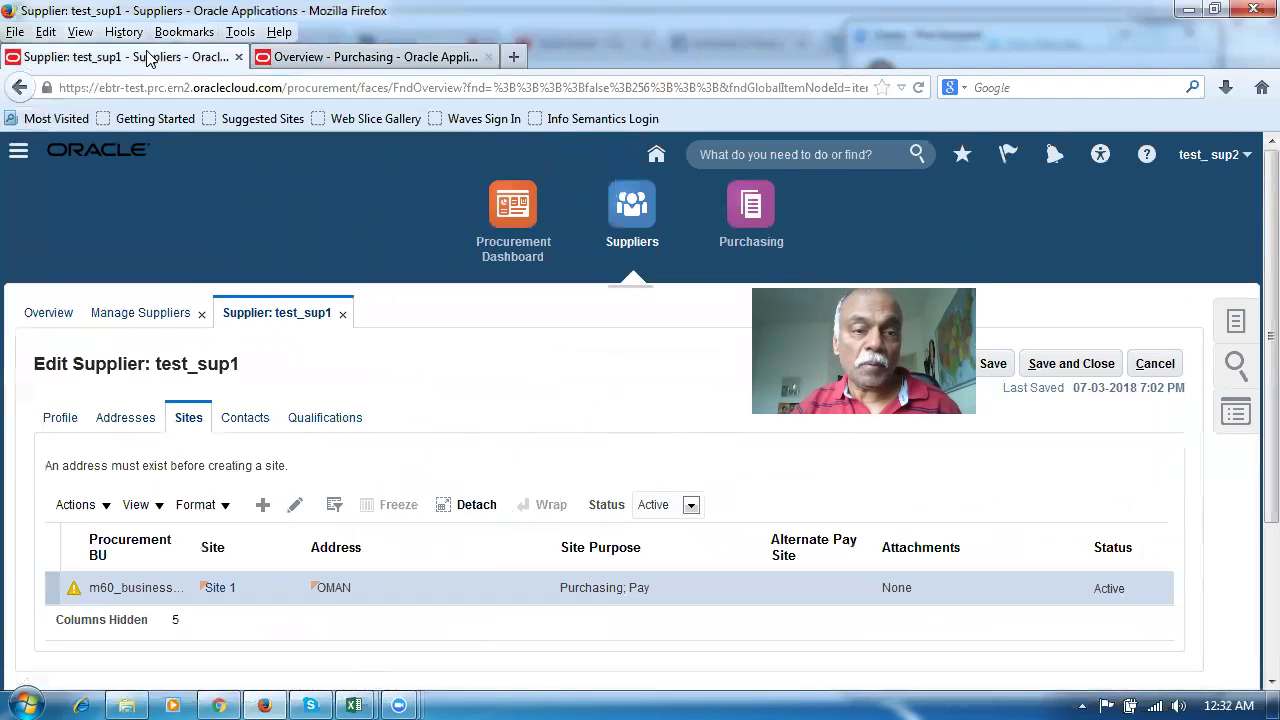
click(383, 58)
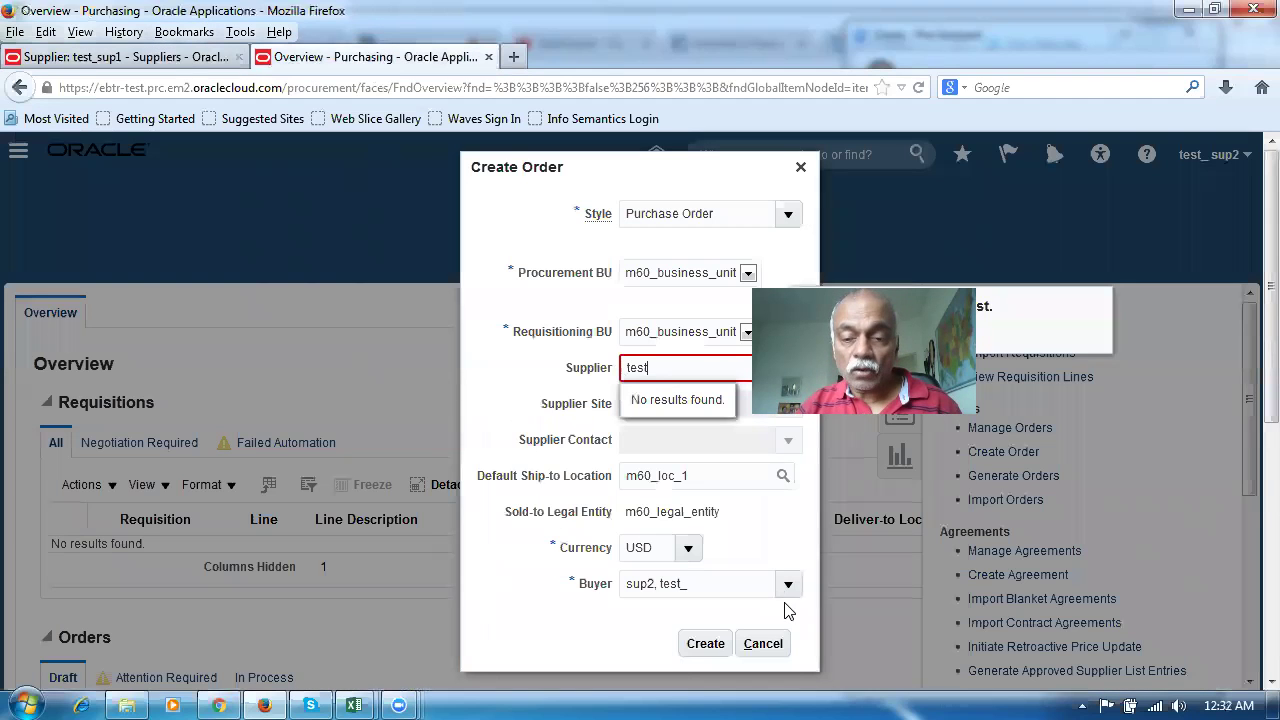
Pick supplier test_sup1 in Create Order, find no contacts listed, then view test_sup1's contacts
double_click(660, 368)
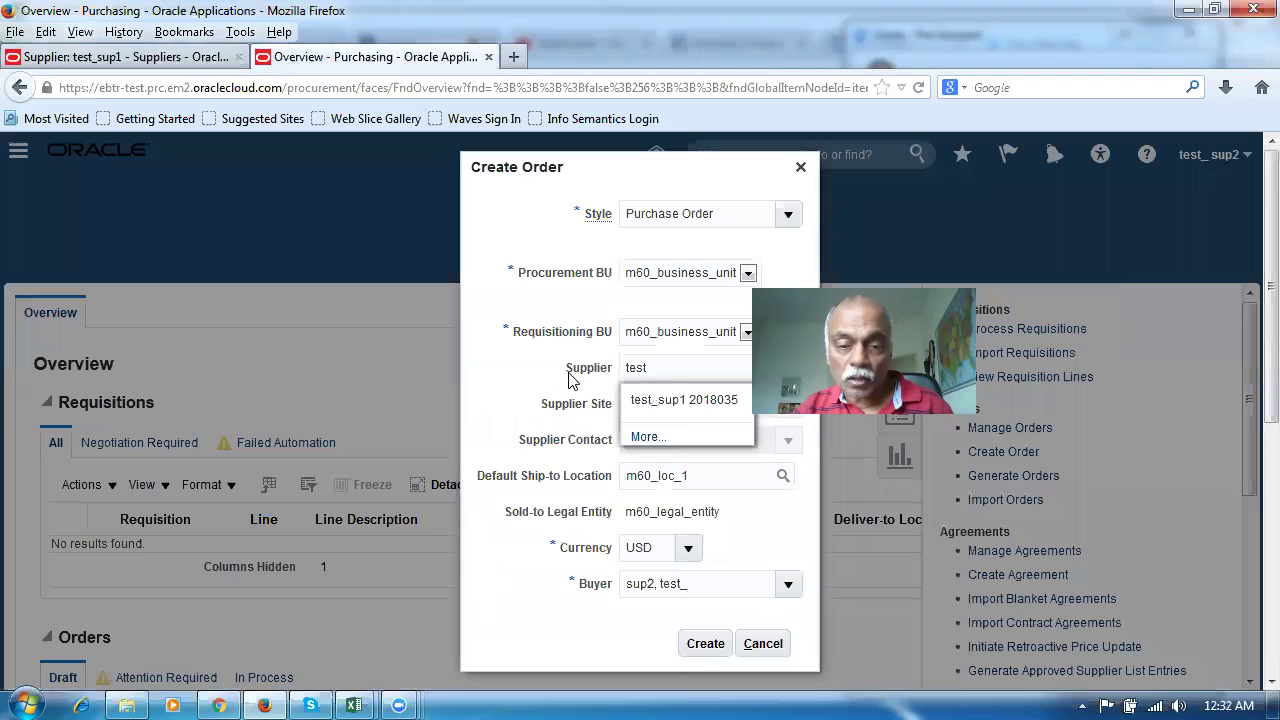
click(684, 408)
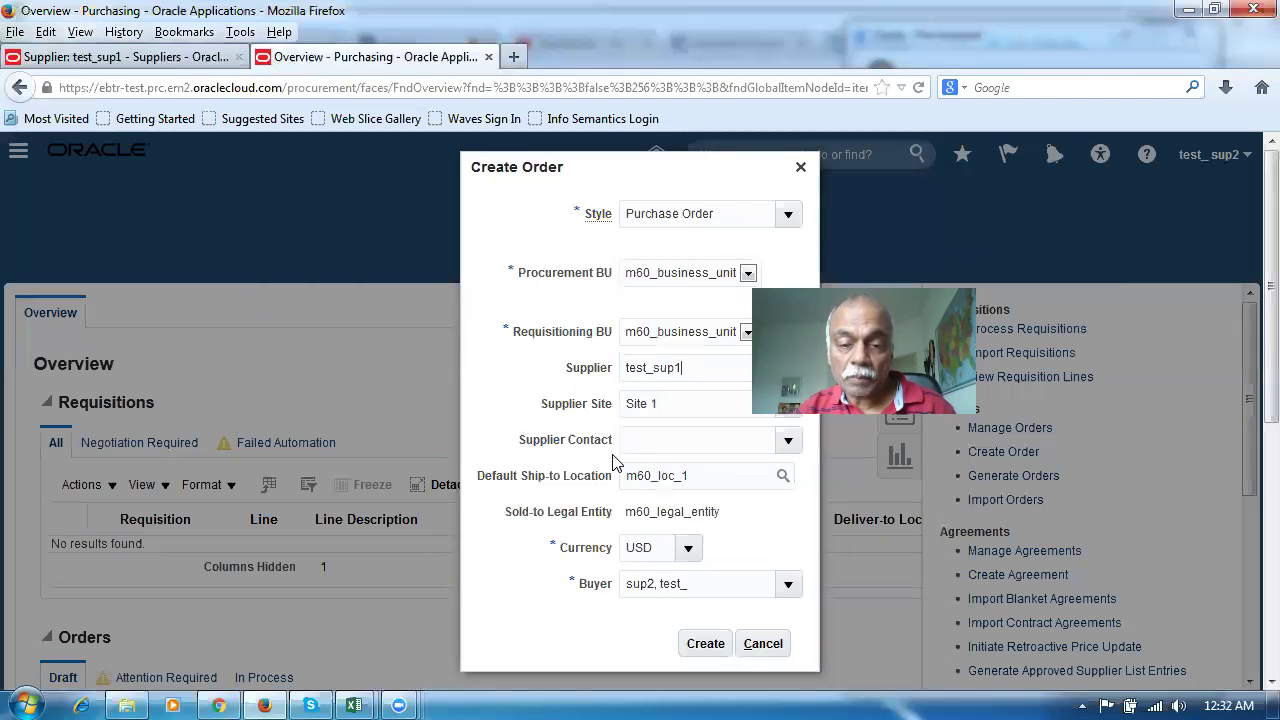
click(788, 440)
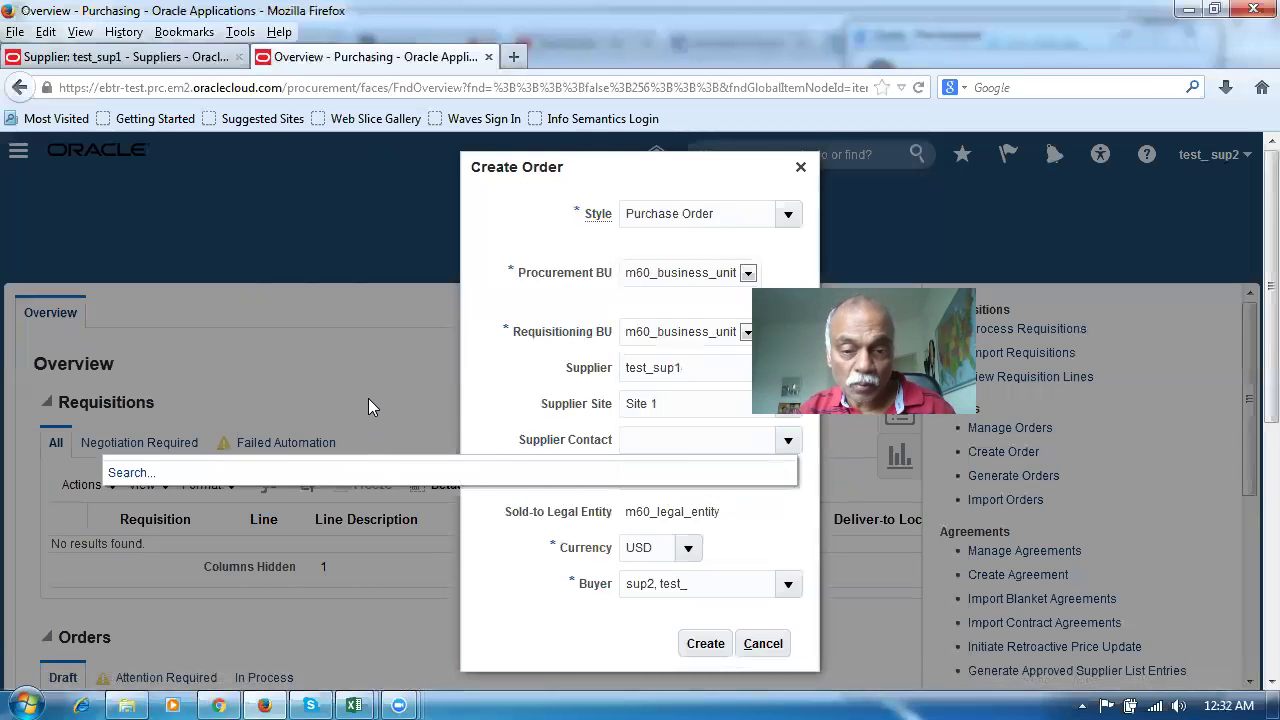
click(720, 650)
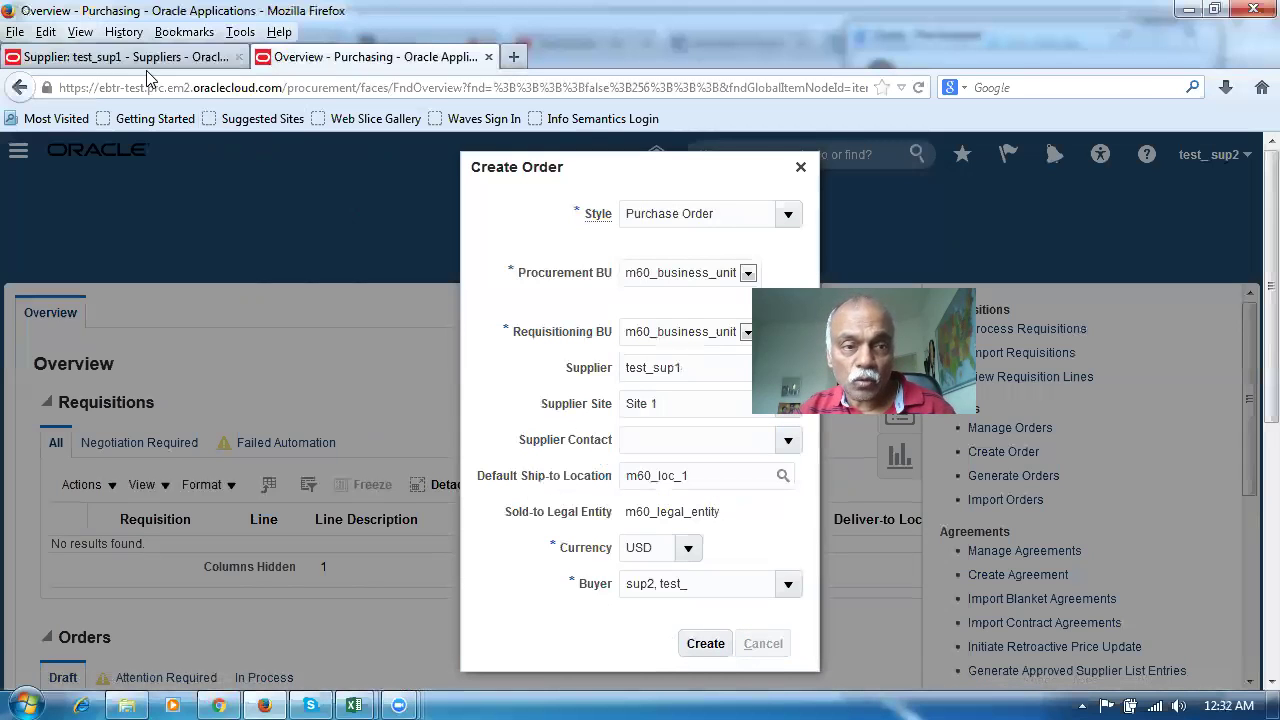
click(148, 60)
click(252, 425)
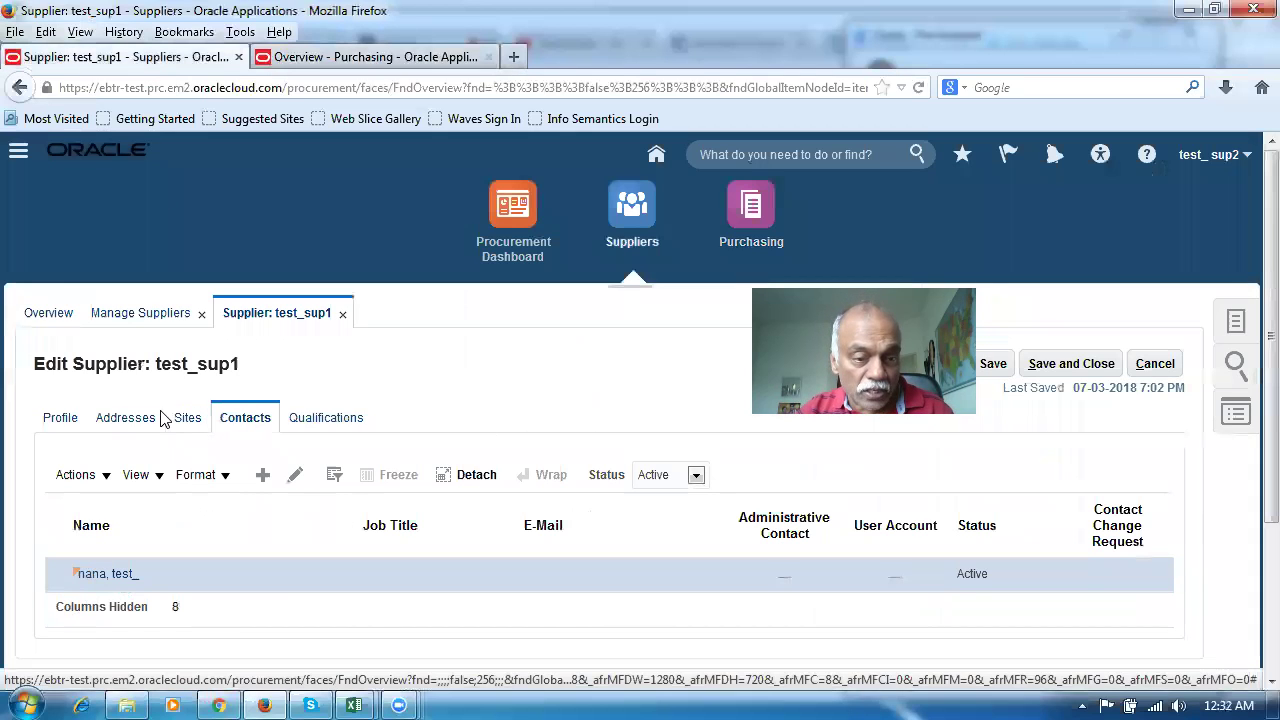
Check Site 1's no-active-contacts warning (POZ-2130160), then begin editing the supplier's contact
click(187, 420)
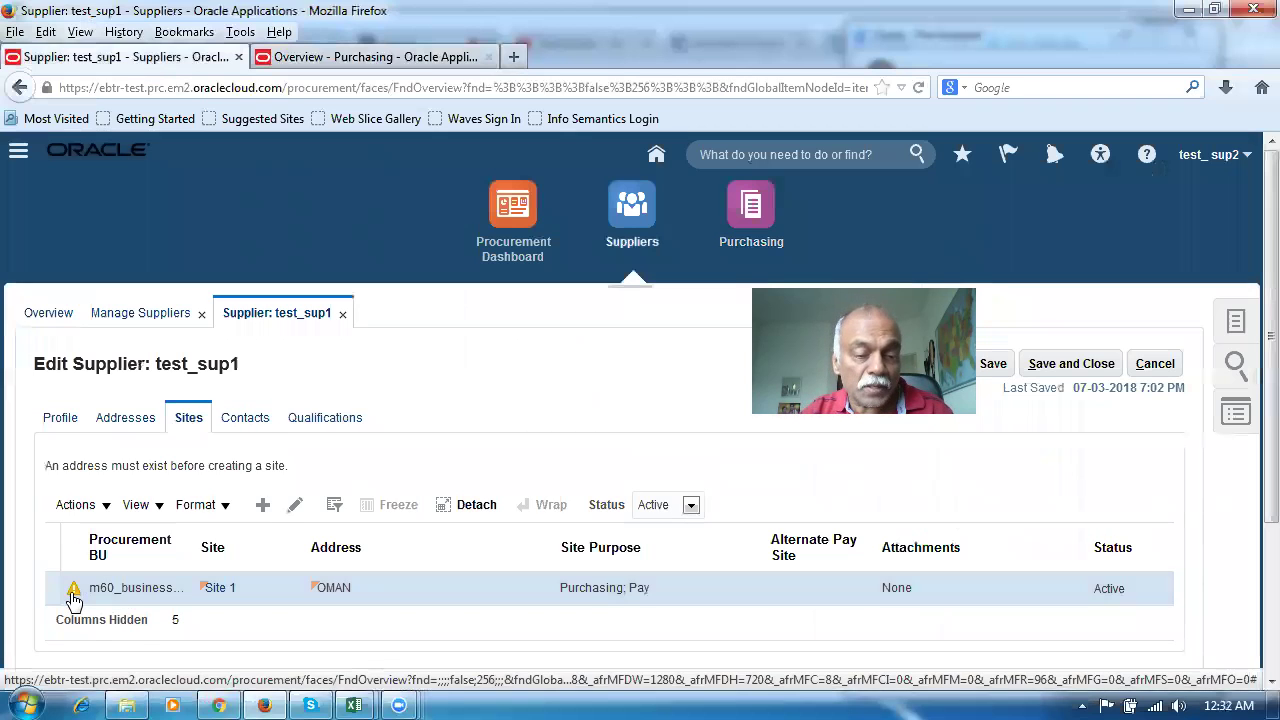
click(73, 592)
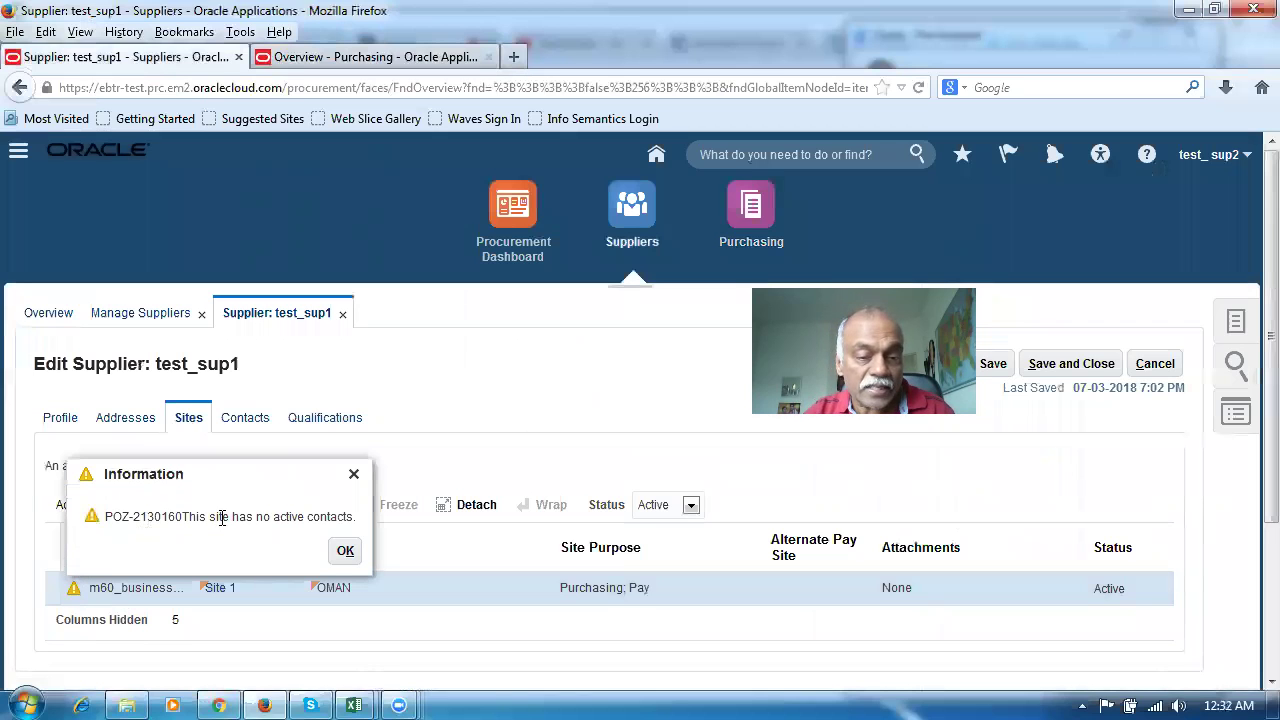
click(243, 418)
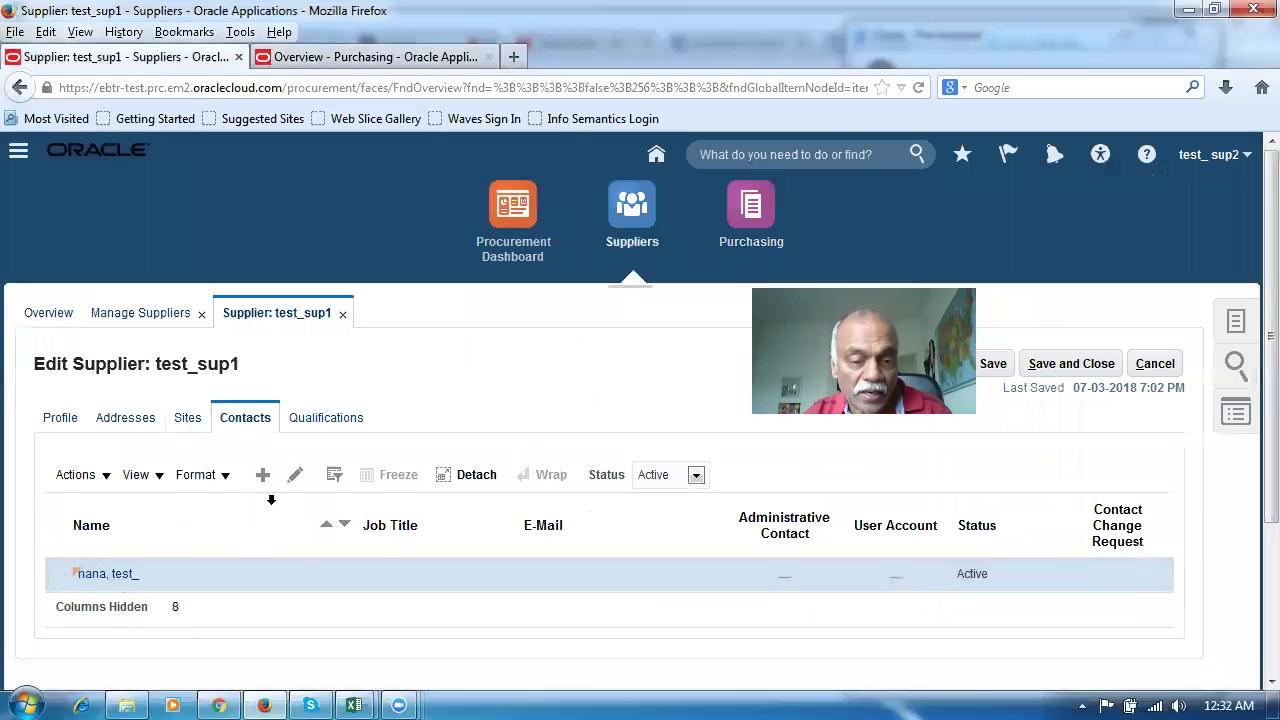
click(292, 480)
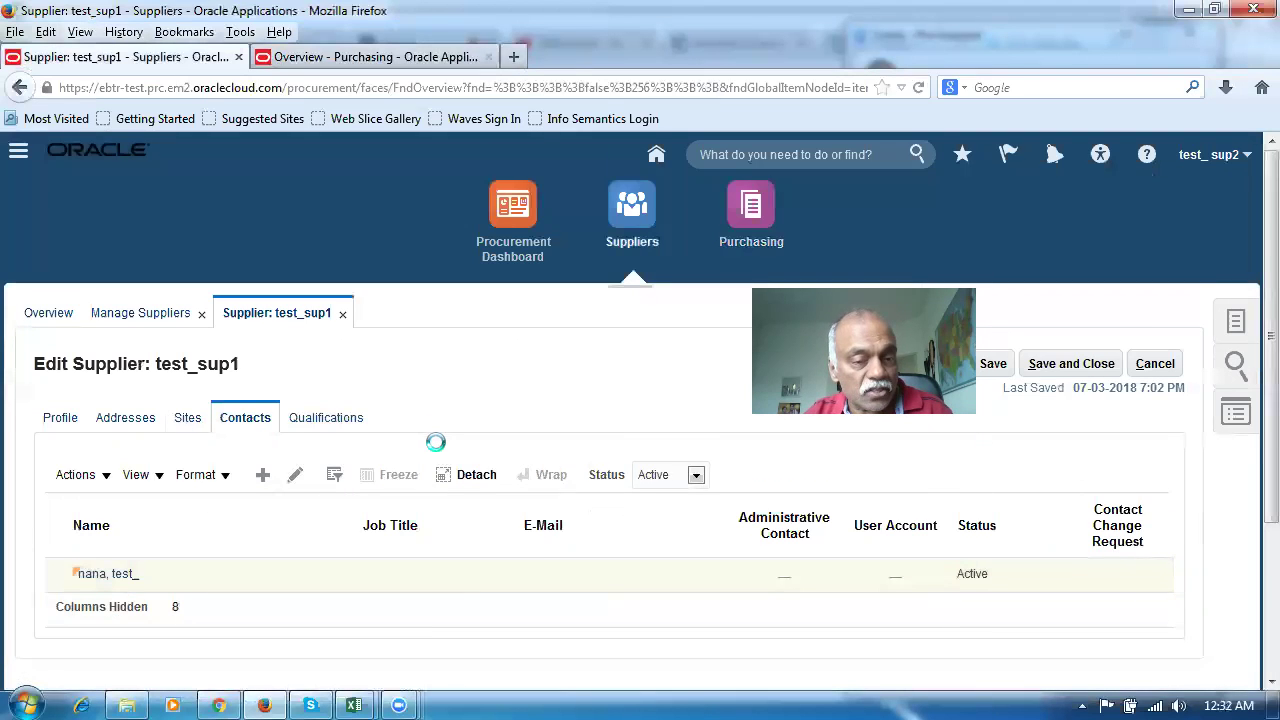
scroll(436, 438, down, 2)
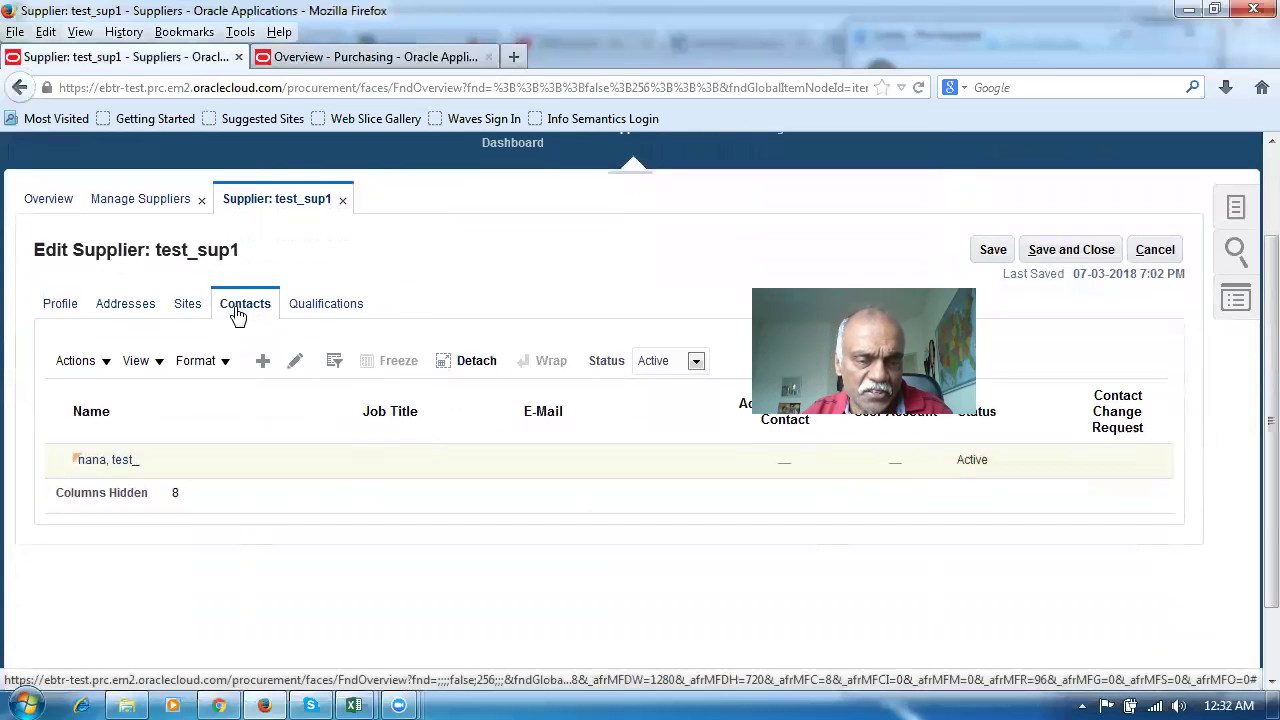
Attach address test_addr1 (OMAN, Ordering; Remit to) to the supplier's contact and save it
double_click(254, 446)
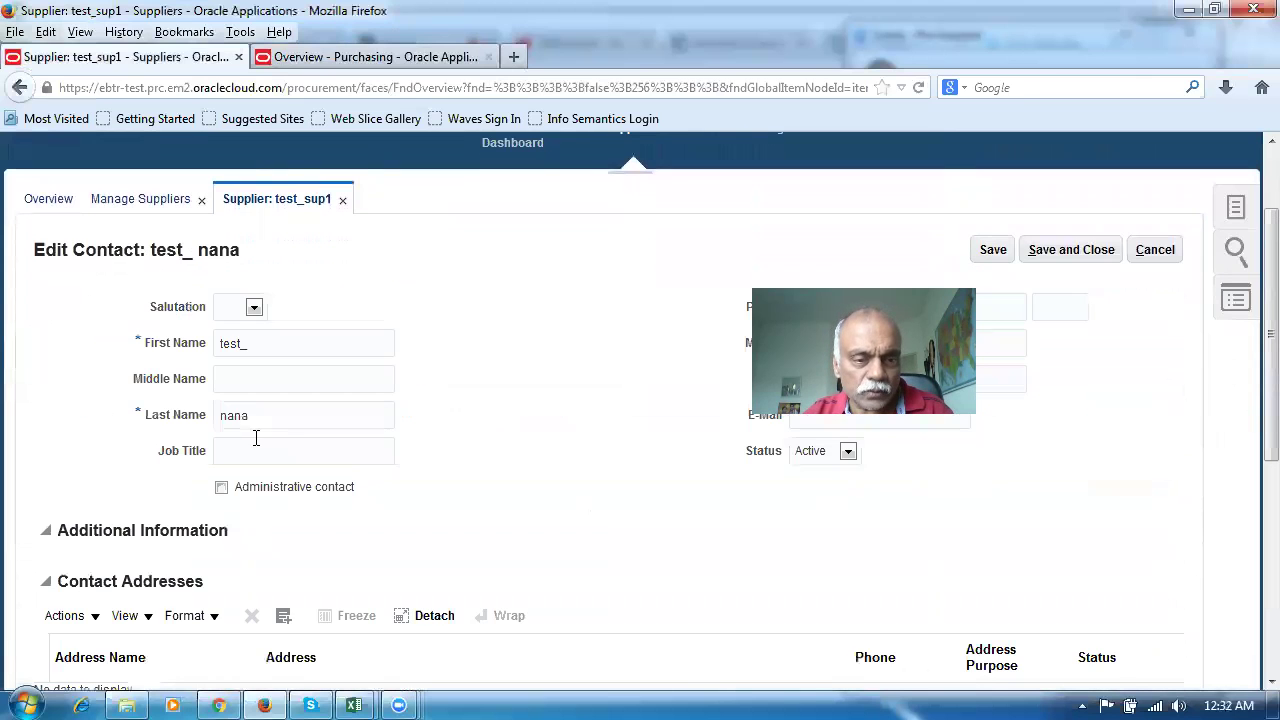
scroll(313, 507, down, 4)
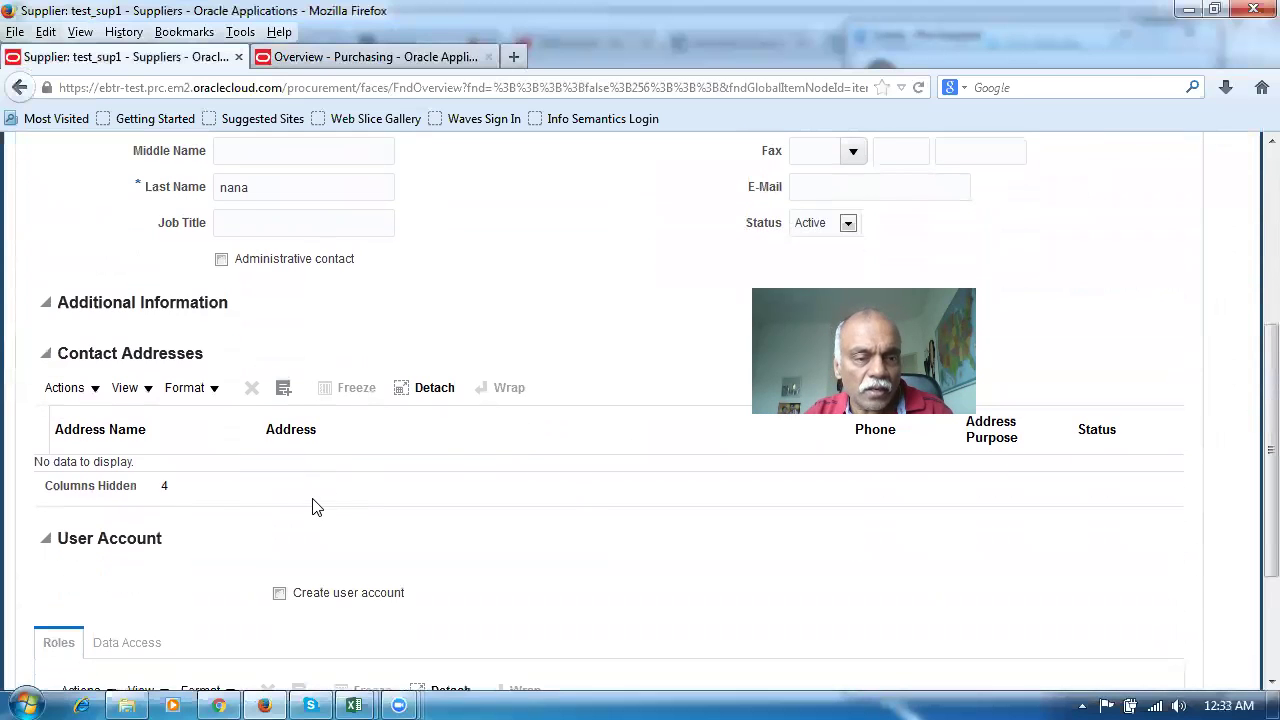
click(52, 396)
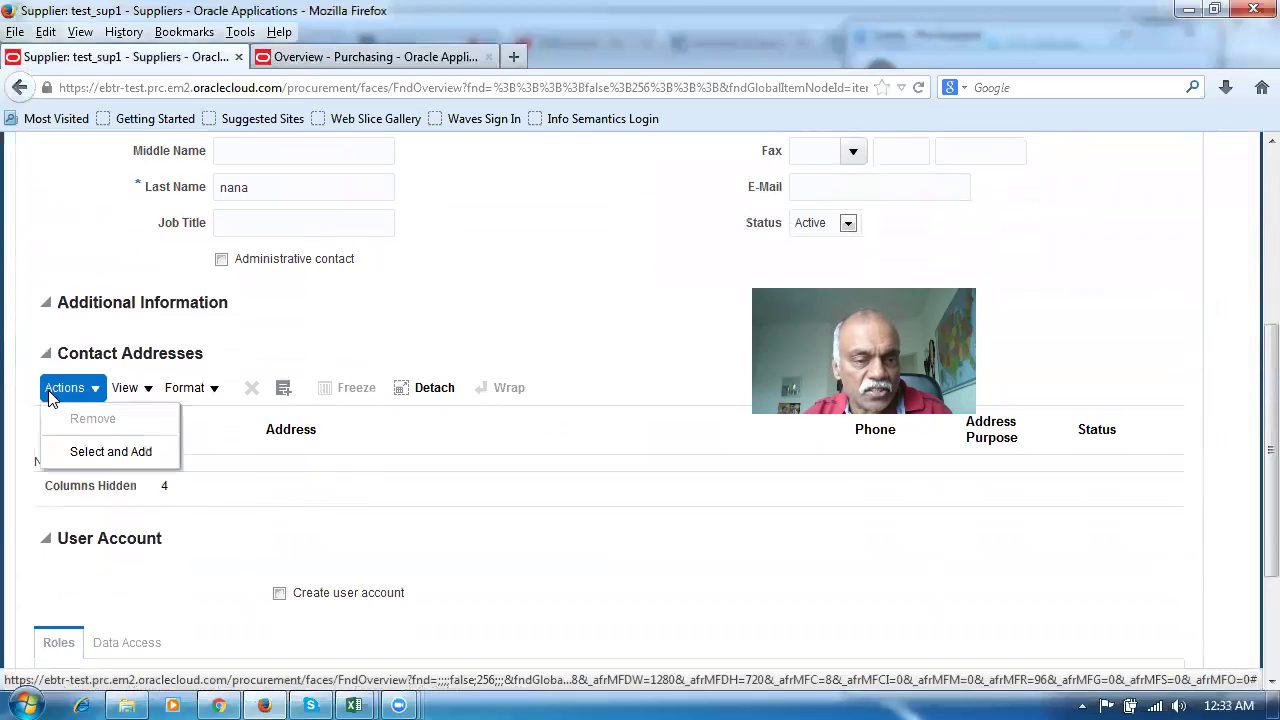
click(64, 451)
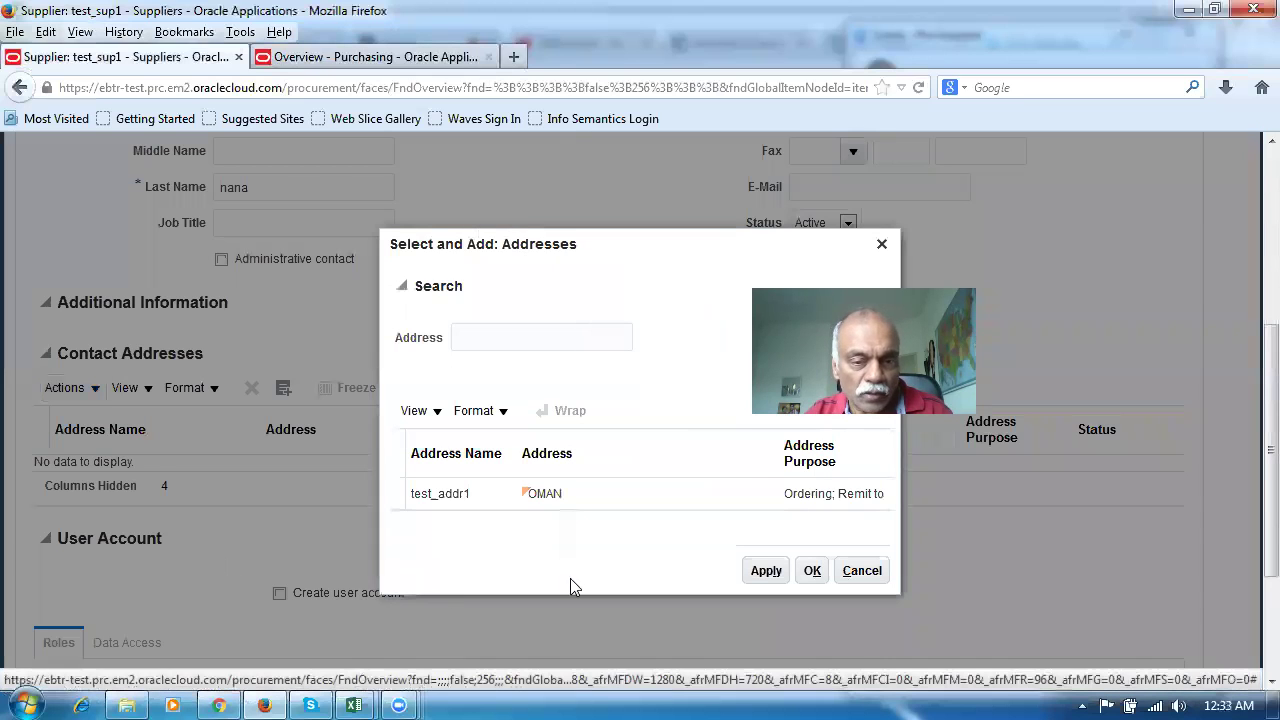
click(398, 502)
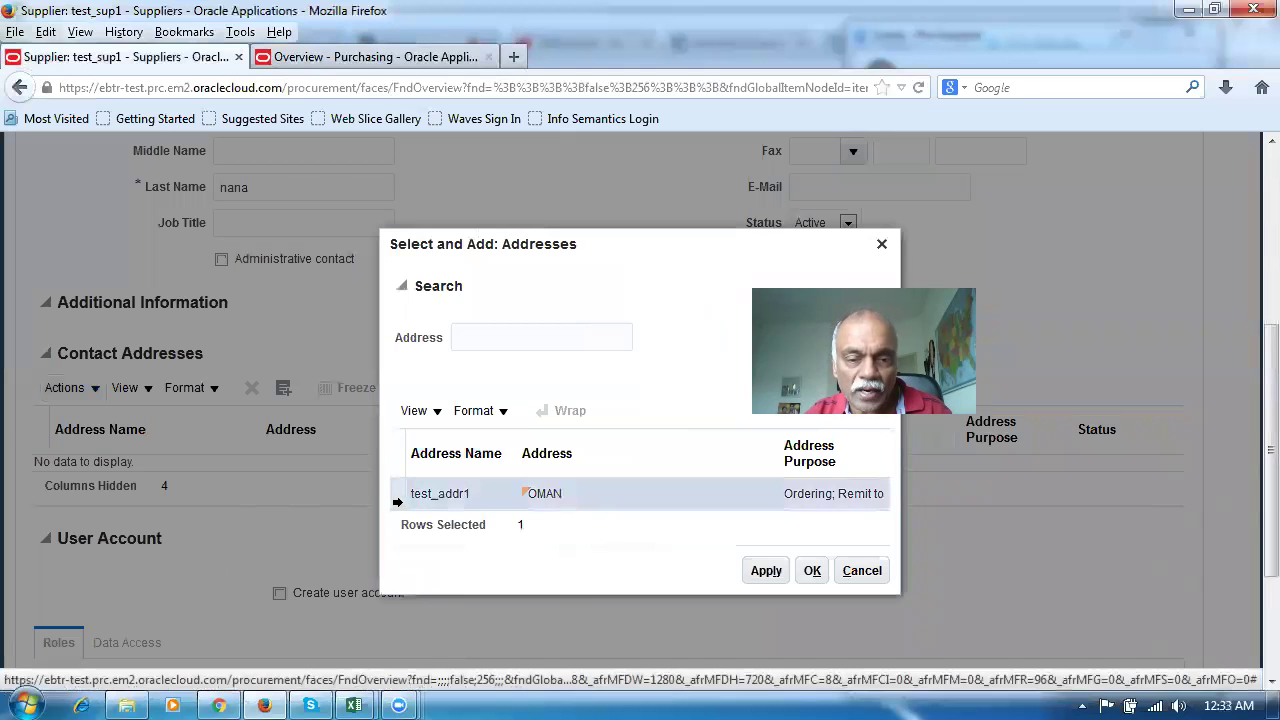
click(762, 574)
click(809, 571)
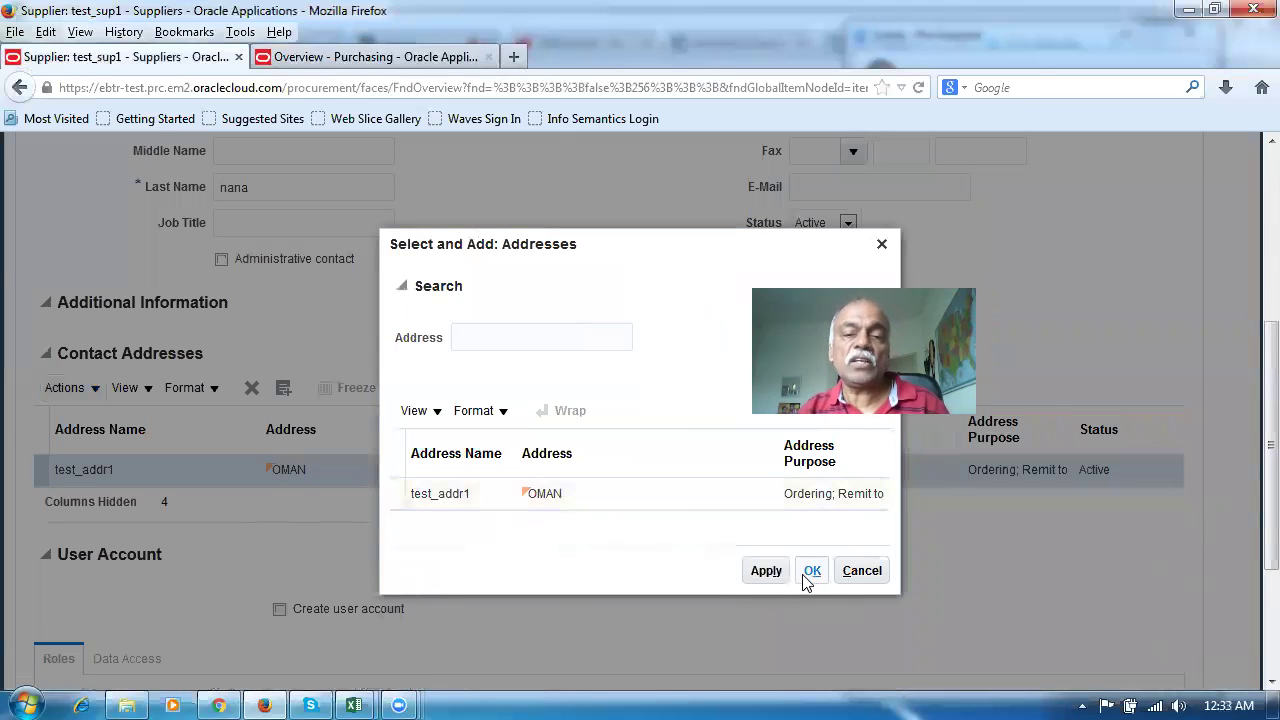
scroll(588, 540, down, 3)
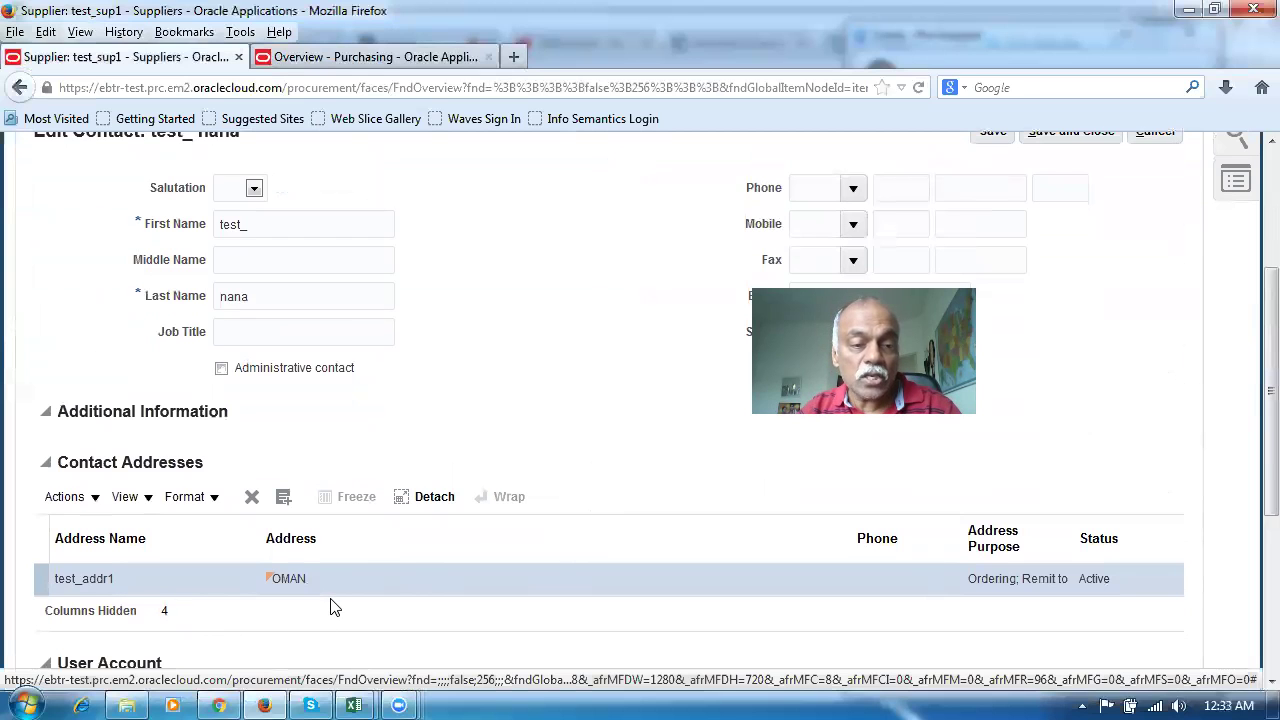
scroll(948, 563, up, 3)
click(1080, 368)
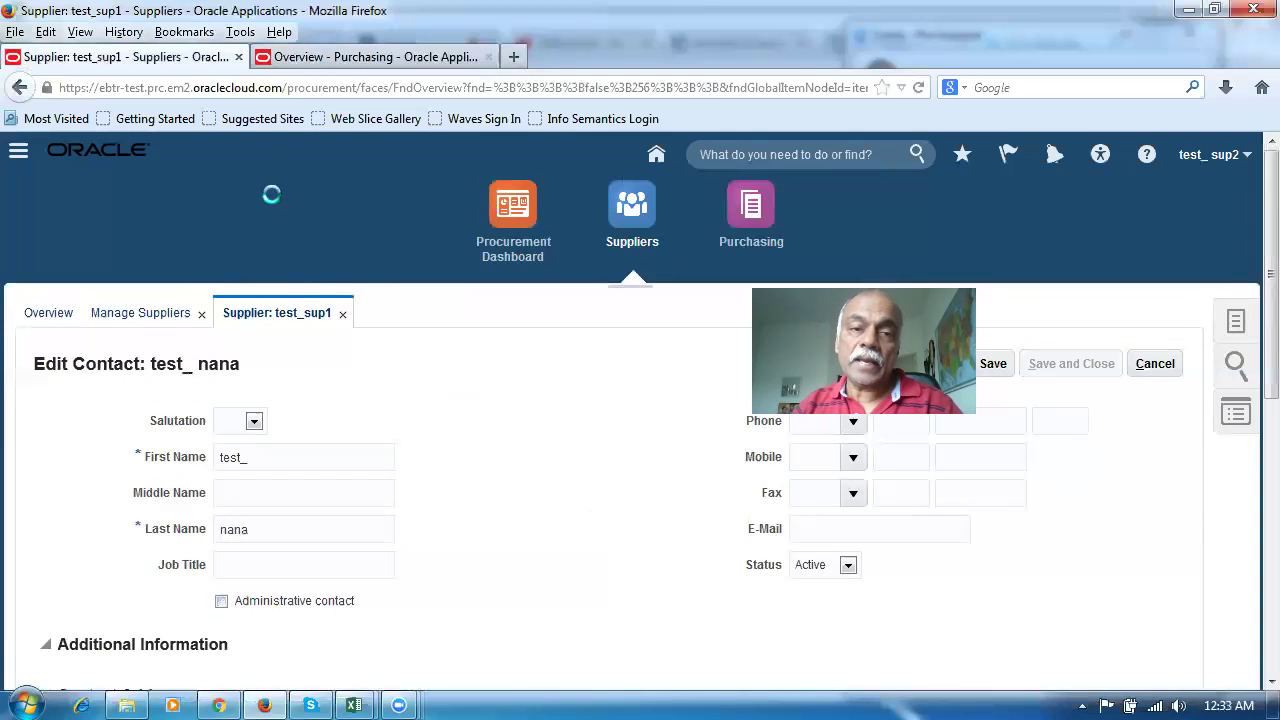
Create the order with supplier test_sup1, letting Site 1 and its contact auto-fill
click(388, 62)
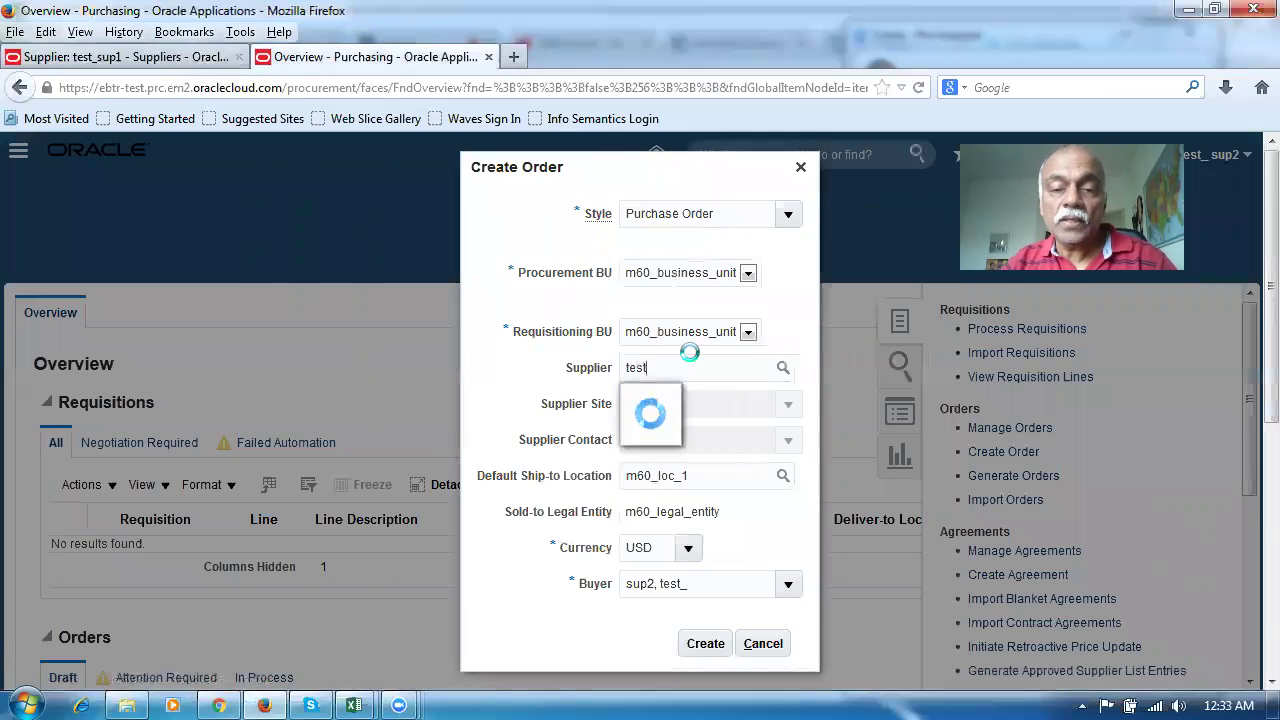
click(654, 401)
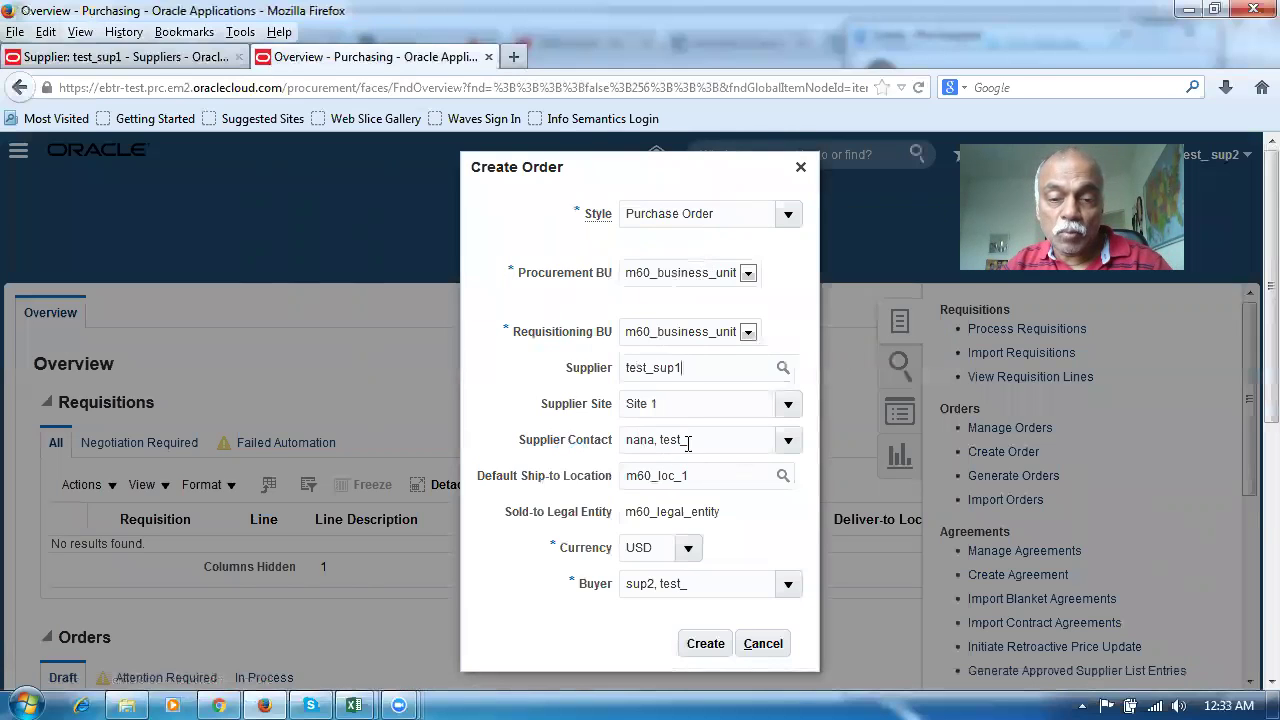
click(705, 645)
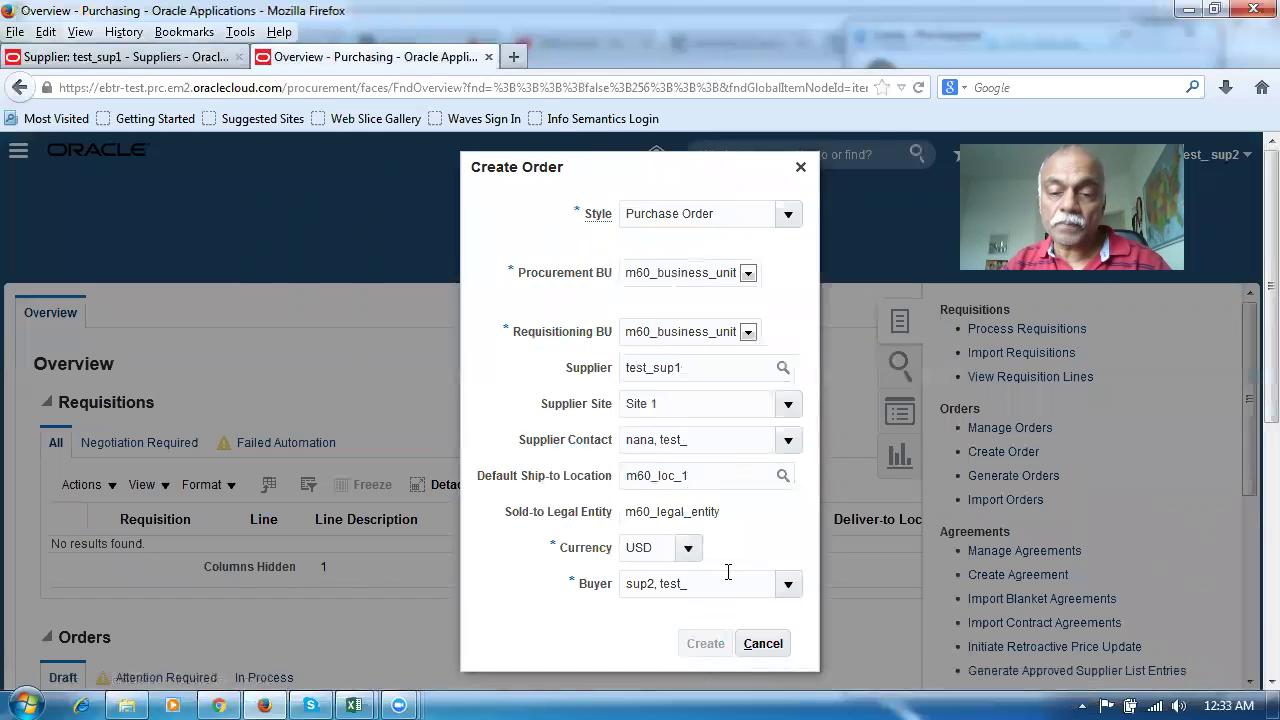